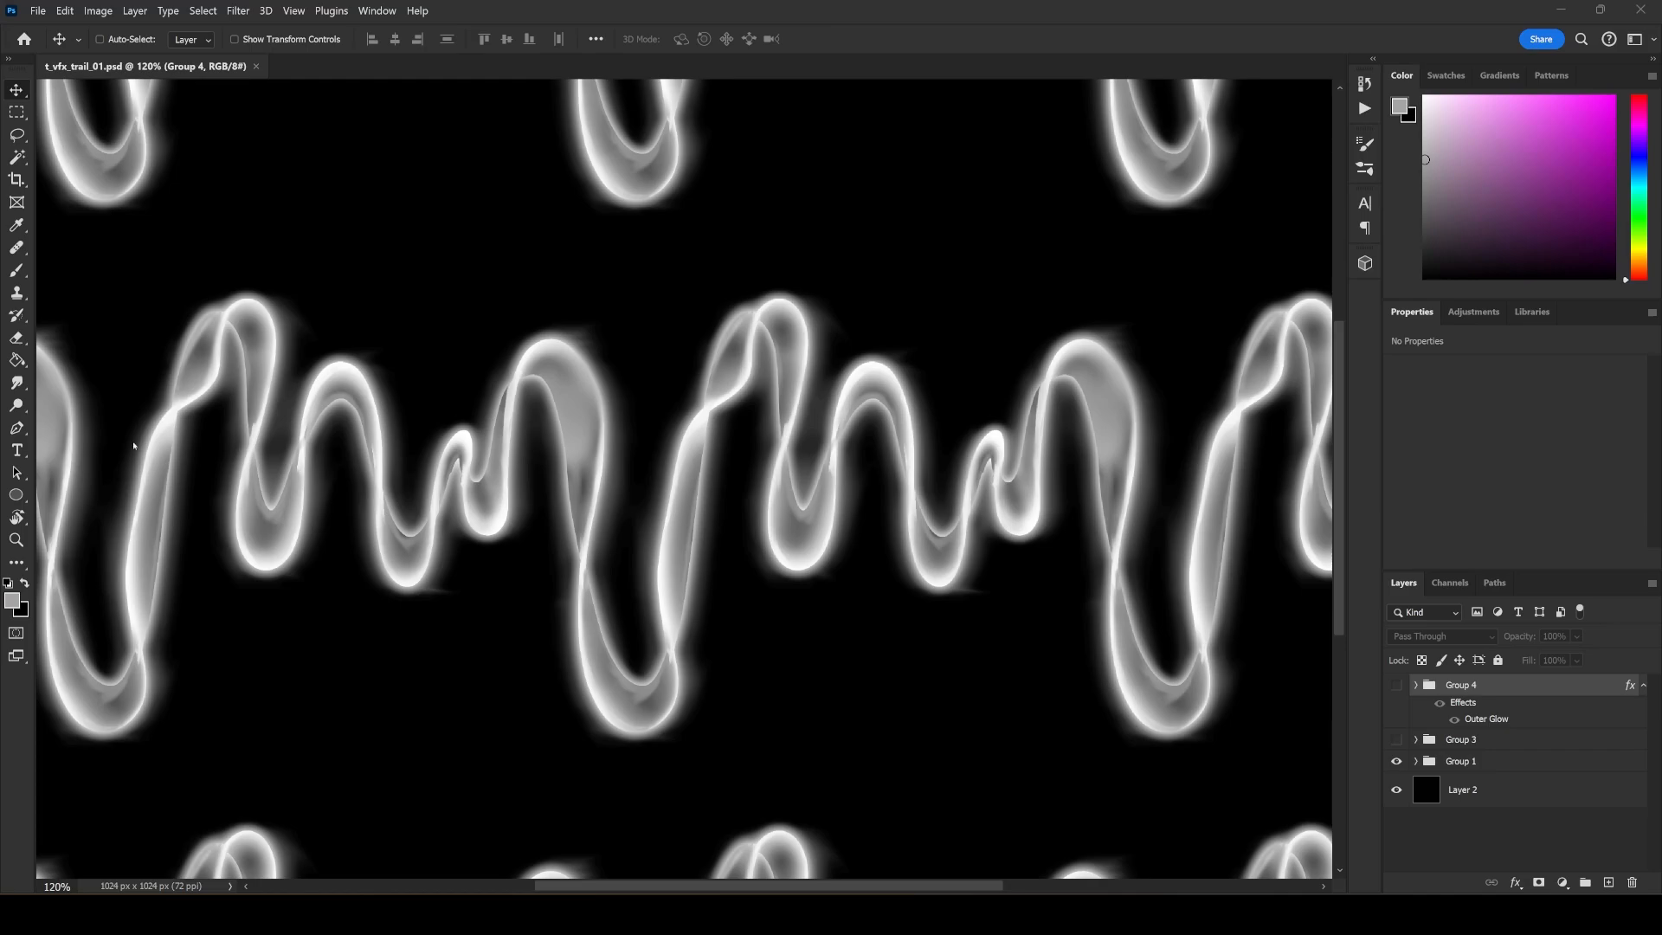
# Examine how the wavy trail texture repeats, and turn off Pattern Preview to view only the single tile.
pyautogui.scroll(-3, 683, 531)
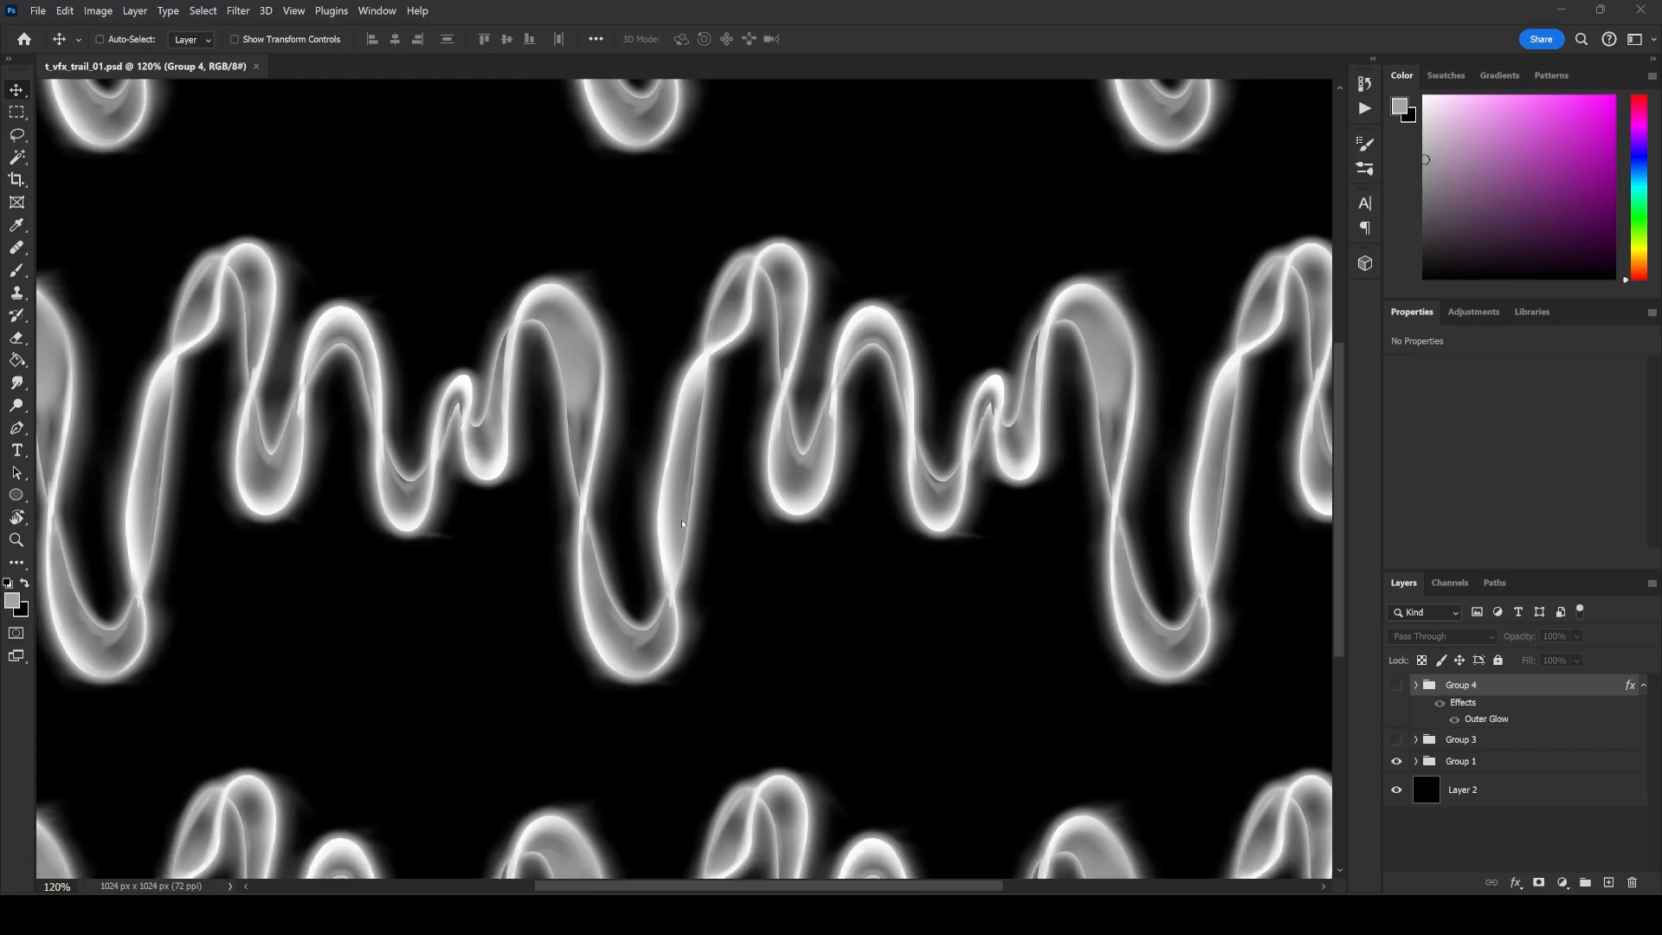
pyautogui.scroll(-2, 700, 494)
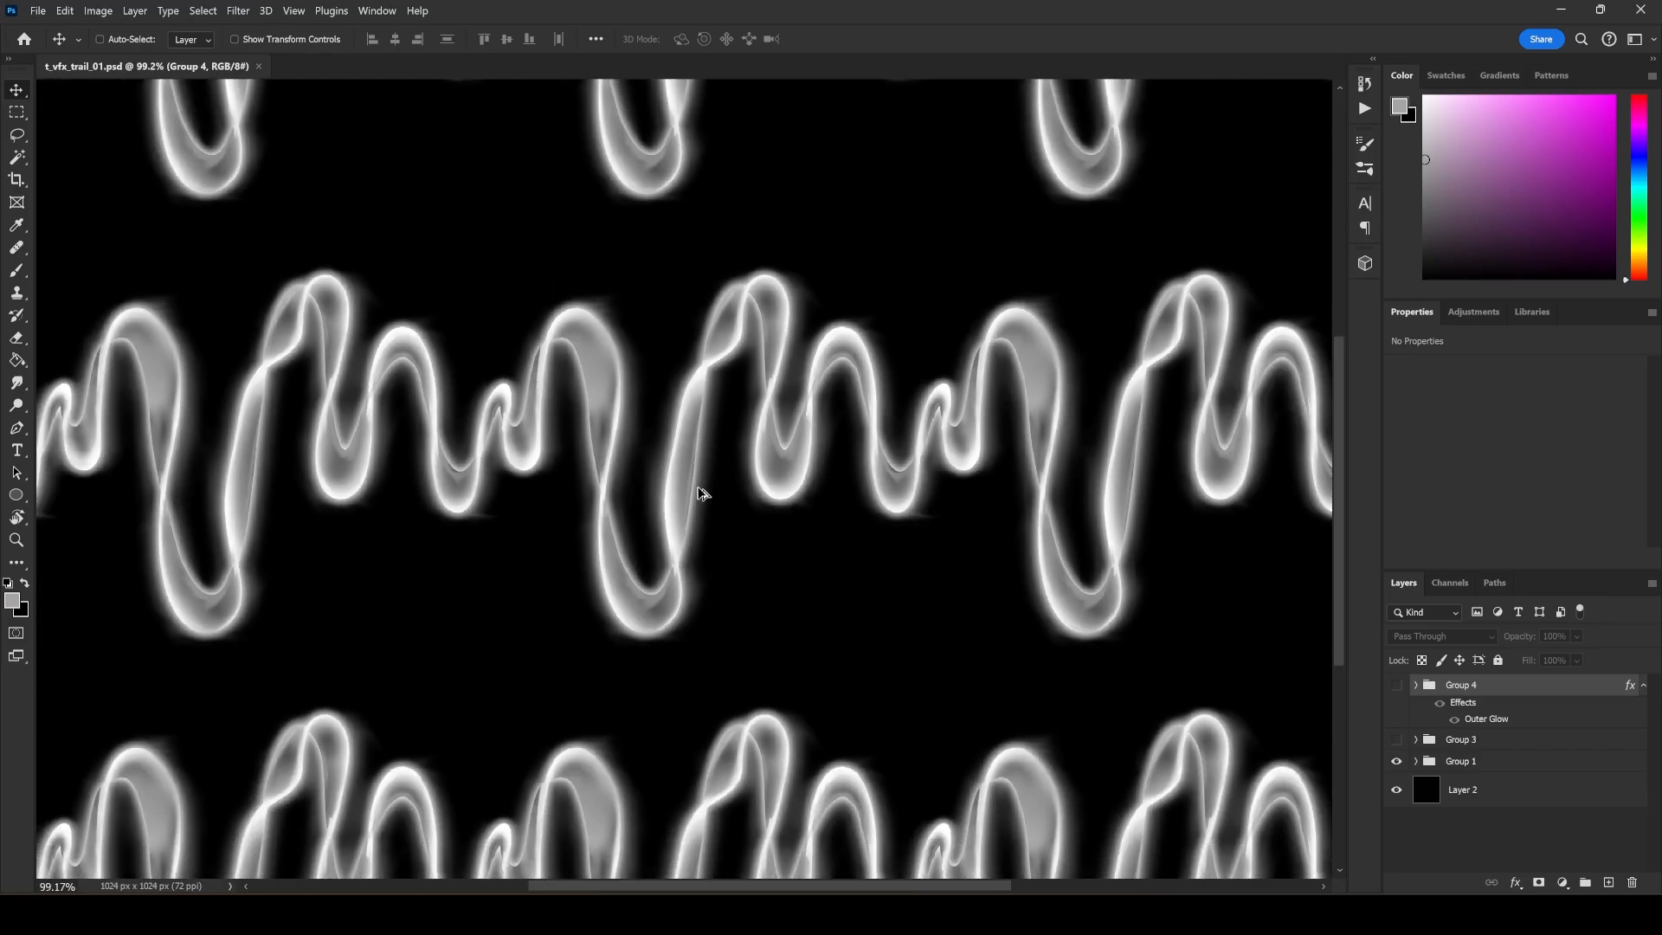
pyautogui.press('ctrl')
pyautogui.scroll(-1, 708, 481)
pyautogui.scroll(-4, 710, 482)
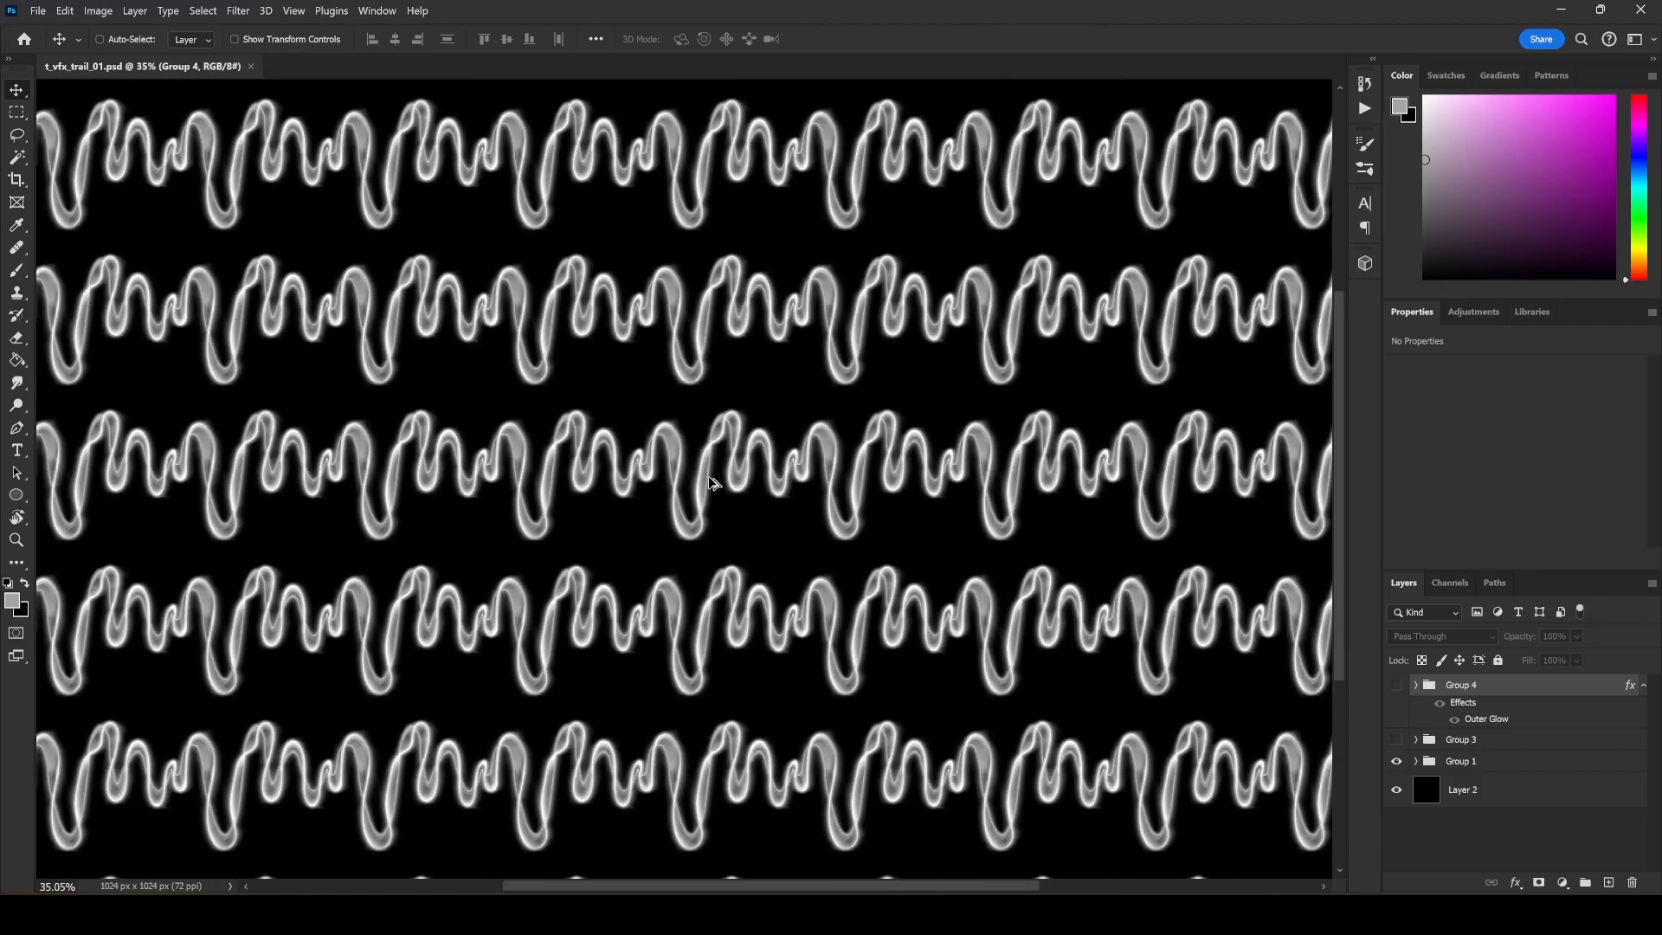
pyautogui.scroll(6, 710, 481)
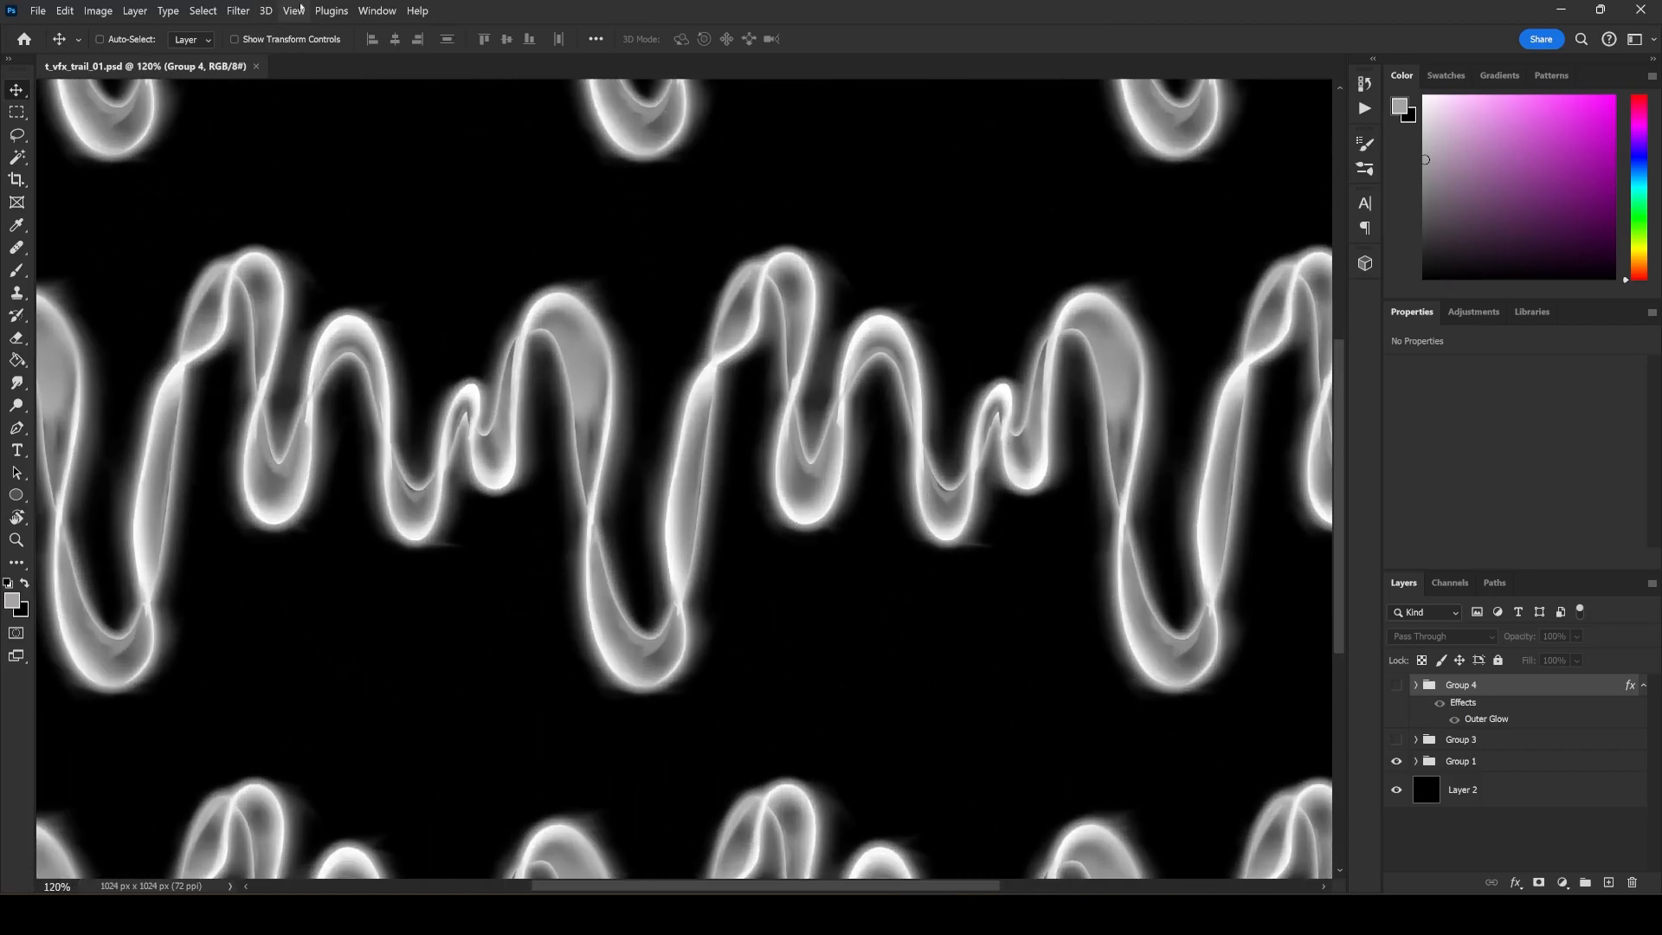
pyautogui.click(294, 11)
pyautogui.click(329, 302)
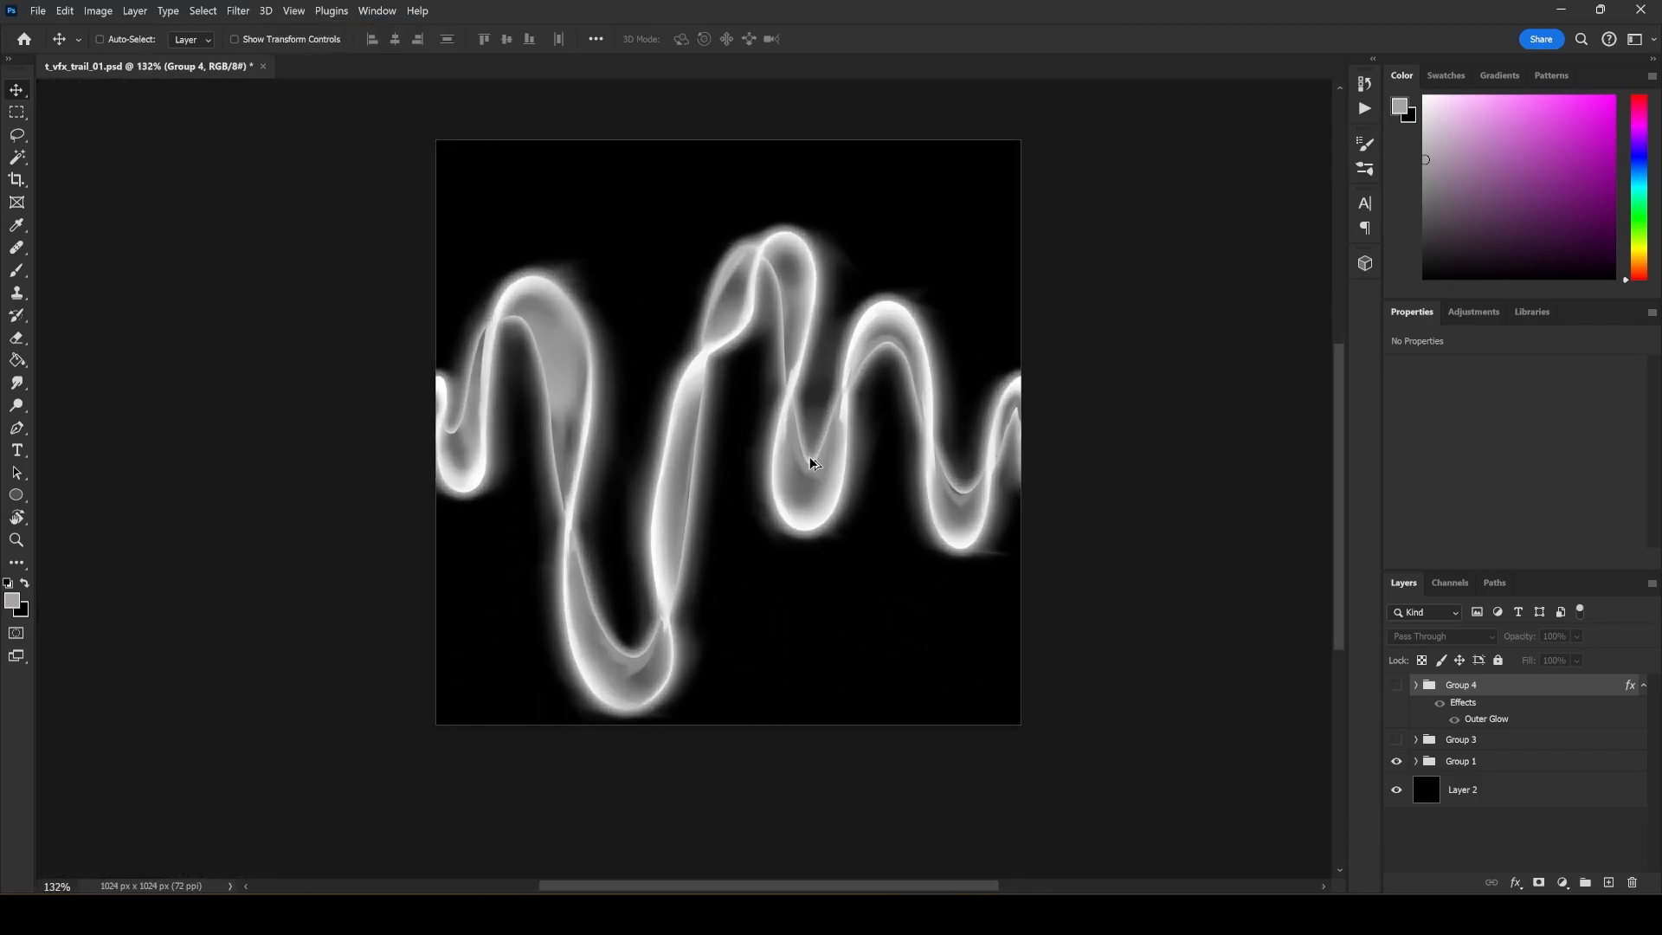
# Toggle Pattern Preview on and off to compare the single tile with the repeated trail, leaving the preview on.
pyautogui.click(293, 11)
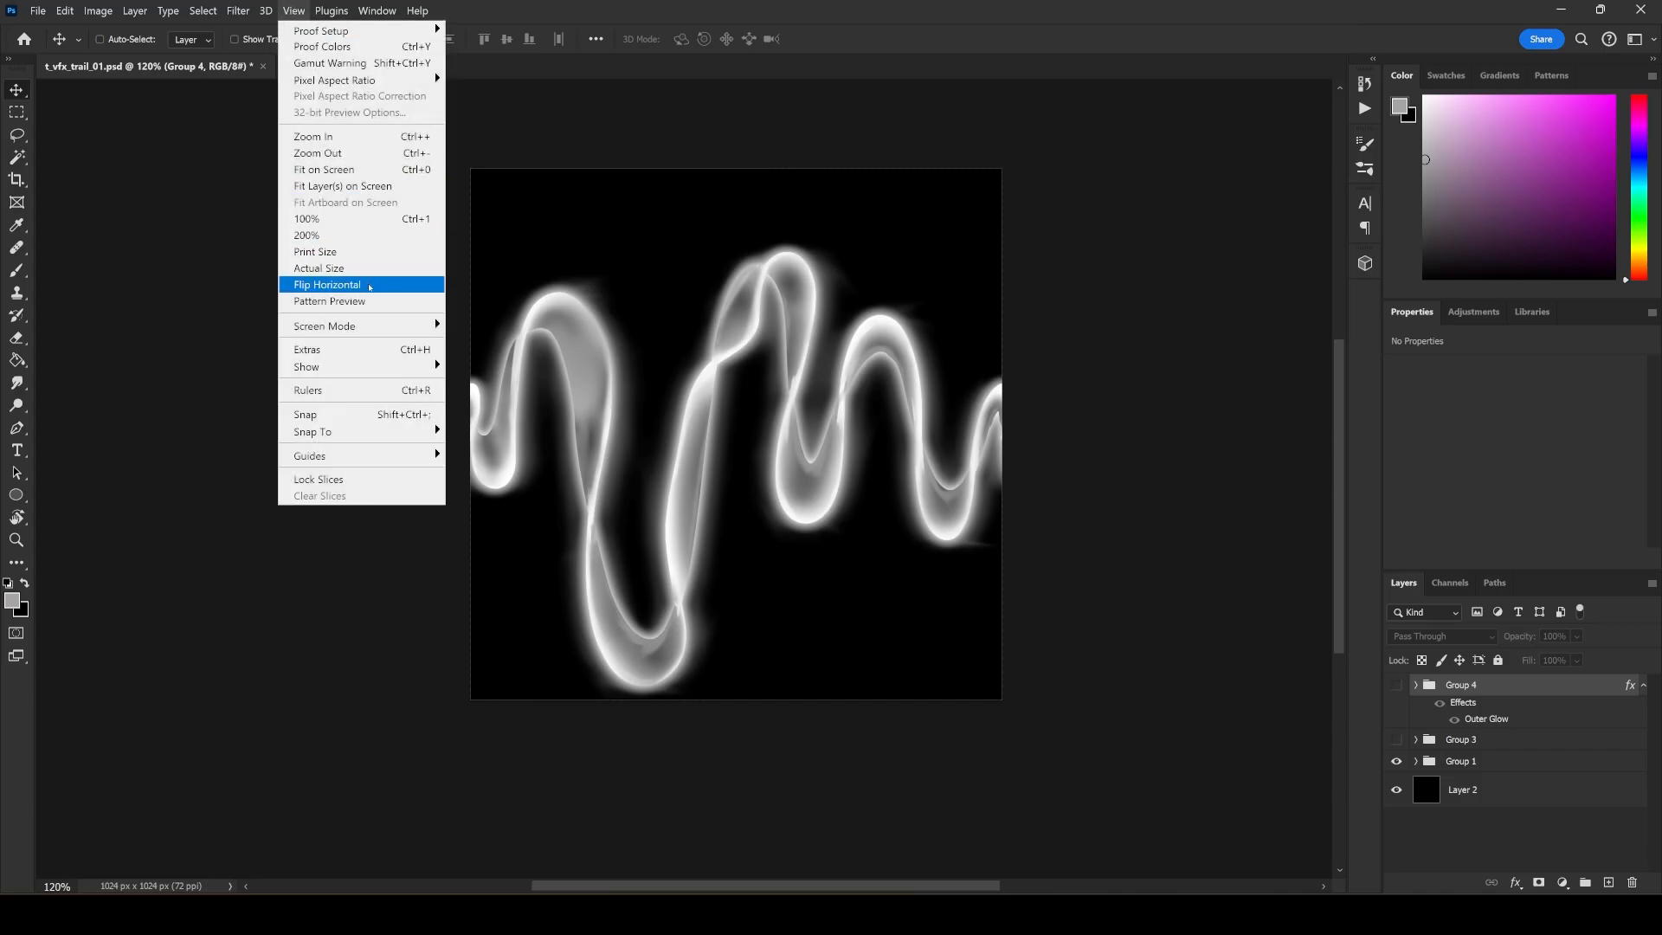
pyautogui.click(372, 300)
pyautogui.click(293, 11)
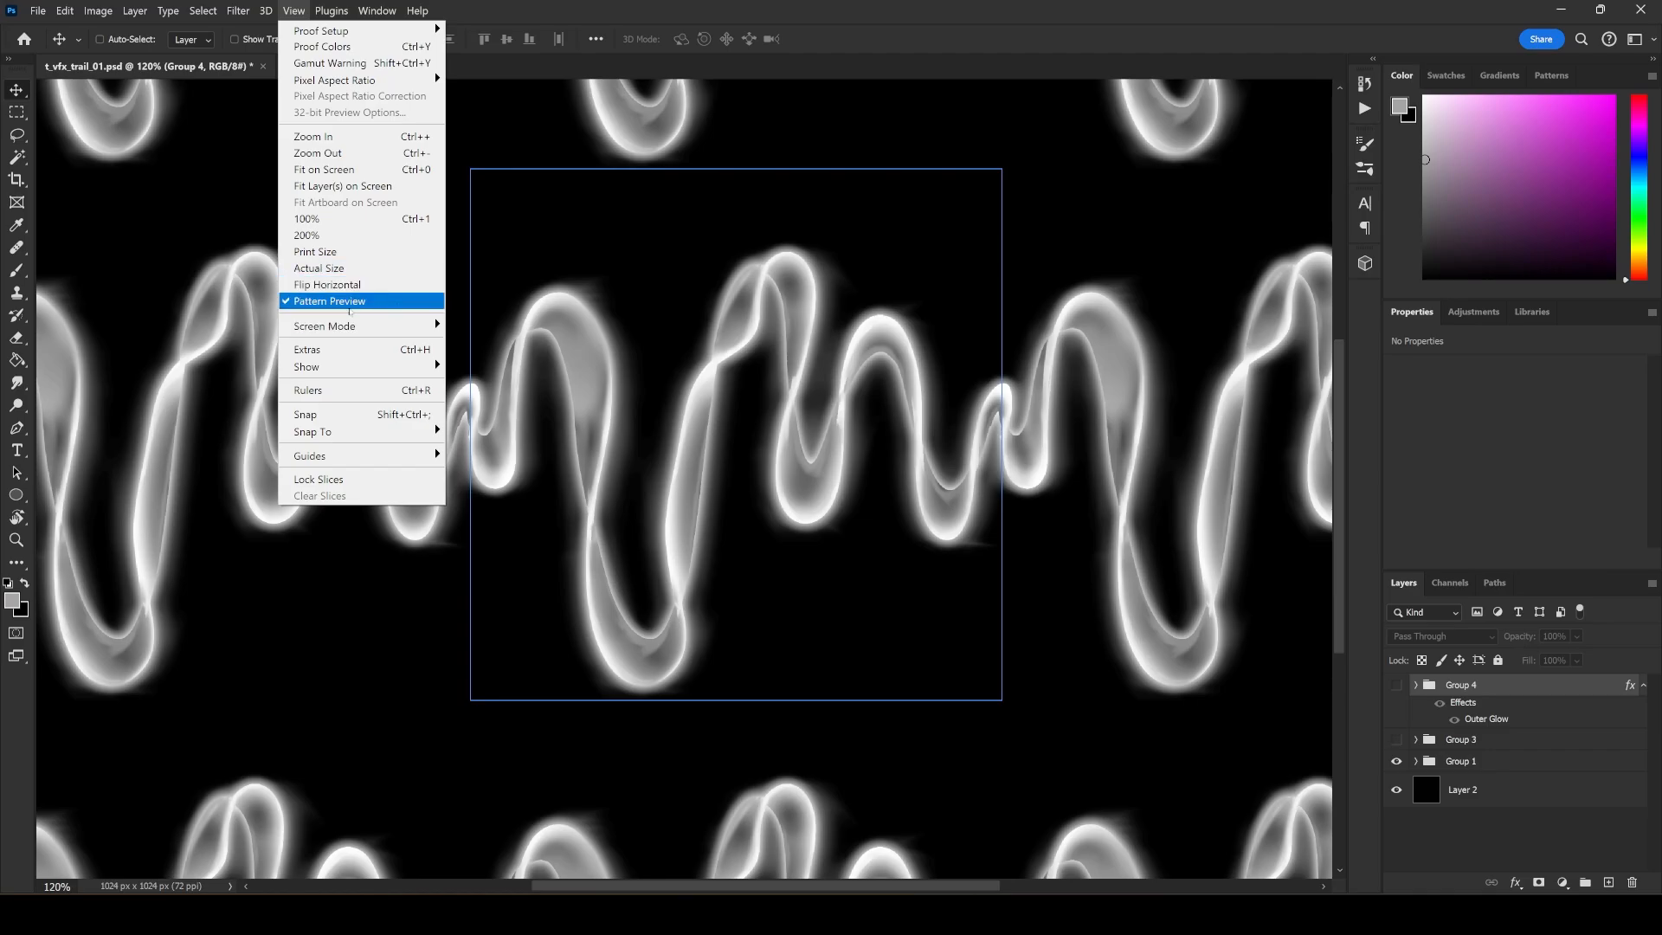
pyautogui.click(349, 303)
pyautogui.click(294, 10)
pyautogui.click(349, 303)
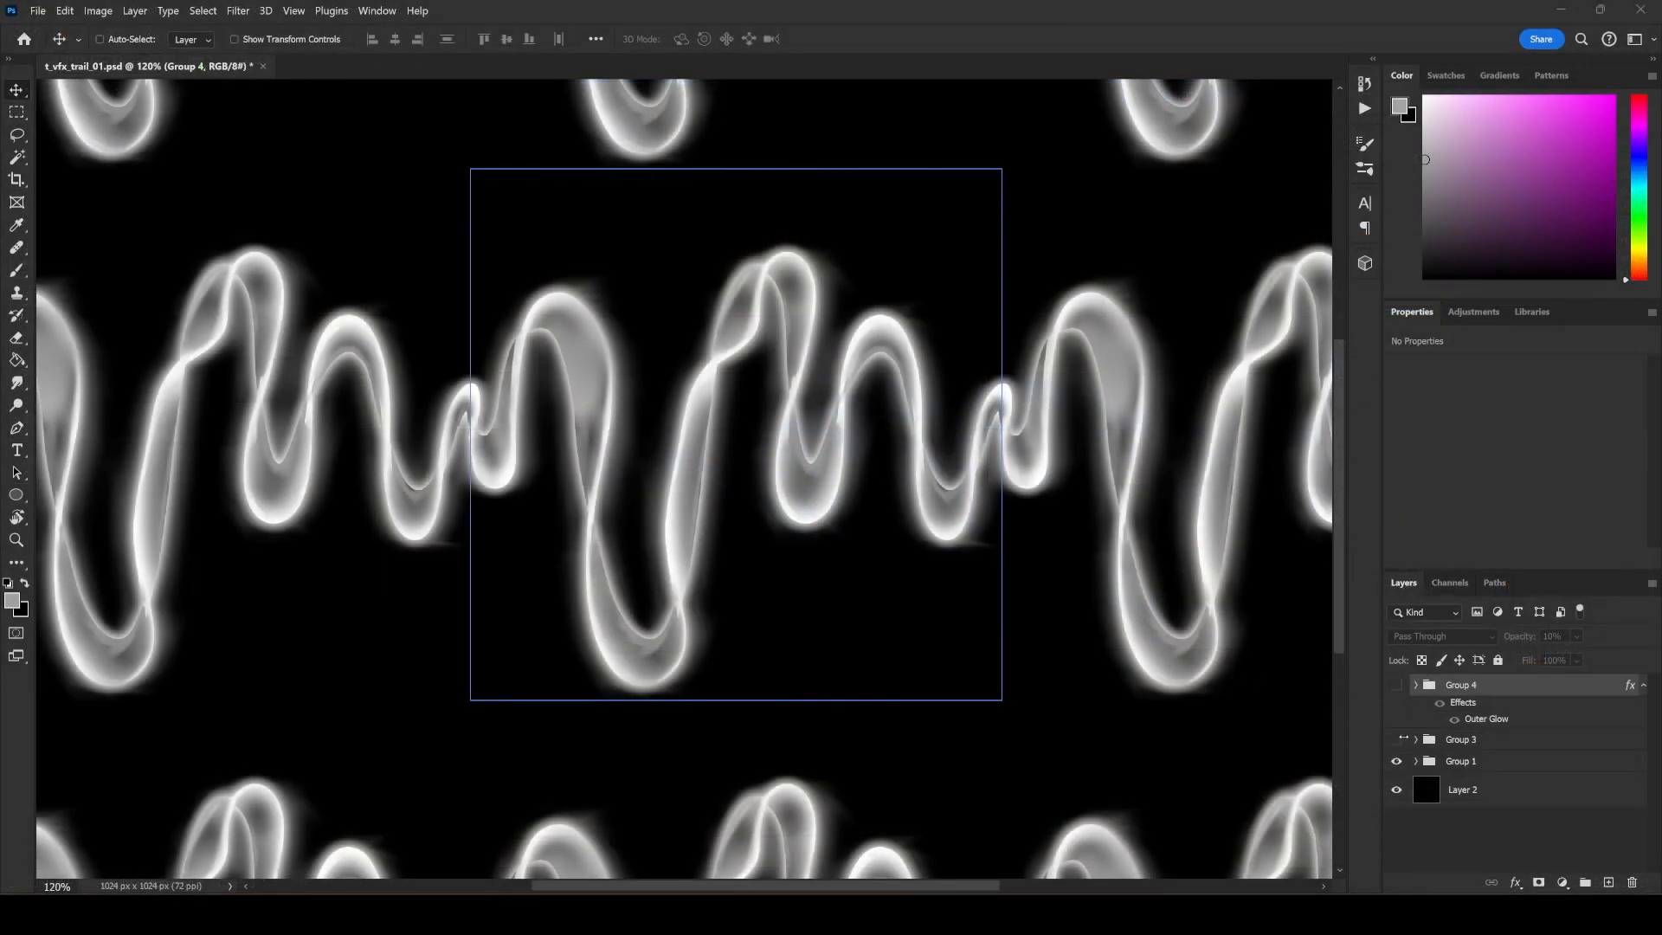
# Compare the trail in Group 3 with the one in Group 1 by switching their visibility, ending on Group 1.
pyautogui.click(1397, 761)
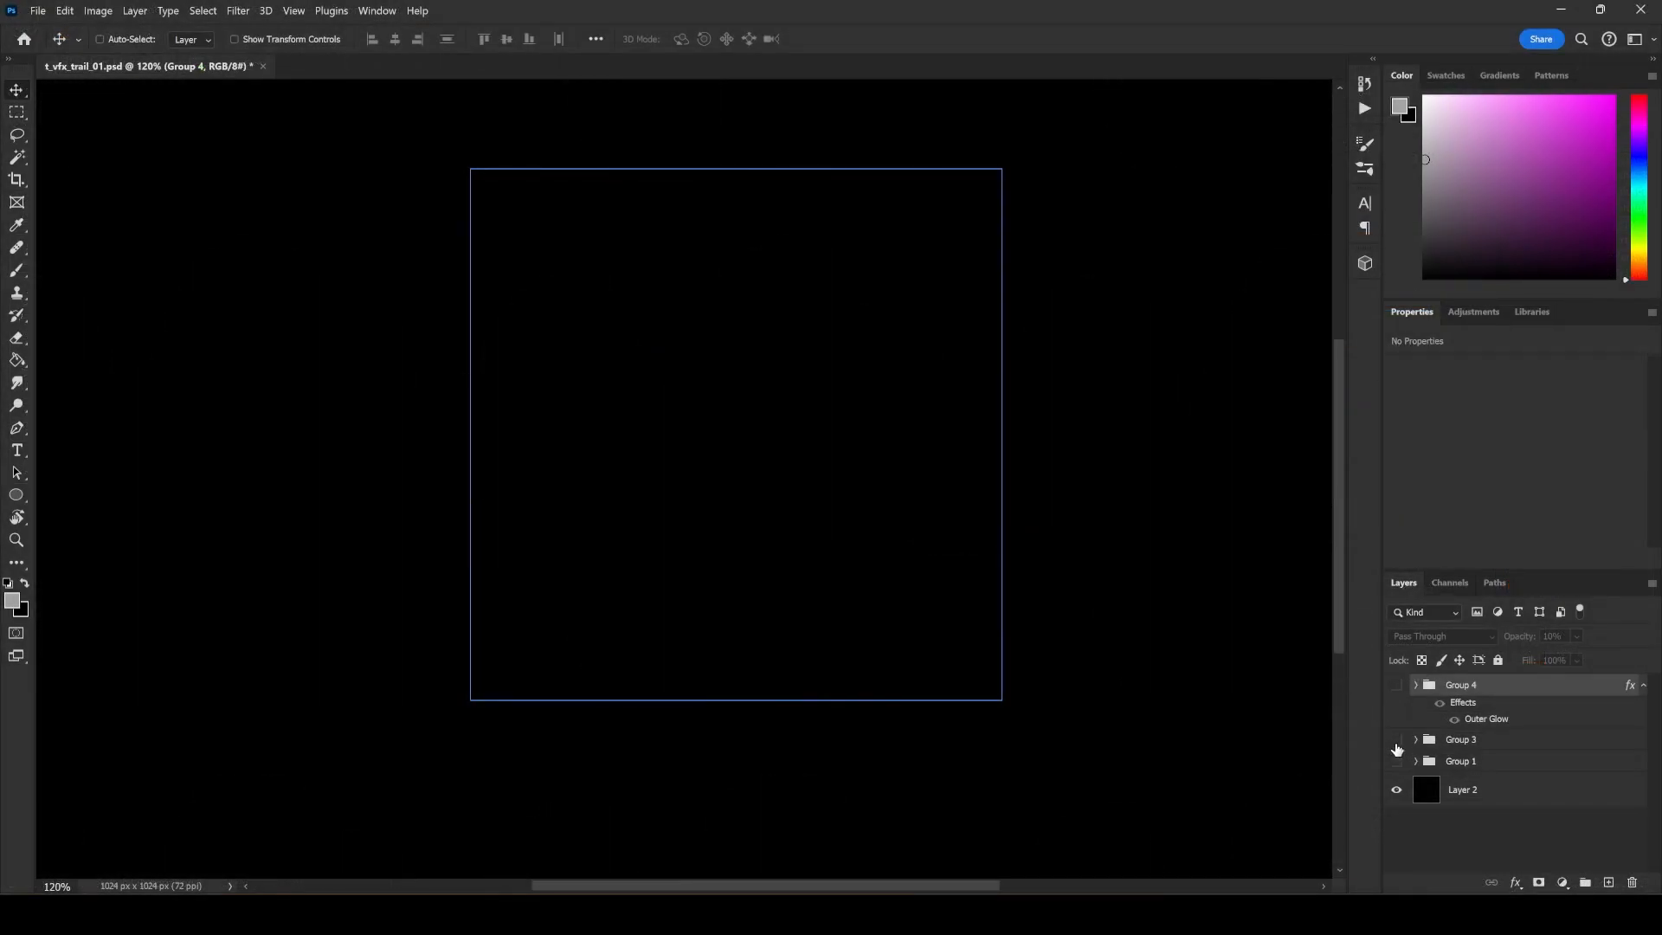
pyautogui.click(1396, 740)
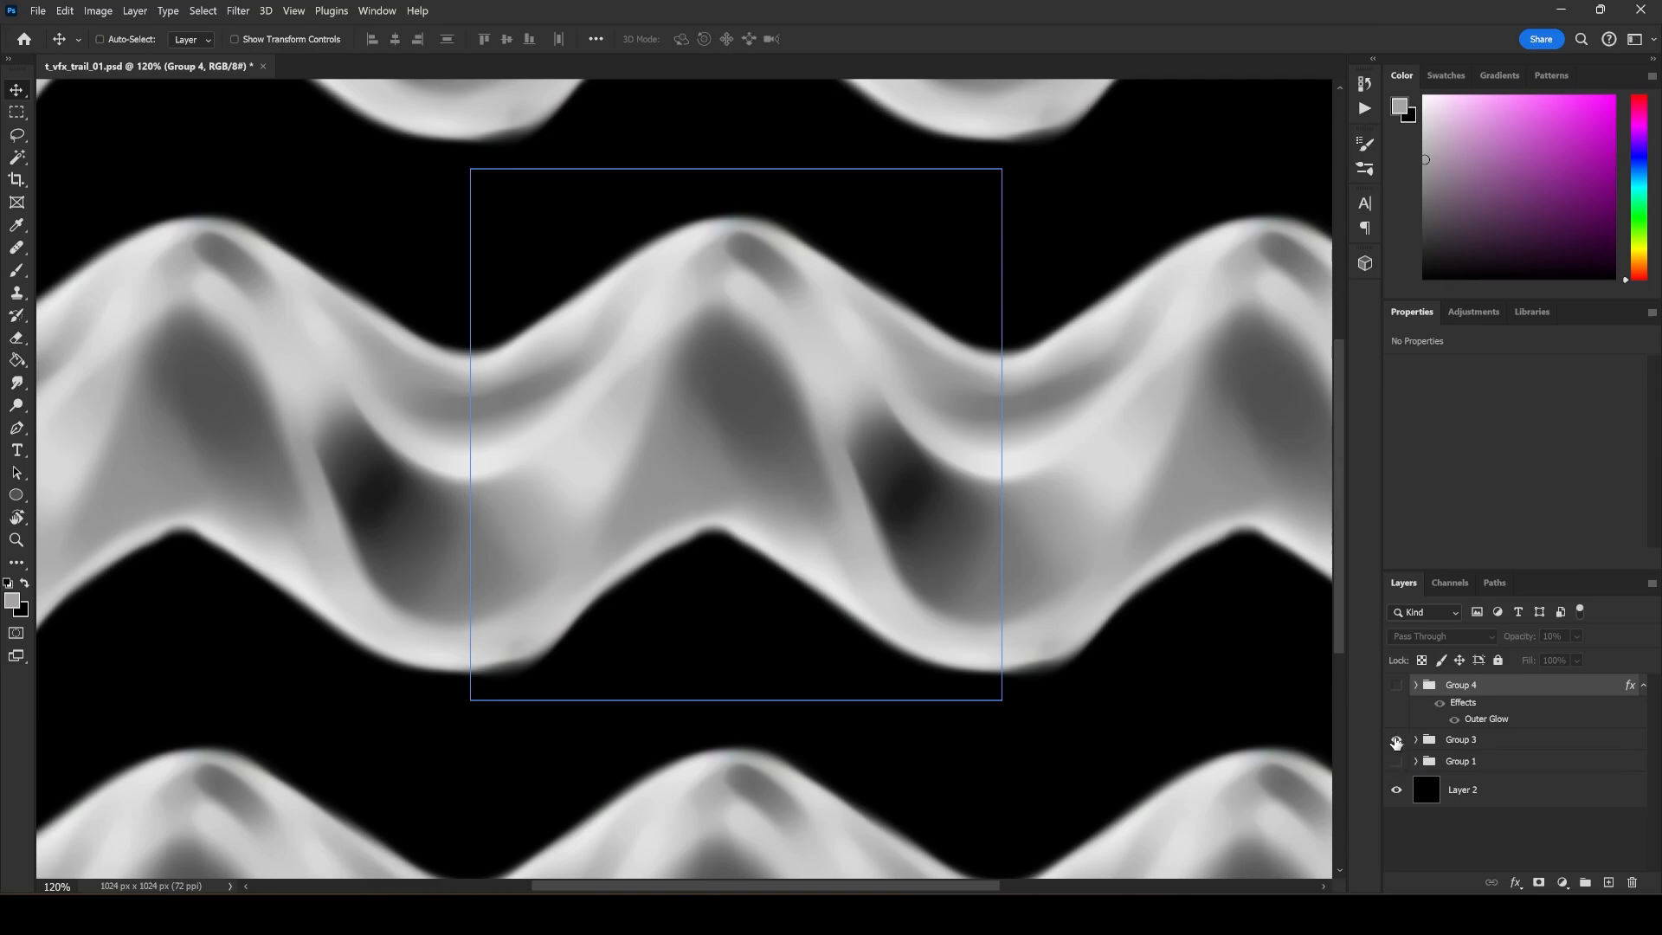
pyautogui.click(1395, 741)
pyautogui.click(1397, 764)
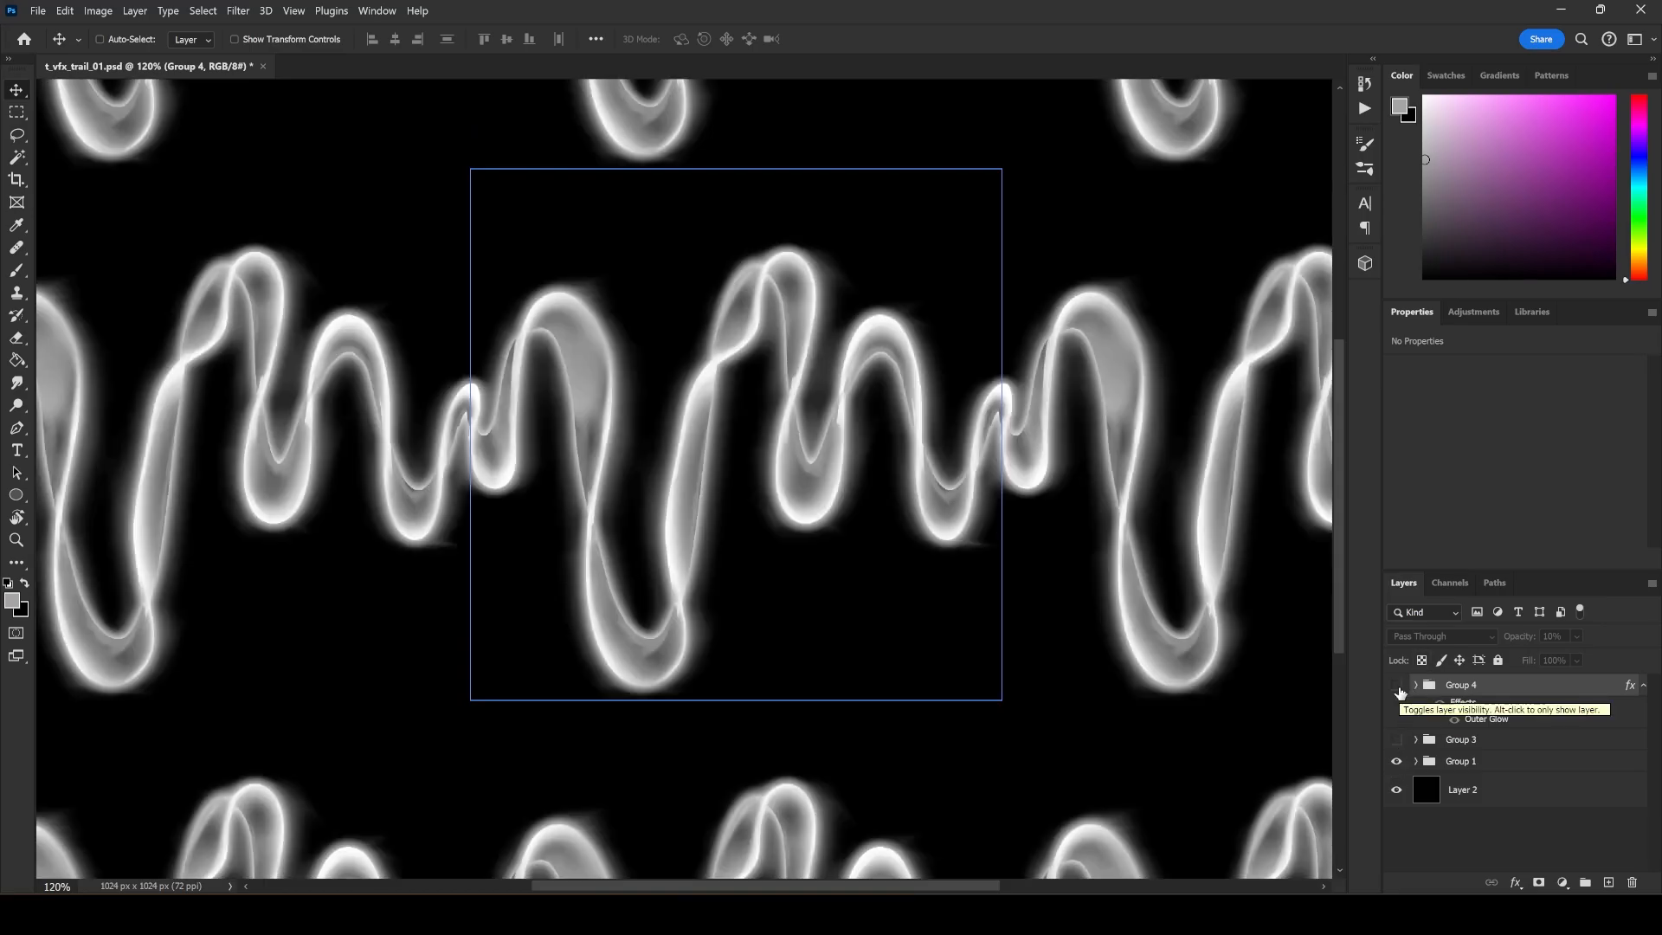
# Show Group 4 in place of Group 1 and set its opacity to 100%.
pyautogui.click(1400, 692)
pyautogui.click(1396, 762)
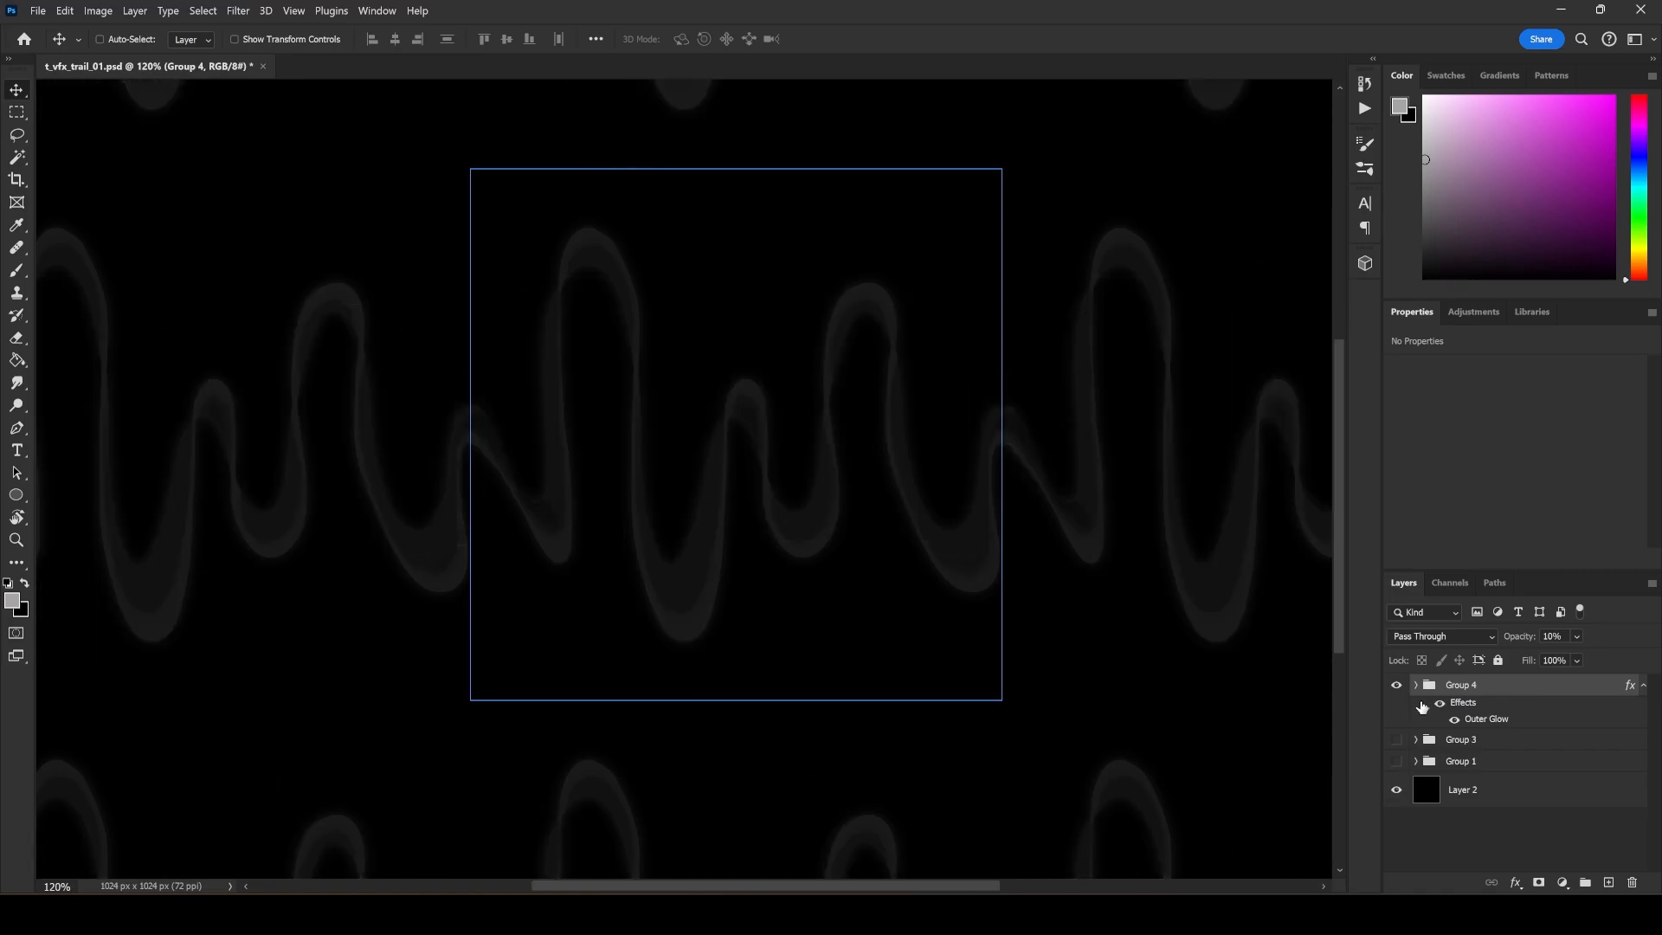
pyautogui.click(1576, 636)
pyautogui.moveTo(1576, 657); pyautogui.dragTo(1650, 657)
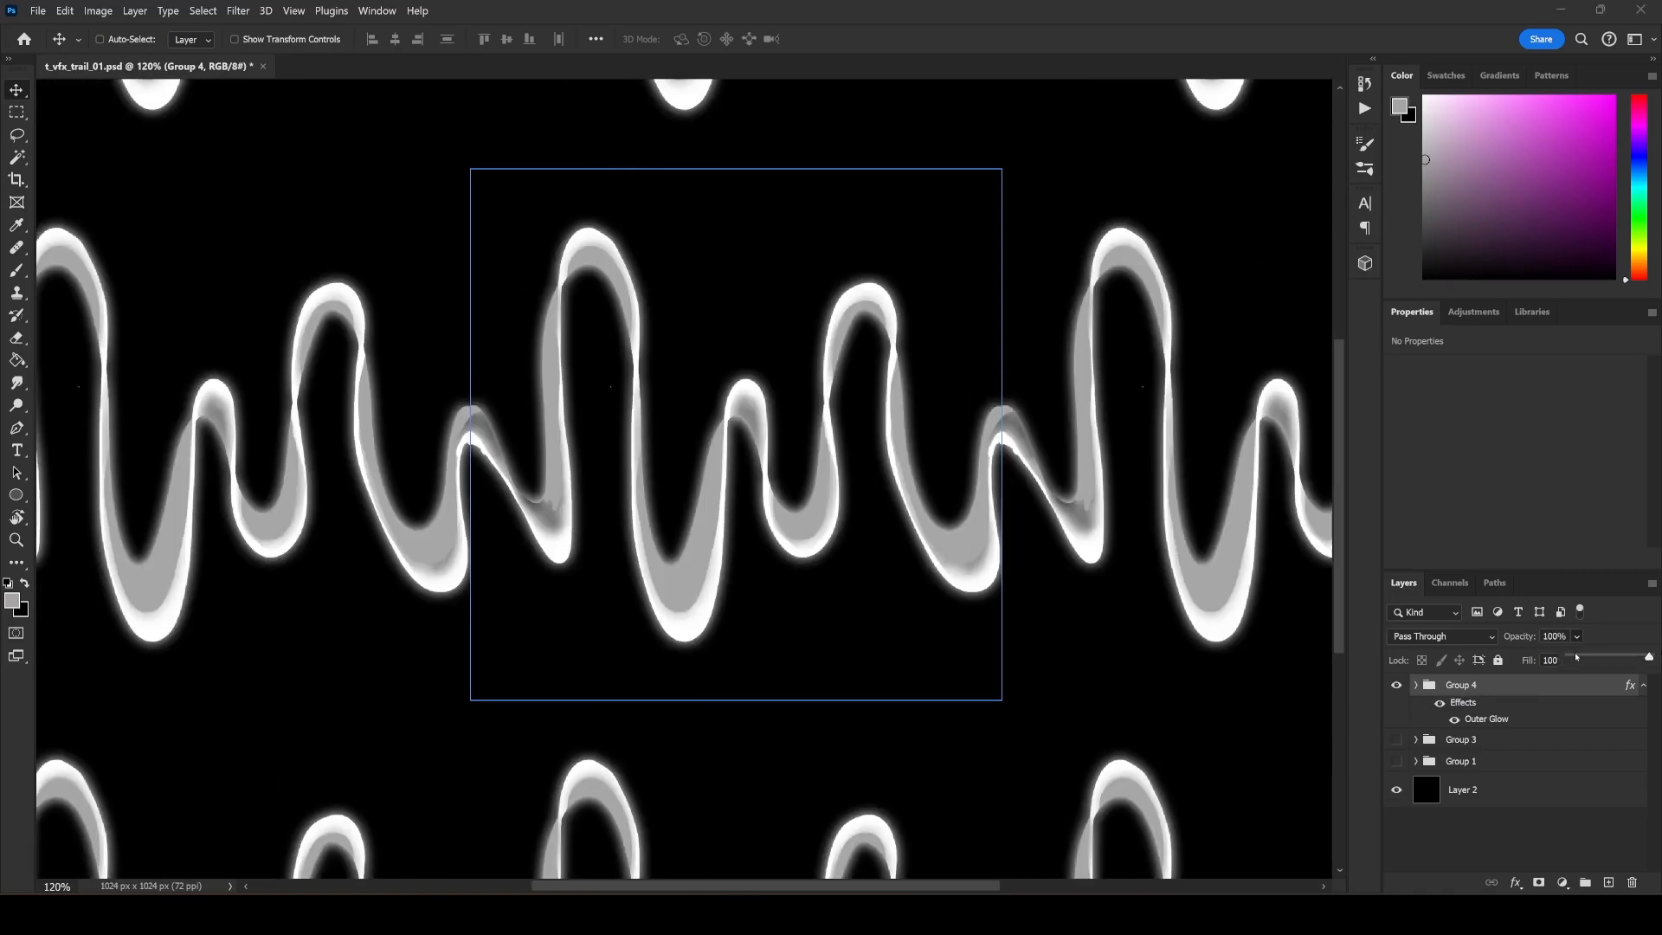
# Examine the Group 4 trail up close, including its overlapping bends and the seam at the tile edge.
pyautogui.click(1498, 742)
pyautogui.click(1495, 695)
pyautogui.scroll(10, 546, 513)
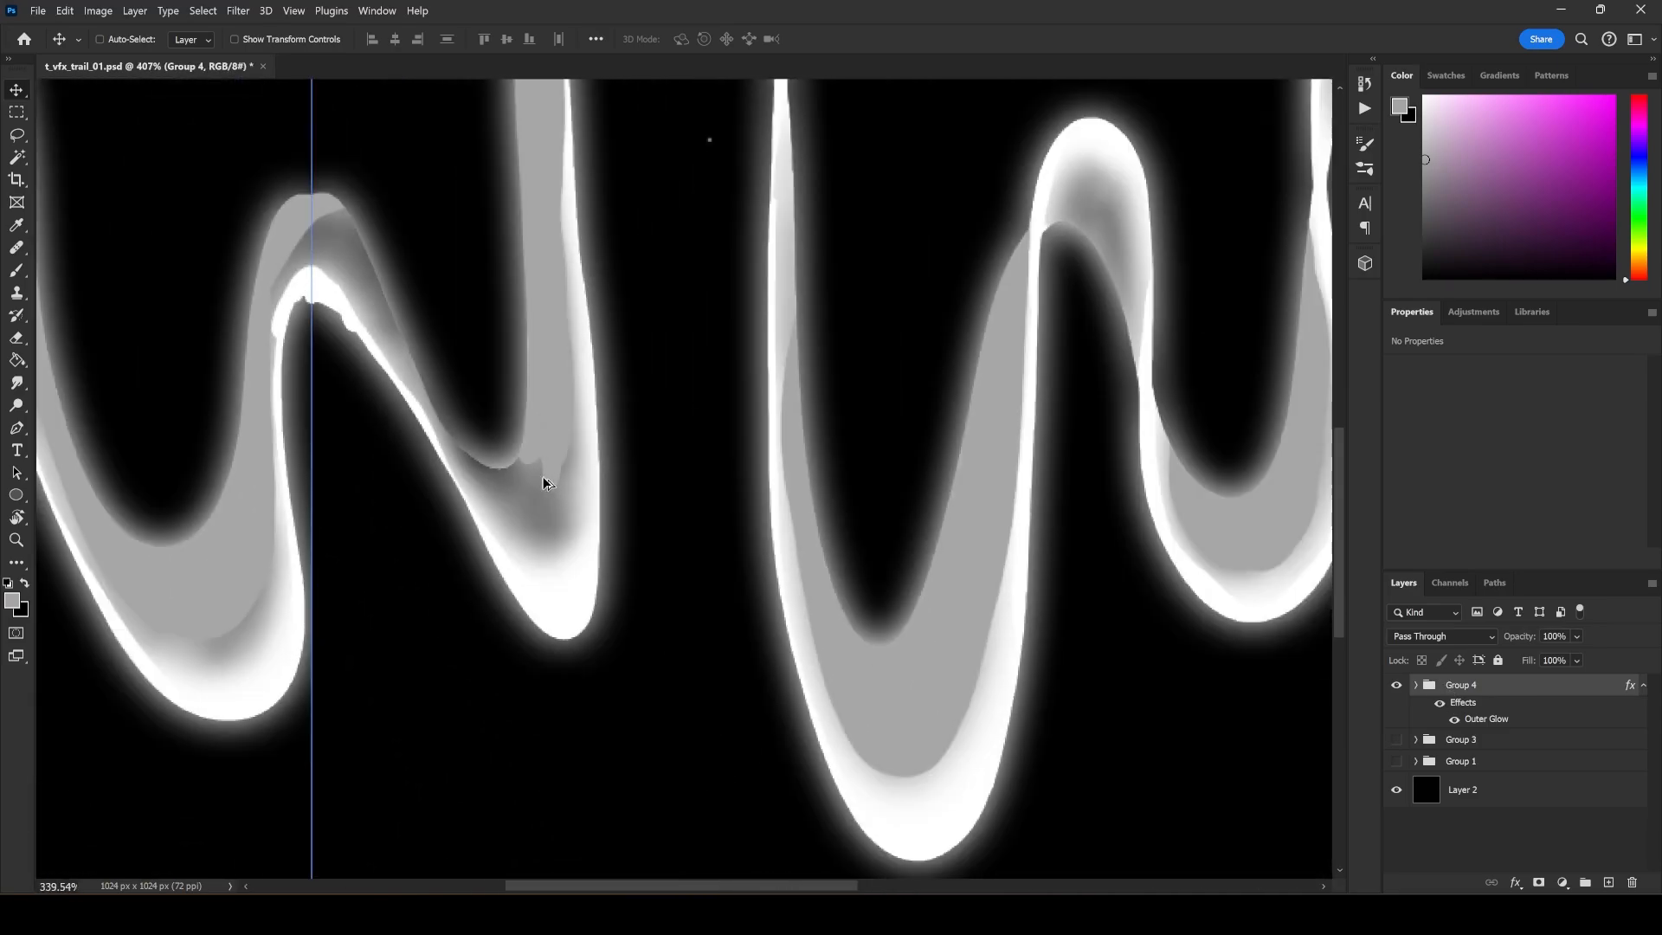
pyautogui.scroll(-3, 544, 479)
pyautogui.moveTo(797, 391); pyautogui.dragTo(722, 453)
pyautogui.hotkey('ctrl', 'z')
pyautogui.moveTo(858, 513); pyautogui.dragTo(743, 565)
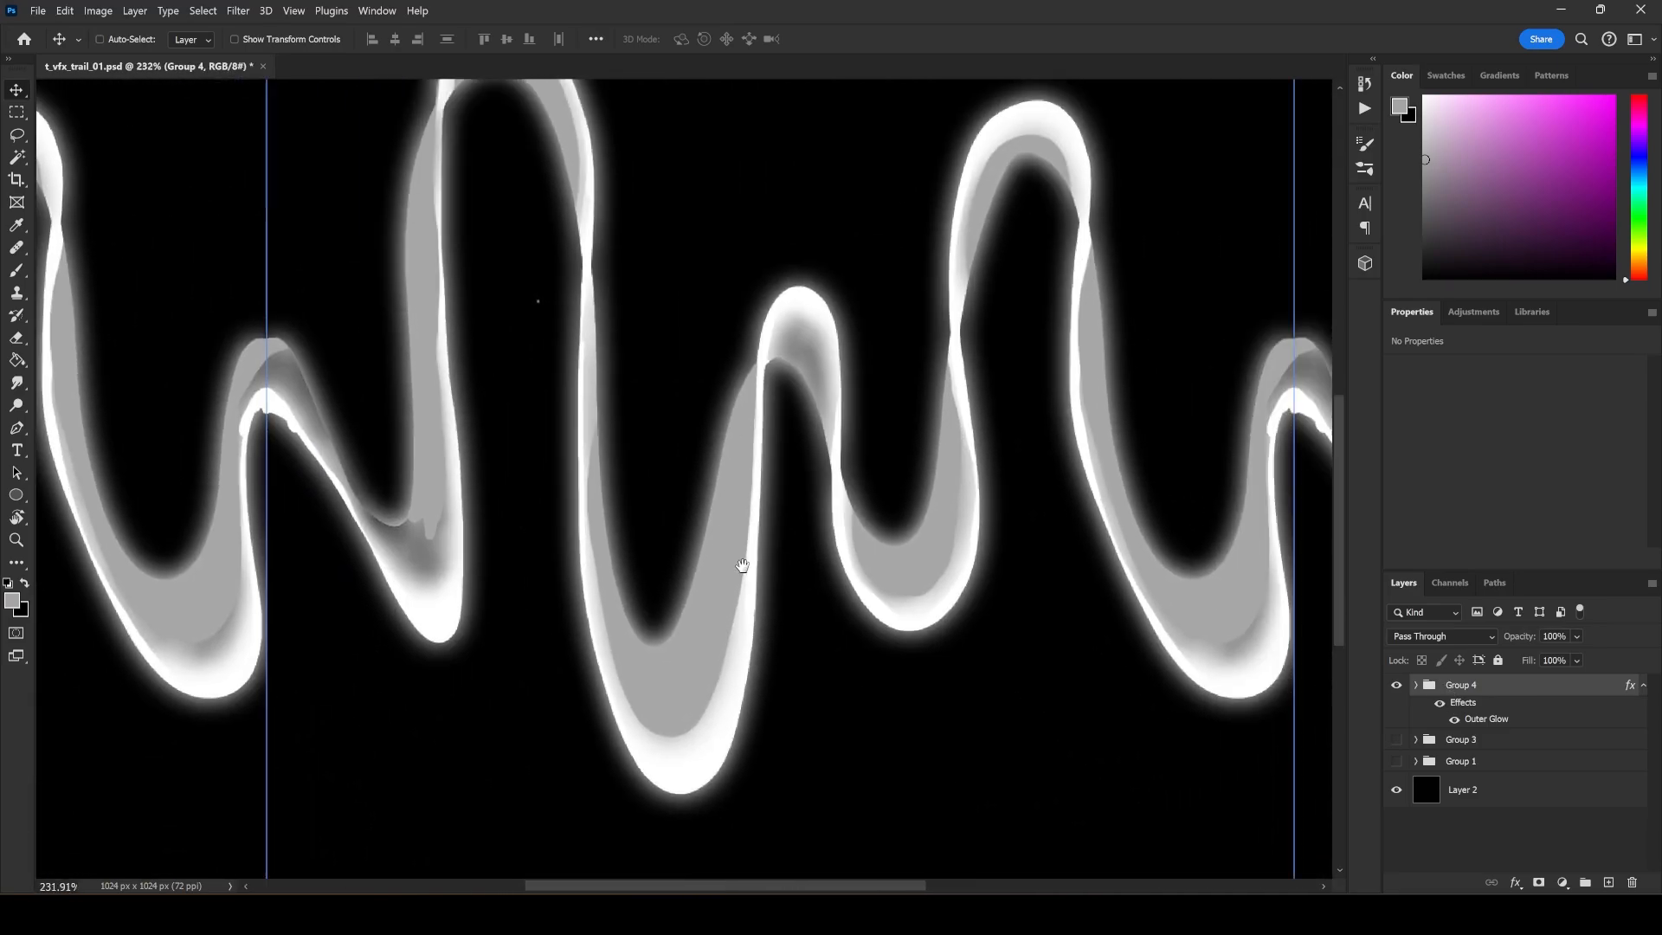
pyautogui.scroll(-4, 649, 667)
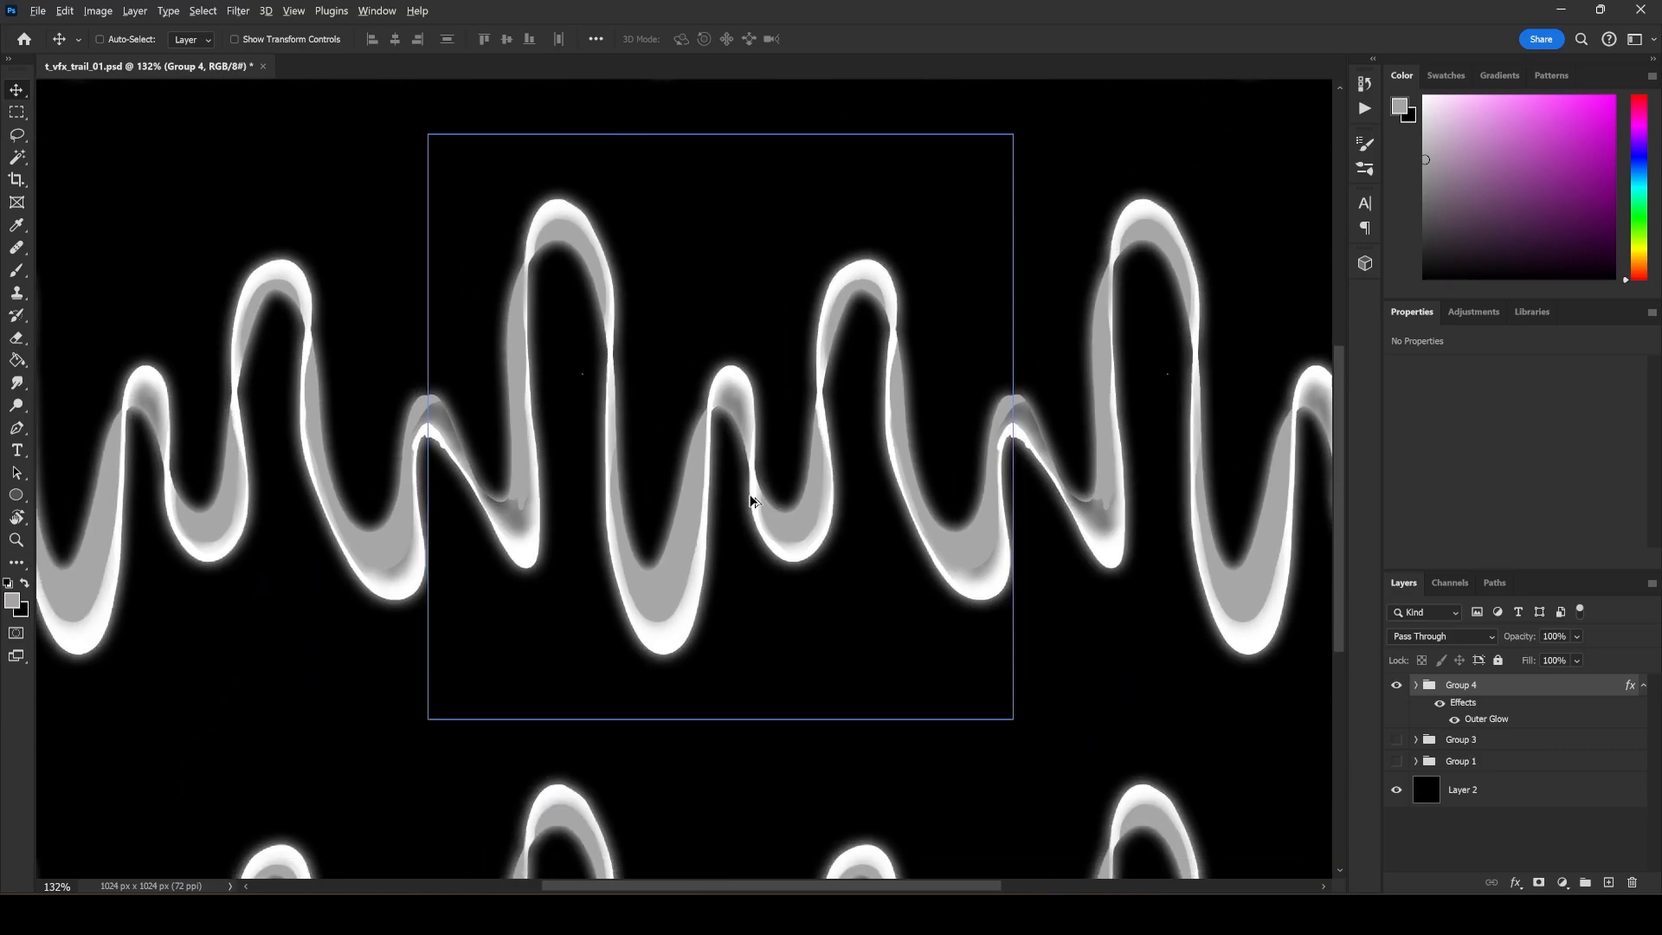
pyautogui.scroll(2, 745, 508)
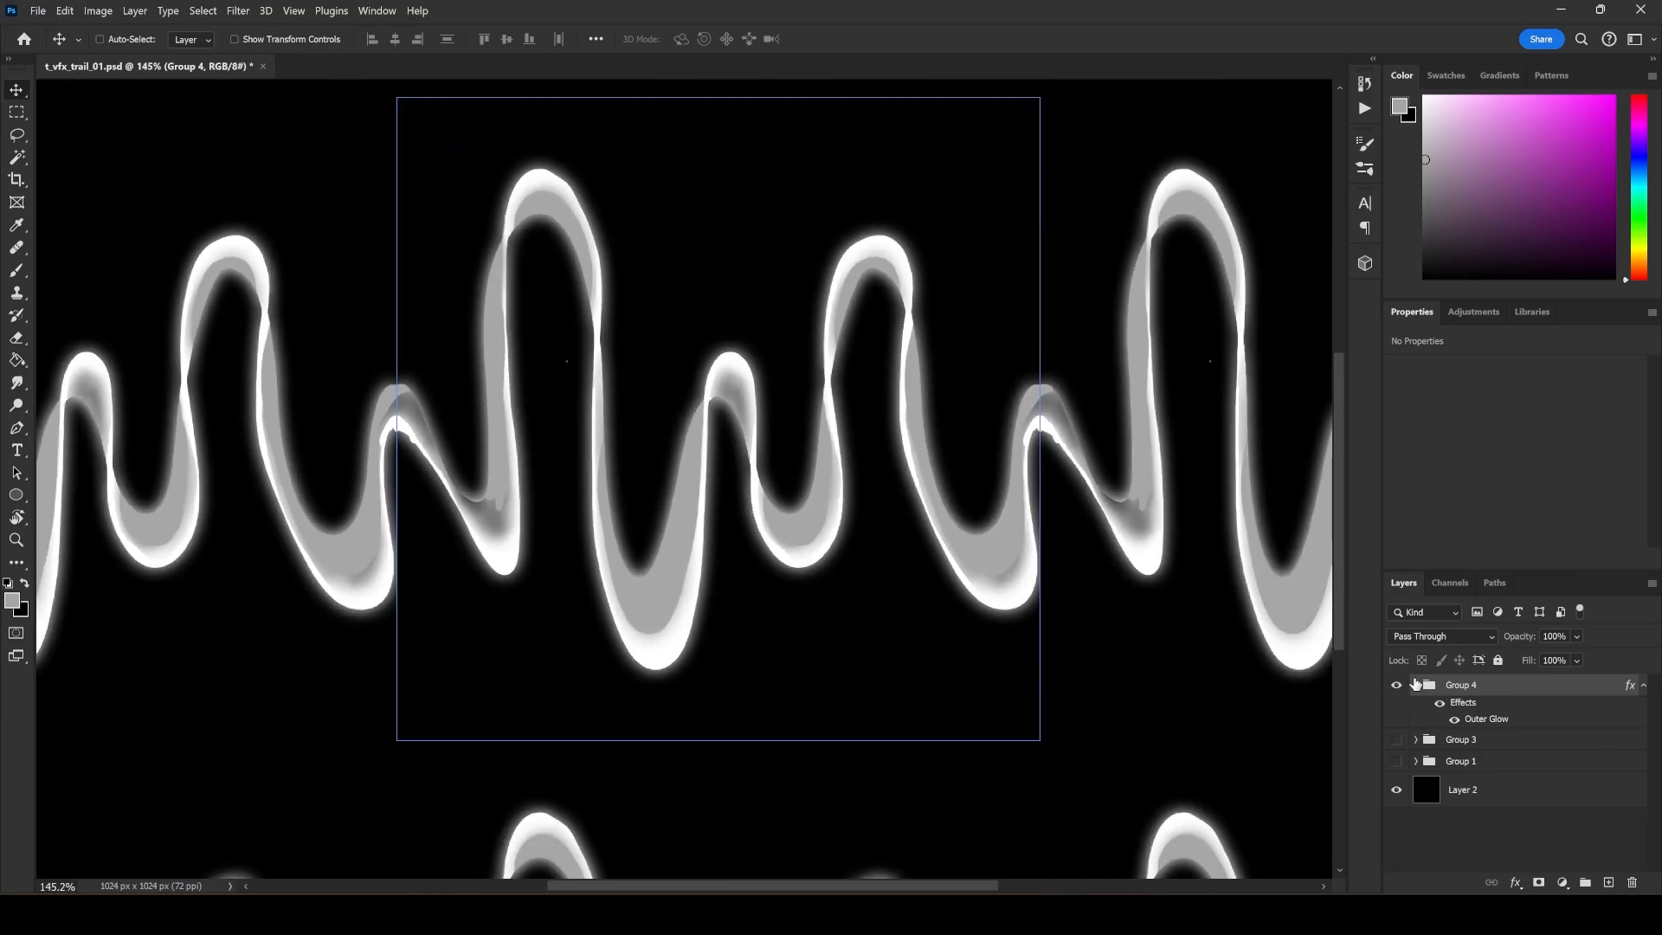
# Show Group 1 in place of Group 4 and rotate the canvas view to 90° so the trail runs vertically.
pyautogui.click(1397, 685)
pyautogui.click(1396, 761)
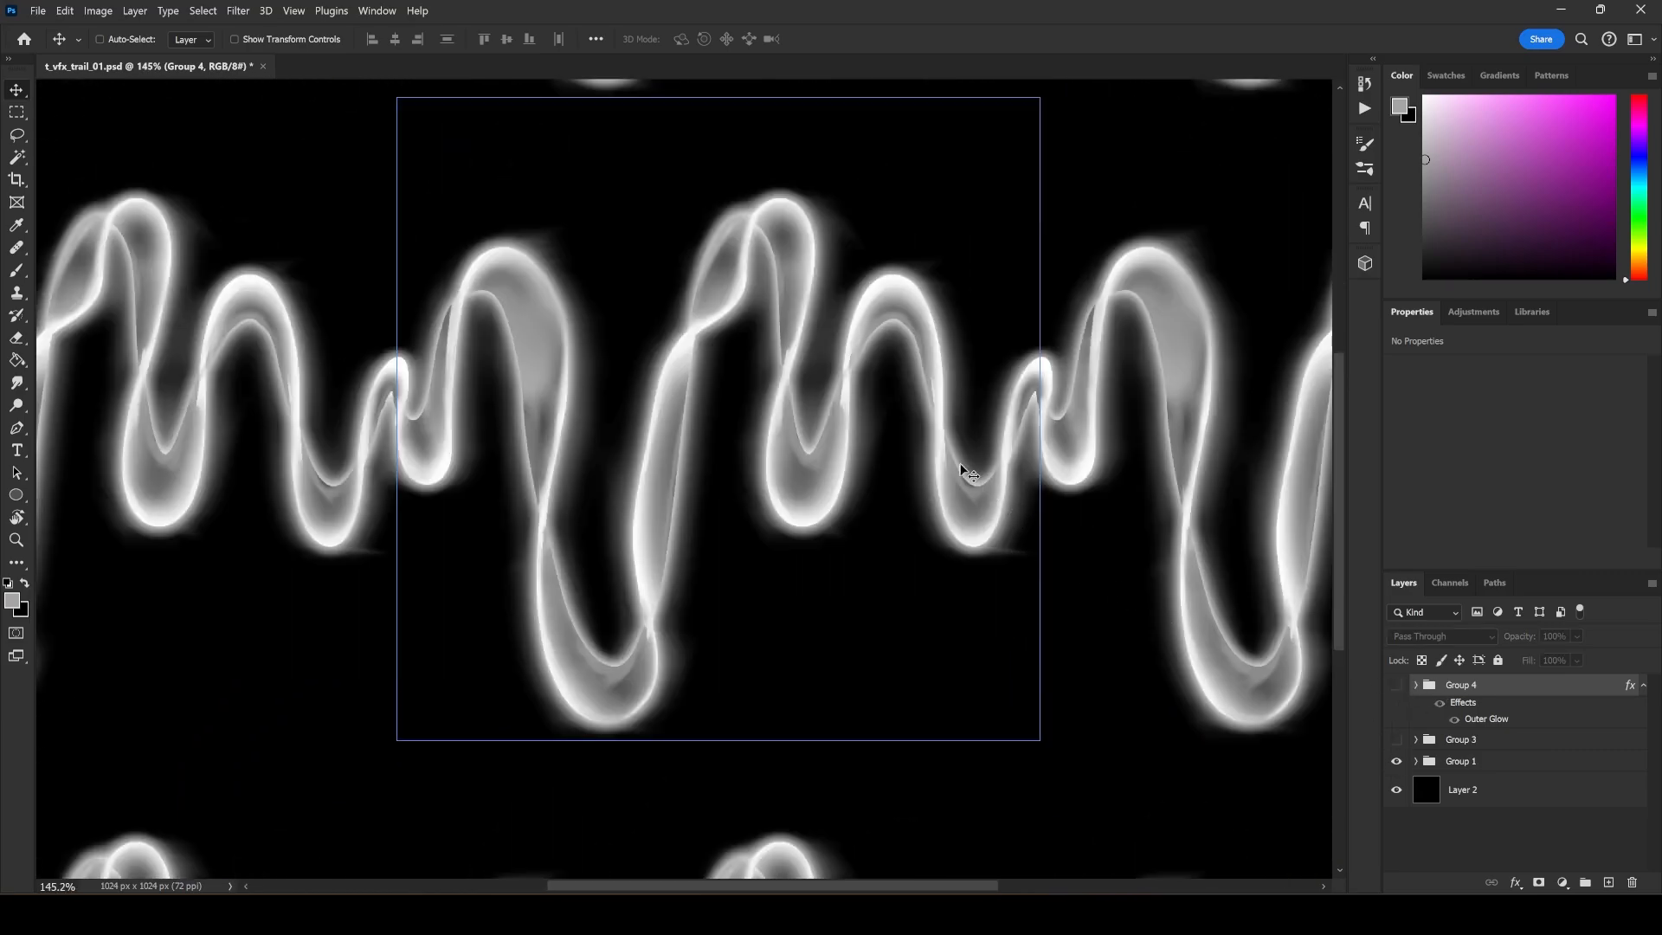
pyautogui.press('r')
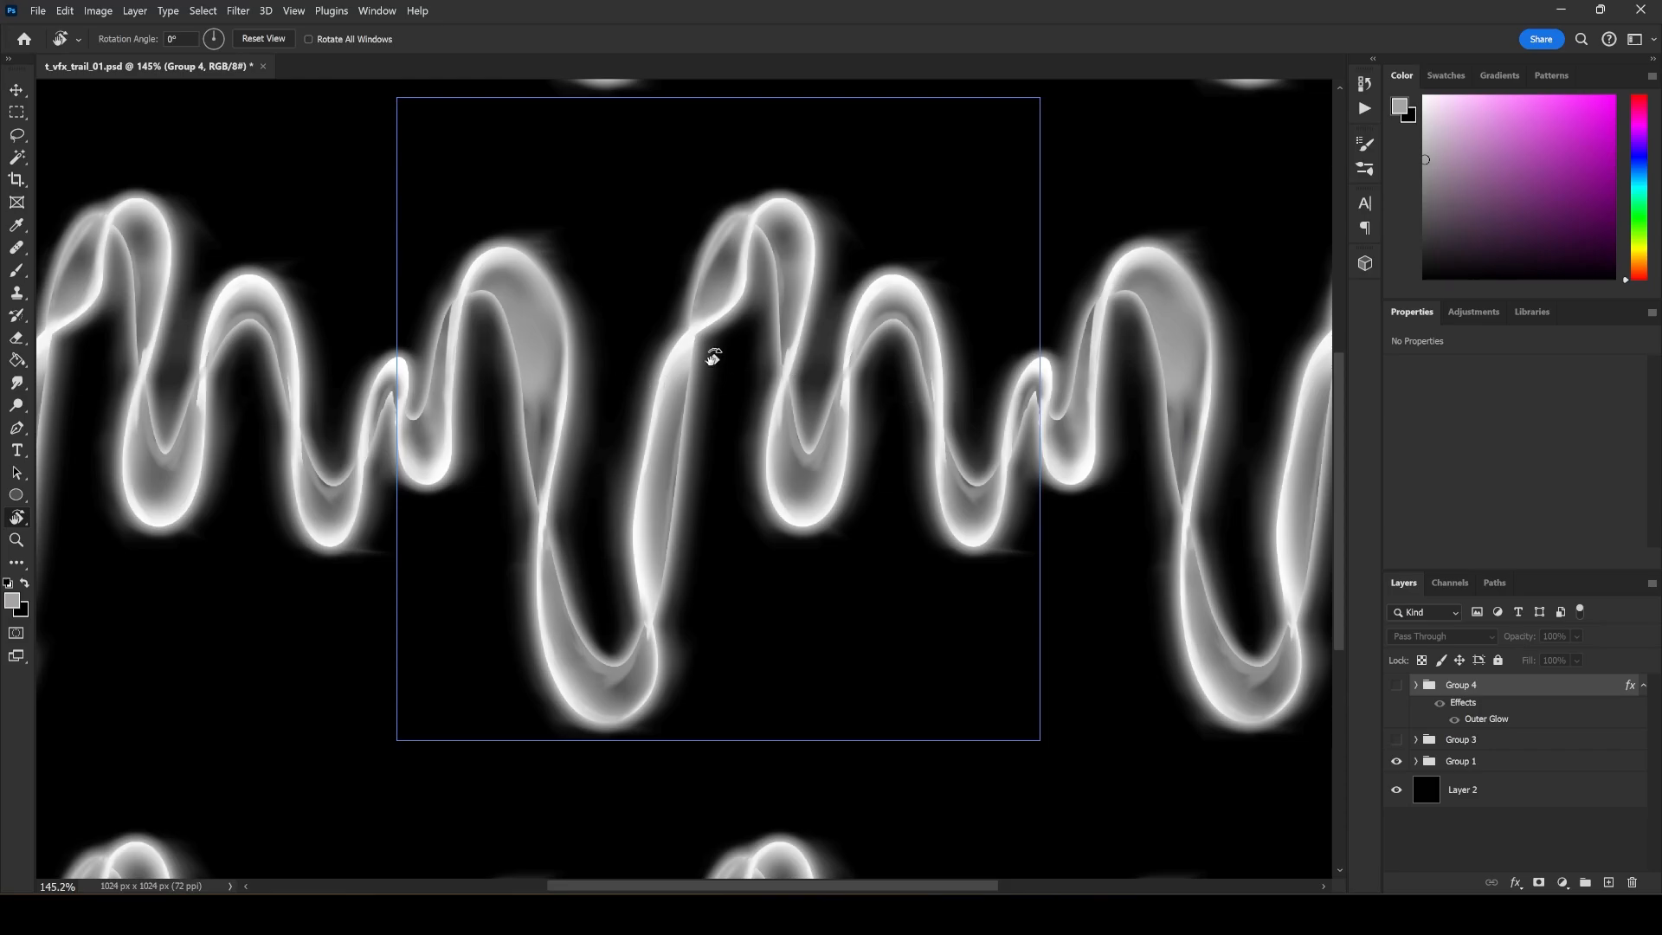
pyautogui.moveTo(712, 357); pyautogui.dragTo(1172, 597)
pyautogui.moveTo(1061, 549); pyautogui.dragTo(963, 473)
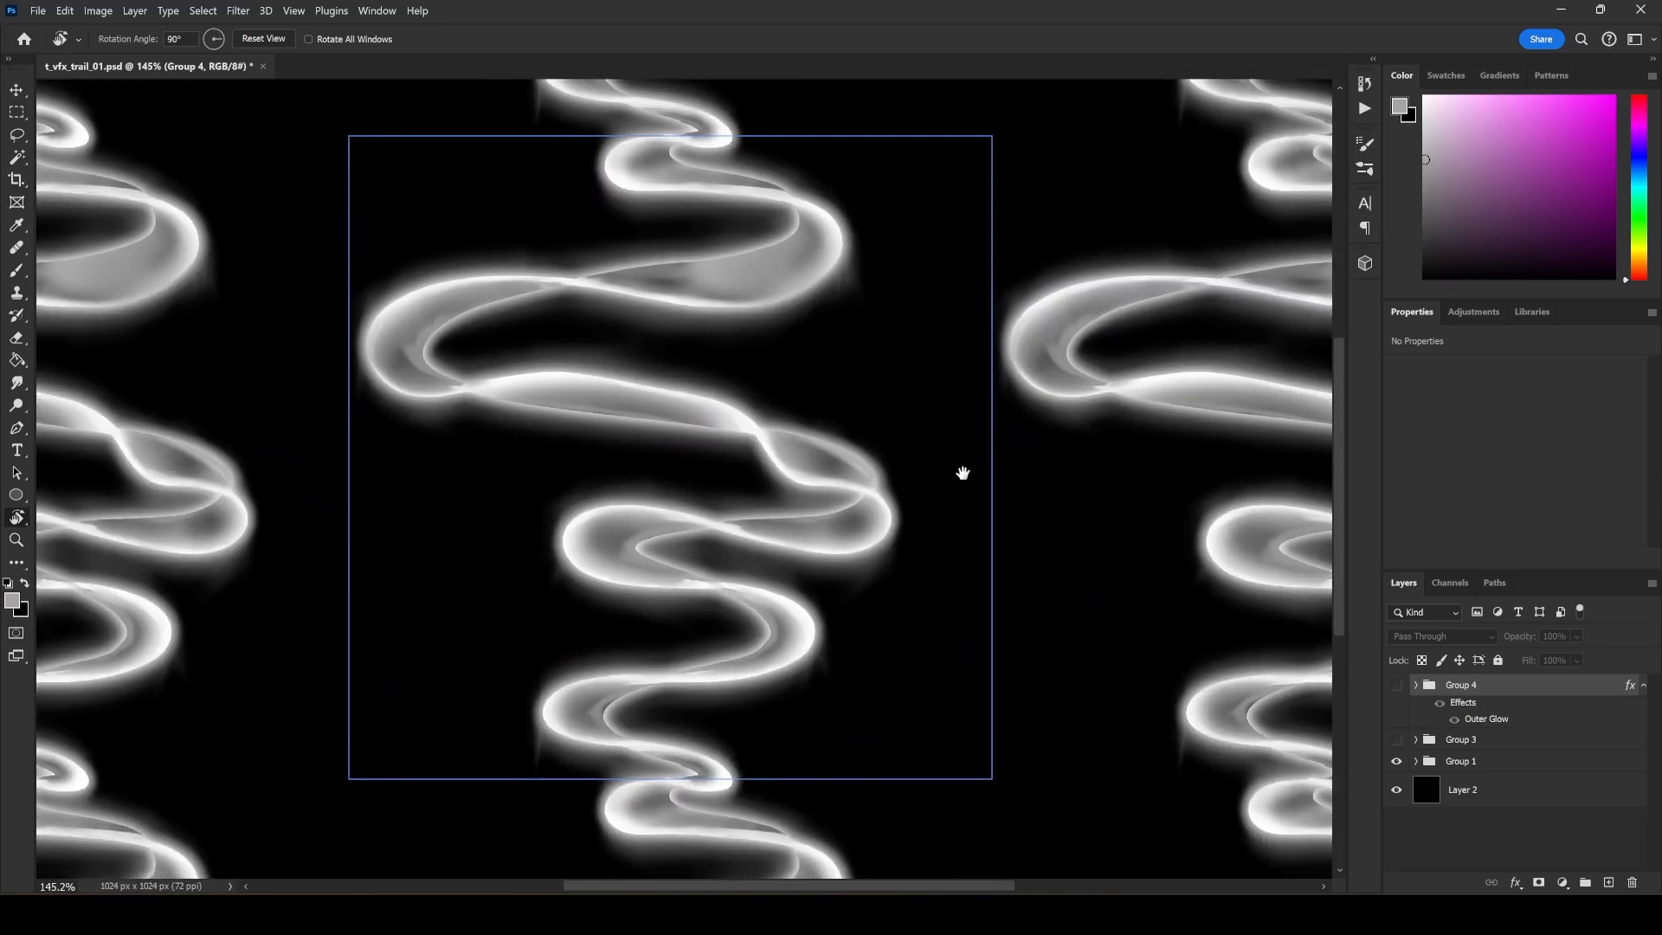
# Add a new layer and paint a grey vertical centre line, a winding guide and small test strokes over the trail.
pyautogui.press('b')
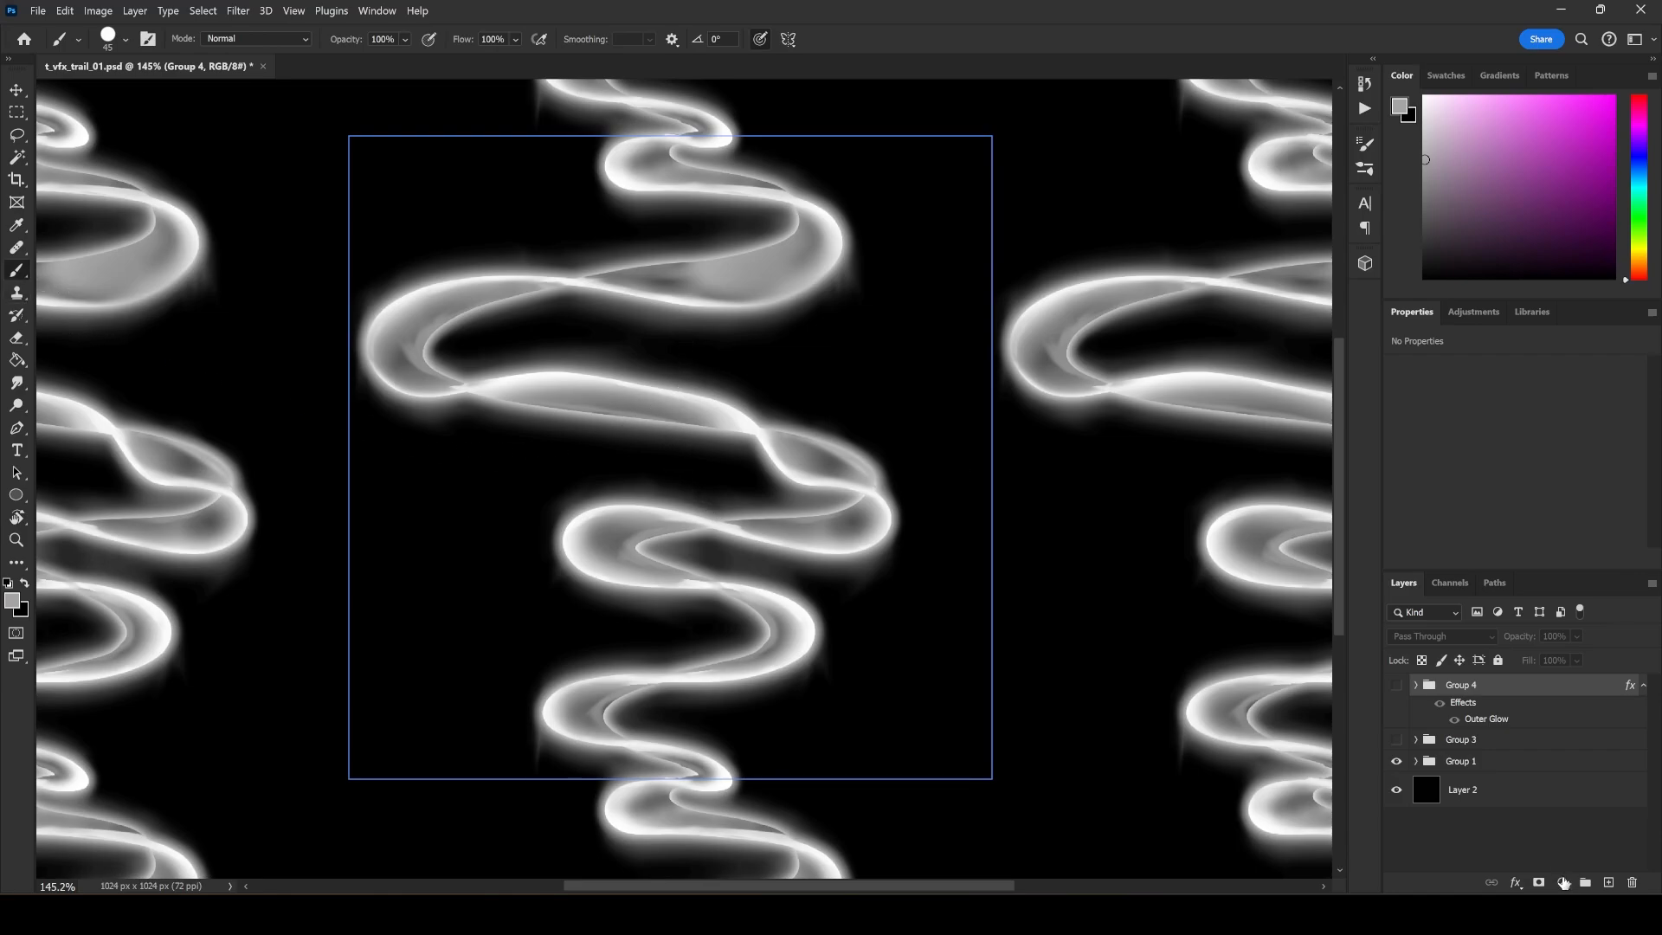
pyautogui.click(1609, 882)
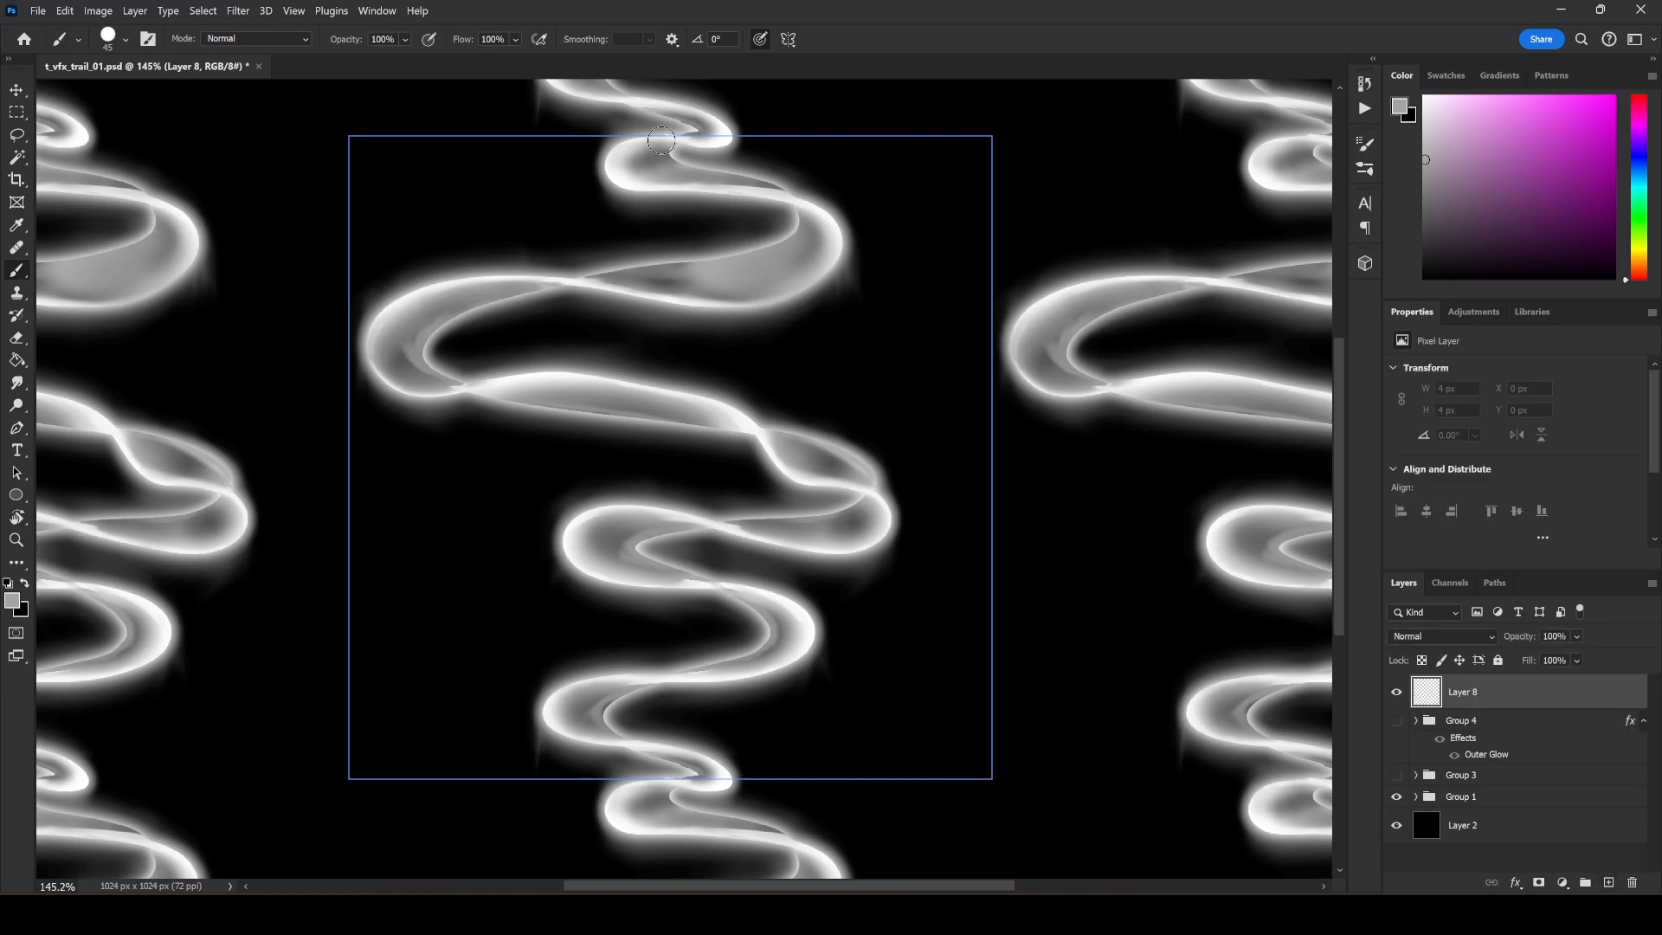
pyautogui.moveTo(656, 143); pyautogui.dragTo(656, 812)
pyautogui.moveTo(679, 134)
pyautogui.mouseDown()
pyautogui.moveTo(668, 184)
pyautogui.moveTo(822, 218)
pyautogui.moveTo(746, 289)
pyautogui.moveTo(483, 293)
pyautogui.moveTo(441, 385)
pyautogui.moveTo(721, 381)
pyautogui.moveTo(901, 452)
pyautogui.moveTo(747, 533)
pyautogui.moveTo(582, 568)
pyautogui.moveTo(711, 591)
pyautogui.moveTo(747, 656)
pyautogui.moveTo(602, 696)
pyautogui.moveTo(690, 752)
pyautogui.moveTo(641, 781)
pyautogui.mouseUp()
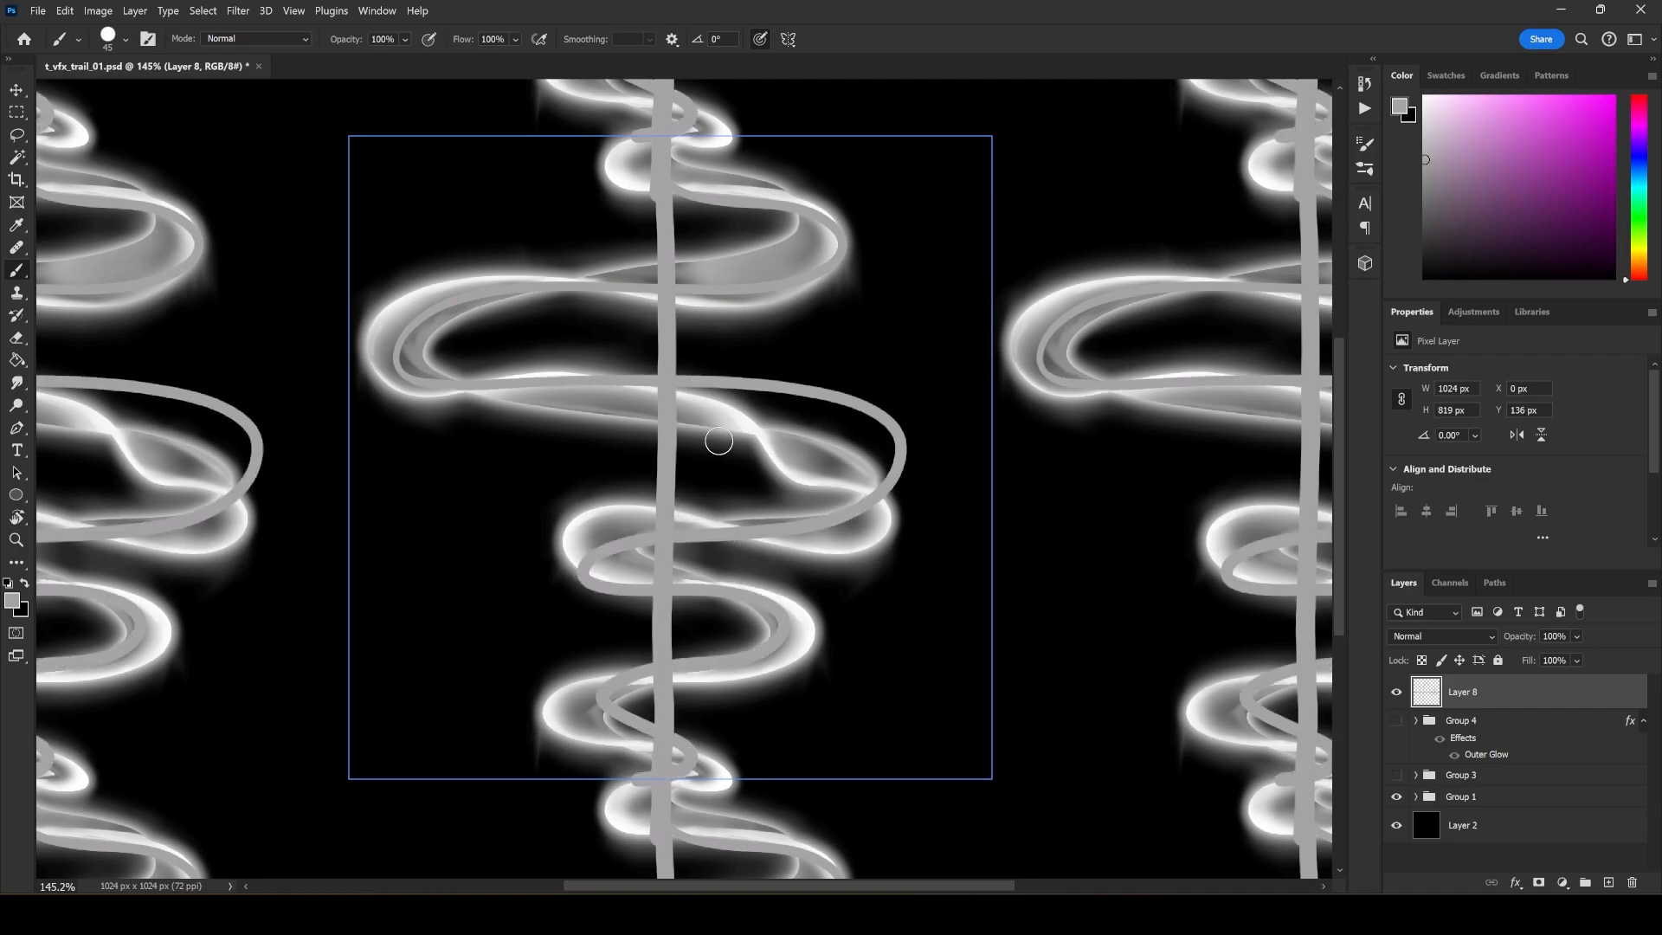
pyautogui.moveTo(755, 445); pyautogui.dragTo(701, 461)
pyautogui.moveTo(704, 437)
pyautogui.mouseDown()
pyautogui.moveTo(683, 467)
pyautogui.moveTo(729, 481)
pyautogui.mouseUp()
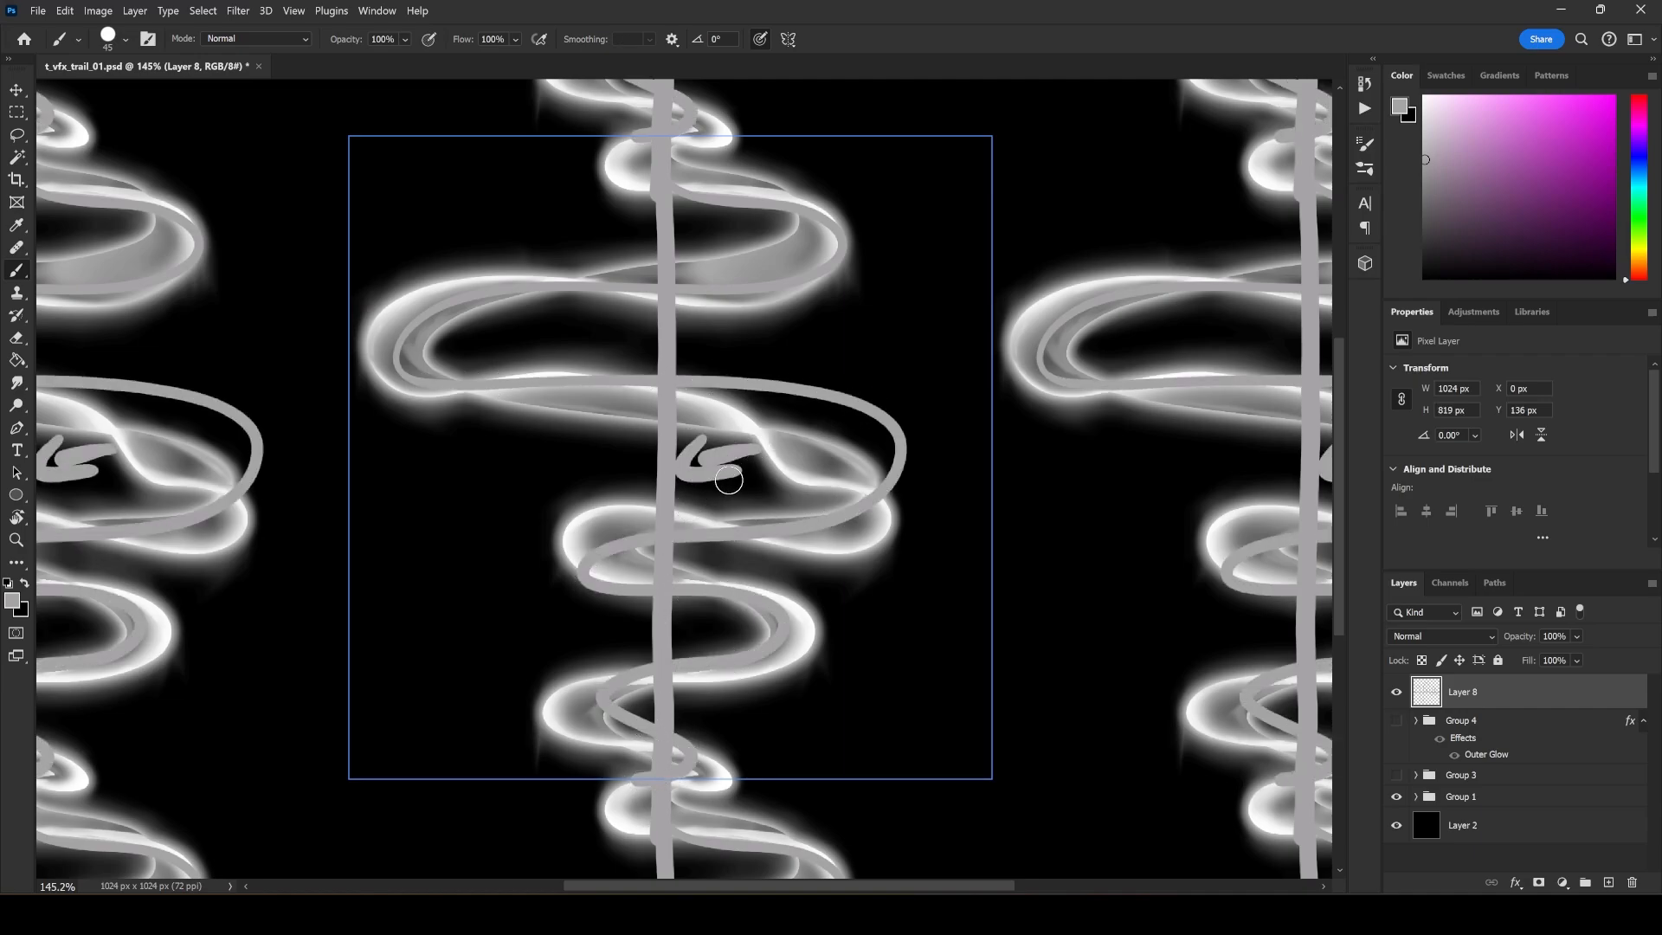
# Set the hard round brush size to 25 px.
pyautogui.rightClick(929, 399)
pyautogui.moveTo(1046, 435); pyautogui.dragTo(1025, 436)
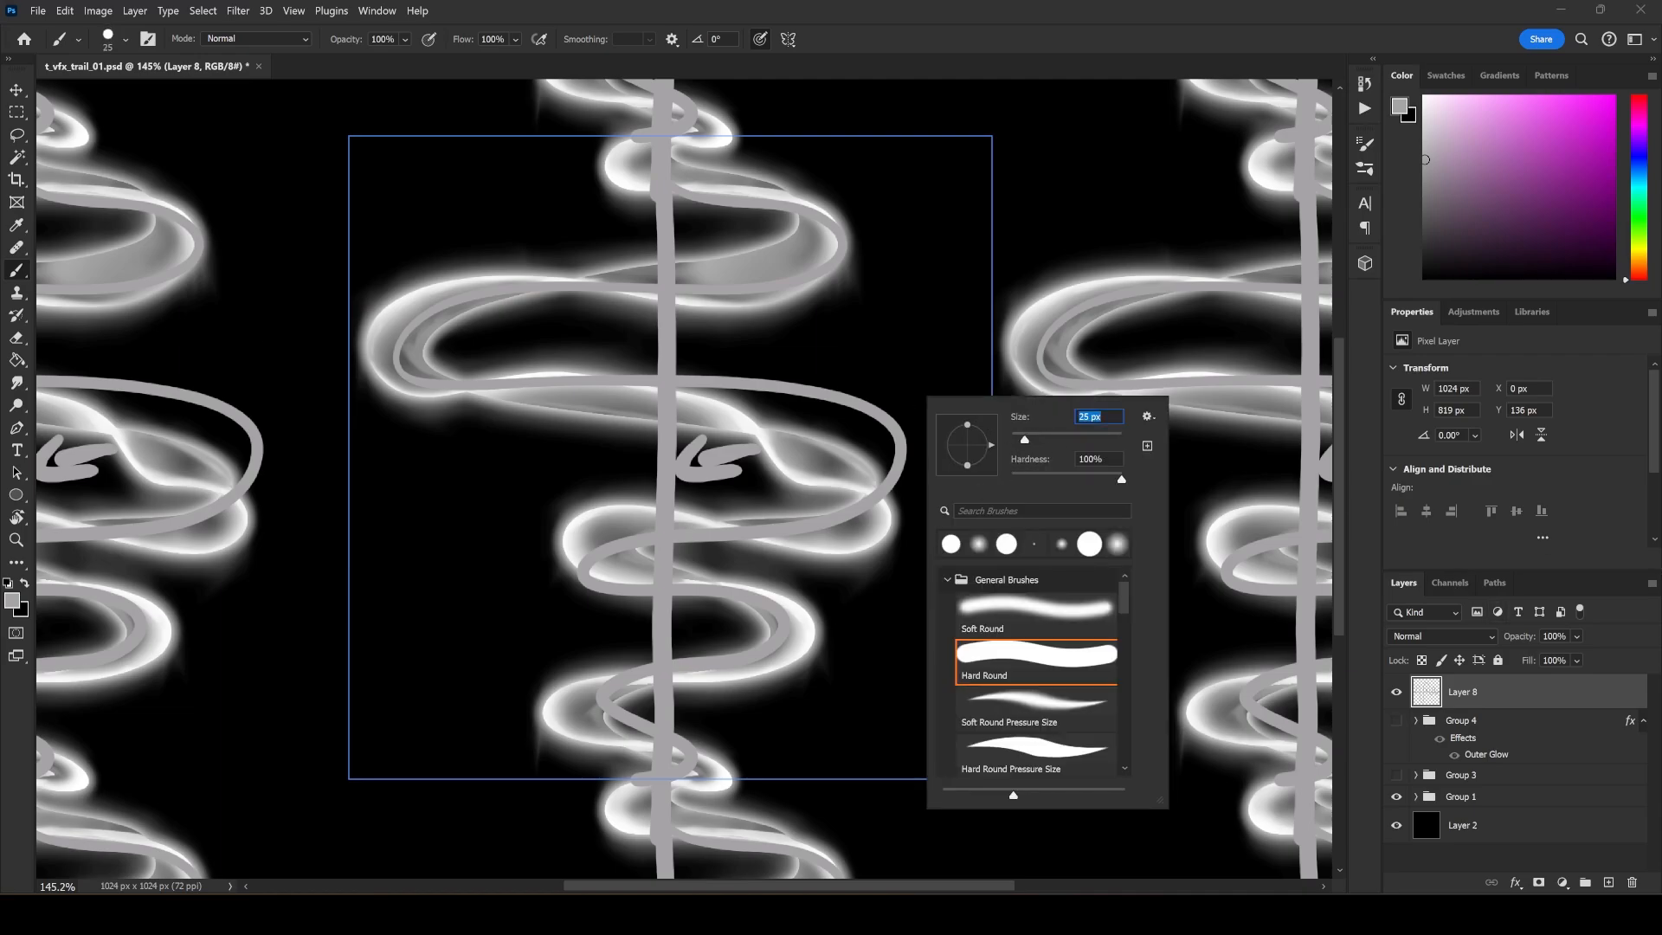
pyautogui.press('Return')
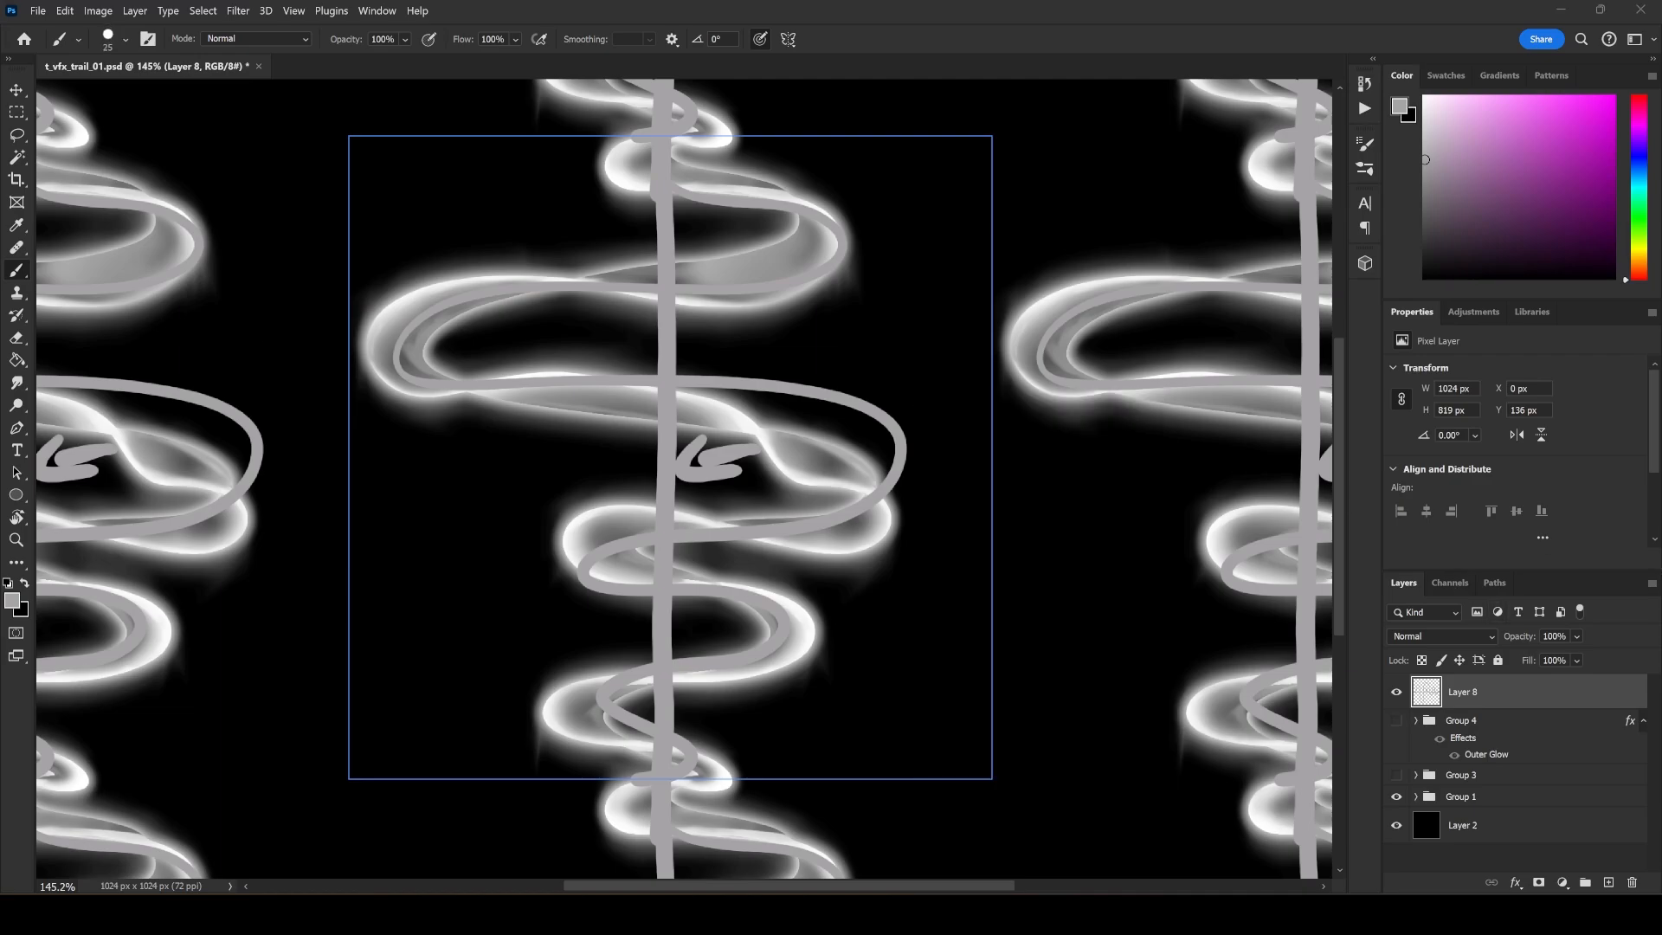
# Replace the painted guide layer with a new empty layer and set the brush to white at 12 px.
pyautogui.click(1631, 883)
pyautogui.click(1608, 883)
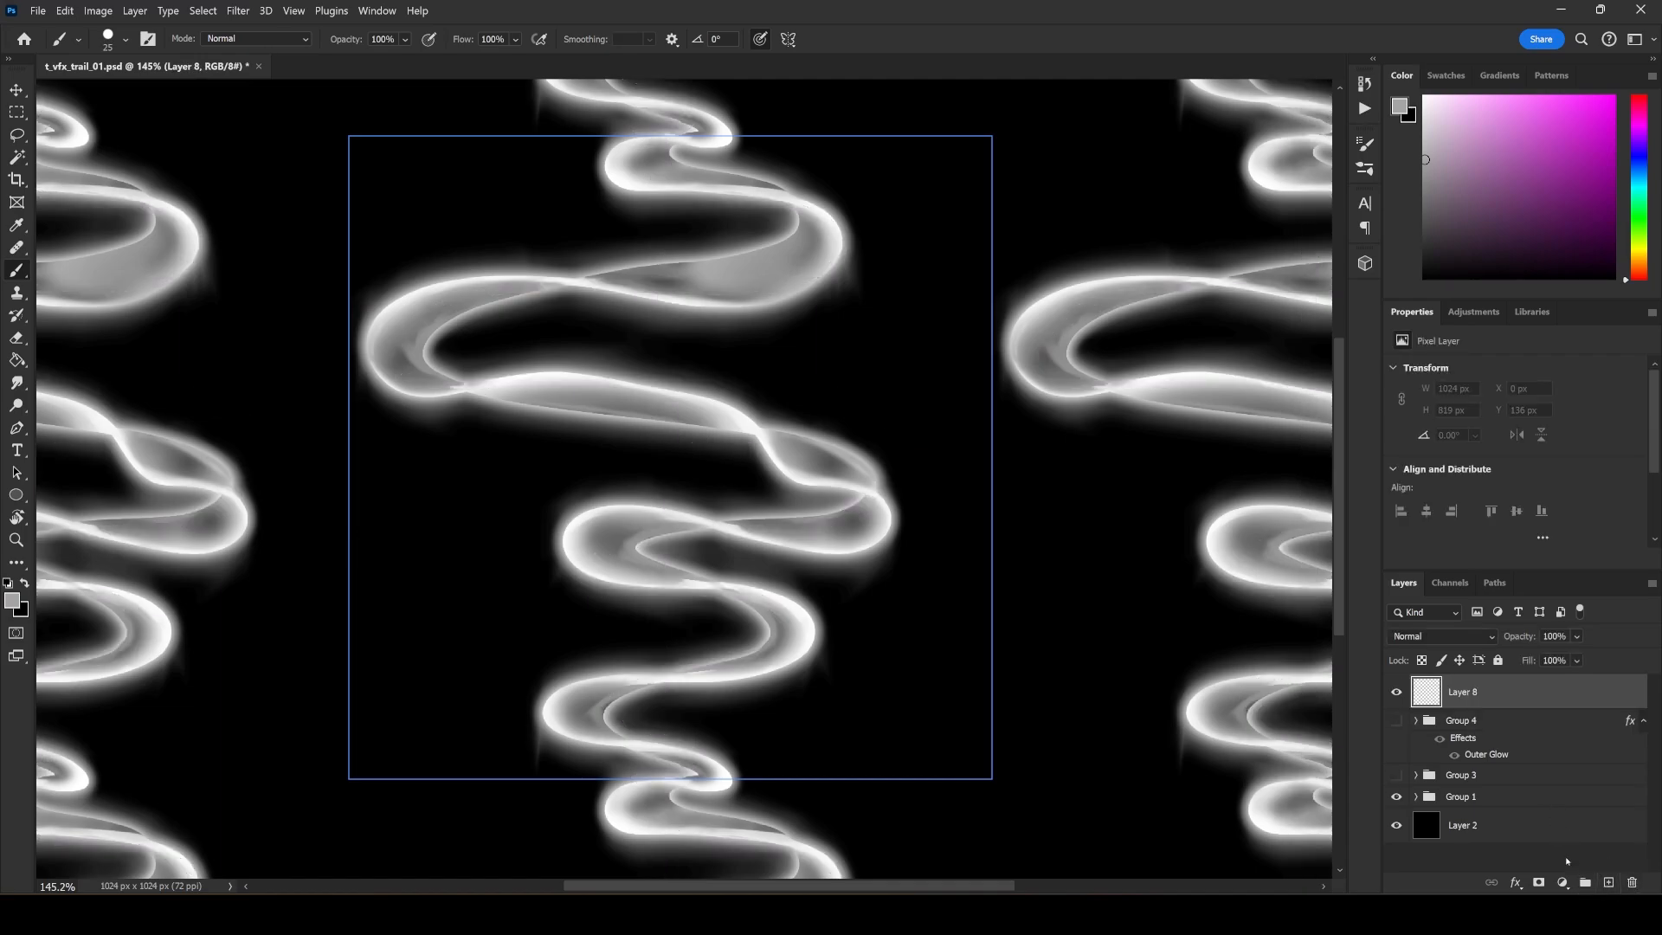
pyautogui.moveTo(1543, 188); pyautogui.dragTo(1423, 55)
pyautogui.rightClick(918, 482)
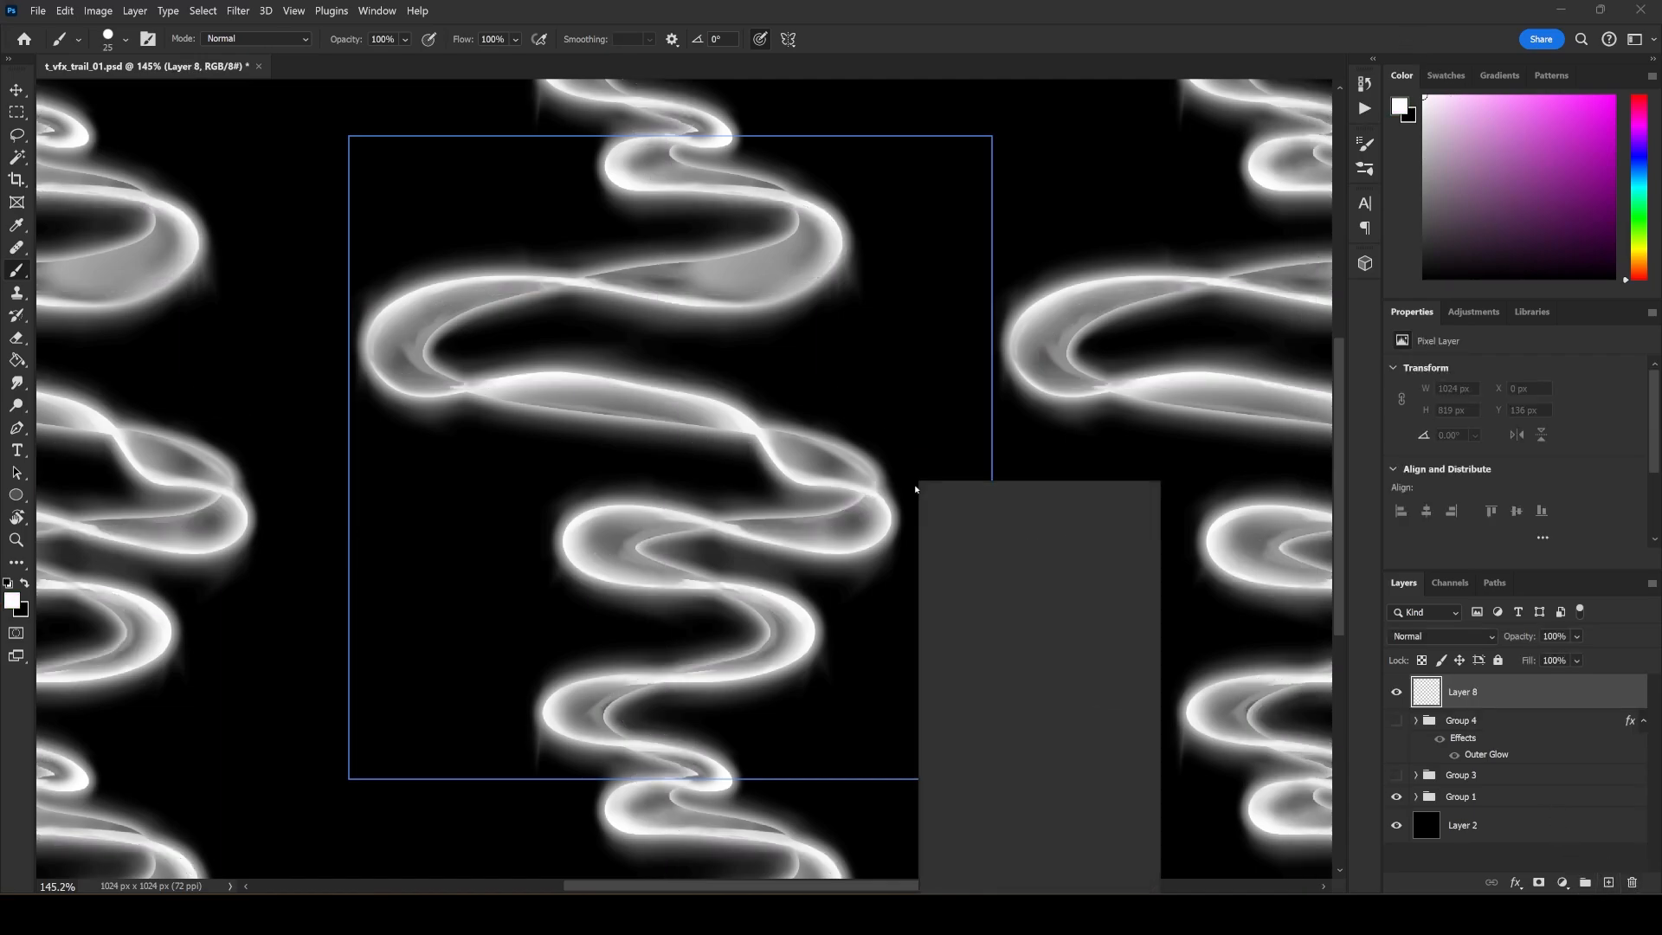
pyautogui.moveTo(1028, 511); pyautogui.dragTo(1016, 526)
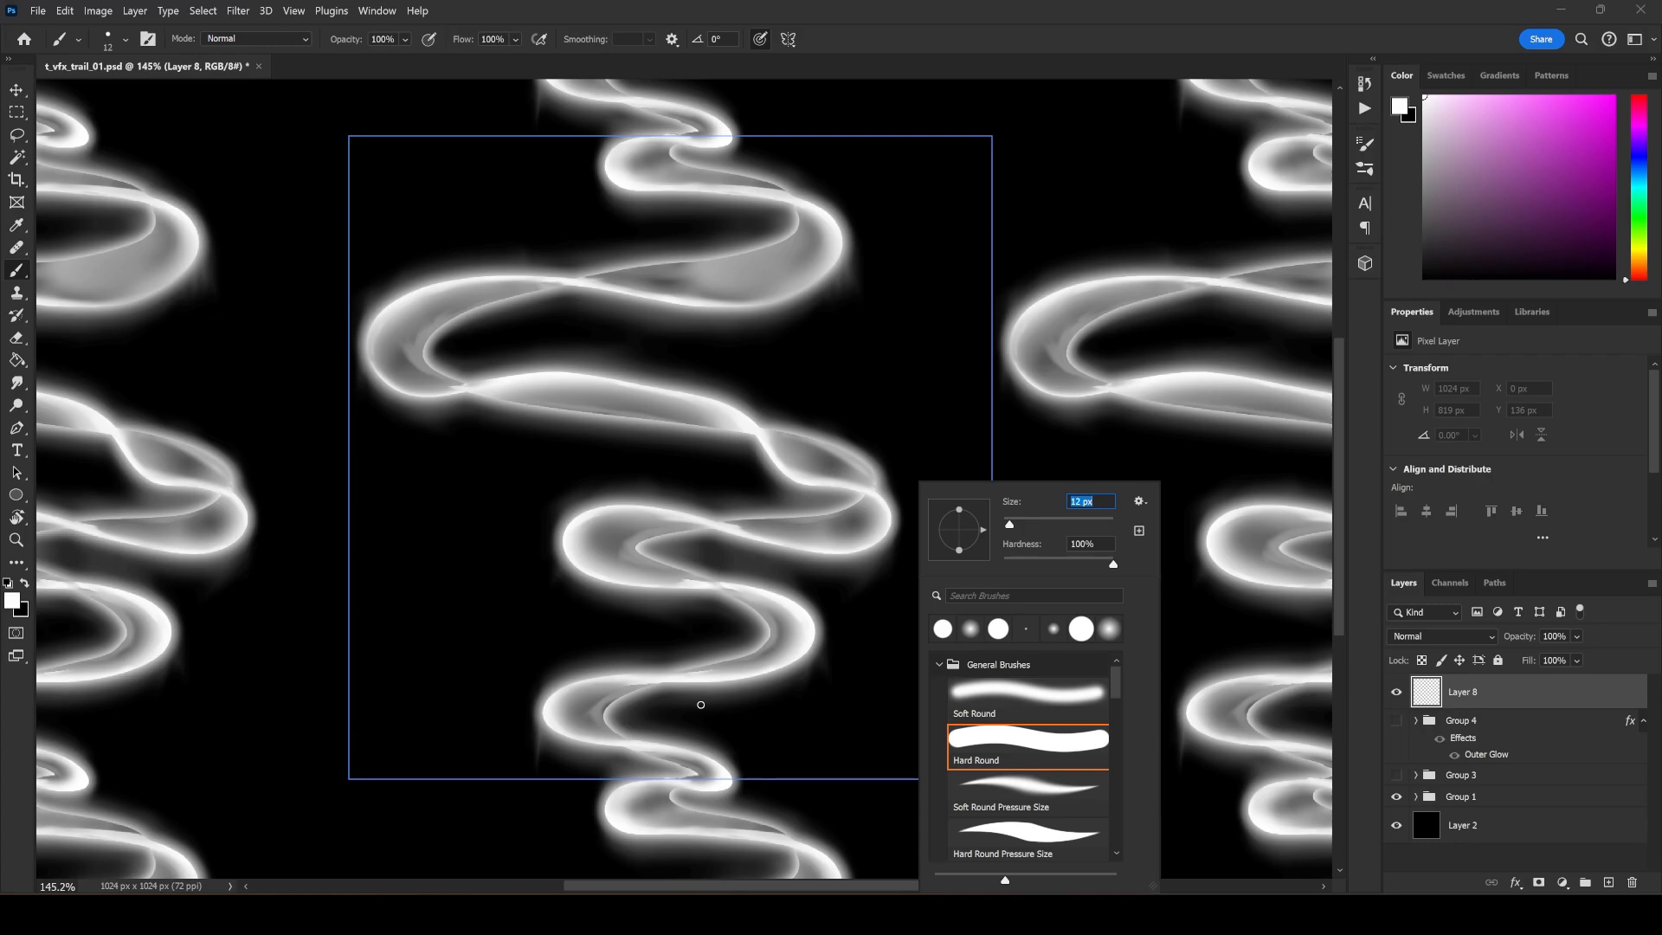
# Show Group 3 in place of Group 1 and paint short white marks near the tile's edges and the trail's outer bend.
pyautogui.click(1396, 796)
pyautogui.click(1396, 775)
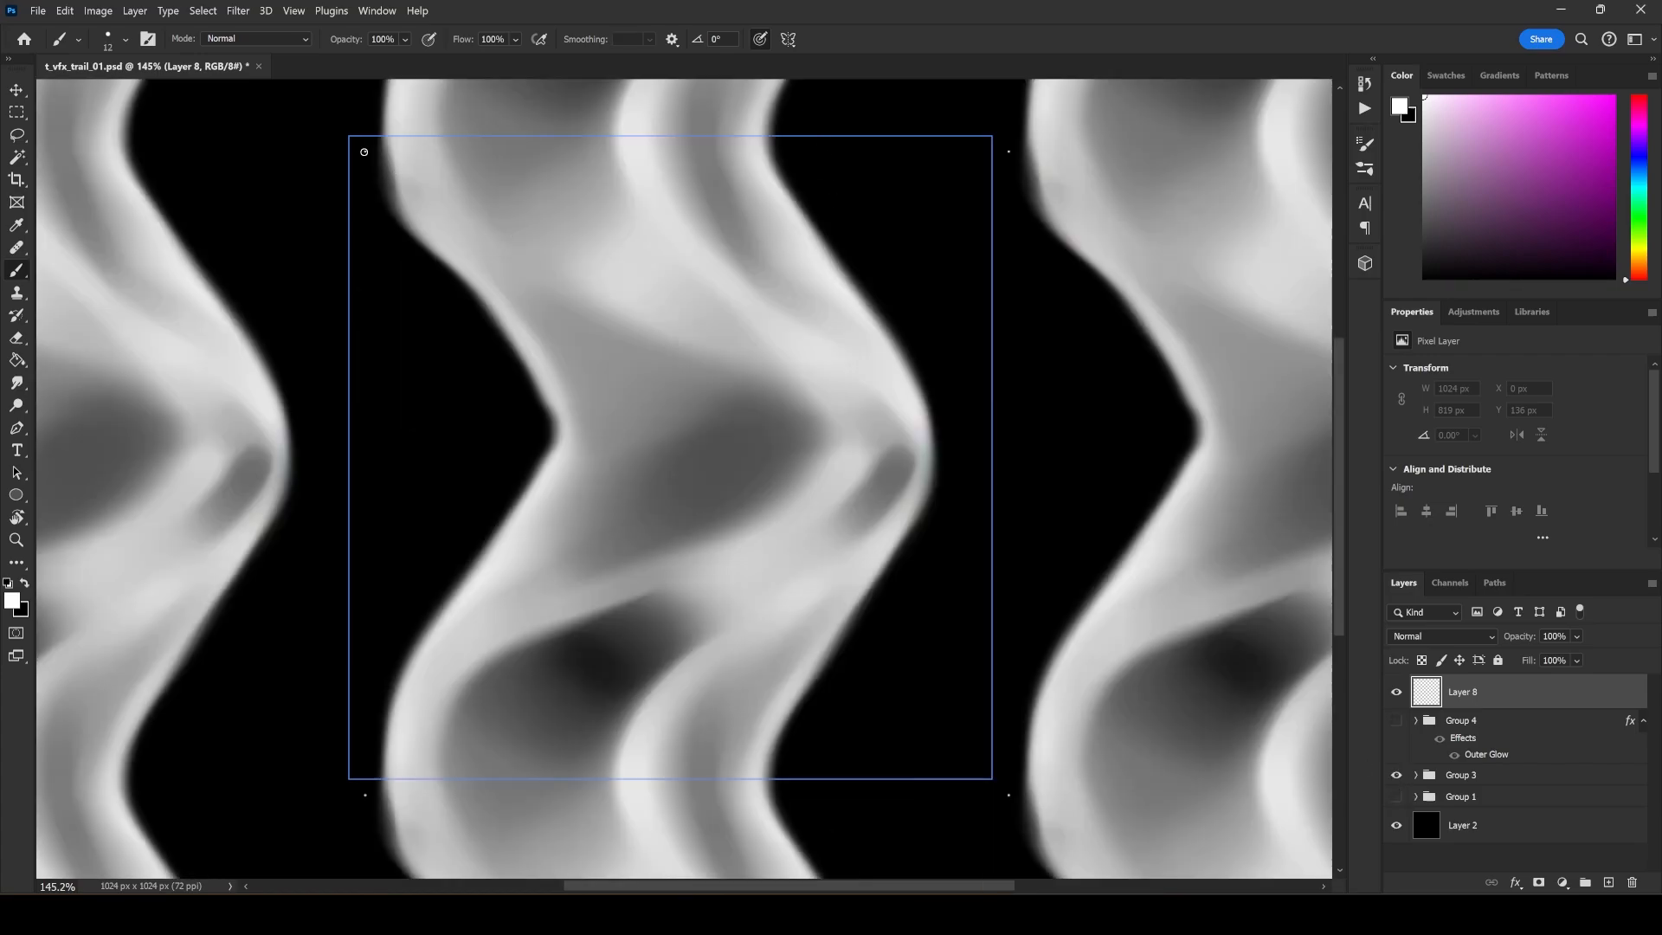
pyautogui.moveTo(959, 447); pyautogui.dragTo(989, 445)
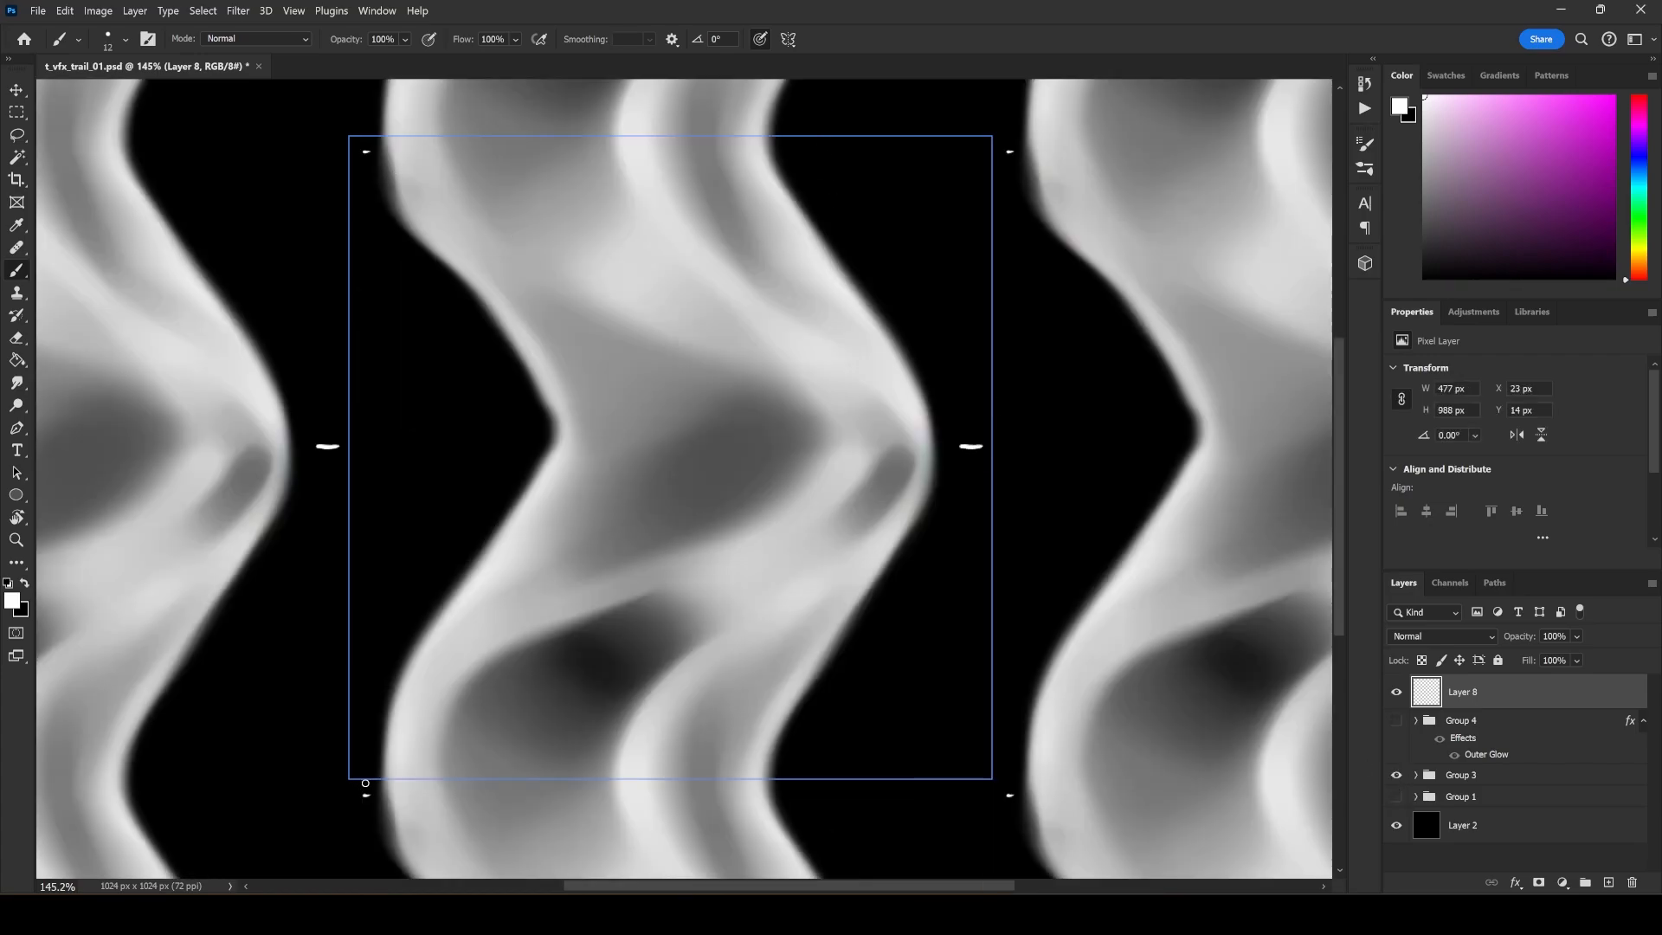
pyautogui.moveTo(355, 780); pyautogui.dragTo(370, 780)
# Undo the white brush marks painted around the Group 3 trail.
pyautogui.click(65, 10)
pyautogui.click(84, 39)
pyautogui.click(65, 11)
pyautogui.click(84, 39)
pyautogui.click(65, 10)
pyautogui.click(76, 30)
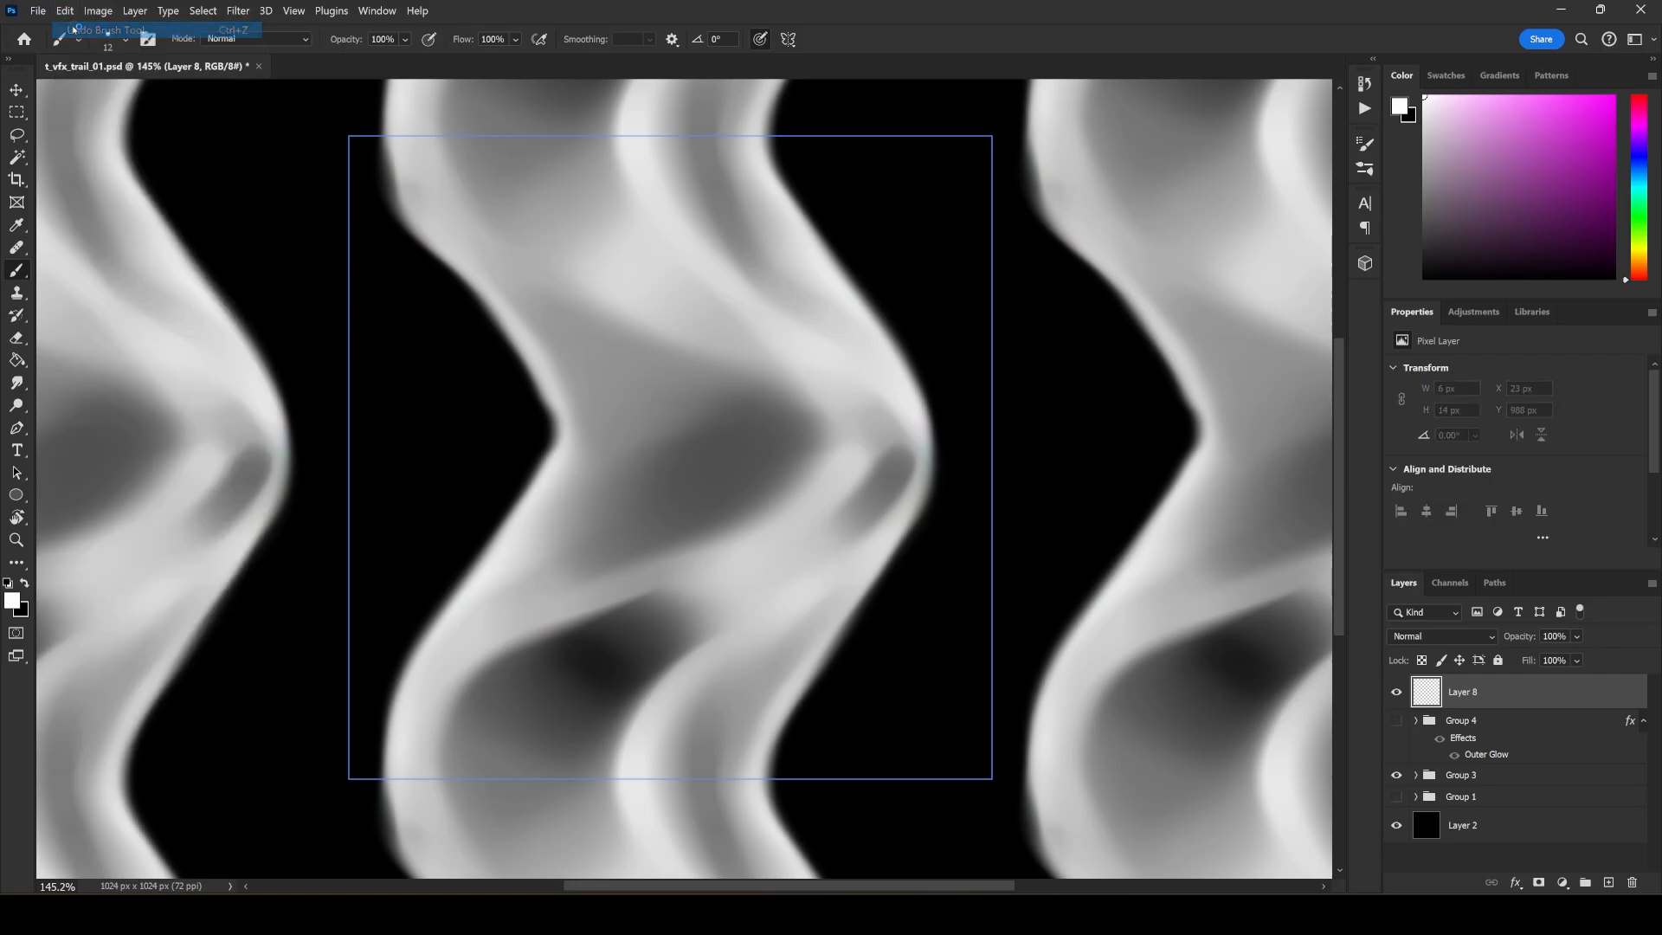
# Show Group 1 again in place of Group 3, keeping the empty Layer 8 visible.
pyautogui.click(1396, 692)
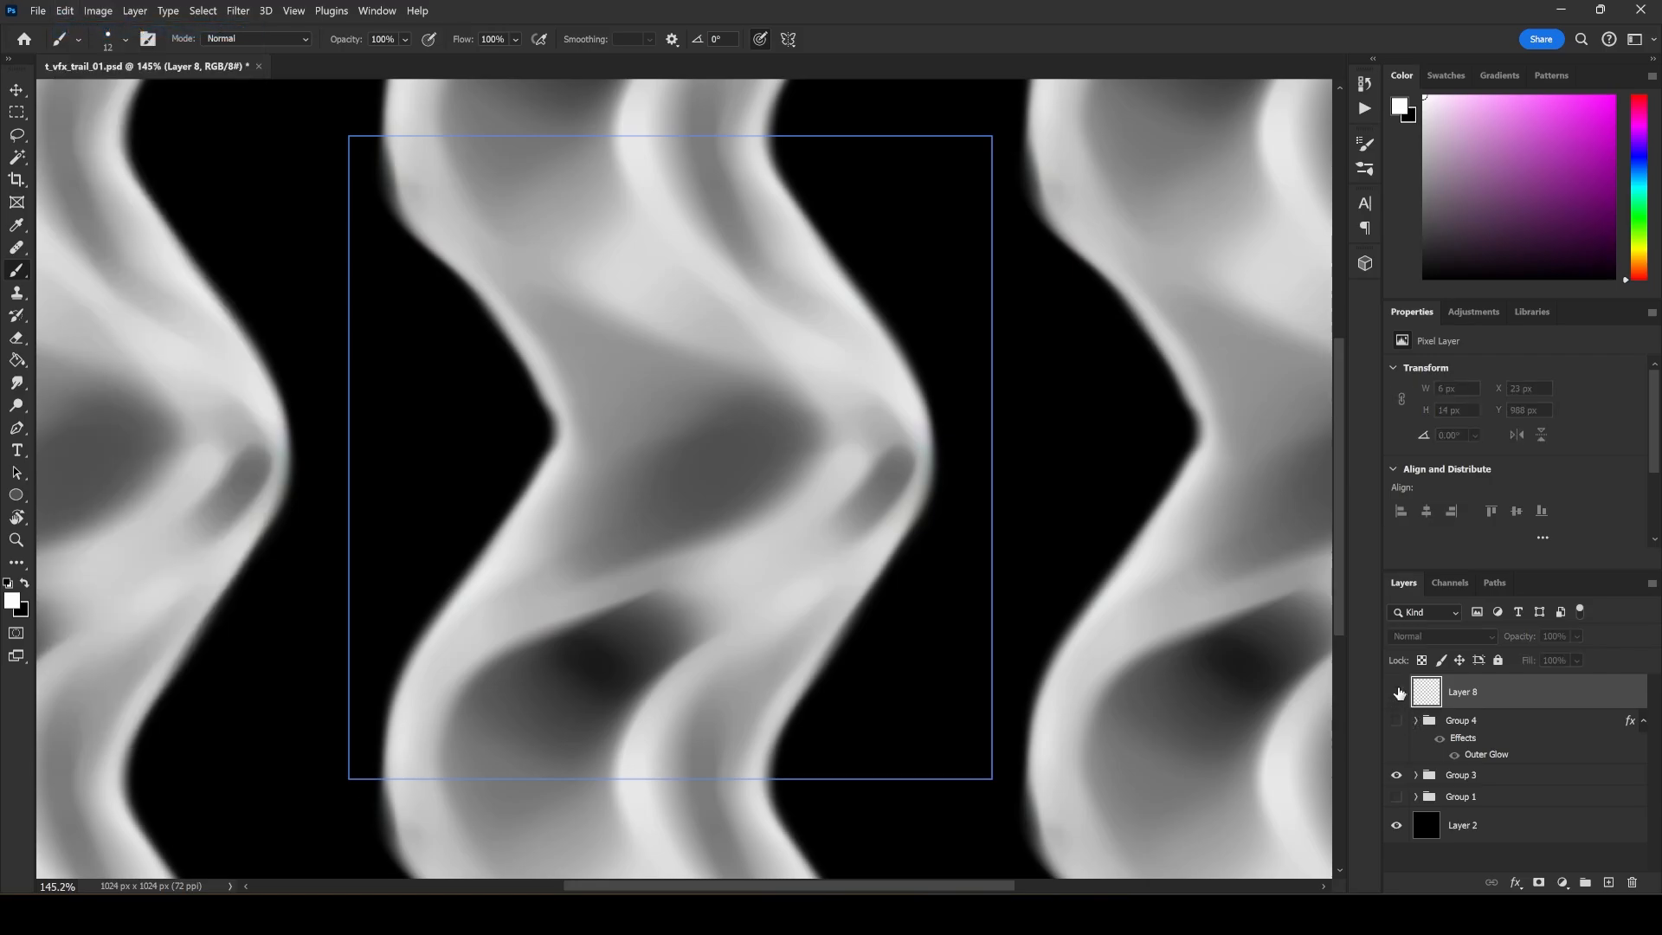
pyautogui.click(1396, 797)
pyautogui.click(1396, 775)
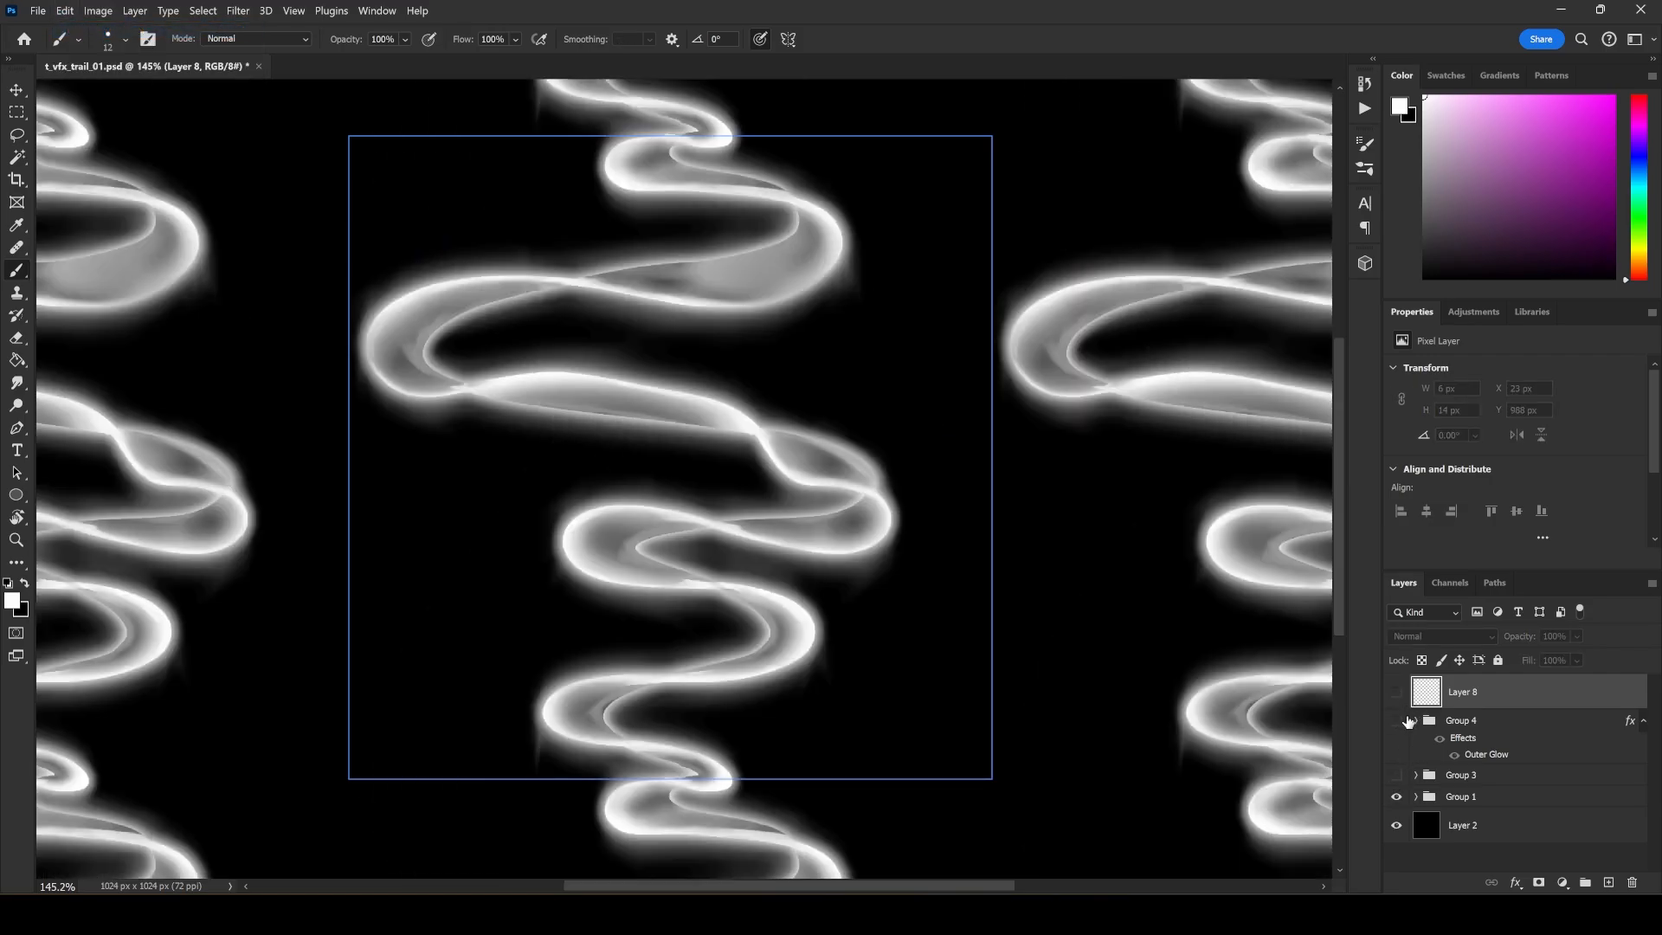
pyautogui.click(1396, 691)
# Paint short white vertical marks on Layer 8 beside the outermost bends on both sides of the Group 1 trail.
pyautogui.moveTo(353, 289); pyautogui.dragTo(357, 378)
pyautogui.moveTo(901, 469); pyautogui.dragTo(903, 542)
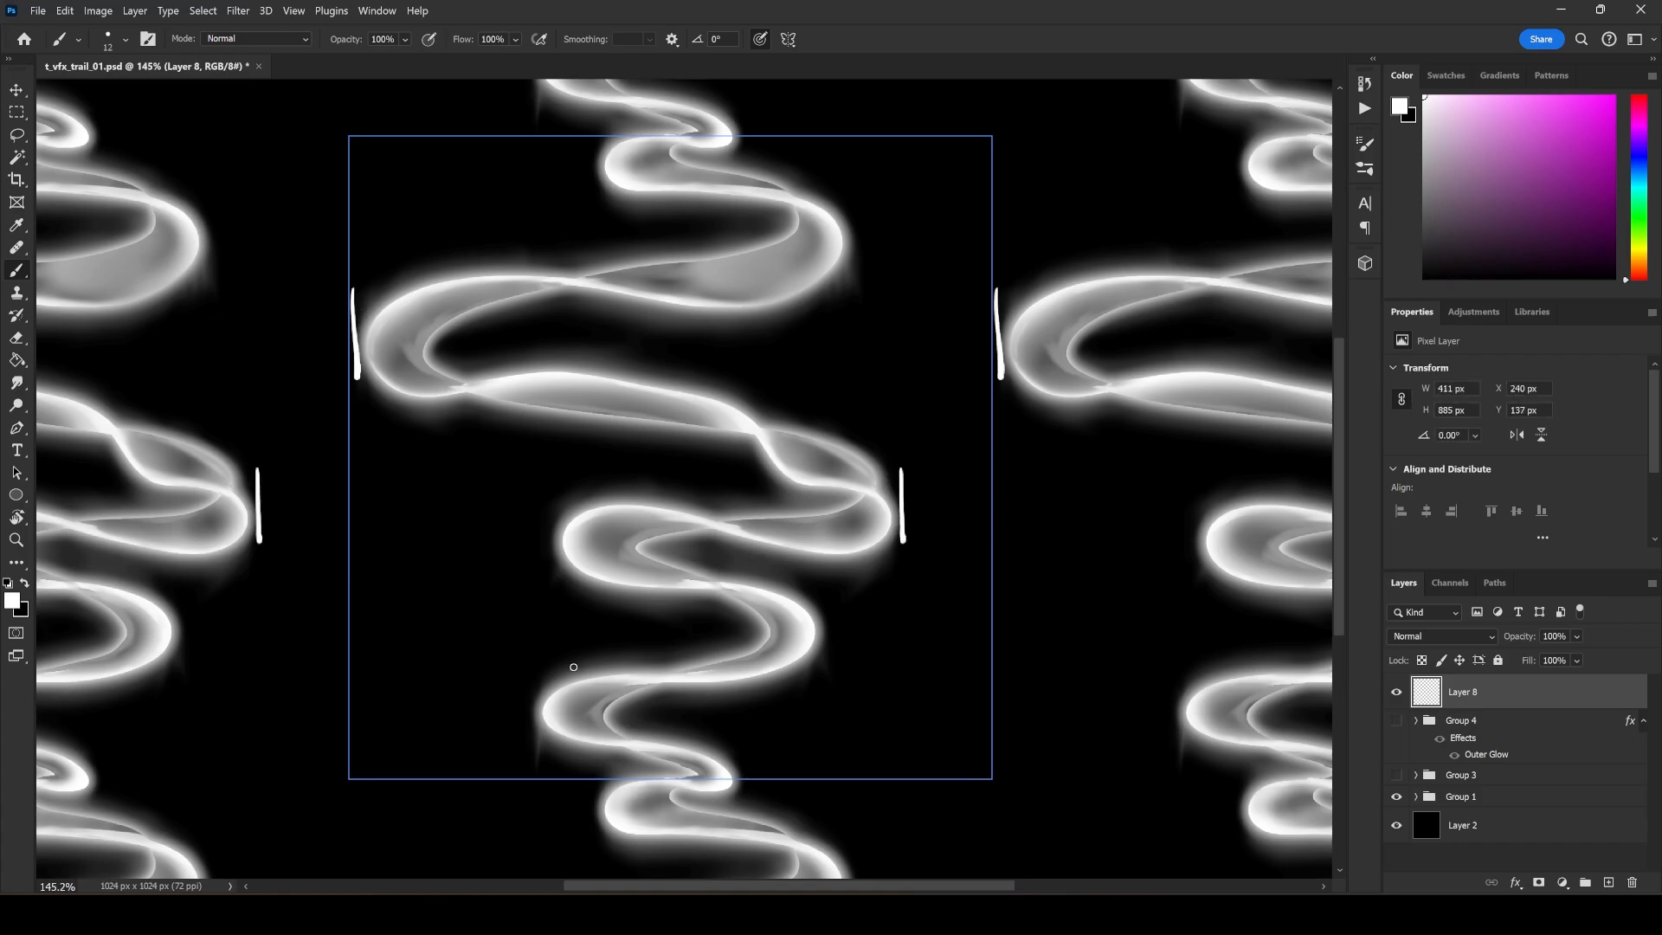
# Paint short white marks on Layer 8 beside the remaining bends of the Group 1 trail, plus a dash by the outermost right bend.
pyautogui.moveTo(535, 692); pyautogui.dragTo(538, 733)
pyautogui.moveTo(738, 759); pyautogui.dragTo(740, 782)
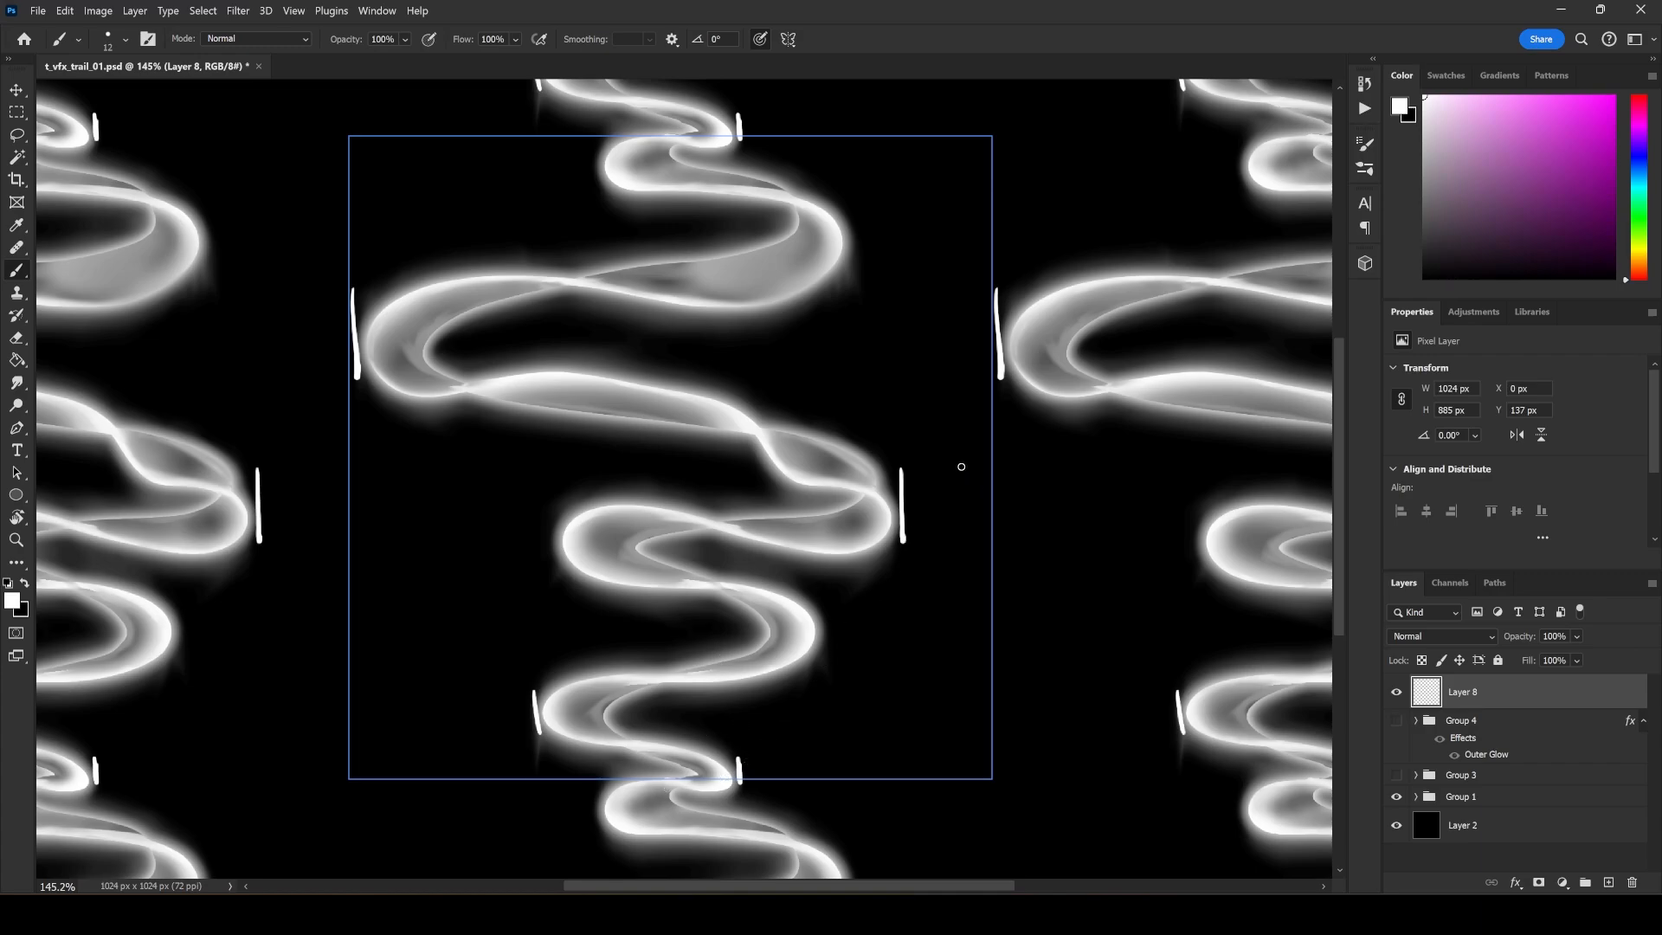
pyautogui.moveTo(914, 503); pyautogui.dragTo(928, 503)
pyautogui.moveTo(835, 613); pyautogui.dragTo(838, 654)
pyautogui.moveTo(540, 521); pyautogui.dragTo(537, 567)
pyautogui.moveTo(861, 210); pyautogui.dragTo(855, 250)
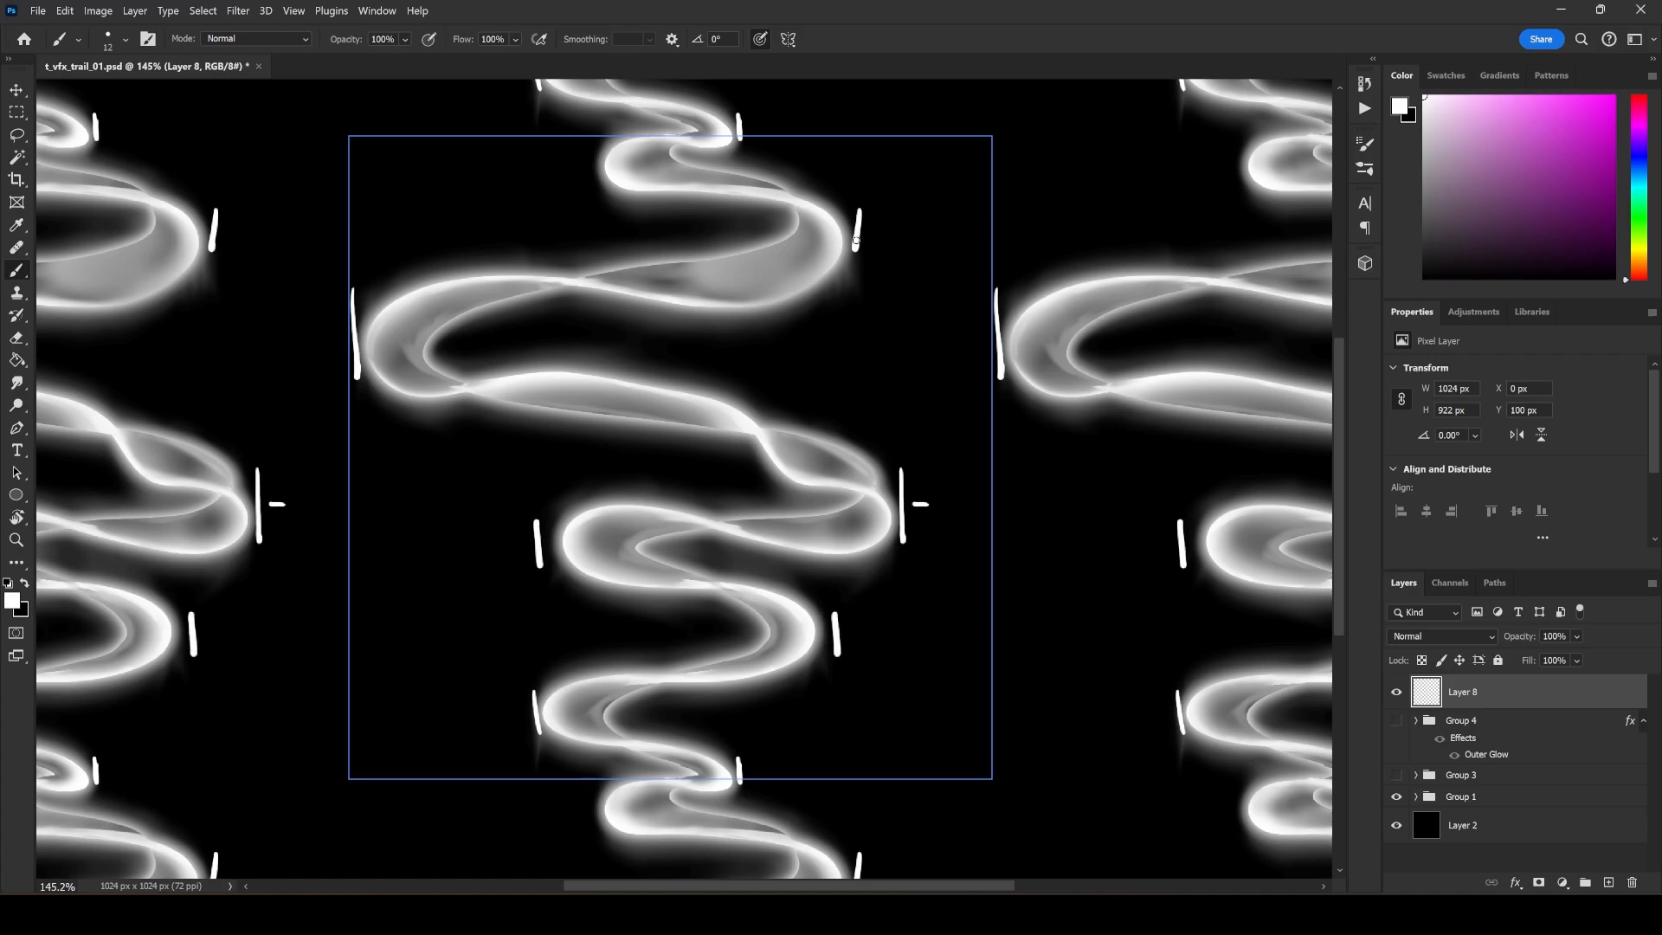
pyautogui.moveTo(592, 154); pyautogui.dragTo(590, 187)
# Paint a white zigzag line connecting the marks from bend to bend down the tile, and undo it.
pyautogui.moveTo(742, 122)
pyautogui.mouseDown()
pyautogui.moveTo(585, 178)
pyautogui.moveTo(857, 220)
pyautogui.moveTo(337, 328)
pyautogui.moveTo(777, 432)
pyautogui.moveTo(933, 497)
pyautogui.moveTo(529, 563)
pyautogui.moveTo(821, 636)
pyautogui.moveTo(554, 717)
pyautogui.moveTo(766, 742)
pyautogui.mouseUp()
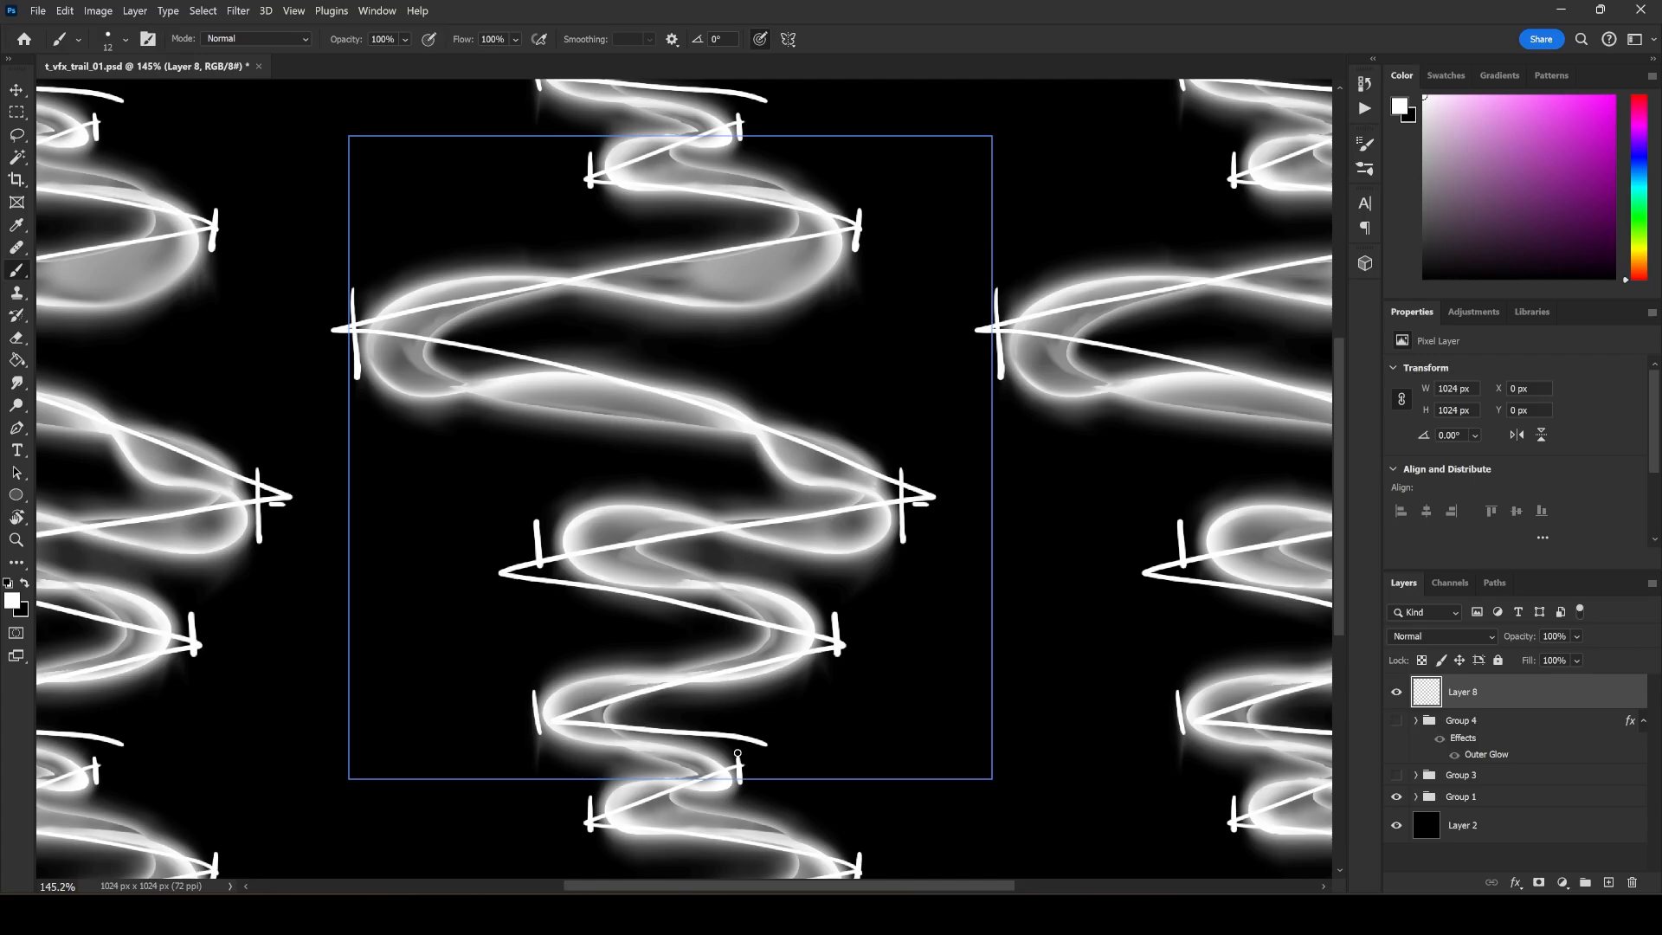
pyautogui.click(65, 11)
pyautogui.click(86, 26)
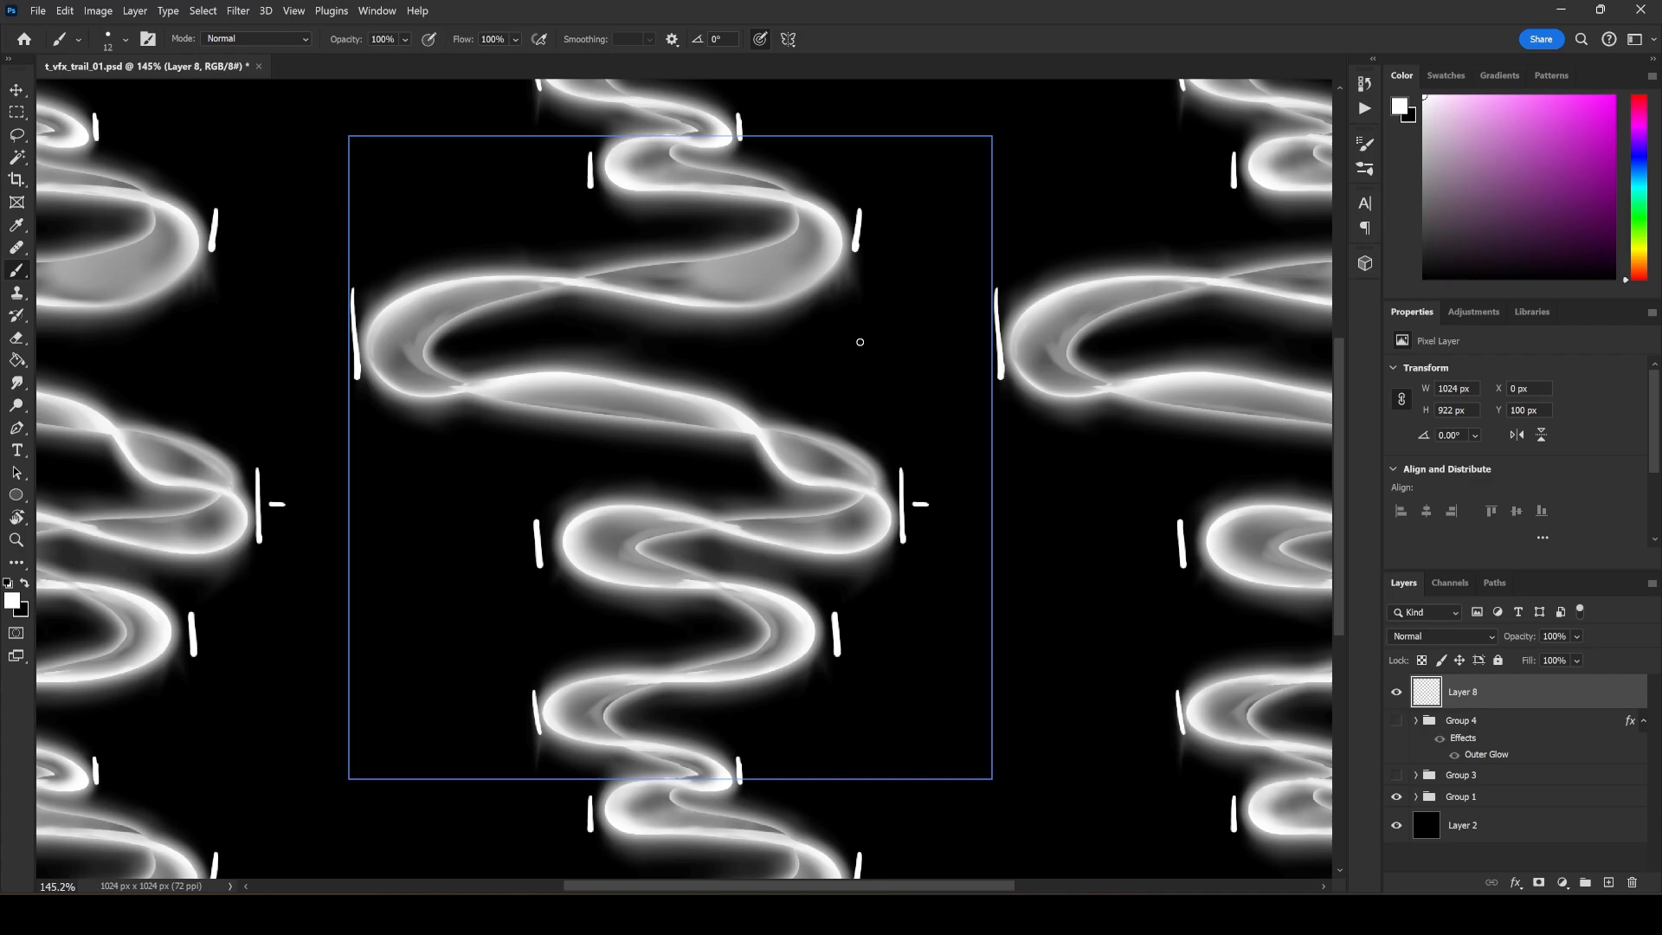
# Paint white bracket-shaped marks spanning the vertical gaps between neighbouring bends on both sides of the trail.
pyautogui.moveTo(820, 304)
pyautogui.mouseDown()
pyautogui.moveTo(819, 377)
pyautogui.moveTo(833, 305)
pyautogui.mouseUp()
pyautogui.moveTo(809, 409); pyautogui.dragTo(833, 408)
pyautogui.moveTo(573, 439)
pyautogui.mouseDown()
pyautogui.moveTo(575, 506)
pyautogui.moveTo(574, 433)
pyautogui.mouseUp()
pyautogui.moveTo(556, 510); pyautogui.dragTo(586, 508)
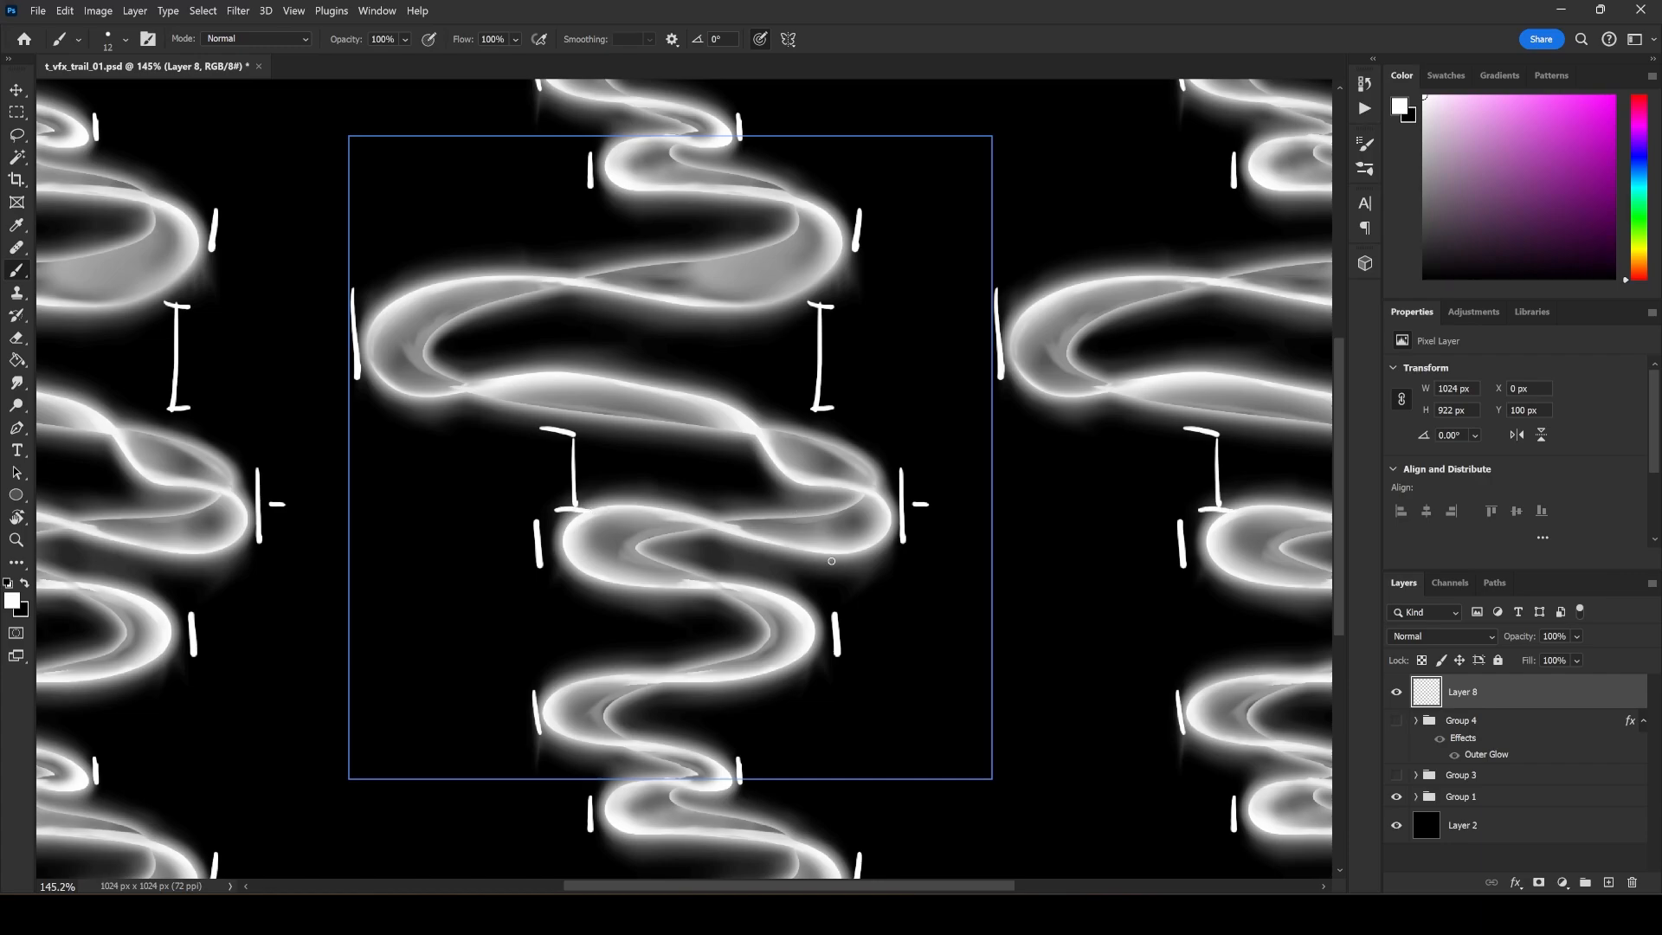
pyautogui.moveTo(824, 557); pyautogui.dragTo(863, 554)
pyautogui.moveTo(822, 613)
pyautogui.mouseDown()
pyautogui.moveTo(857, 610)
pyautogui.moveTo(842, 601)
pyautogui.mouseUp()
pyautogui.moveTo(534, 586); pyautogui.dragTo(596, 581)
pyautogui.moveTo(559, 588); pyautogui.dragTo(566, 679)
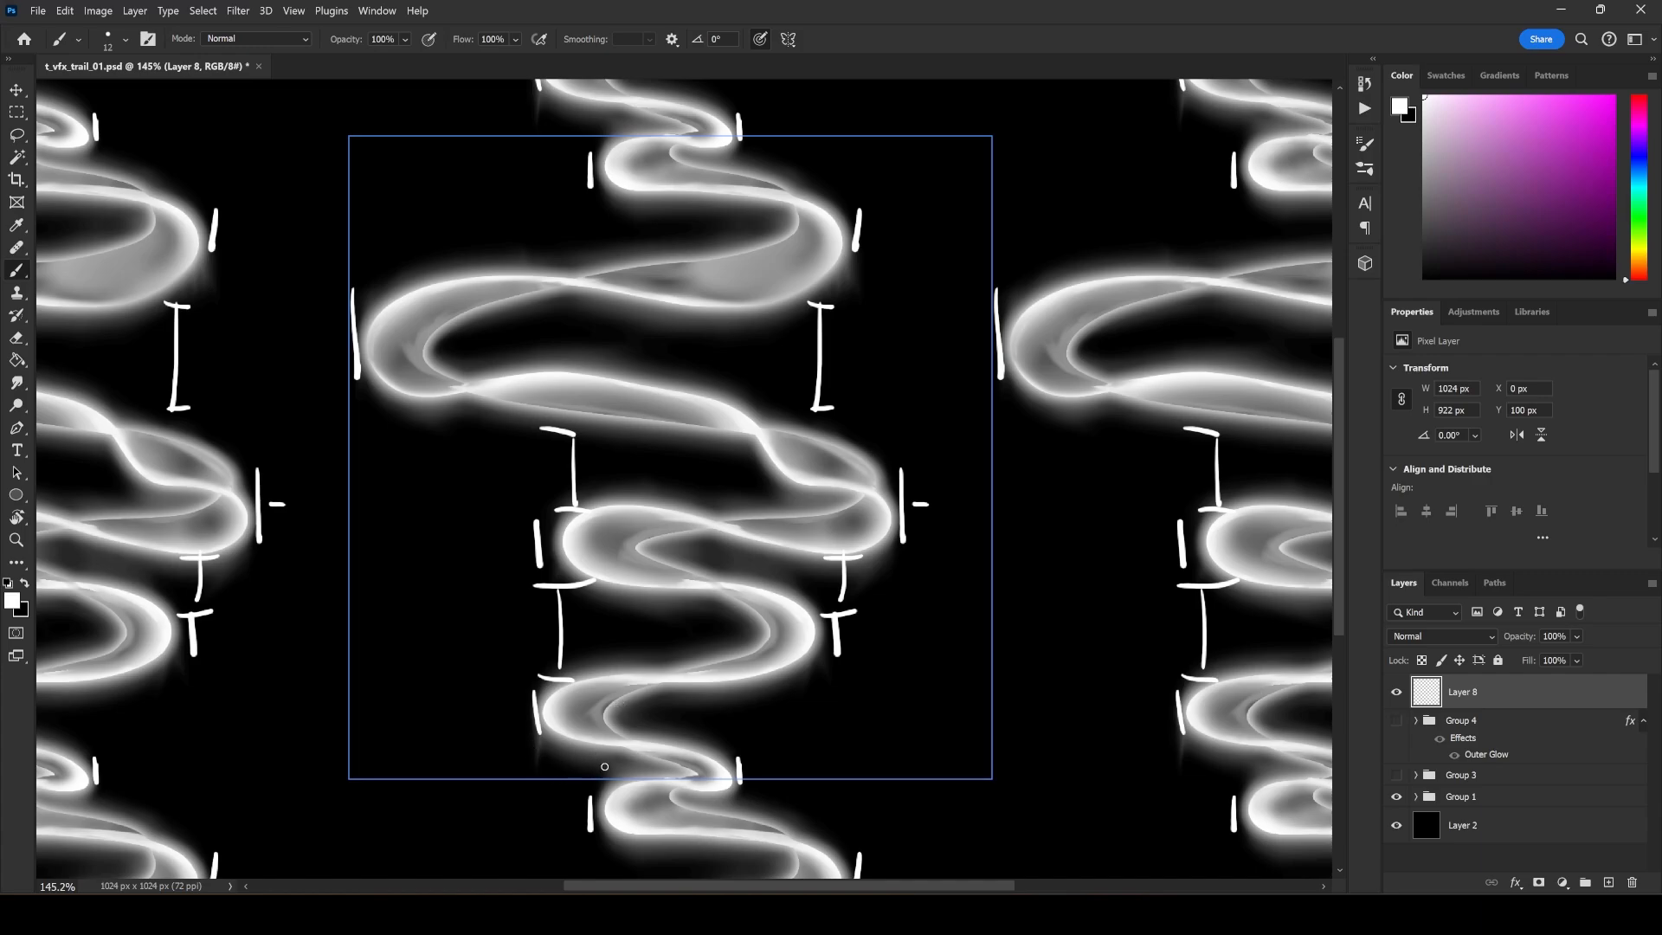
pyautogui.moveTo(581, 749); pyautogui.dragTo(586, 791)
pyautogui.moveTo(569, 750)
pyautogui.mouseDown()
pyautogui.moveTo(593, 747)
pyautogui.moveTo(609, 791)
pyautogui.mouseUp()
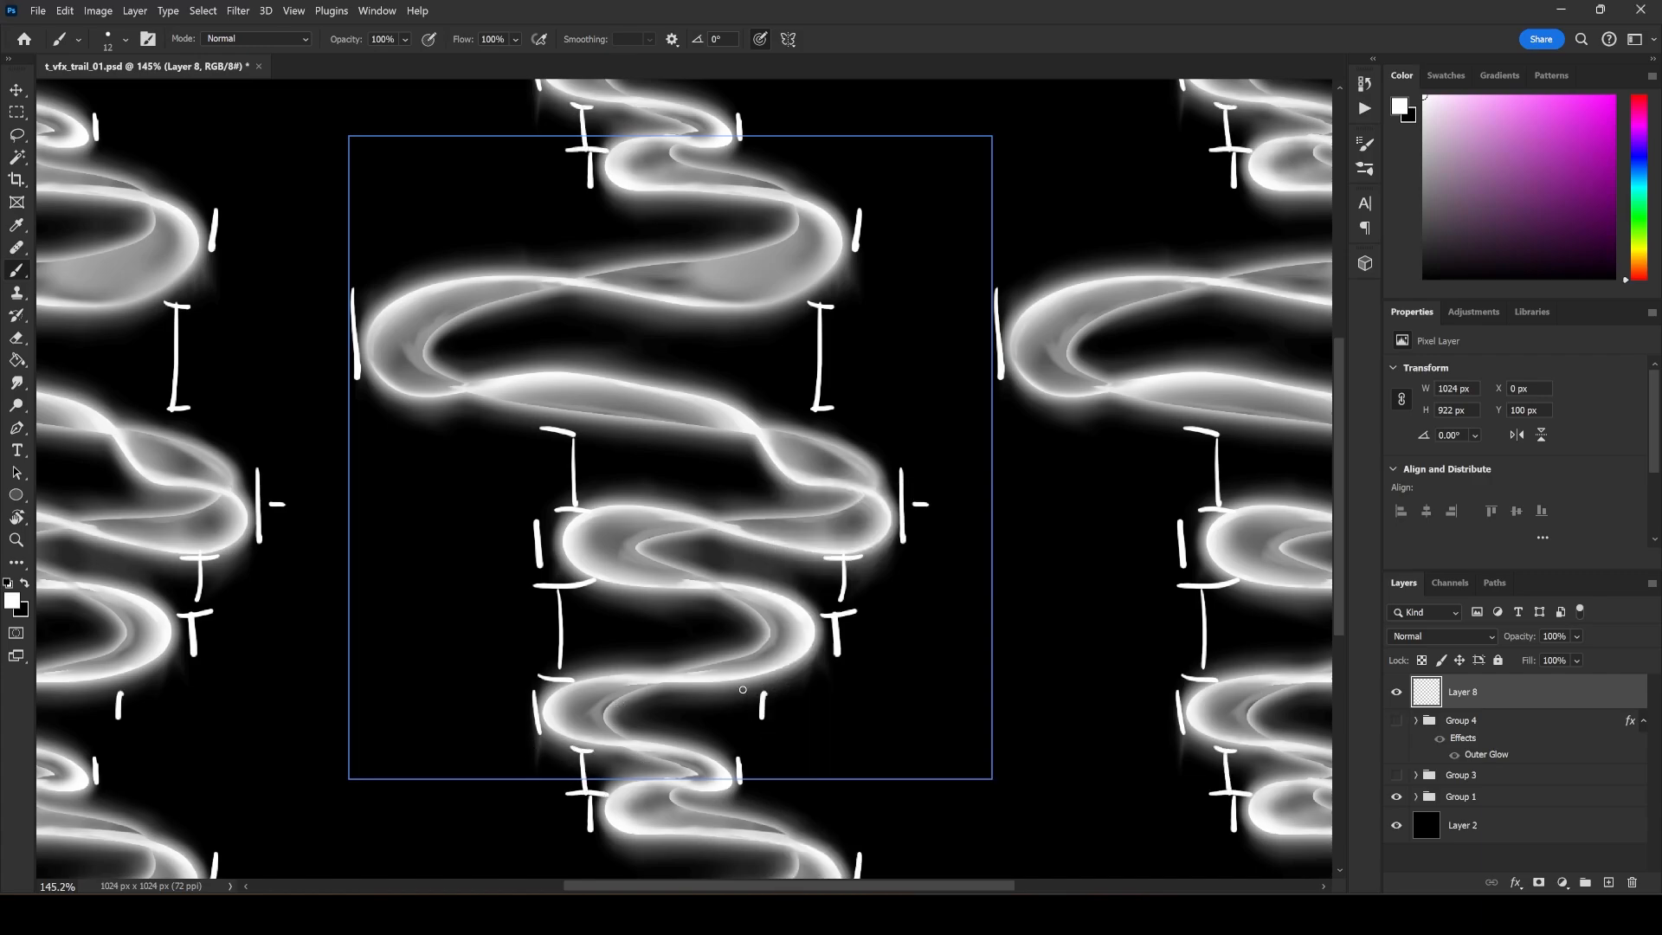
pyautogui.moveTo(741, 690); pyautogui.dragTo(788, 690)
pyautogui.moveTo(761, 692); pyautogui.dragTo(766, 753)
# Paint a column of four similar-length vertical strokes divided by short crossbars, just inside the tile's right edge.
pyautogui.moveTo(936, 157)
pyautogui.mouseDown()
pyautogui.moveTo(938, 231)
pyautogui.moveTo(955, 232)
pyautogui.mouseUp()
pyautogui.moveTo(936, 246); pyautogui.dragTo(940, 337)
pyautogui.moveTo(920, 336)
pyautogui.mouseDown()
pyautogui.moveTo(950, 358)
pyautogui.moveTo(941, 444)
pyautogui.mouseUp()
pyautogui.moveTo(922, 443)
pyautogui.mouseDown()
pyautogui.moveTo(956, 452)
pyautogui.moveTo(927, 536)
pyautogui.moveTo(964, 547)
pyautogui.mouseUp()
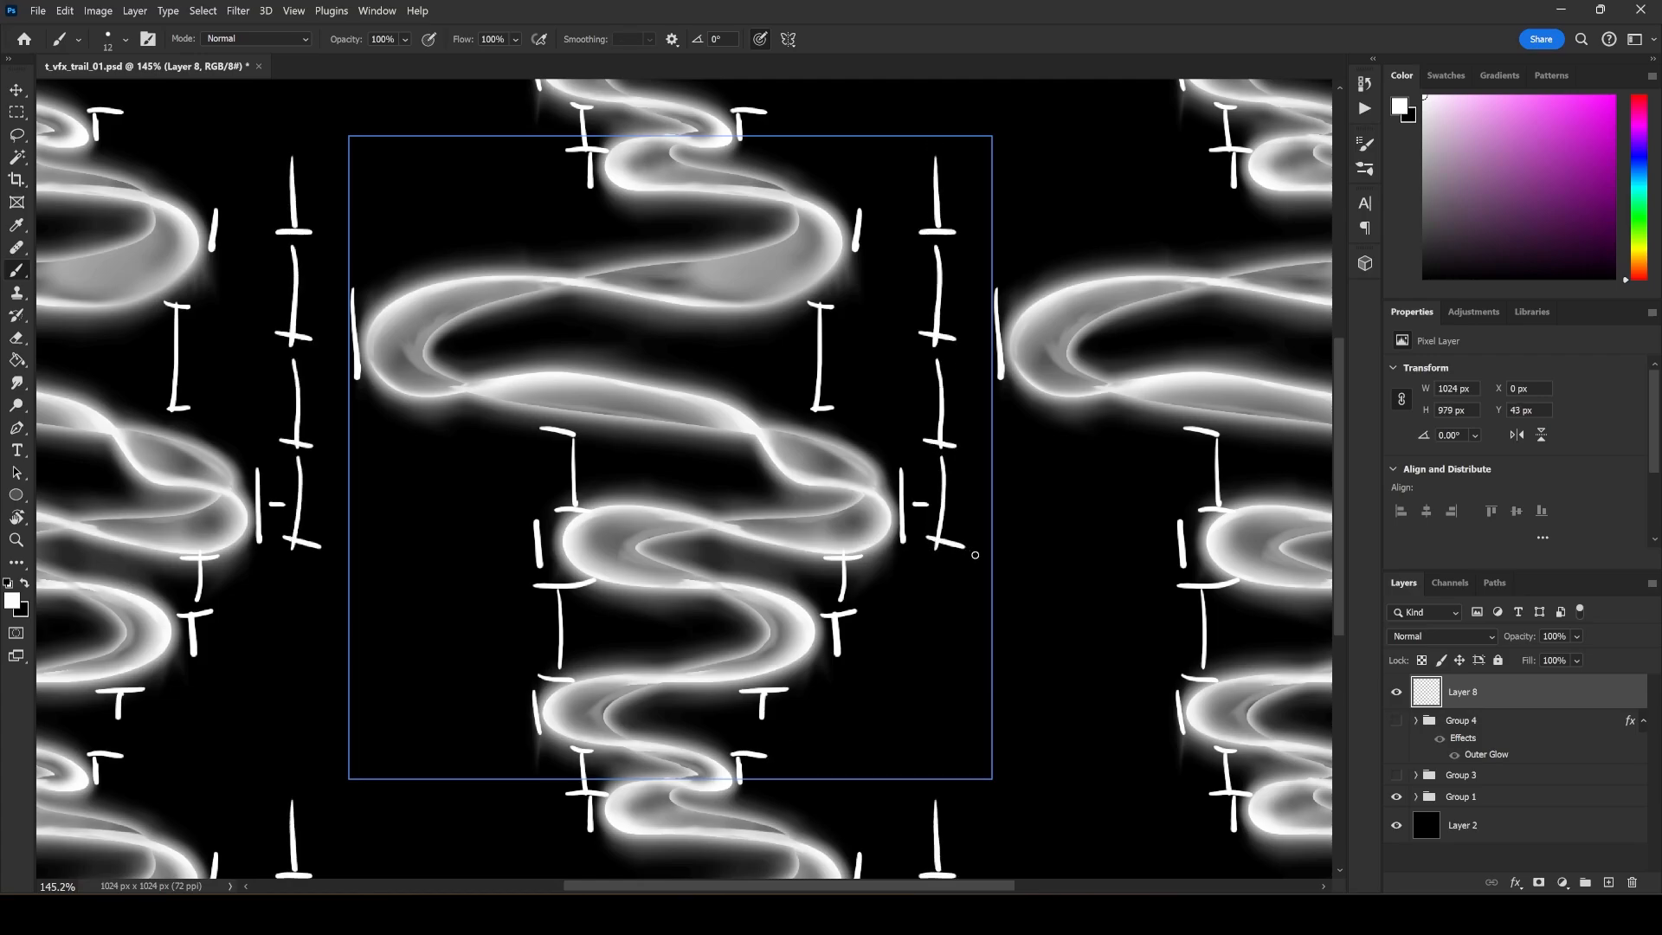
# Replace the marked-up Layer 8 with a new empty layer and show the grid over the tiled canvas.
pyautogui.click(1633, 882)
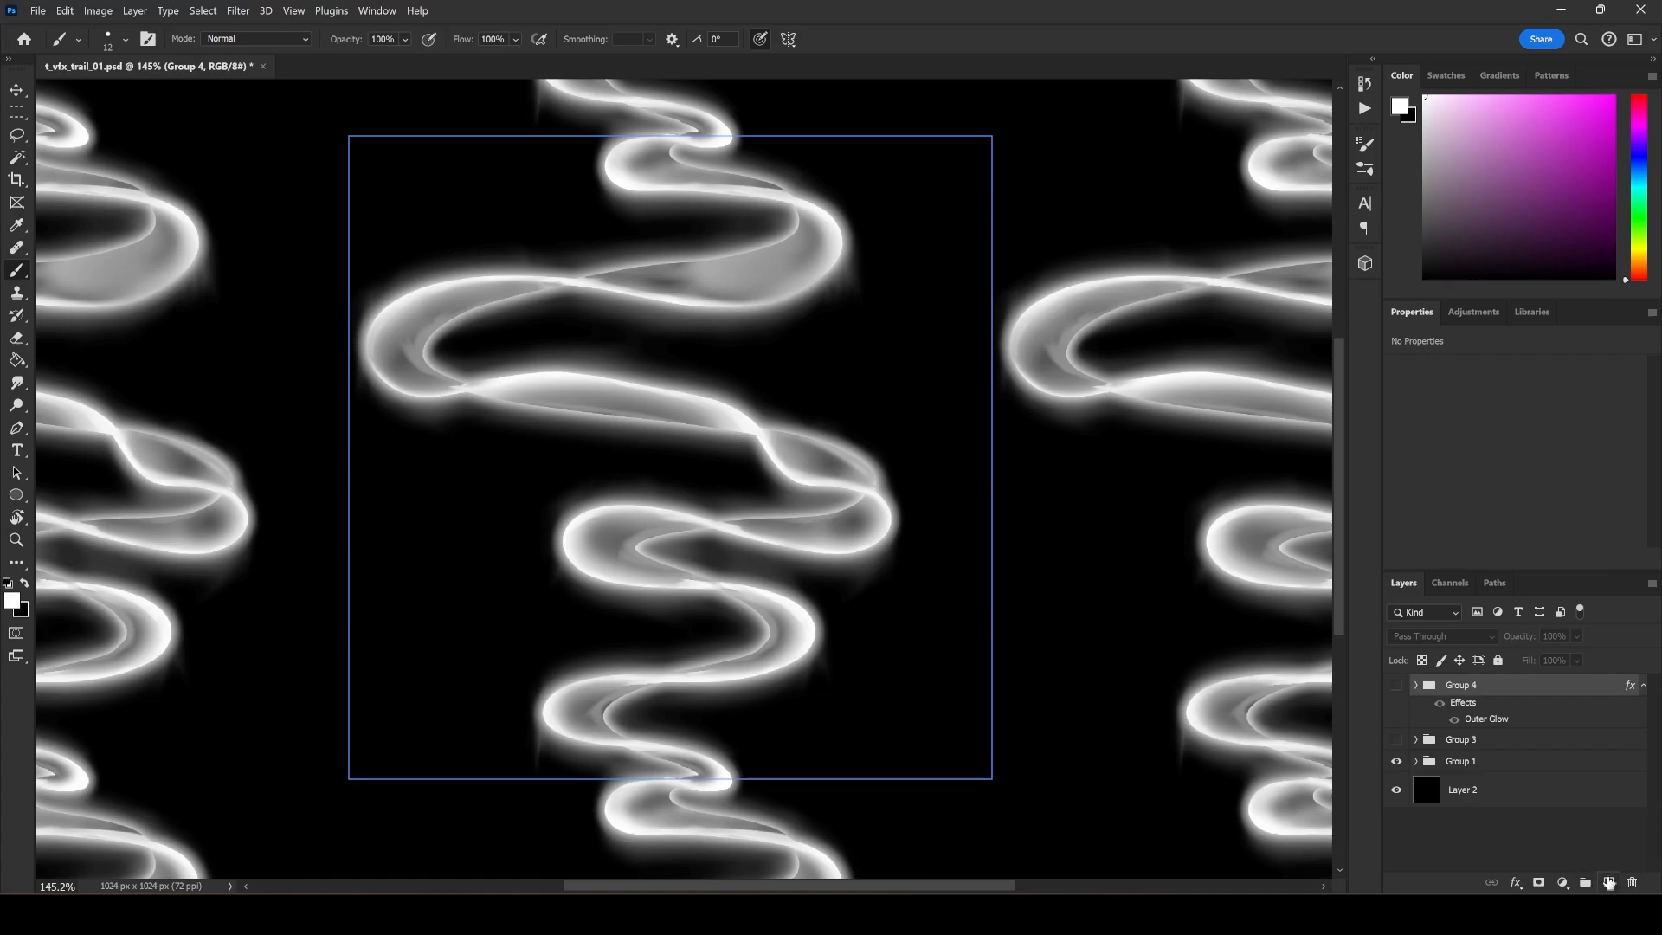
pyautogui.click(1606, 881)
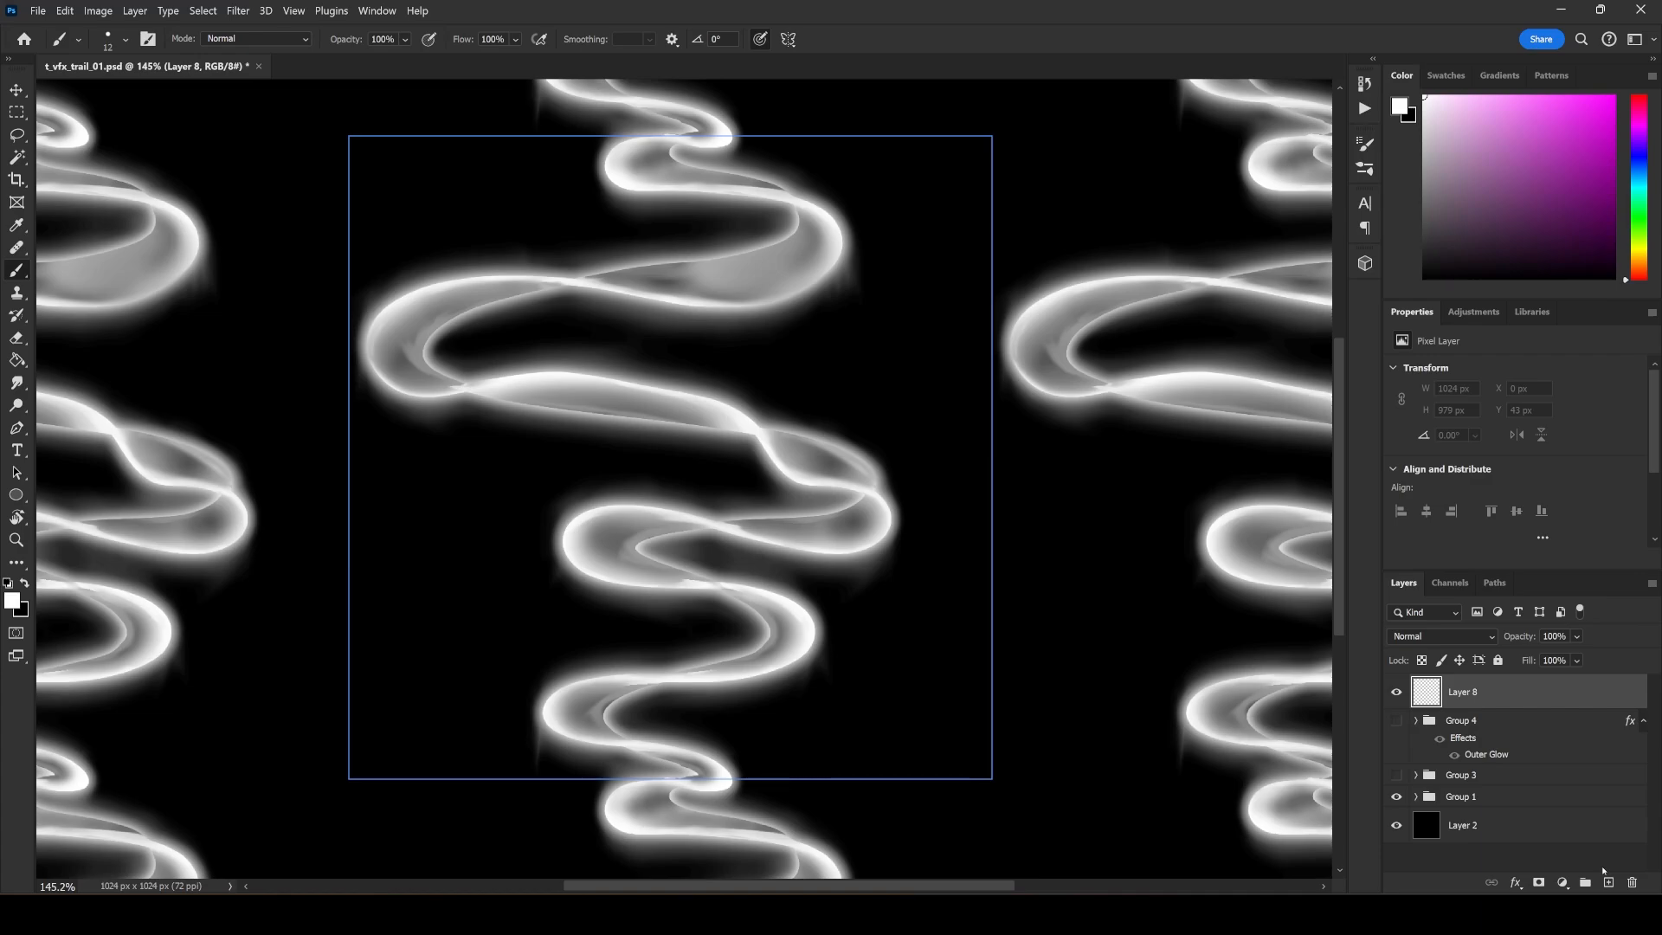
pyautogui.click(293, 11)
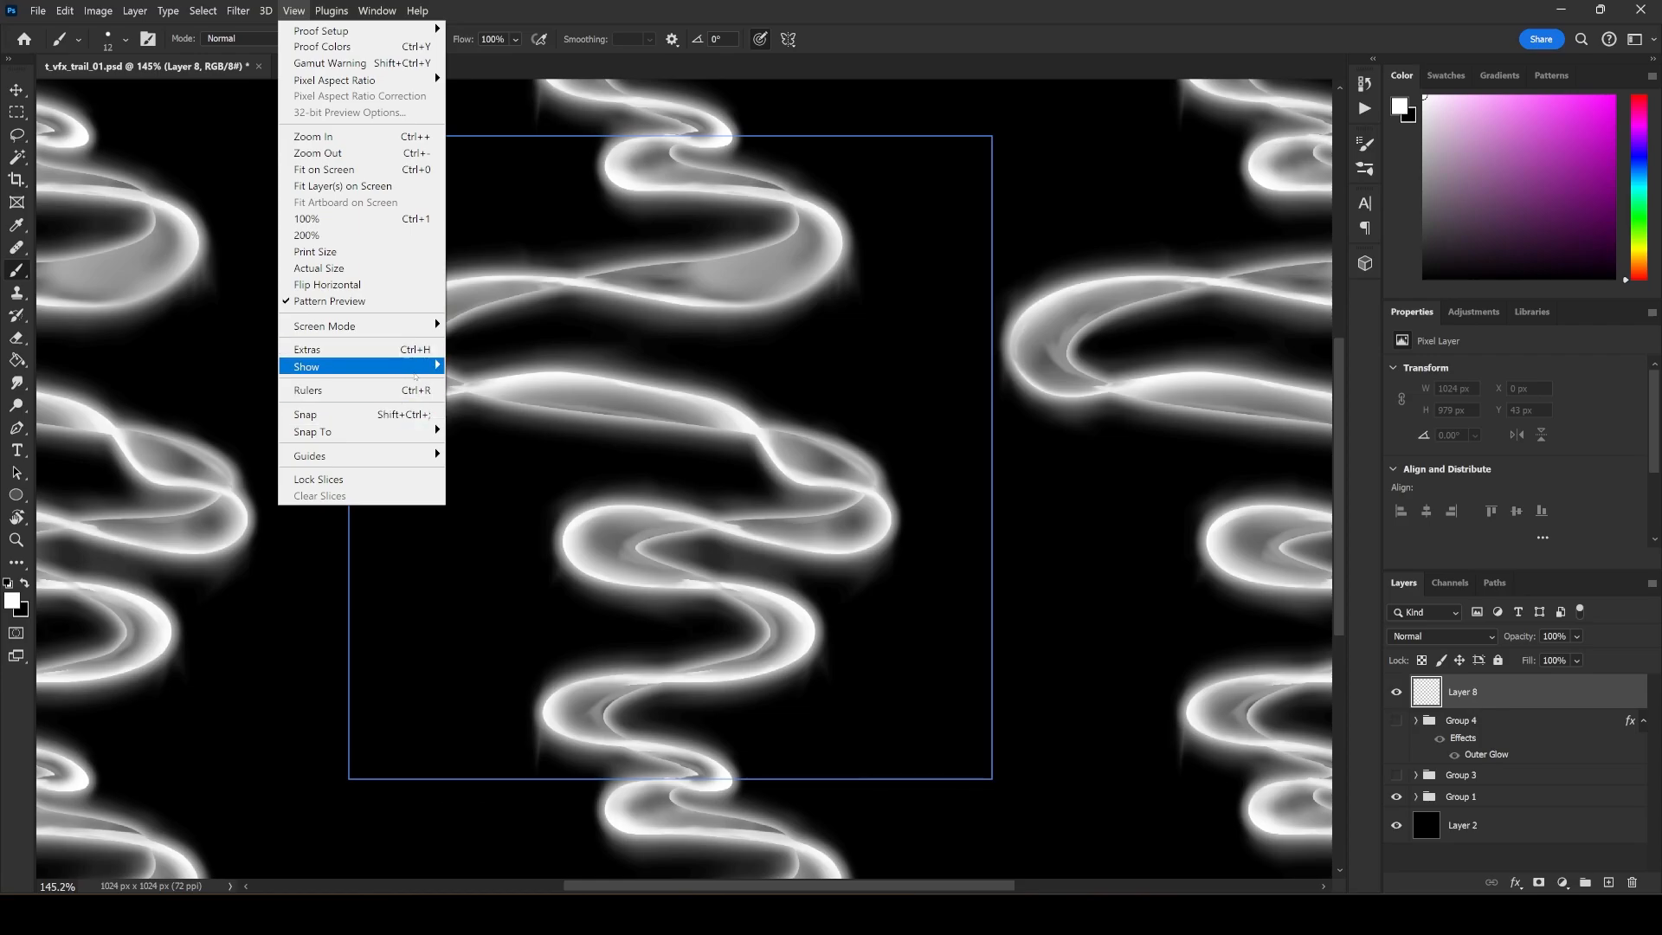
pyautogui.moveTo(364, 367)
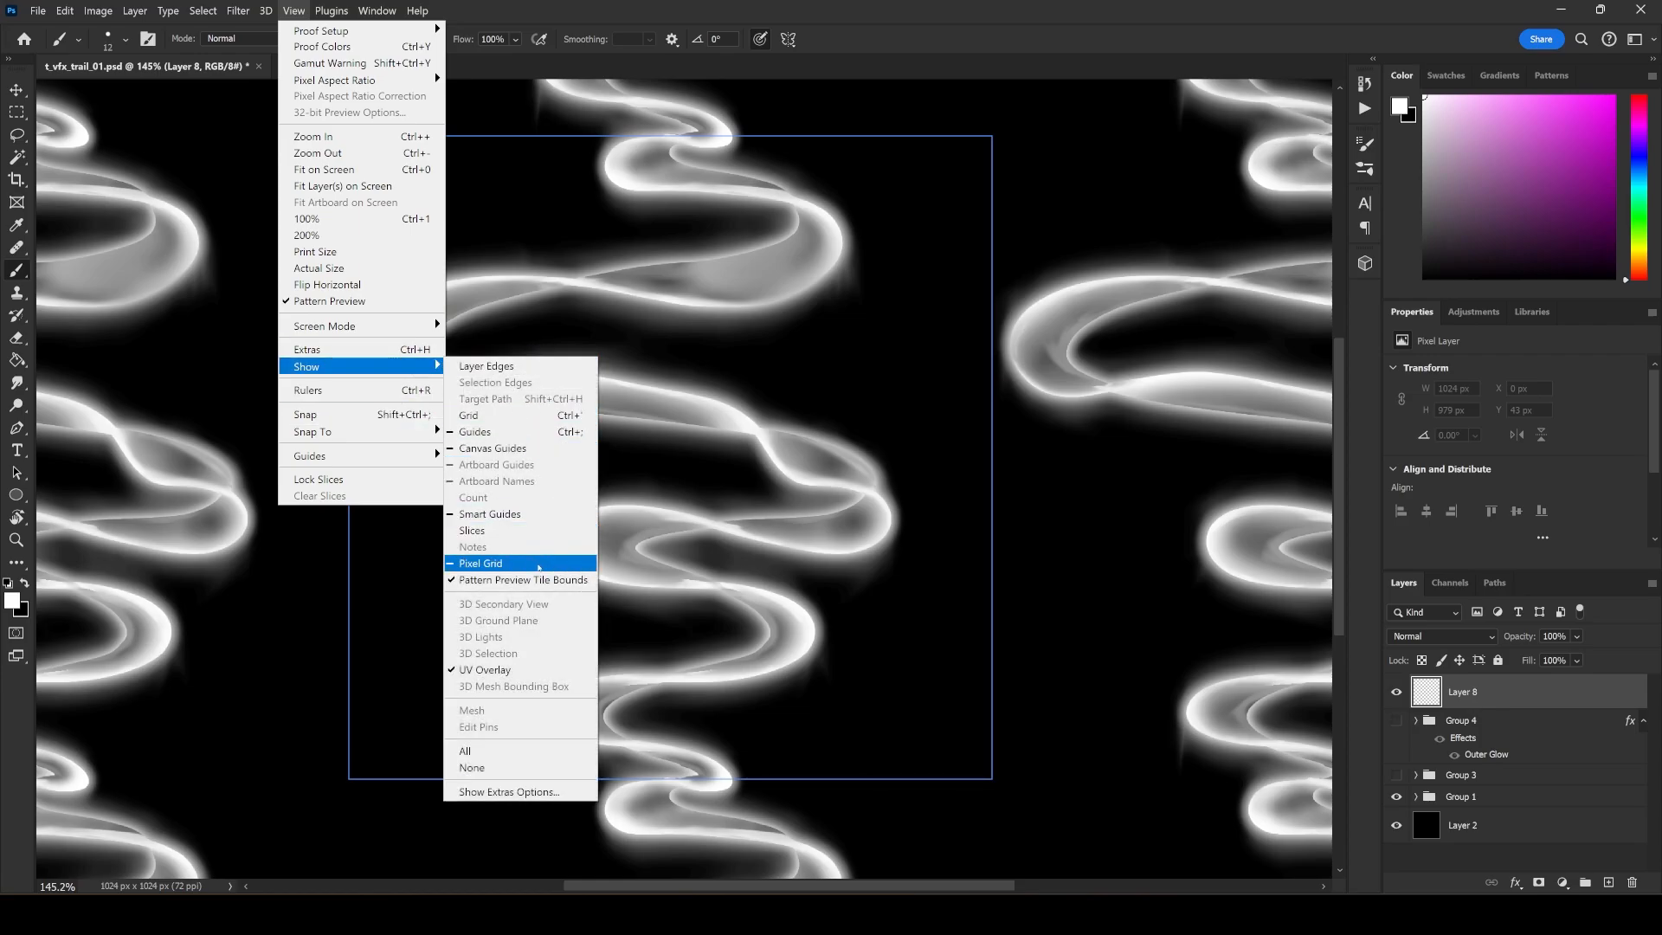
pyautogui.click(554, 417)
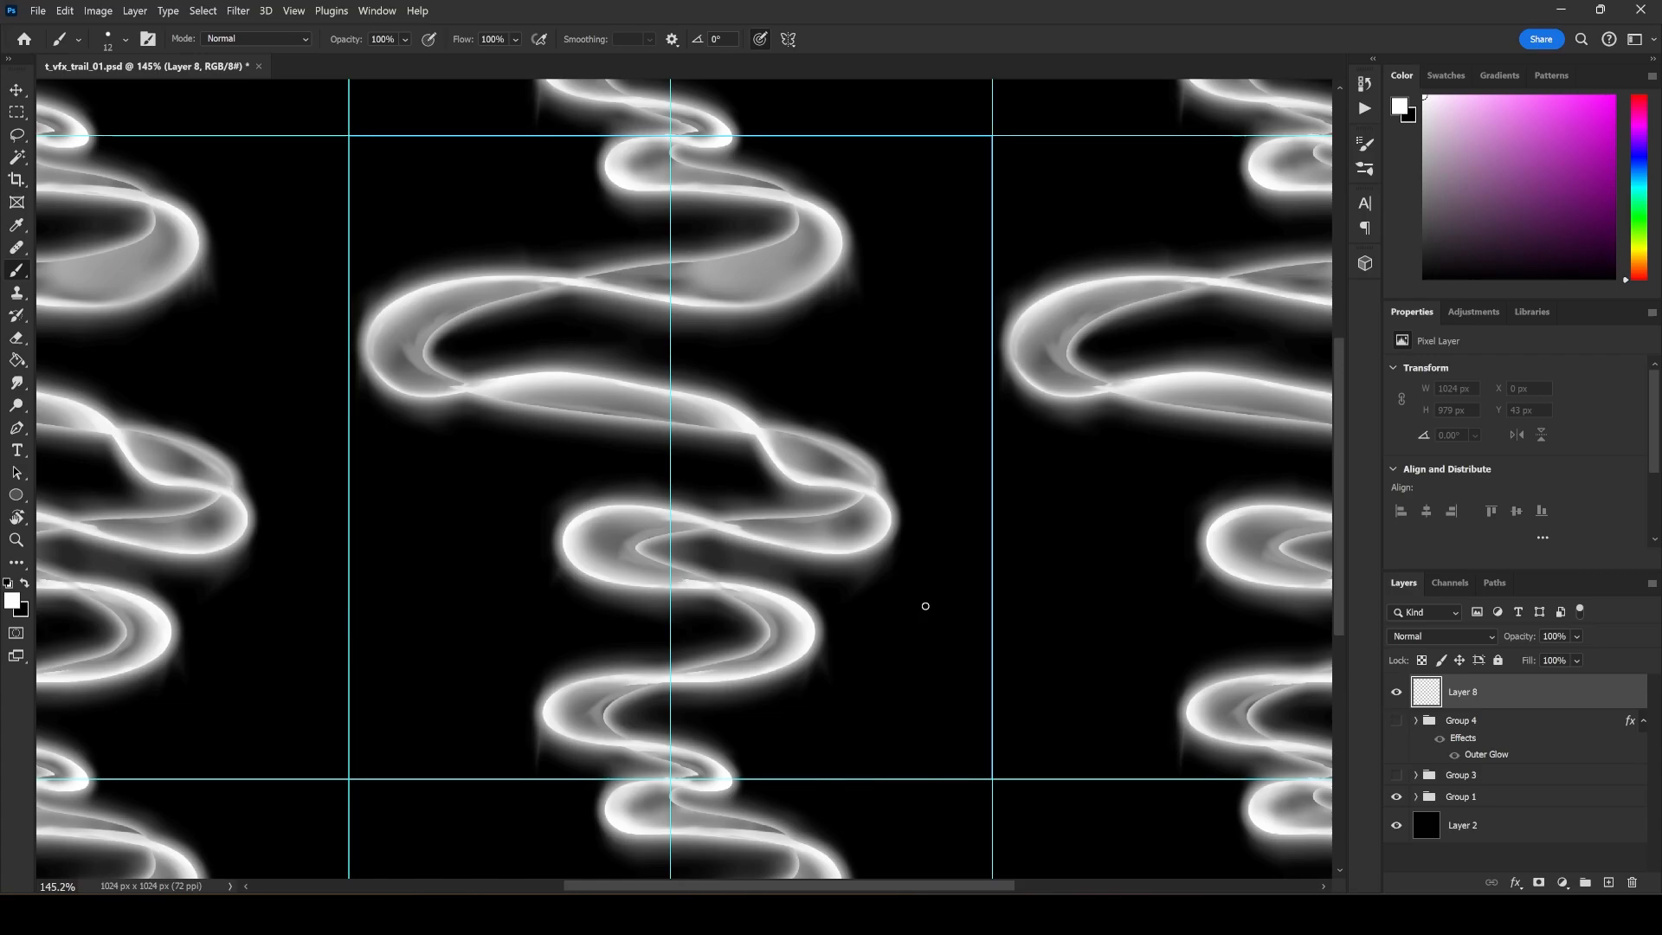
# Rotate the canvas view so the trail runs horizontally, and return to the Brush tool.
pyautogui.press('r')
pyautogui.moveTo(860, 563)
pyautogui.mouseDown()
pyautogui.moveTo(761, 542)
pyautogui.moveTo(876, 582)
pyautogui.moveTo(927, 710)
pyautogui.moveTo(1016, 482)
pyautogui.moveTo(777, 328)
pyautogui.mouseUp()
pyautogui.press('b')
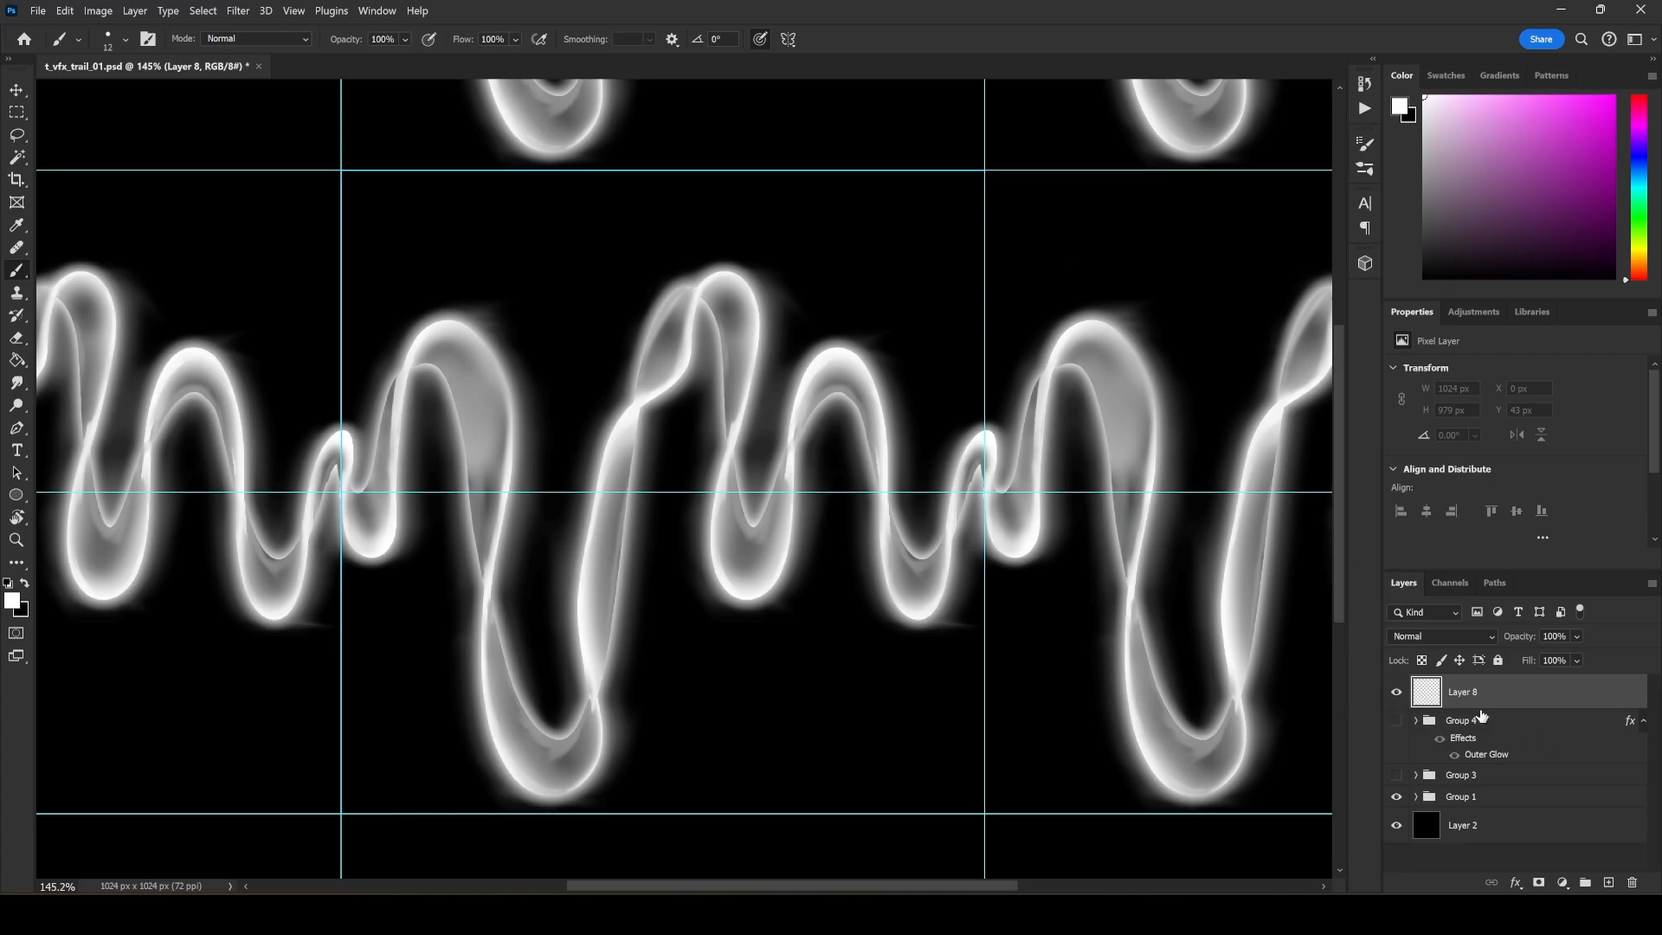
# Lower Group 1's opacity to 11% and make the empty Layer 8 active again.
pyautogui.click(1461, 797)
pyautogui.click(1576, 636)
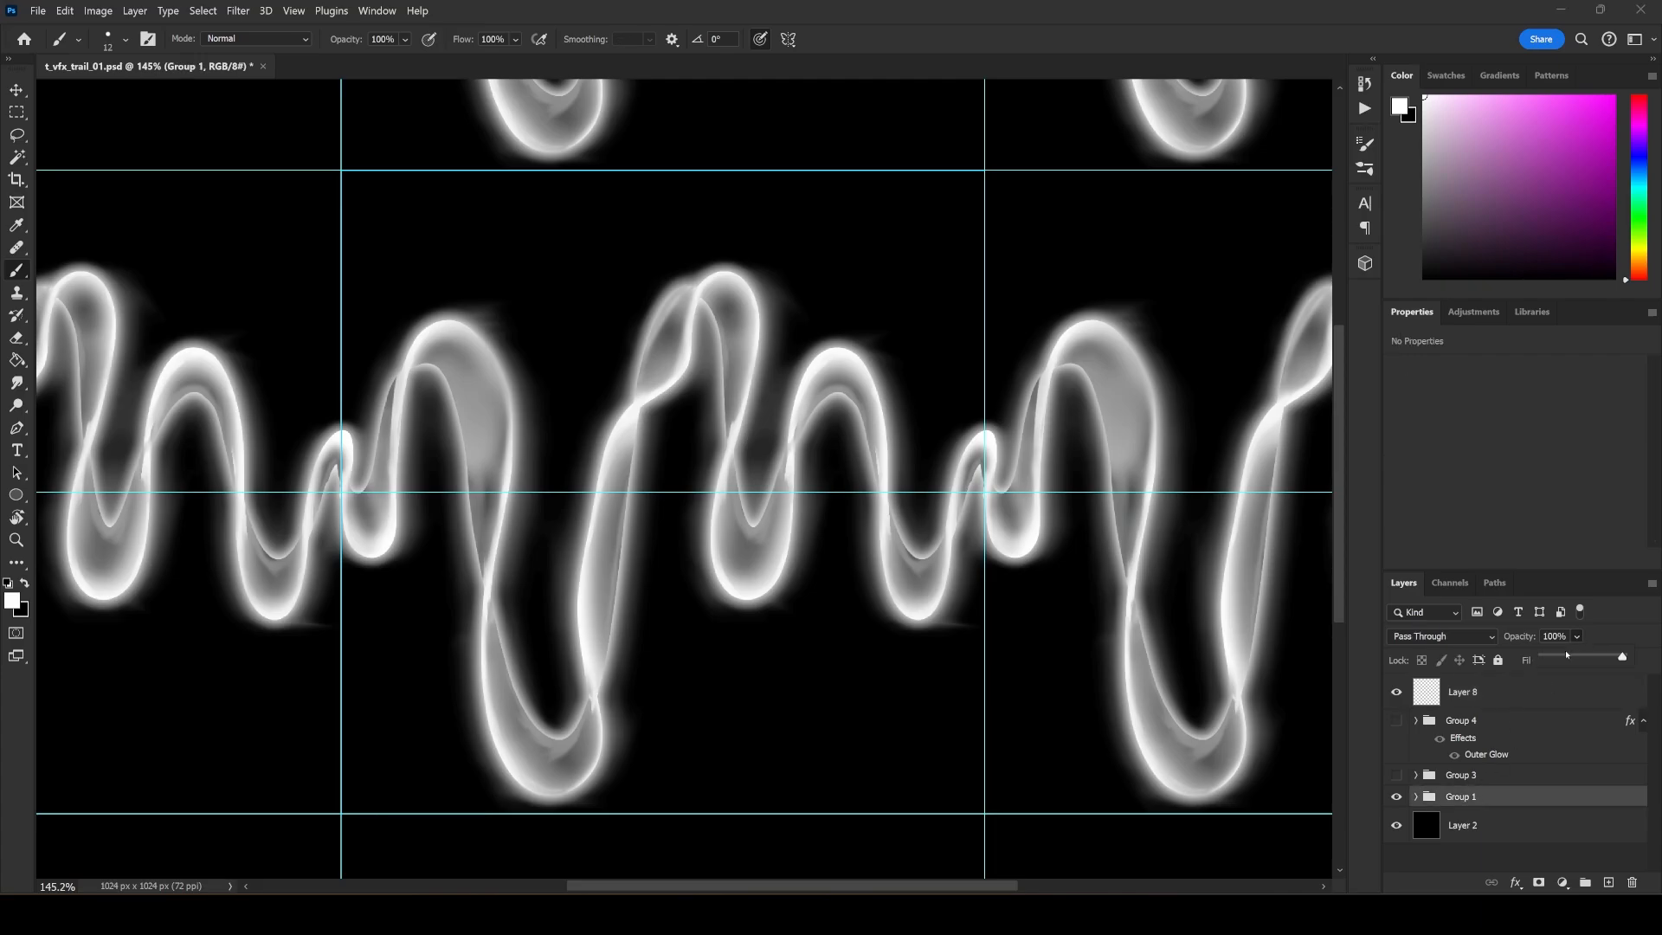
pyautogui.moveTo(1565, 655); pyautogui.dragTo(1550, 657)
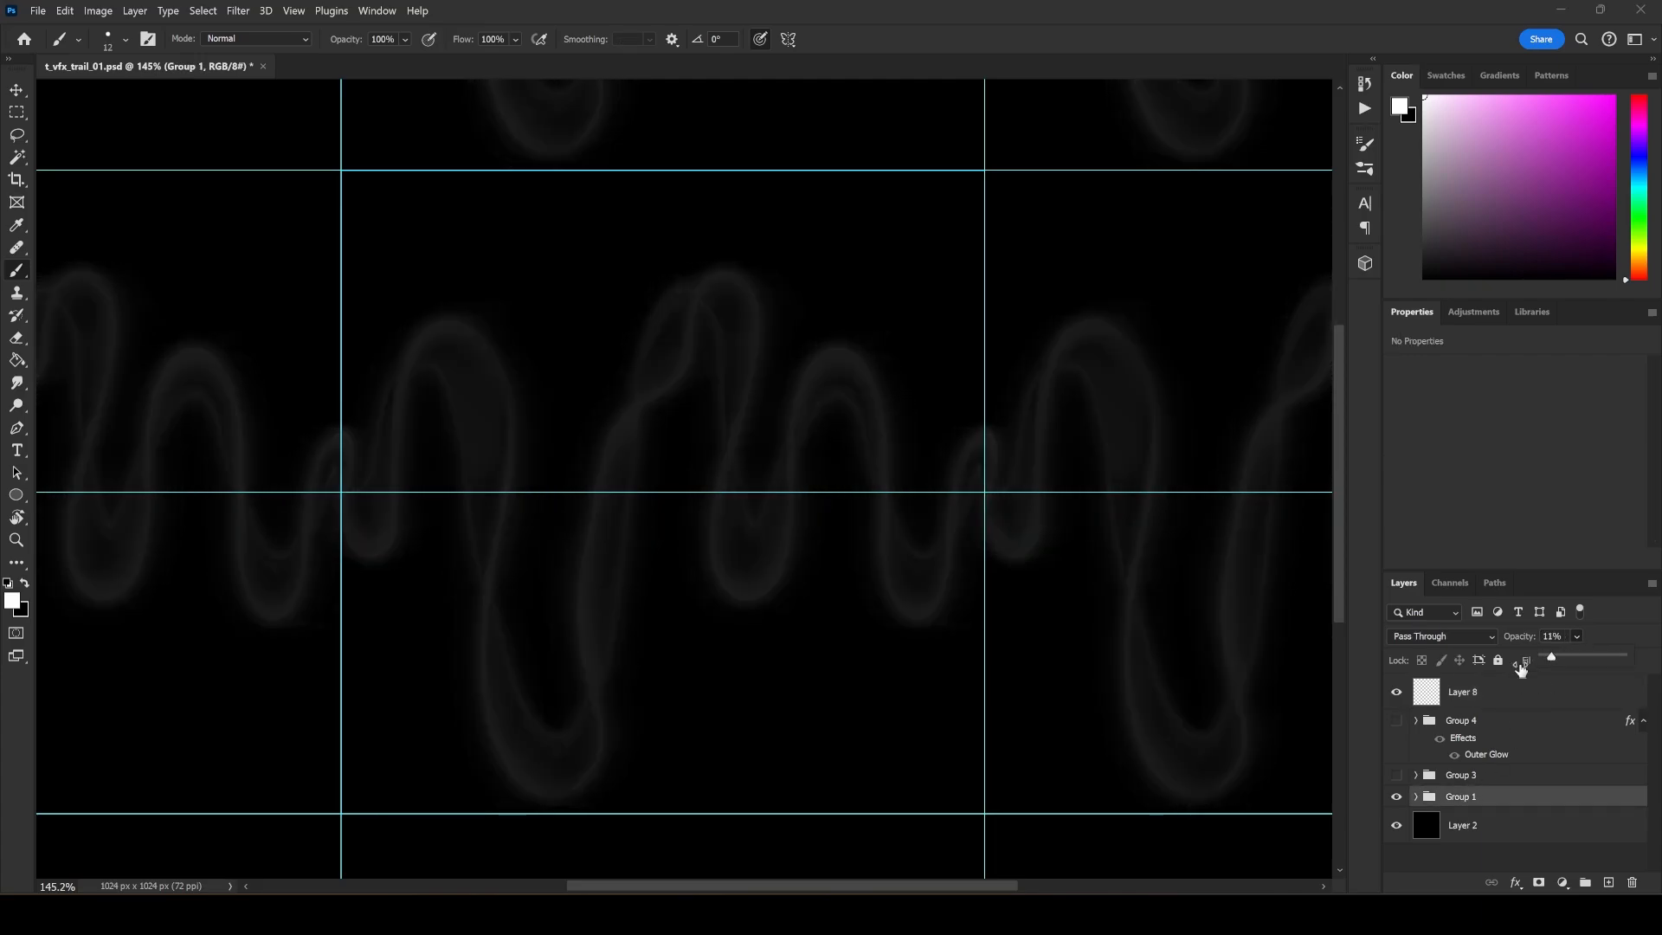
pyautogui.click(1500, 697)
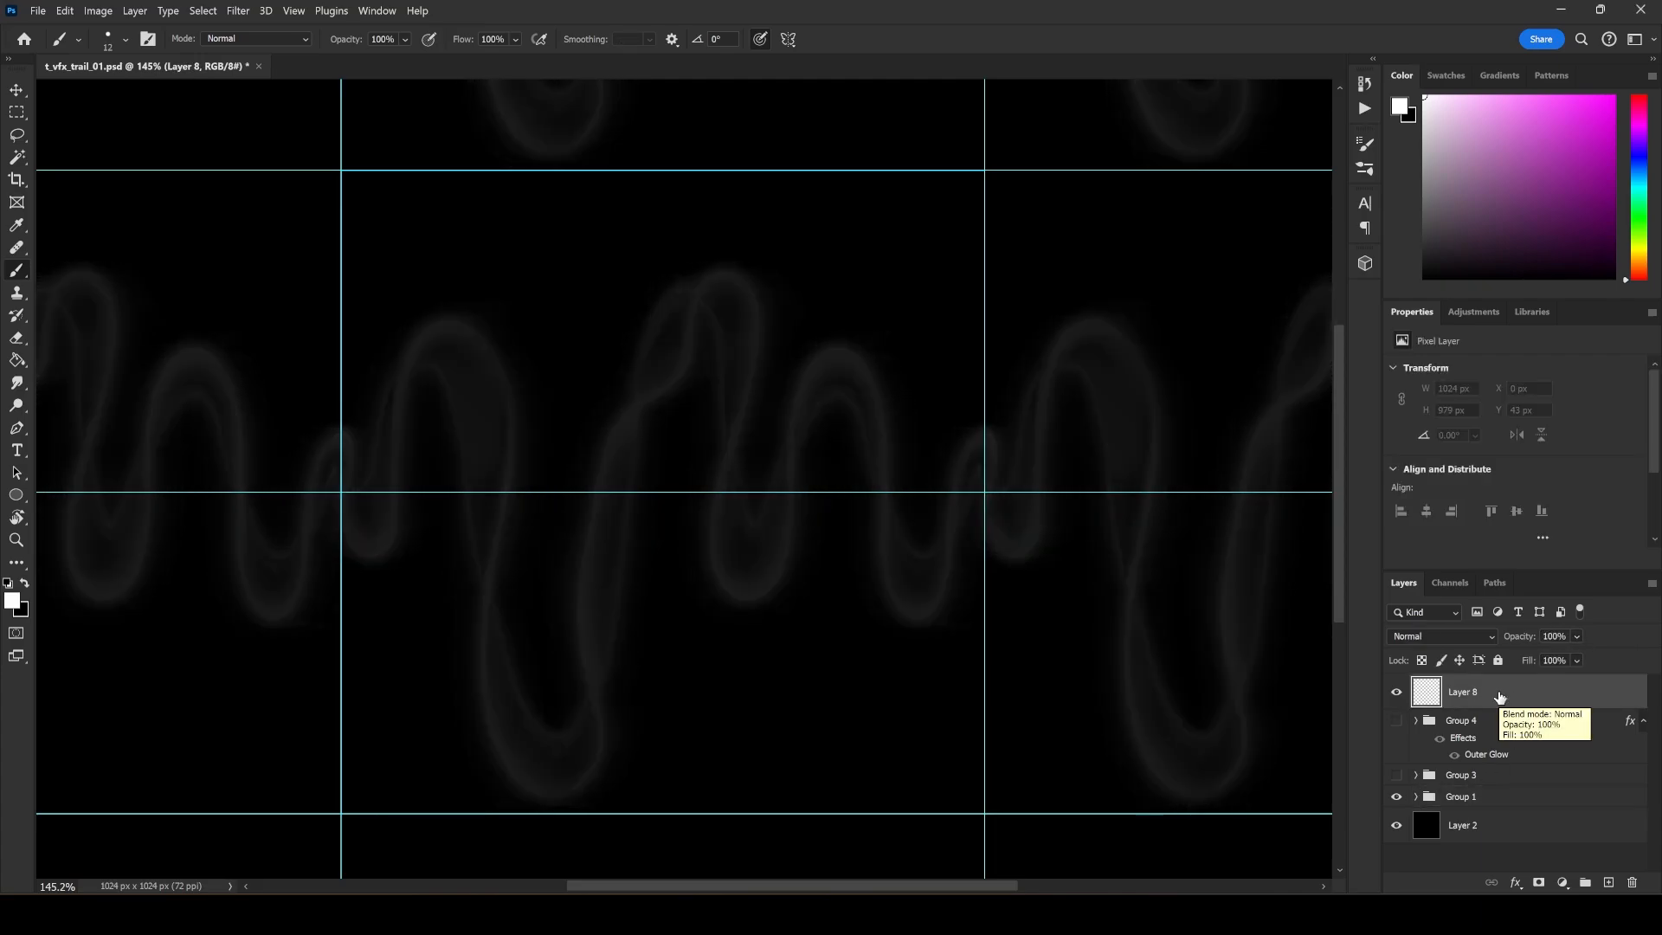
pyautogui.rightClick(468, 411)
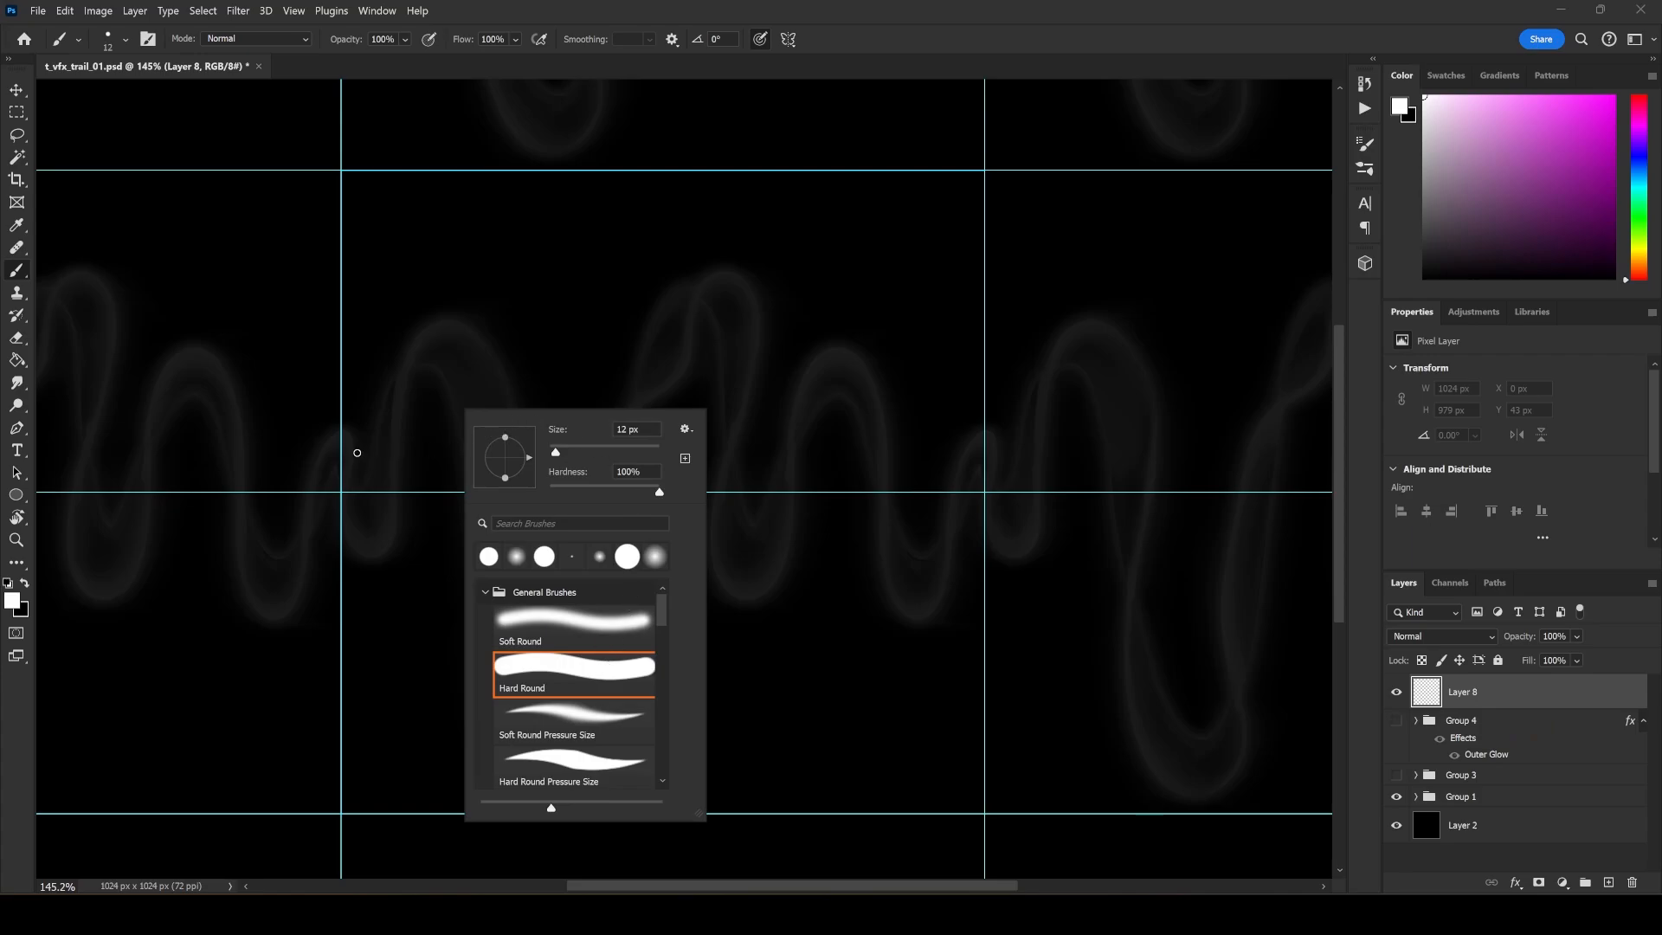
pyautogui.moveTo(336, 447)
pyautogui.mouseDown()
pyautogui.moveTo(361, 514)
pyautogui.moveTo(403, 538)
pyautogui.moveTo(398, 417)
pyautogui.moveTo(432, 286)
pyautogui.moveTo(500, 312)
pyautogui.moveTo(506, 491)
pyautogui.moveTo(551, 614)
pyautogui.moveTo(570, 375)
pyautogui.moveTo(700, 704)
pyautogui.moveTo(673, 294)
pyautogui.moveTo(728, 137)
pyautogui.moveTo(802, 714)
pyautogui.moveTo(869, 367)
pyautogui.moveTo(892, 508)
pyautogui.moveTo(900, 463)
pyautogui.mouseUp()
pyautogui.hotkey('ctrl', 'z')
pyautogui.hotkey('ctrl', 'z')
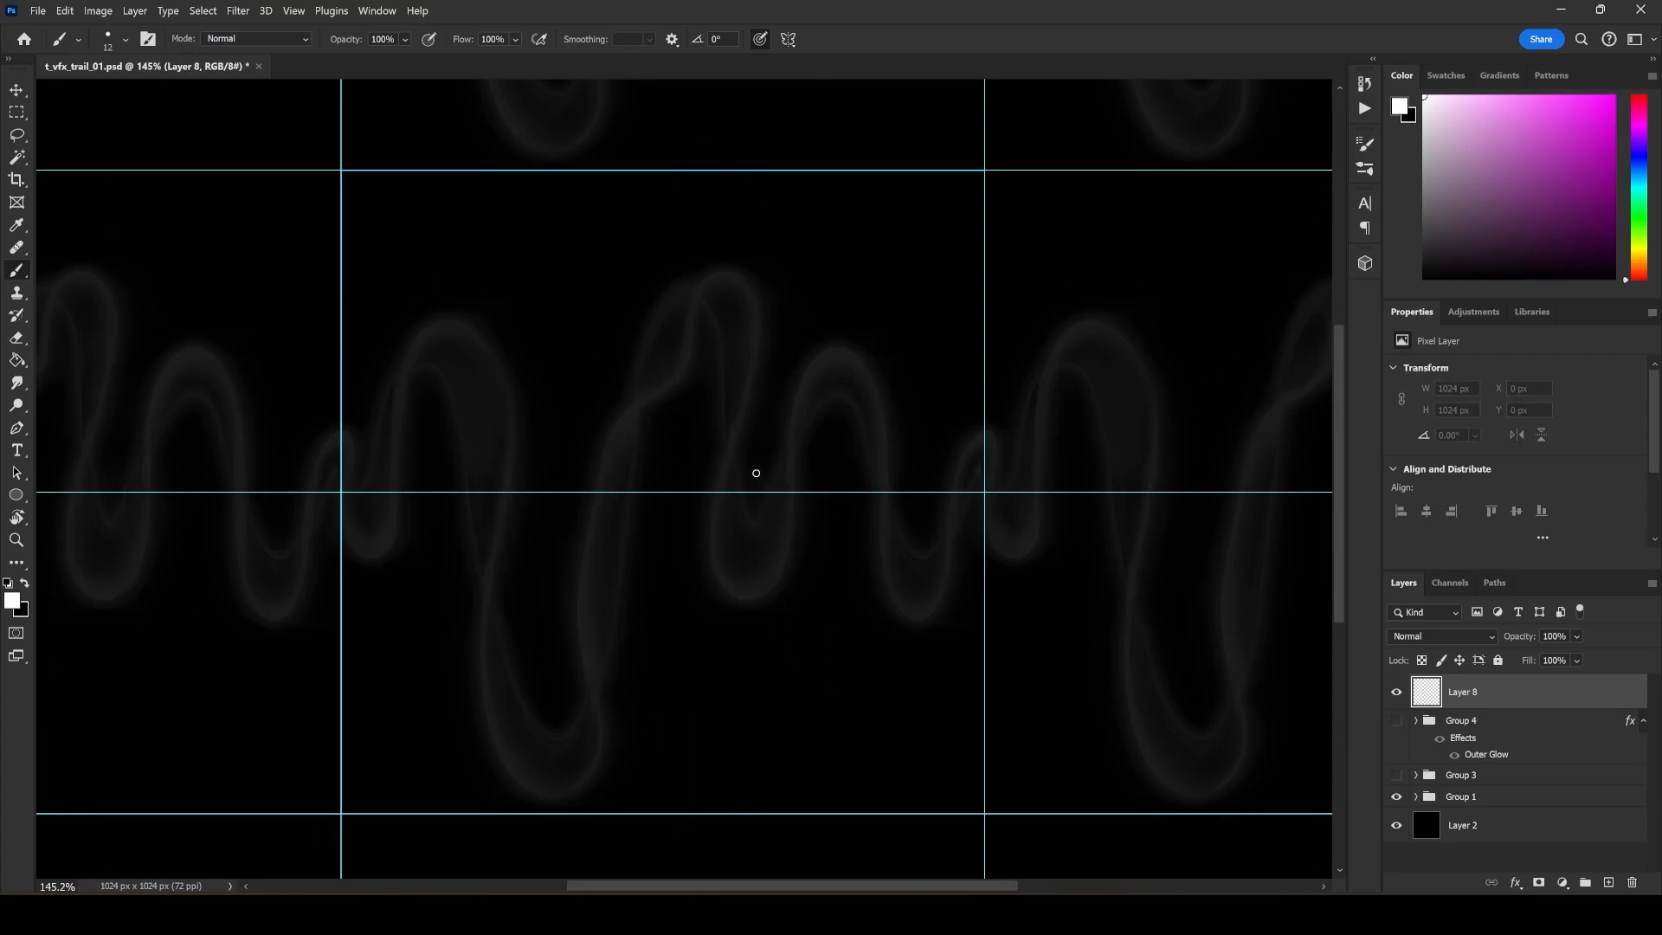
# Paint a 12 px white wavy line across the full tile, and erase and repaint its ends so they join smoothly at the tile edge.
pyautogui.moveTo(337, 479)
pyautogui.mouseDown()
pyautogui.moveTo(365, 513)
pyautogui.moveTo(387, 426)
pyautogui.moveTo(417, 476)
pyautogui.moveTo(454, 726)
pyautogui.moveTo(517, 580)
pyautogui.moveTo(524, 400)
pyautogui.moveTo(568, 395)
pyautogui.moveTo(585, 508)
pyautogui.moveTo(626, 498)
pyautogui.moveTo(641, 443)
pyautogui.moveTo(670, 498)
pyautogui.moveTo(720, 439)
pyautogui.moveTo(706, 230)
pyautogui.moveTo(750, 279)
pyautogui.moveTo(769, 578)
pyautogui.moveTo(830, 524)
pyautogui.moveTo(868, 407)
pyautogui.moveTo(904, 458)
pyautogui.moveTo(930, 566)
pyautogui.moveTo(984, 487)
pyautogui.mouseUp()
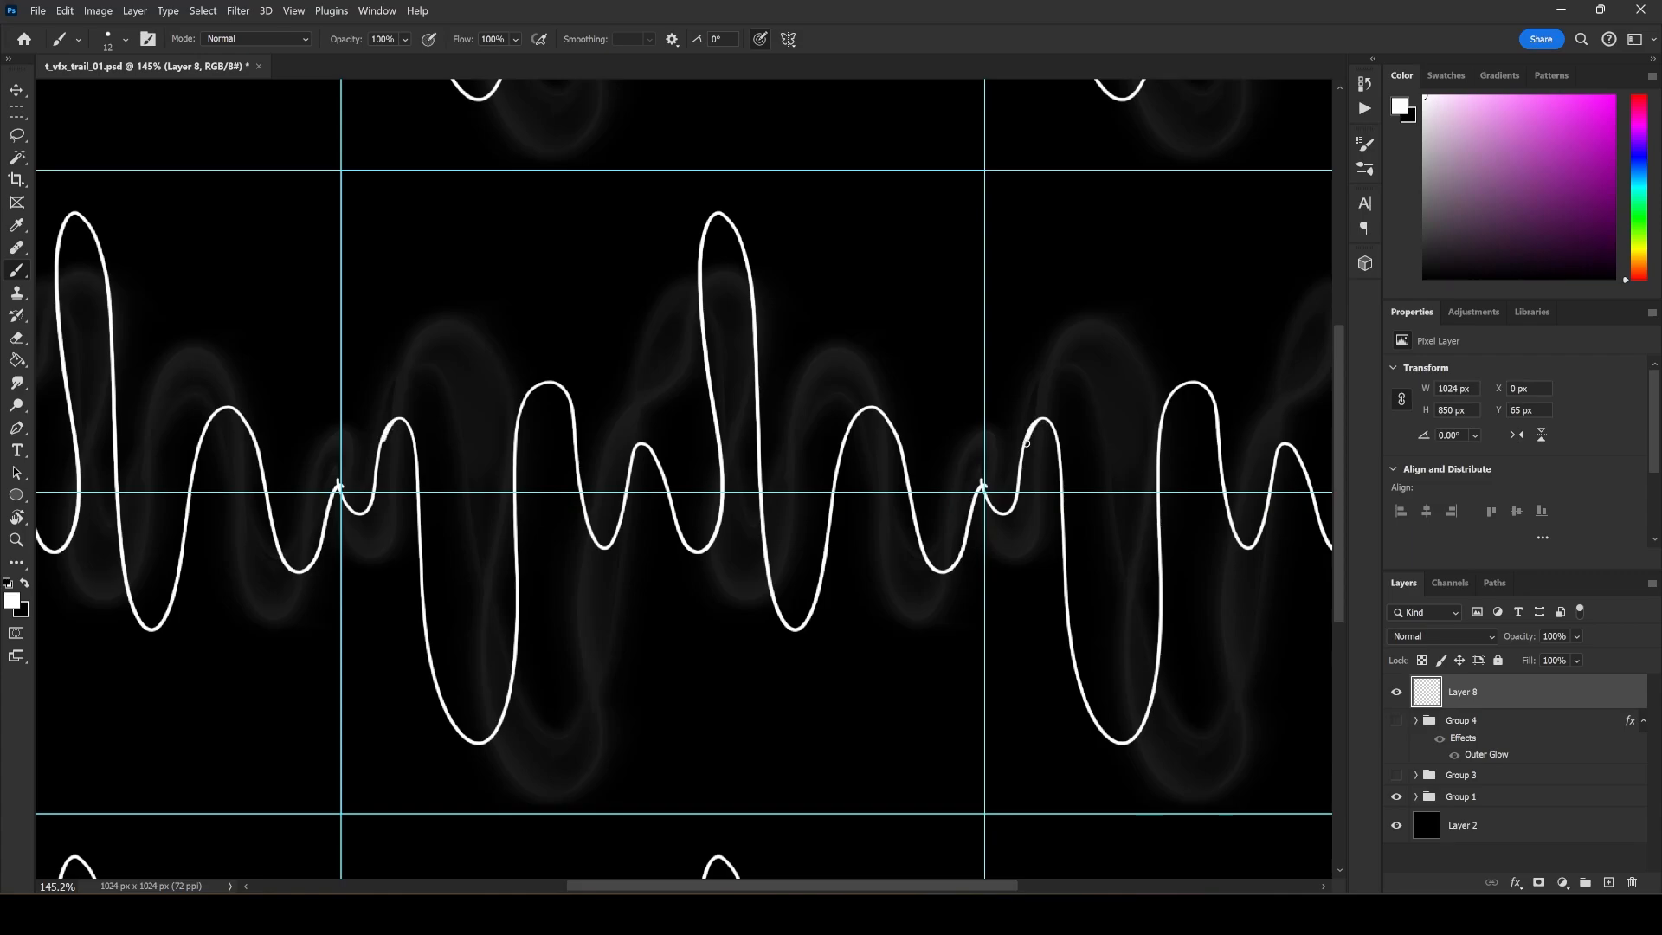
pyautogui.press('e')
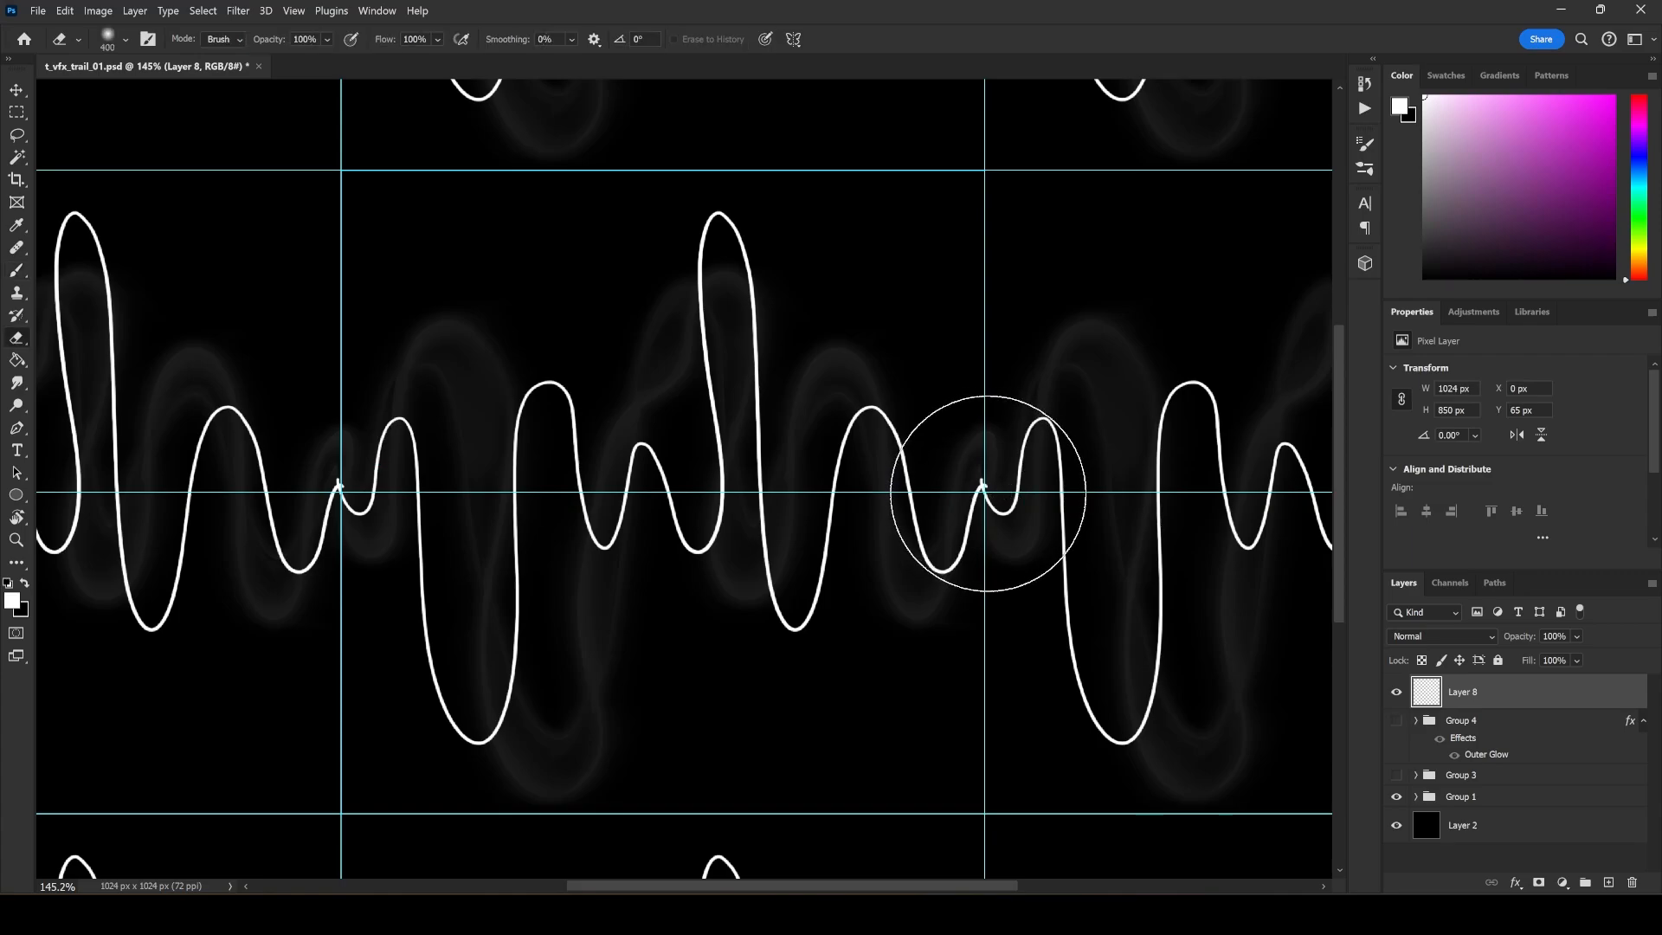
pyautogui.press('[')
pyautogui.press('[')
pyautogui.press('[')
pyautogui.press('[')
pyautogui.press('[')
pyautogui.press('[')
pyautogui.press('[')
pyautogui.press('[')
pyautogui.press('[')
pyautogui.press('[')
pyautogui.click(985, 494)
pyautogui.press('b')
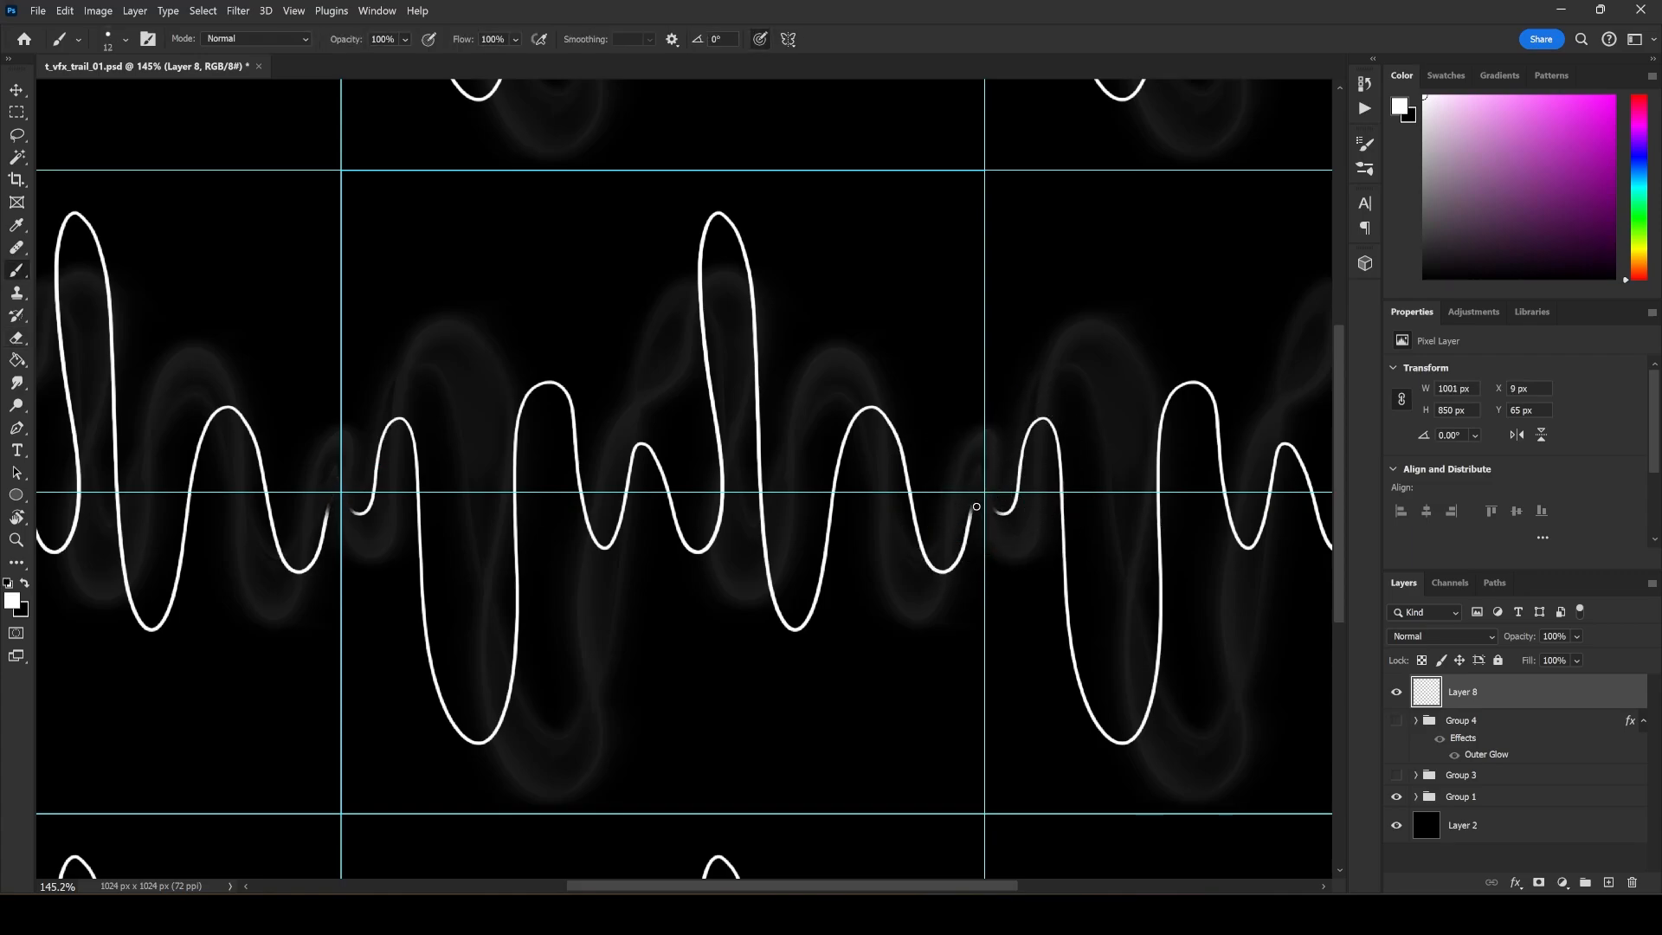
pyautogui.moveTo(973, 502)
pyautogui.mouseDown()
pyautogui.moveTo(985, 486)
pyautogui.moveTo(1011, 508)
pyautogui.mouseUp()
# Paint a second white wavy line across the tile following the first with varying spacing, outlining a ribbon that joins at the tile edges.
pyautogui.moveTo(336, 465)
pyautogui.mouseDown()
pyautogui.moveTo(358, 498)
pyautogui.moveTo(375, 483)
pyautogui.moveTo(374, 417)
pyautogui.moveTo(350, 469)
pyautogui.moveTo(379, 477)
pyautogui.mouseUp()
pyautogui.hotkey('ctrl', 'z')
pyautogui.moveTo(396, 389)
pyautogui.mouseDown()
pyautogui.moveTo(444, 471)
pyautogui.moveTo(429, 665)
pyautogui.moveTo(457, 769)
pyautogui.moveTo(507, 753)
pyautogui.moveTo(527, 685)
pyautogui.moveTo(507, 411)
pyautogui.moveTo(544, 351)
pyautogui.moveTo(569, 389)
pyautogui.moveTo(587, 590)
pyautogui.moveTo(629, 537)
pyautogui.moveTo(639, 420)
pyautogui.moveTo(676, 443)
pyautogui.moveTo(694, 504)
pyautogui.moveTo(709, 438)
pyautogui.moveTo(677, 252)
pyautogui.moveTo(705, 195)
pyautogui.moveTo(758, 234)
pyautogui.moveTo(775, 352)
pyautogui.moveTo(761, 546)
pyautogui.moveTo(801, 684)
pyautogui.moveTo(830, 397)
pyautogui.moveTo(888, 373)
pyautogui.moveTo(935, 618)
pyautogui.moveTo(964, 499)
pyautogui.mouseUp()
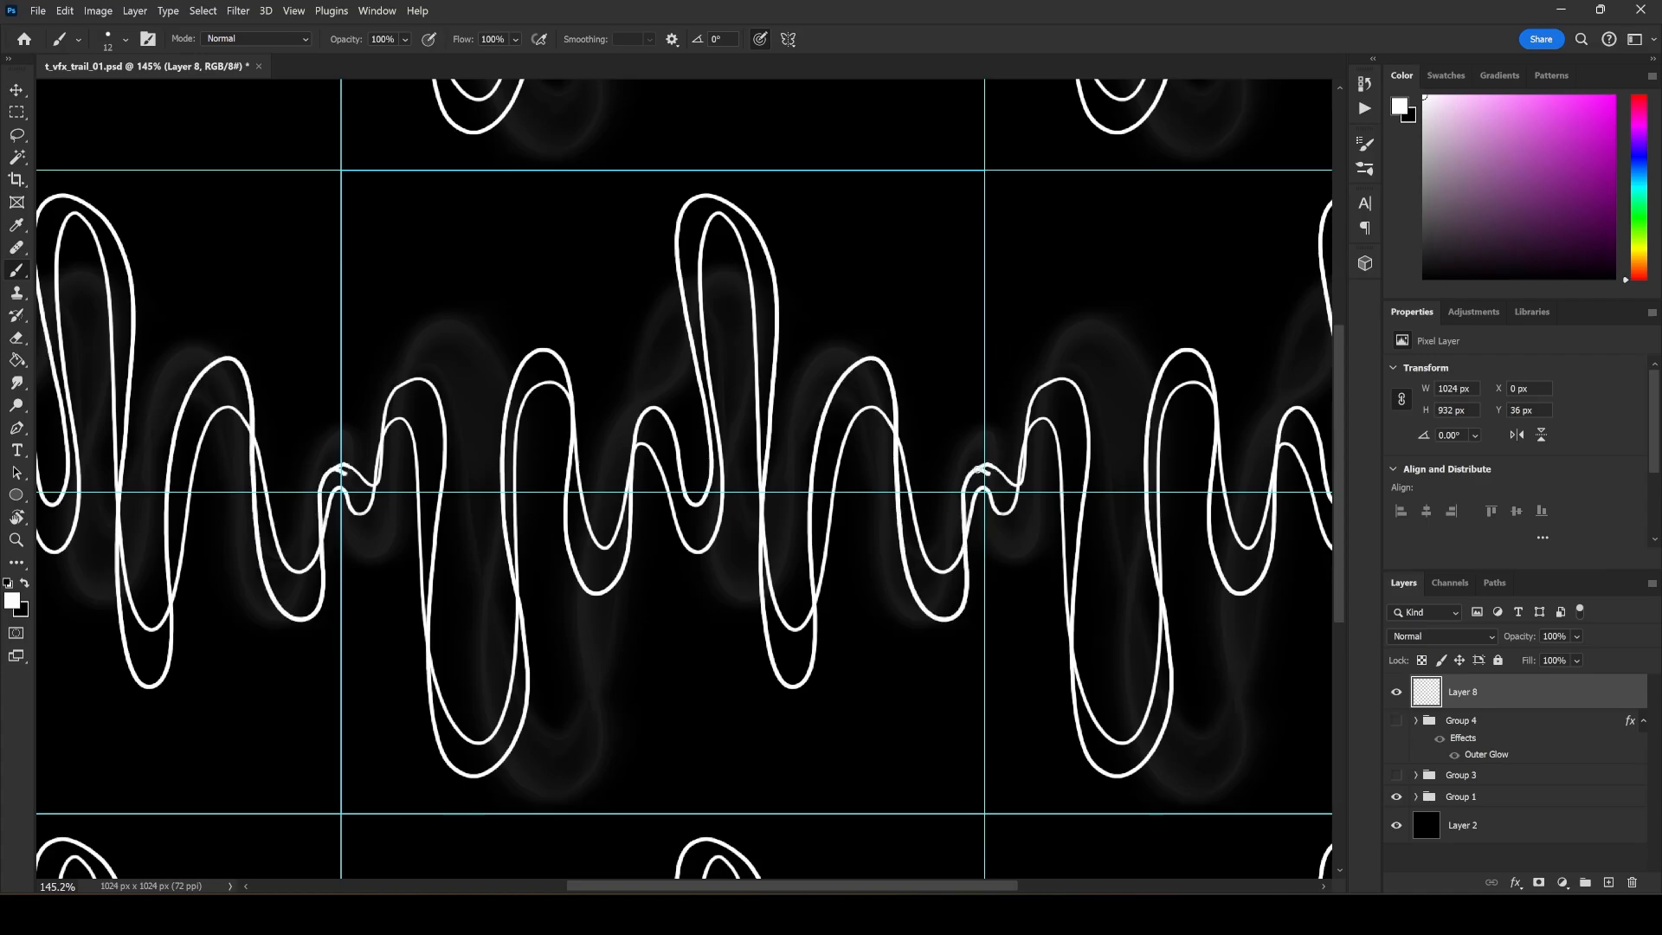
# Select the ribbon shape between the two lines with the Magic Wand, fill it solid white and deselect.
pyautogui.press('w')
pyautogui.click(946, 433)
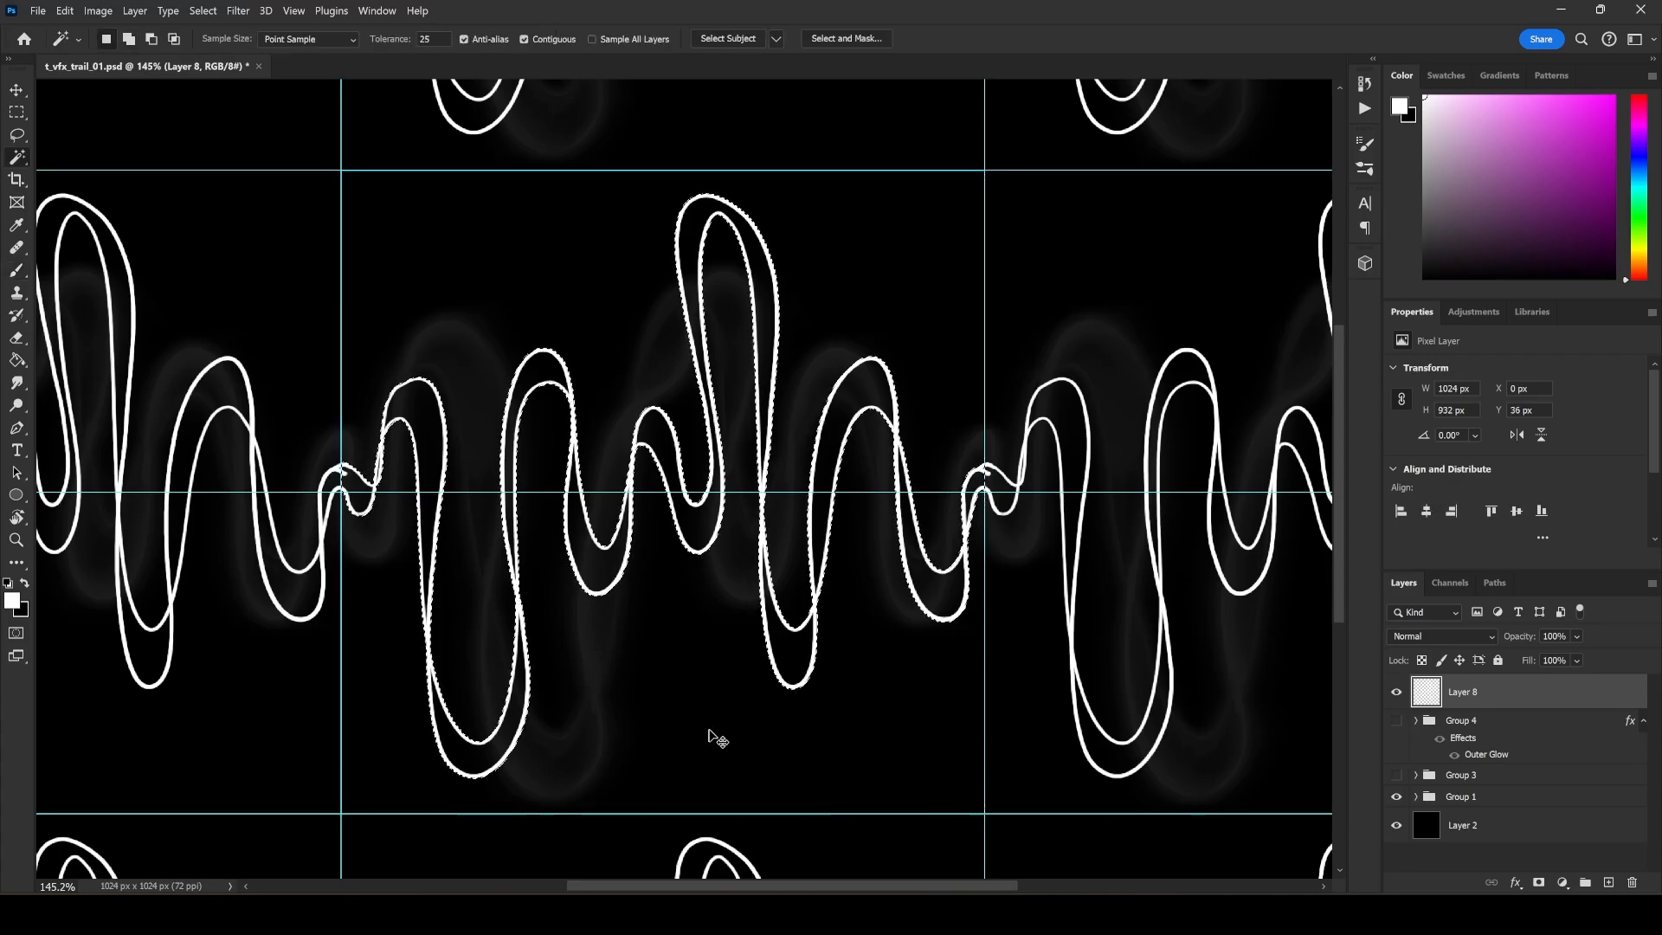
pyautogui.press('Delete')
pyautogui.press('x')
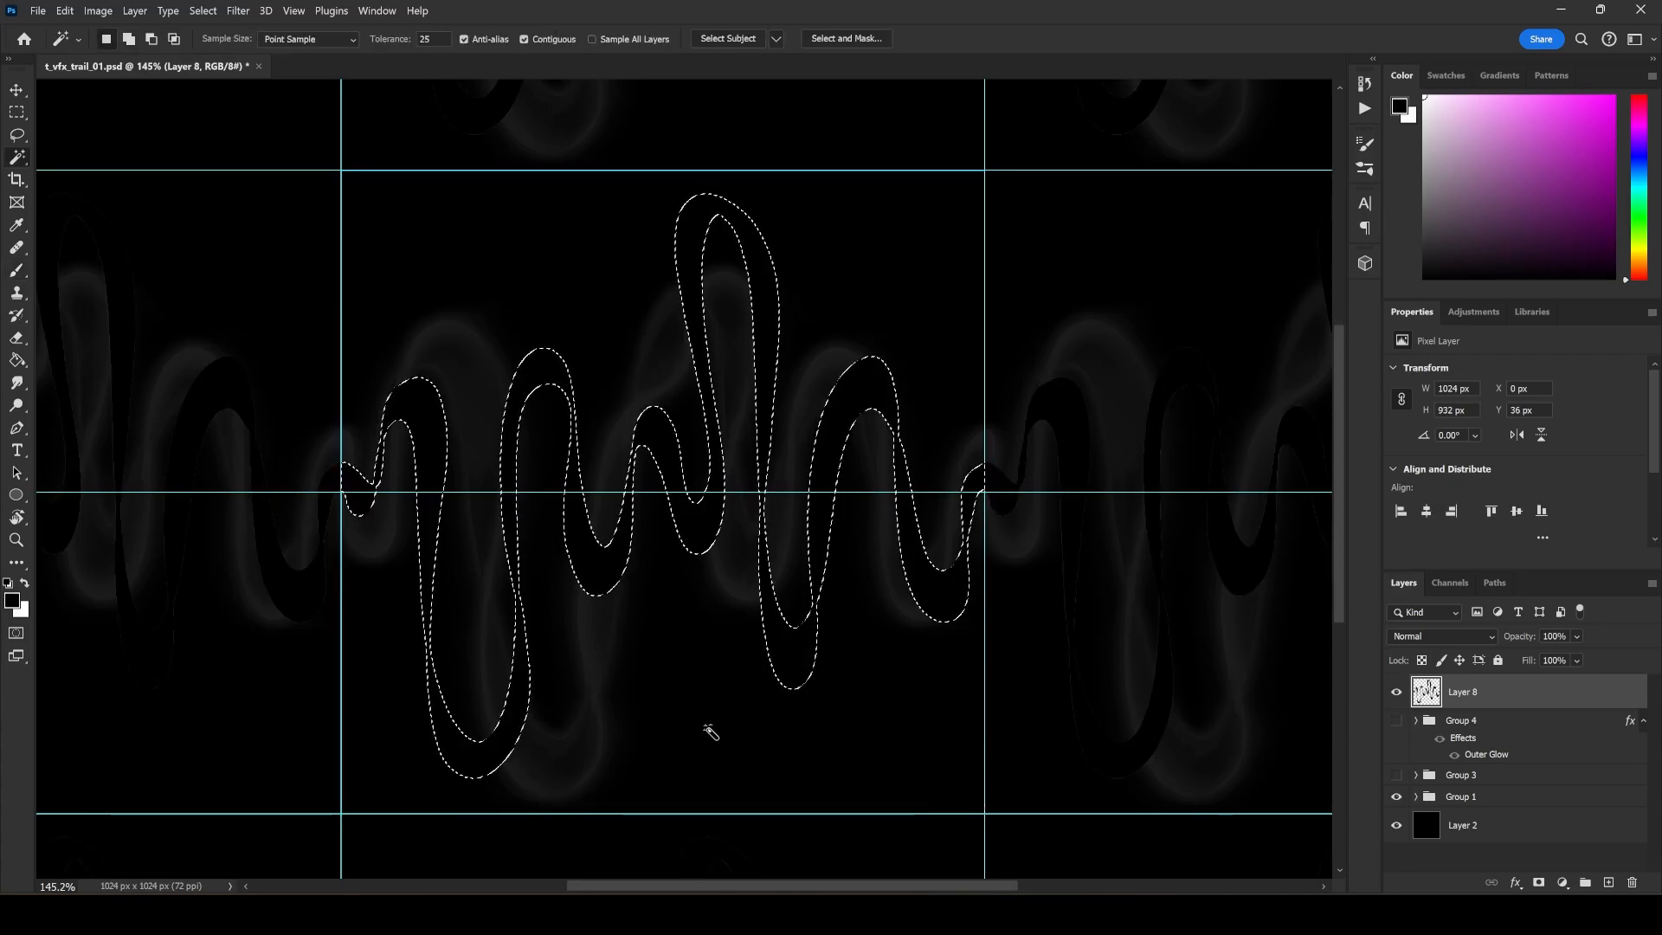
pyautogui.hotkey('ctrl', 'BackSpace')
pyautogui.hotkey('ctrl', 'd')
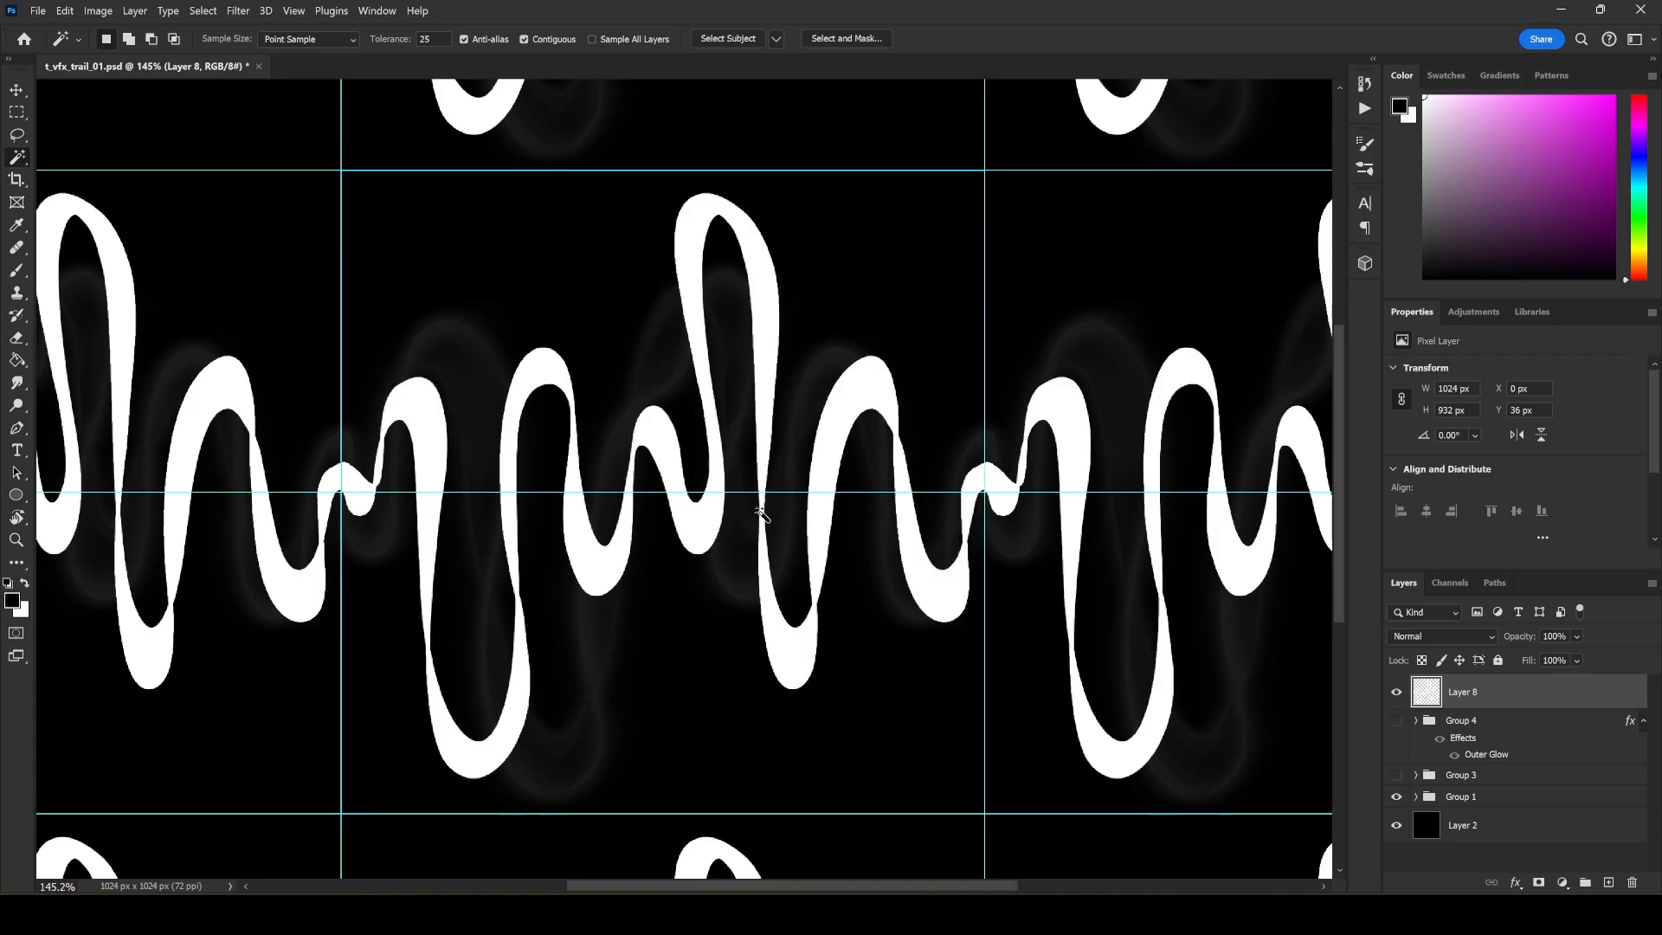
pyautogui.press('b')
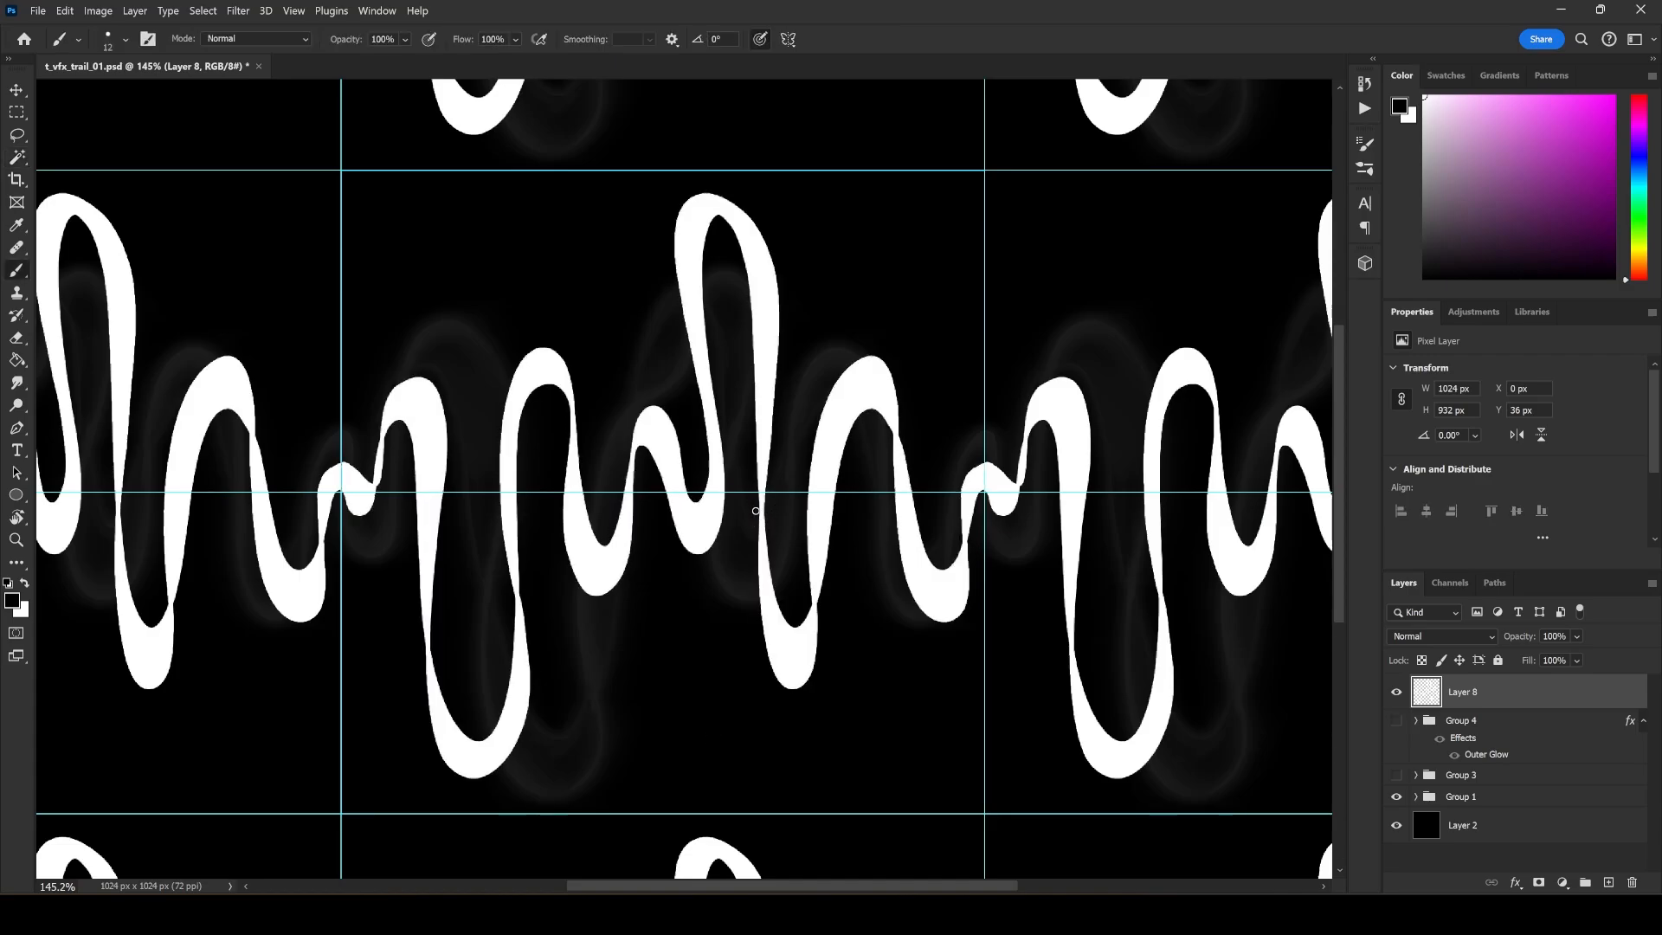
pyautogui.hotkey('ctrl', 'z')
pyautogui.press('x')
pyautogui.hotkey('ctrl', 'z')
pyautogui.moveTo(773, 213); pyautogui.dragTo(729, 246)
pyautogui.hotkey('ctrl', 'z')
pyautogui.moveTo(473, 719); pyautogui.dragTo(470, 803)
pyautogui.hotkey('ctrl', 'z')
pyautogui.hotkey('ctrl', 'z')
# Add a new layer above Layer 8 and clip it to the white ribbon.
pyautogui.click(1515, 882)
pyautogui.click(1541, 765)
pyautogui.press('Return')
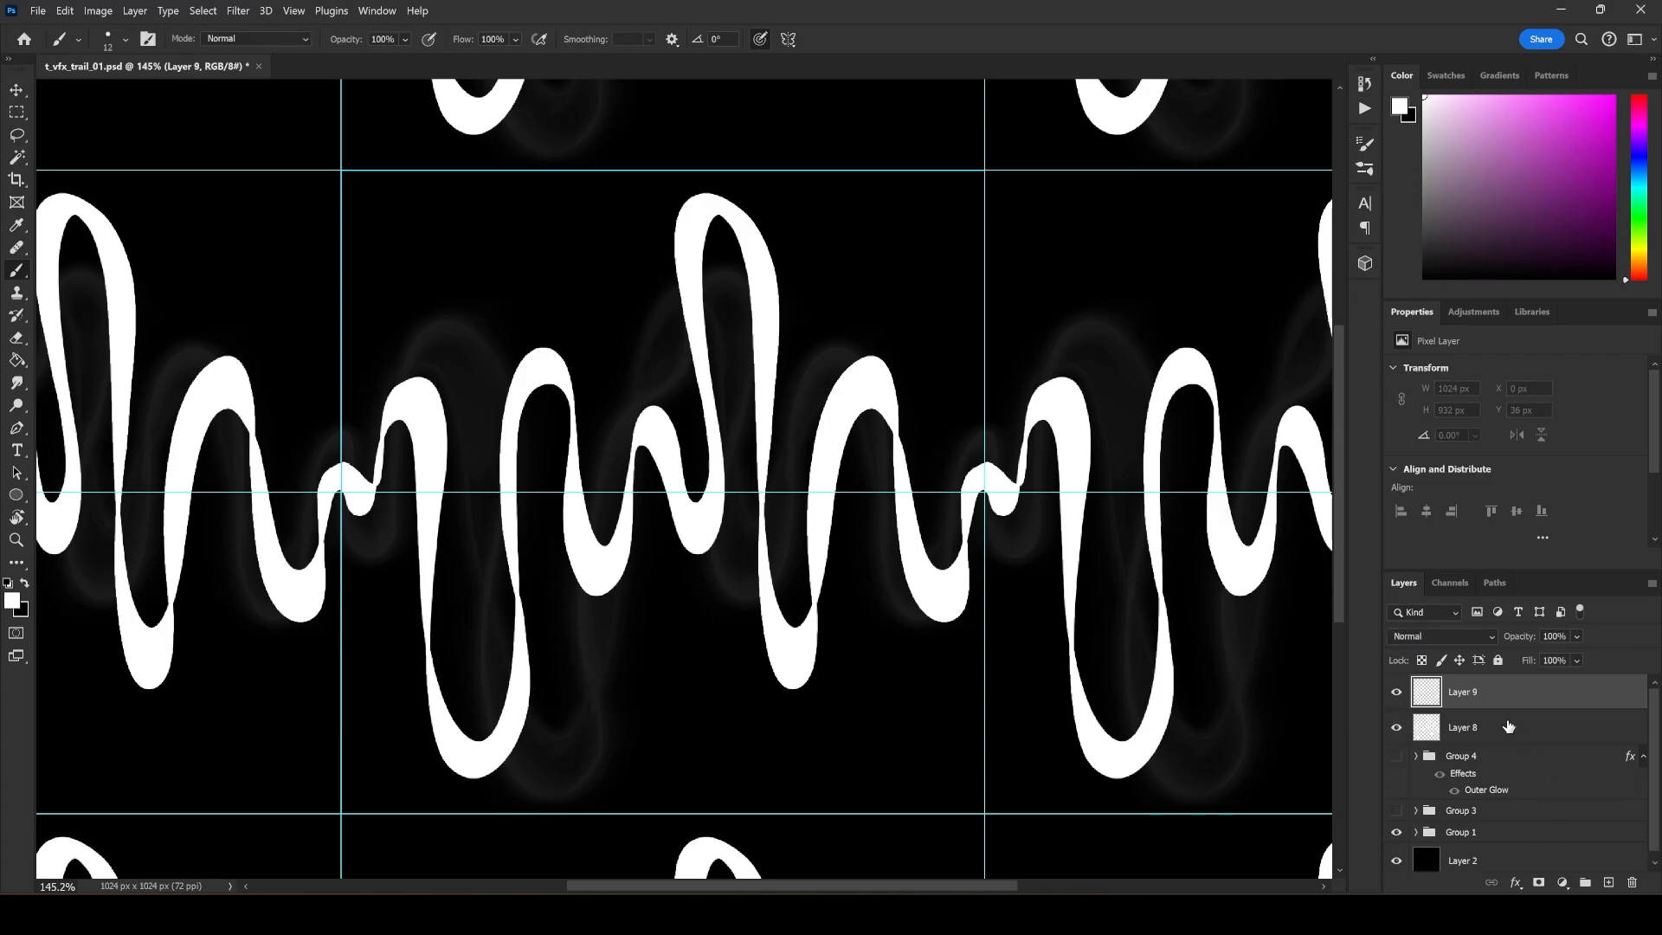
pyautogui.keyDown('alt'); pyautogui.click(1504, 702); pyautogui.keyUp('alt')
# Choose a light grey and paint it inside the ribbon's lower bend near the tile's middle, enlarging the brush to 40 px.
pyautogui.press('x')
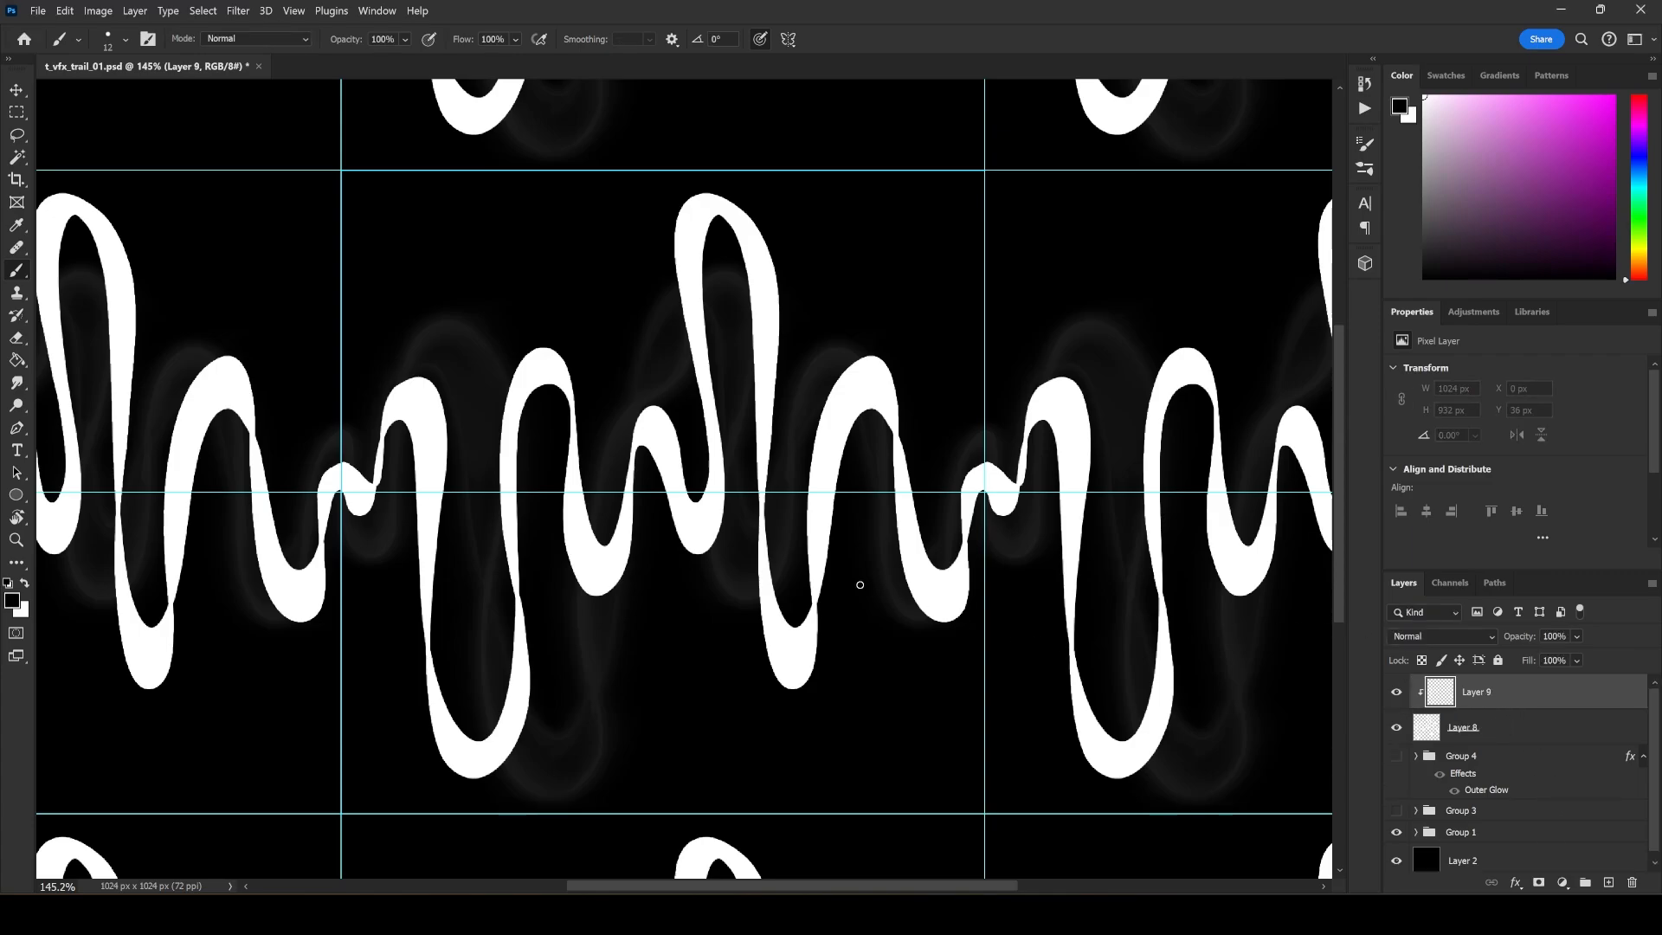
pyautogui.rightClick(589, 418)
pyautogui.click(1426, 186)
pyautogui.click(1423, 182)
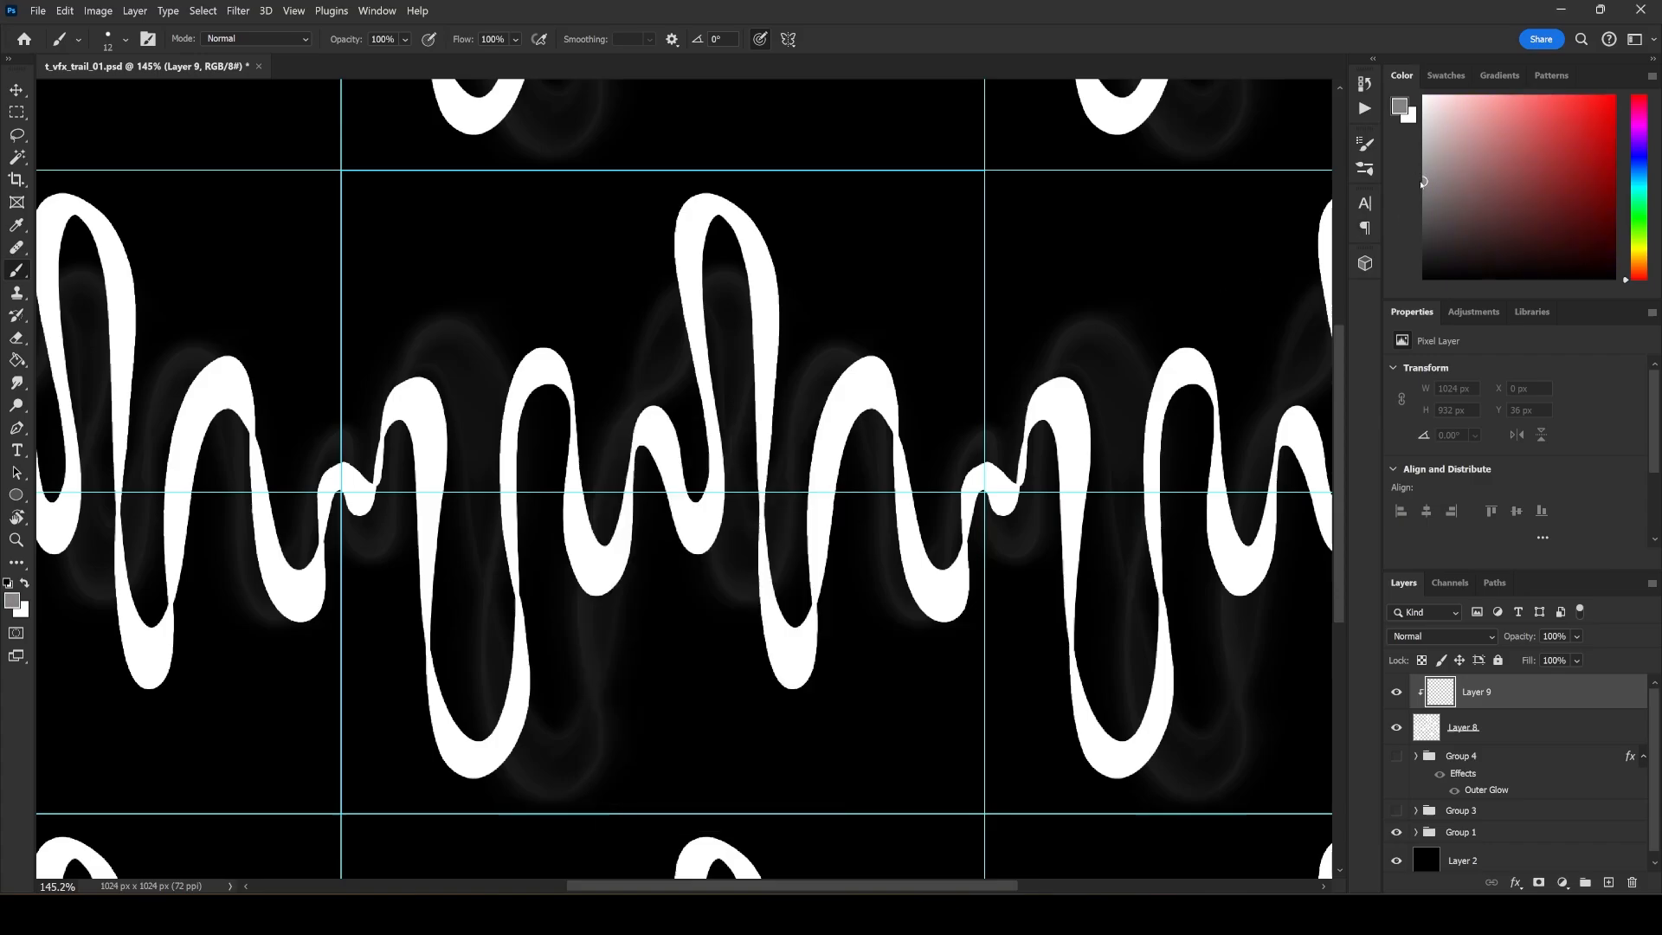
pyautogui.click(1424, 141)
pyautogui.moveTo(580, 447)
pyautogui.mouseDown()
pyautogui.moveTo(571, 487)
pyautogui.moveTo(581, 431)
pyautogui.moveTo(585, 569)
pyautogui.mouseUp()
pyautogui.press(']')
pyautogui.moveTo(586, 509)
pyautogui.mouseDown()
pyautogui.moveTo(607, 571)
pyautogui.moveTo(616, 509)
pyautogui.moveTo(594, 556)
pyautogui.moveTo(593, 531)
pyautogui.moveTo(597, 565)
pyautogui.moveTo(615, 483)
pyautogui.mouseUp()
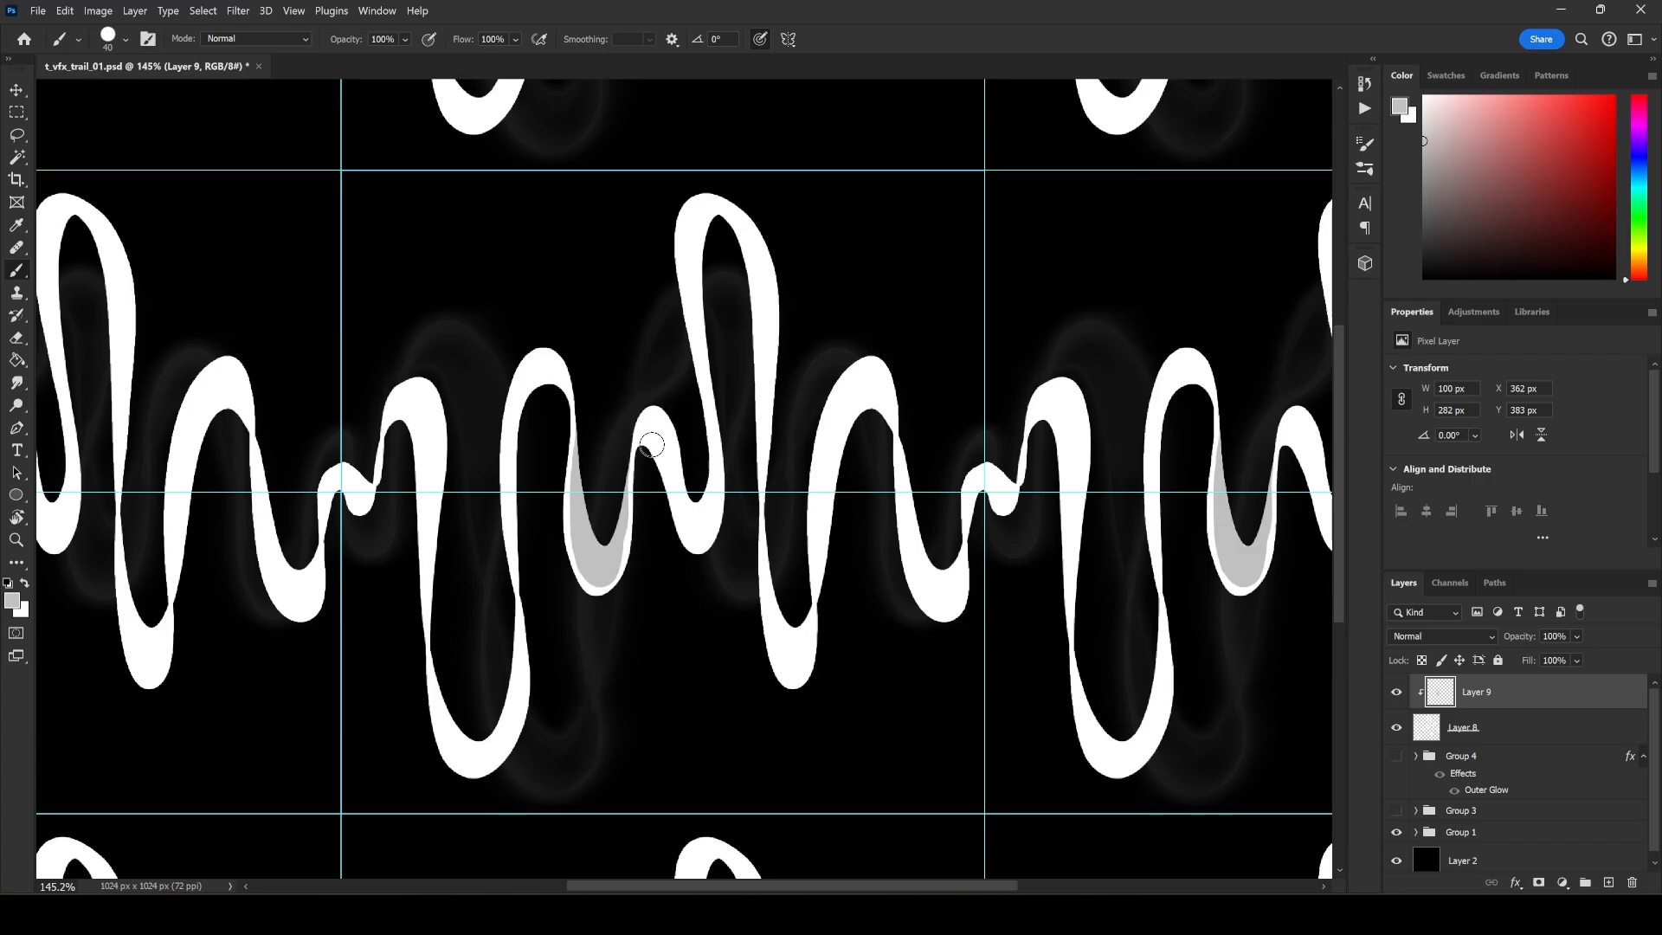
# Paint light grey inside the rest of the ribbon across the tile, leaving a thin white edge along its alternating sides.
pyautogui.moveTo(652, 445)
pyautogui.mouseDown()
pyautogui.moveTo(699, 551)
pyautogui.moveTo(670, 508)
pyautogui.moveTo(701, 542)
pyautogui.moveTo(681, 502)
pyautogui.moveTo(705, 530)
pyautogui.moveTo(684, 512)
pyautogui.moveTo(728, 512)
pyautogui.moveTo(693, 515)
pyautogui.moveTo(728, 470)
pyautogui.moveTo(689, 512)
pyautogui.moveTo(708, 513)
pyautogui.moveTo(688, 514)
pyautogui.moveTo(720, 464)
pyautogui.moveTo(689, 266)
pyautogui.moveTo(704, 207)
pyautogui.moveTo(737, 200)
pyautogui.moveTo(771, 232)
pyautogui.moveTo(792, 401)
pyautogui.moveTo(784, 291)
pyautogui.mouseUp()
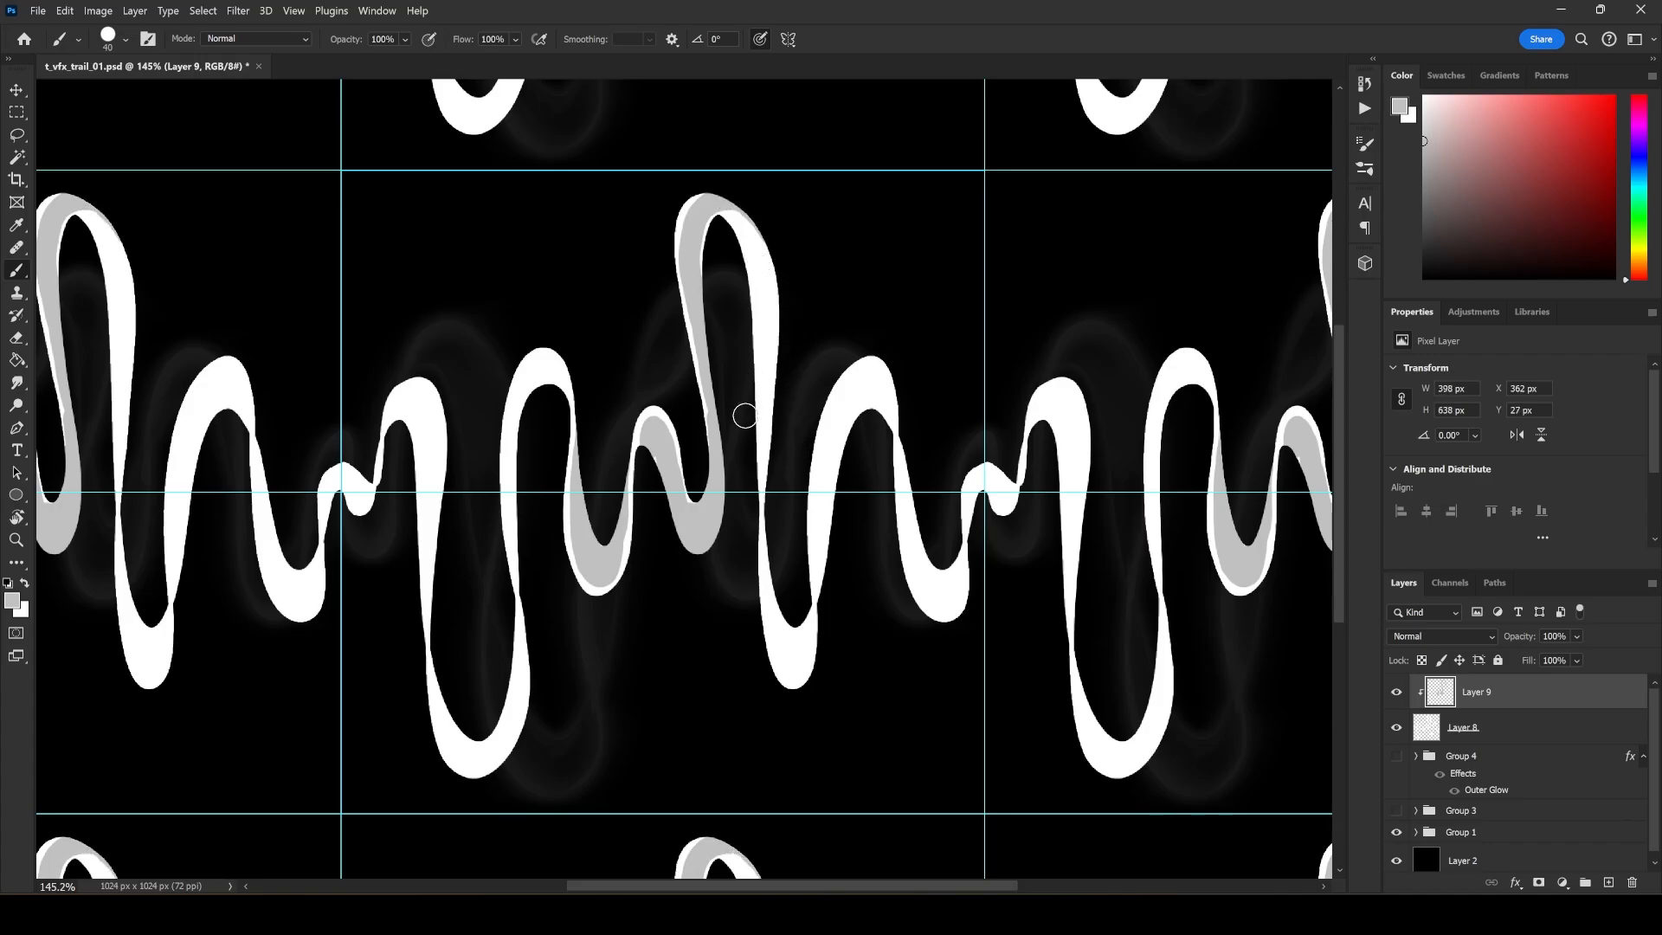
pyautogui.moveTo(728, 229)
pyautogui.mouseDown()
pyautogui.moveTo(768, 388)
pyautogui.moveTo(758, 350)
pyautogui.moveTo(740, 573)
pyautogui.moveTo(777, 563)
pyautogui.moveTo(775, 529)
pyautogui.moveTo(780, 645)
pyautogui.moveTo(798, 651)
pyautogui.moveTo(801, 617)
pyautogui.moveTo(794, 677)
pyautogui.mouseUp()
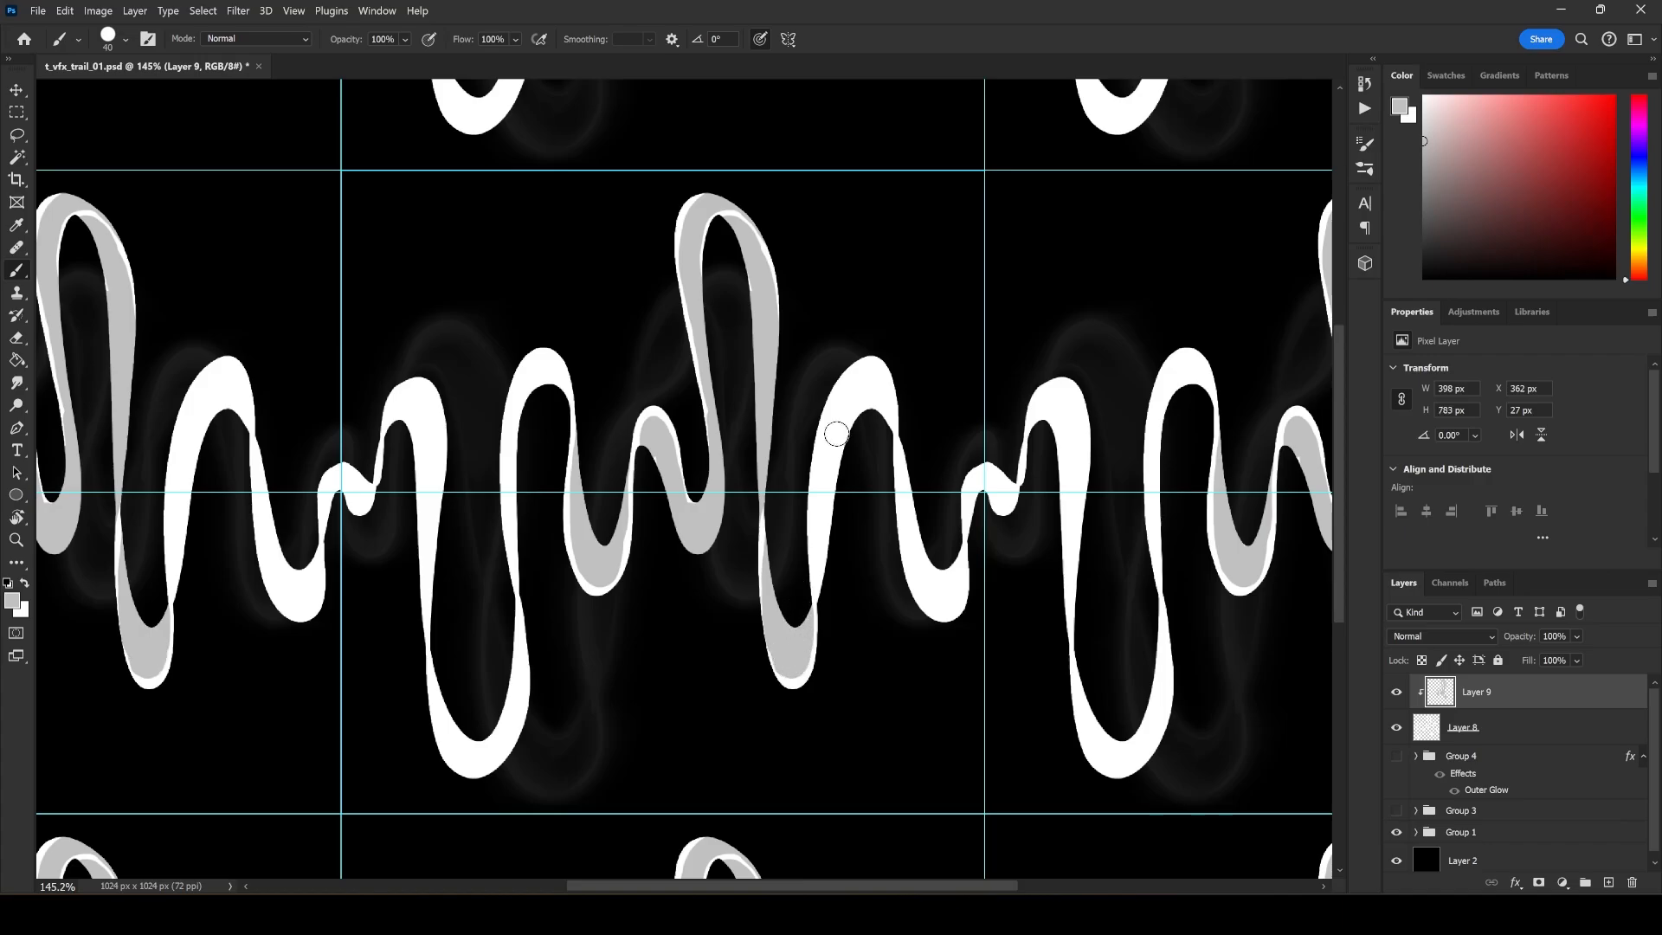
pyautogui.moveTo(829, 597)
pyautogui.mouseDown()
pyautogui.moveTo(825, 510)
pyautogui.moveTo(829, 590)
pyautogui.moveTo(825, 486)
pyautogui.moveTo(855, 396)
pyautogui.moveTo(830, 427)
pyautogui.moveTo(848, 395)
pyautogui.moveTo(889, 380)
pyautogui.moveTo(912, 428)
pyautogui.moveTo(889, 400)
pyautogui.moveTo(857, 398)
pyautogui.moveTo(899, 386)
pyautogui.moveTo(864, 373)
pyautogui.moveTo(826, 432)
pyautogui.moveTo(832, 521)
pyautogui.moveTo(899, 430)
pyautogui.moveTo(896, 473)
pyautogui.moveTo(884, 450)
pyautogui.moveTo(902, 530)
pyautogui.moveTo(945, 624)
pyautogui.moveTo(914, 563)
pyautogui.moveTo(937, 593)
pyautogui.moveTo(966, 560)
pyautogui.moveTo(957, 614)
pyautogui.moveTo(982, 486)
pyautogui.moveTo(993, 506)
pyautogui.moveTo(1039, 496)
pyautogui.moveTo(990, 490)
pyautogui.mouseUp()
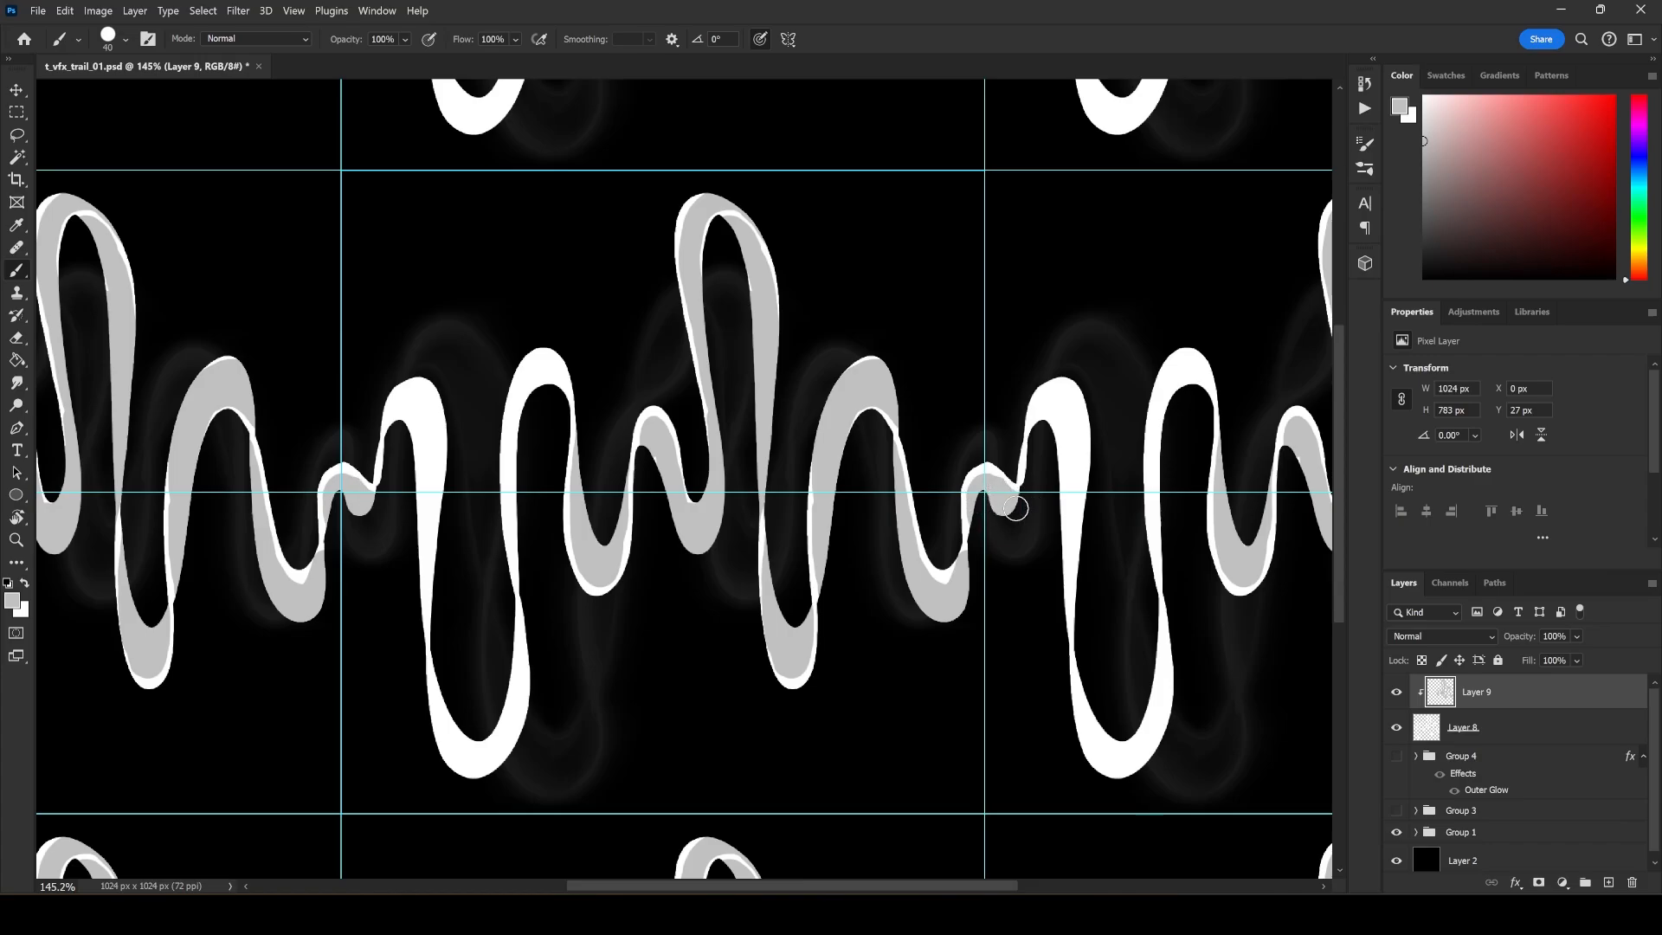
pyautogui.moveTo(1043, 443)
pyautogui.mouseDown()
pyautogui.moveTo(1051, 399)
pyautogui.moveTo(1070, 416)
pyautogui.moveTo(1066, 485)
pyautogui.moveTo(1039, 461)
pyautogui.mouseUp()
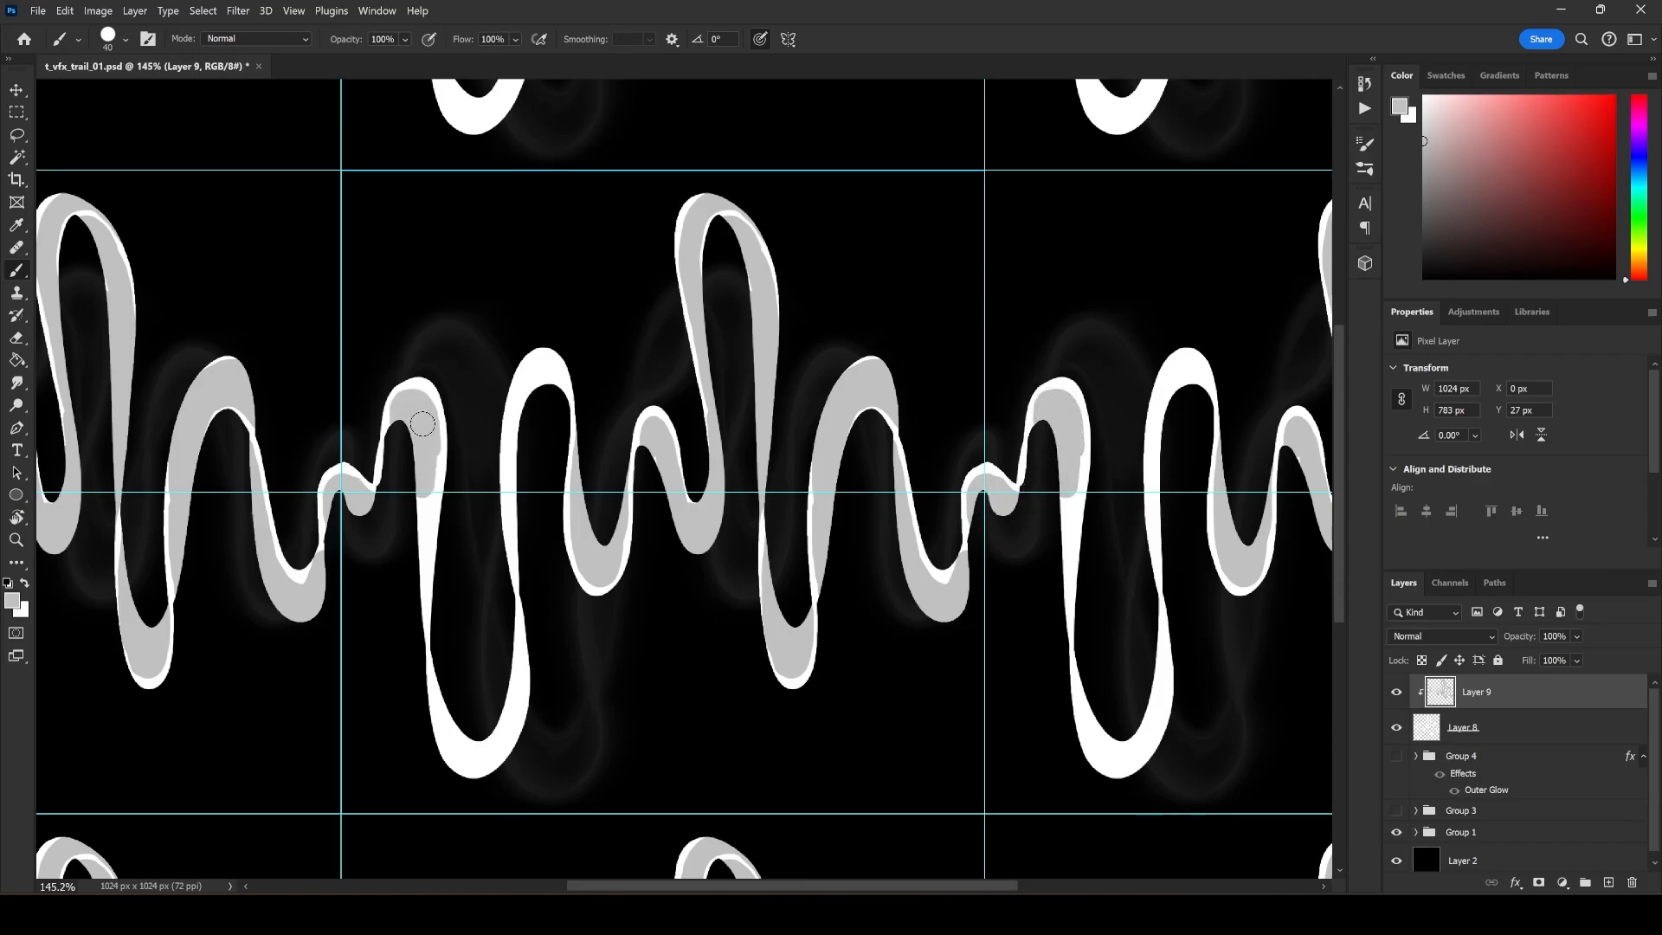
pyautogui.moveTo(422, 424); pyautogui.dragTo(417, 615)
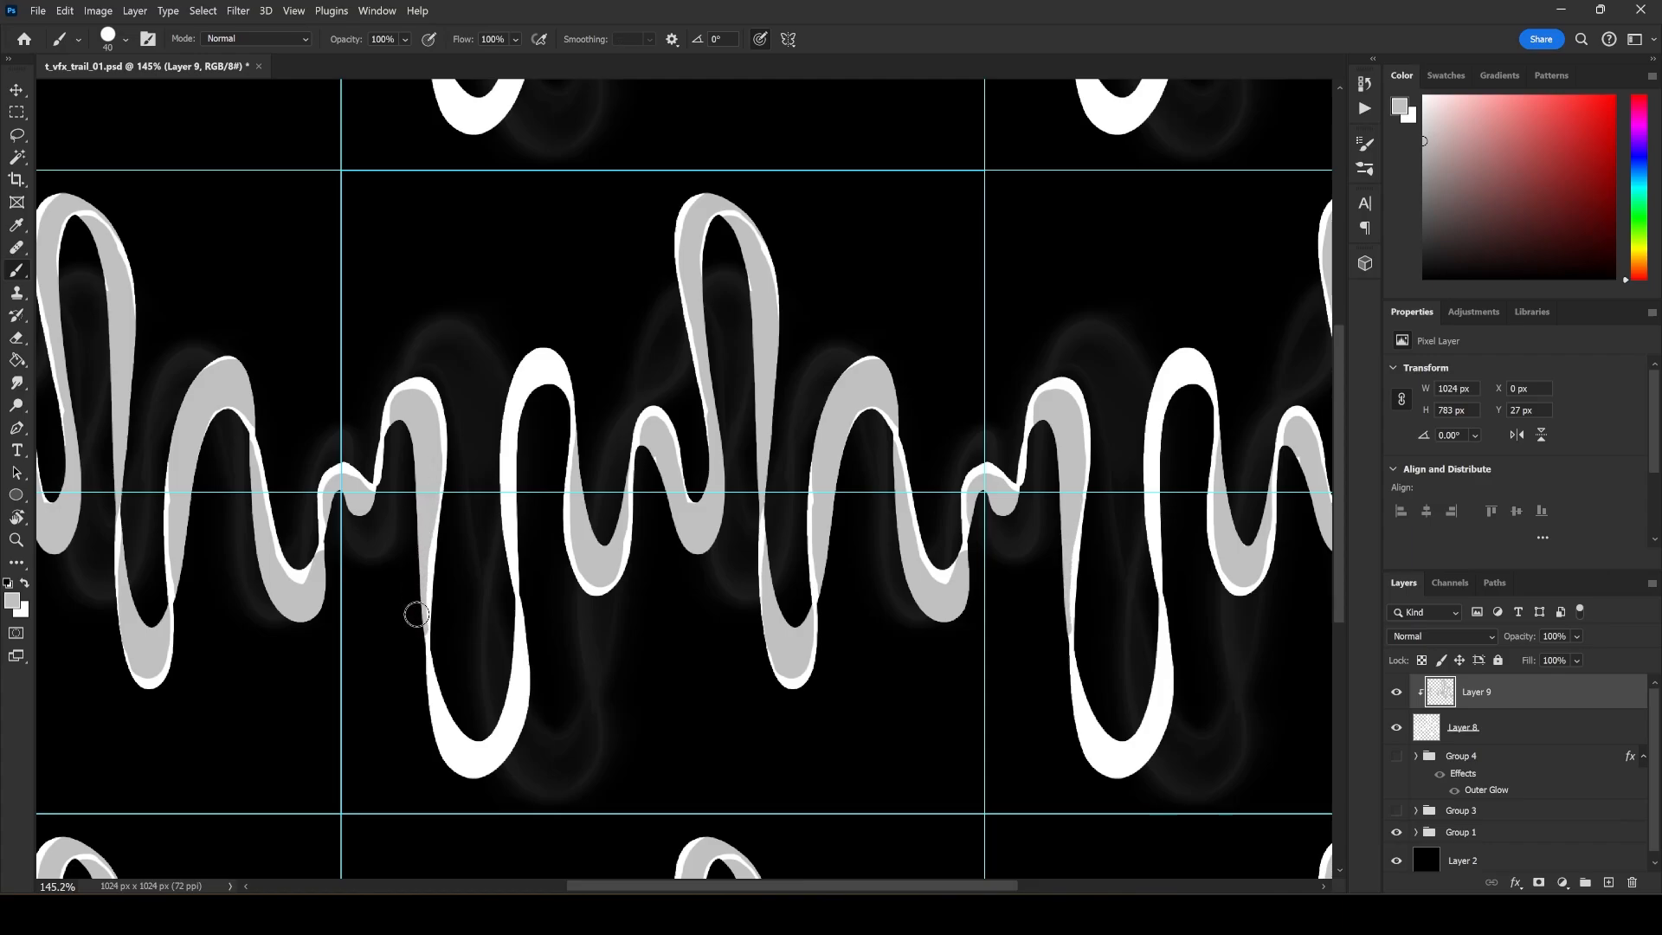
pyautogui.moveTo(444, 679)
pyautogui.mouseDown()
pyautogui.moveTo(449, 743)
pyautogui.moveTo(469, 756)
pyautogui.moveTo(493, 734)
pyautogui.moveTo(479, 717)
pyautogui.moveTo(454, 743)
pyautogui.moveTo(476, 763)
pyautogui.moveTo(507, 714)
pyautogui.moveTo(520, 500)
pyautogui.moveTo(530, 572)
pyautogui.moveTo(514, 469)
pyautogui.moveTo(551, 373)
pyautogui.mouseUp()
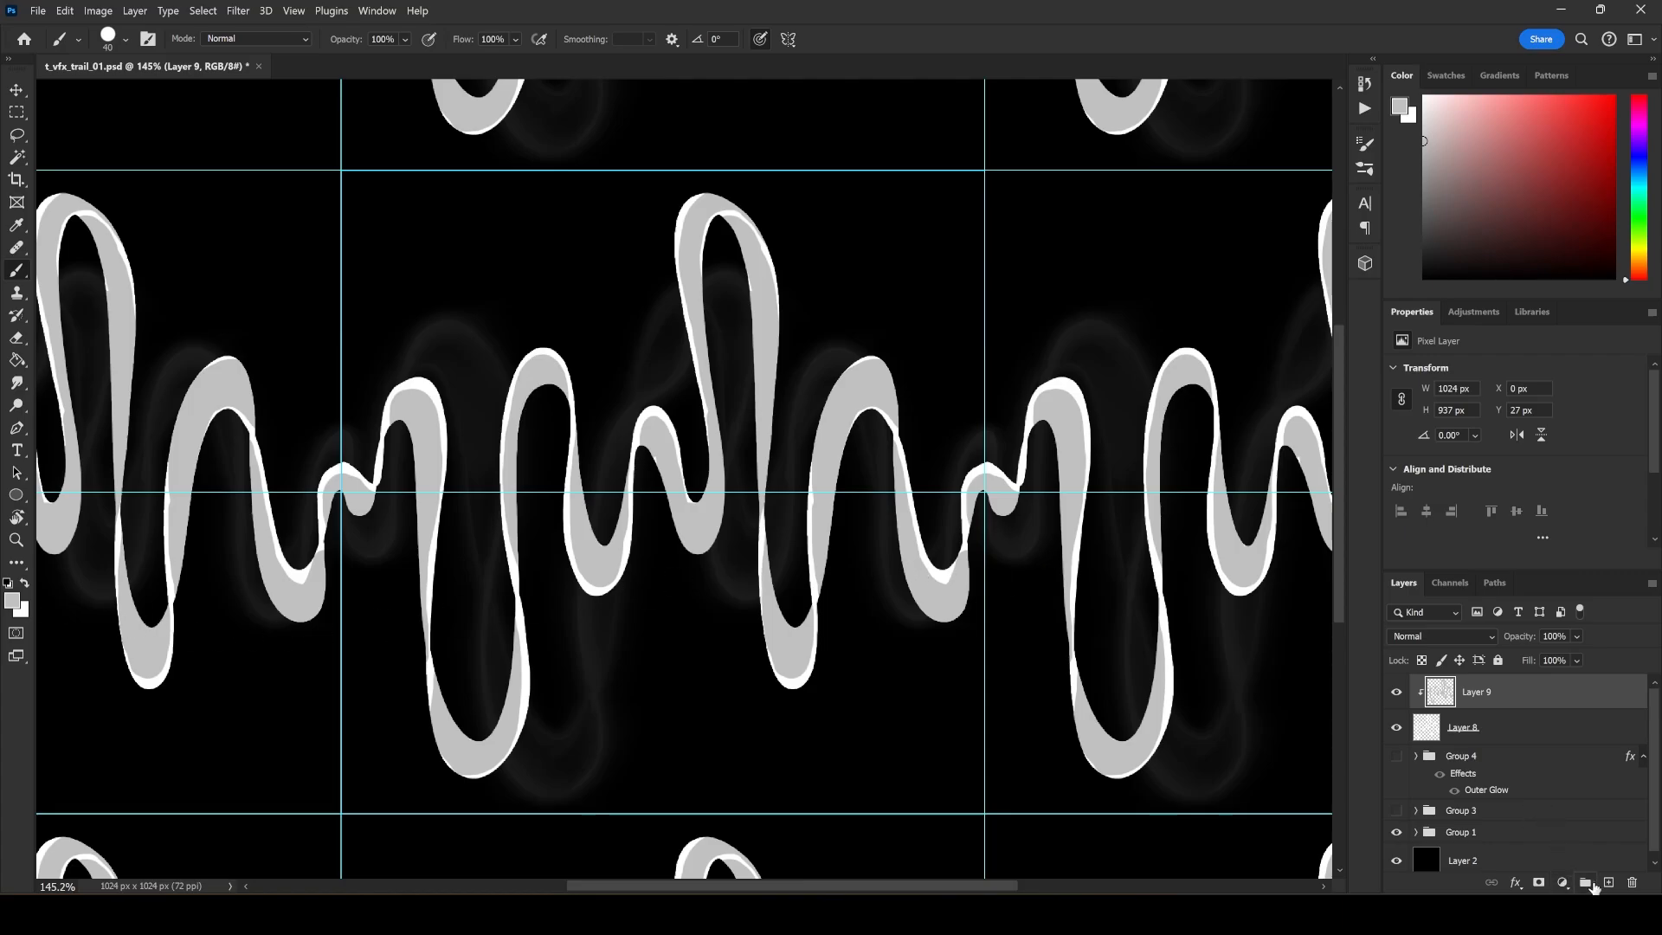
# Add a clipped layer above Layer 9 and softly shade the small central crest mid-grey, with pen pressure controlling opacity instead of size.
pyautogui.click(1607, 882)
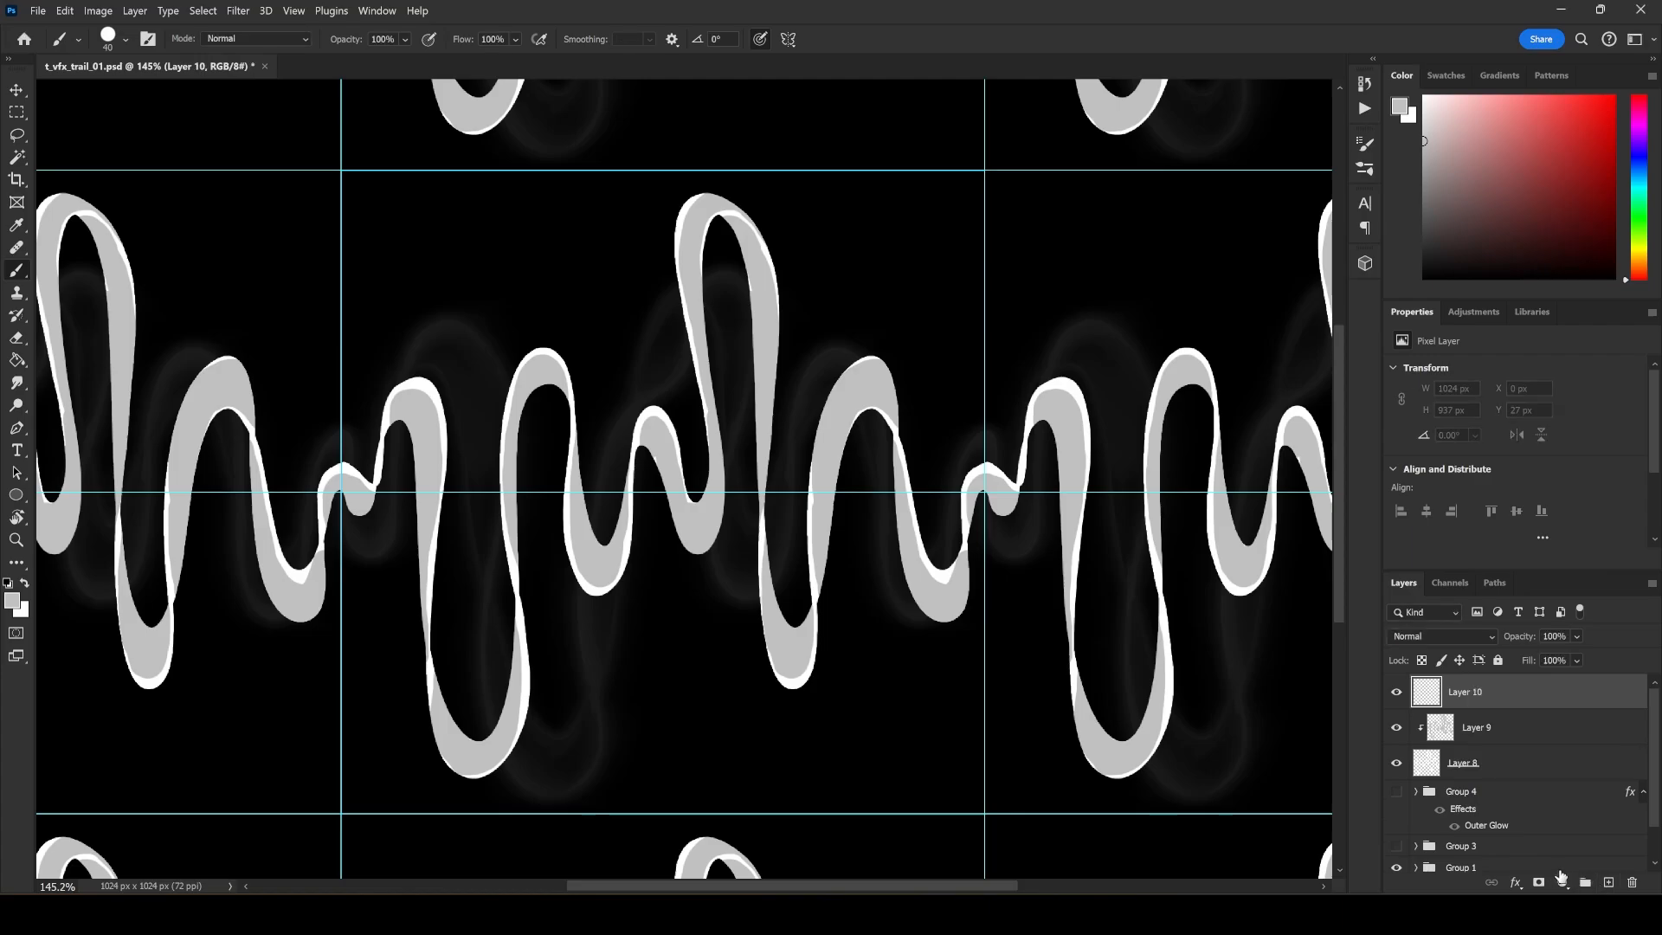
pyautogui.keyDown('alt'); pyautogui.click(1514, 708); pyautogui.keyUp('alt')
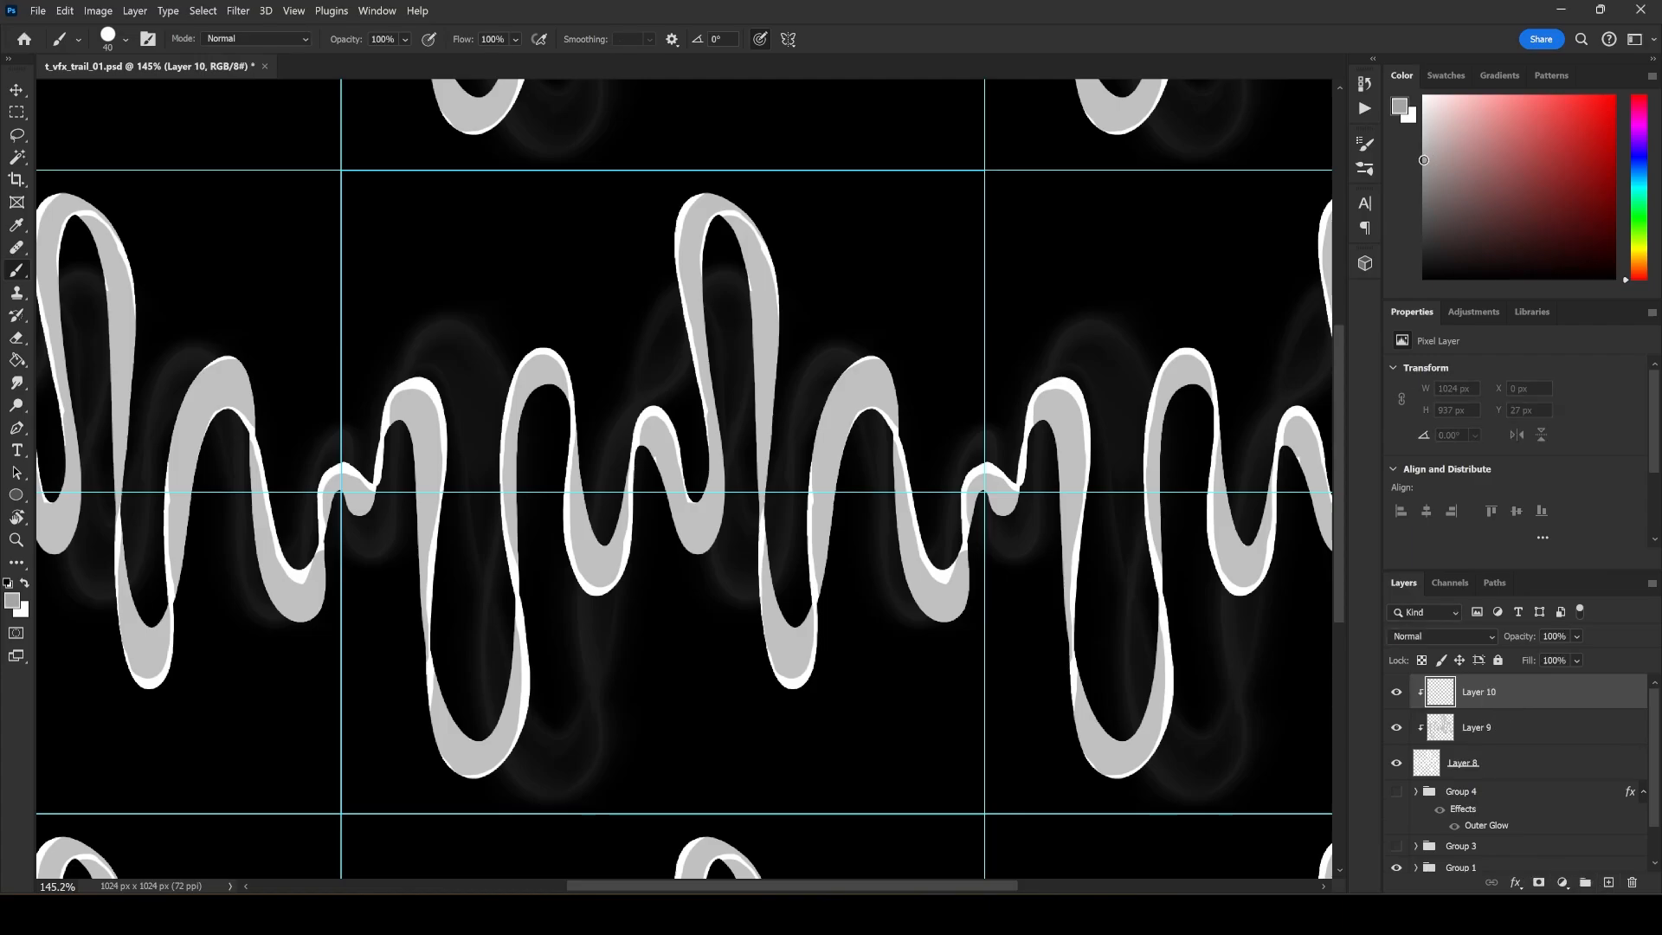
pyautogui.rightClick(709, 605)
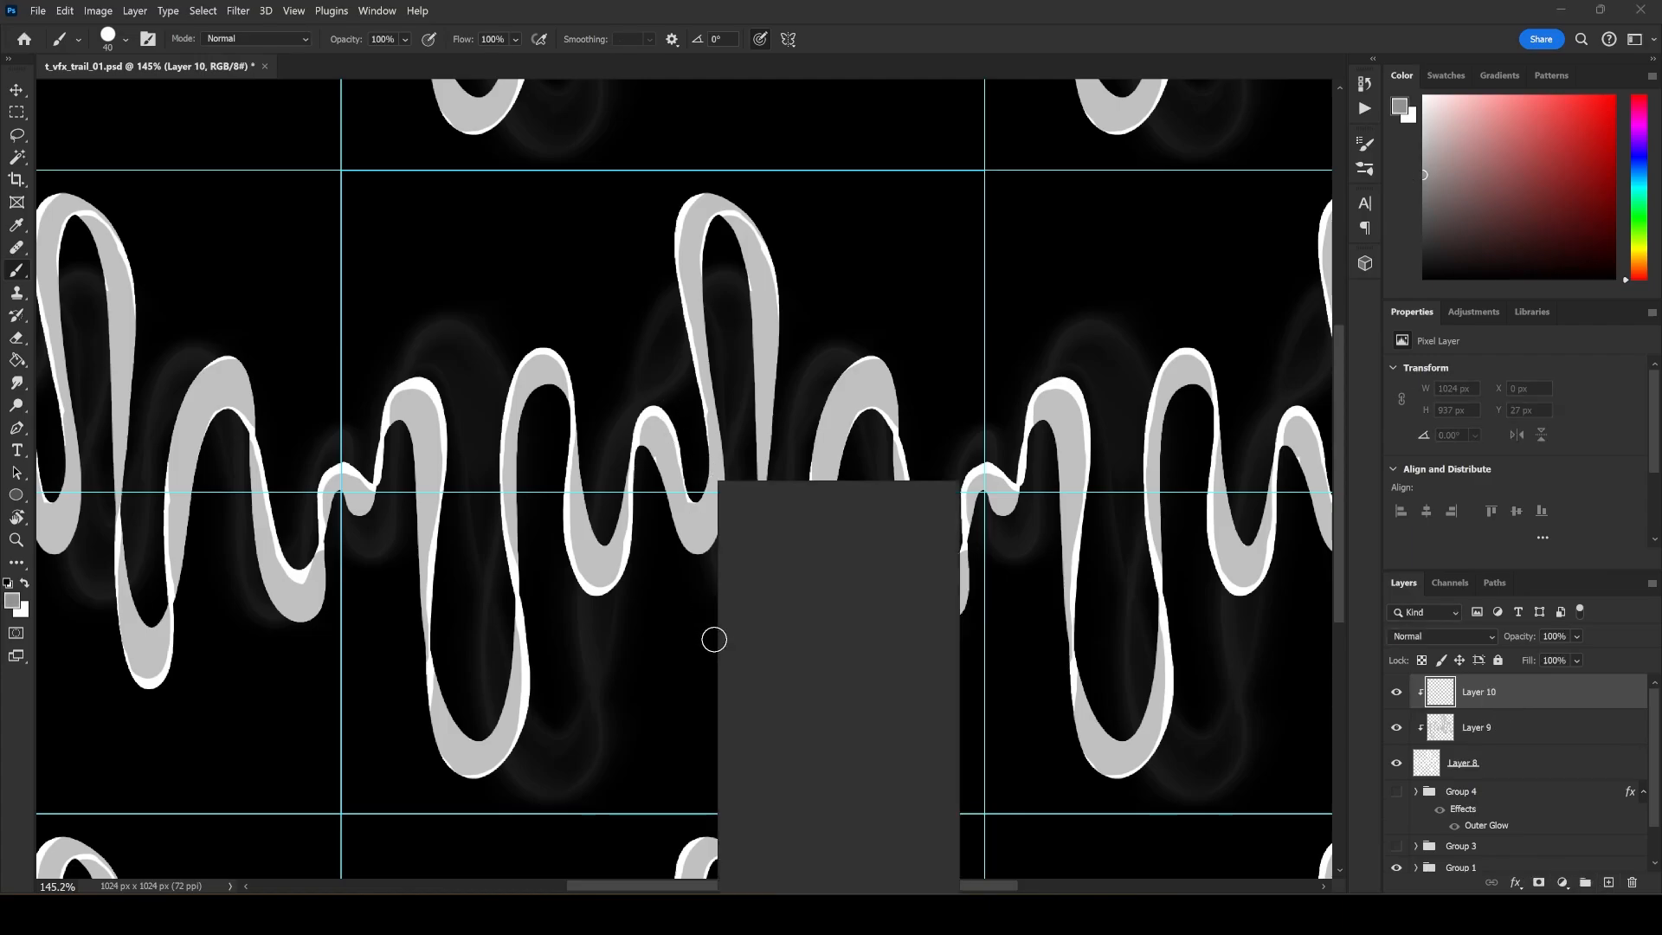
pyautogui.moveTo(655, 440); pyautogui.dragTo(660, 453)
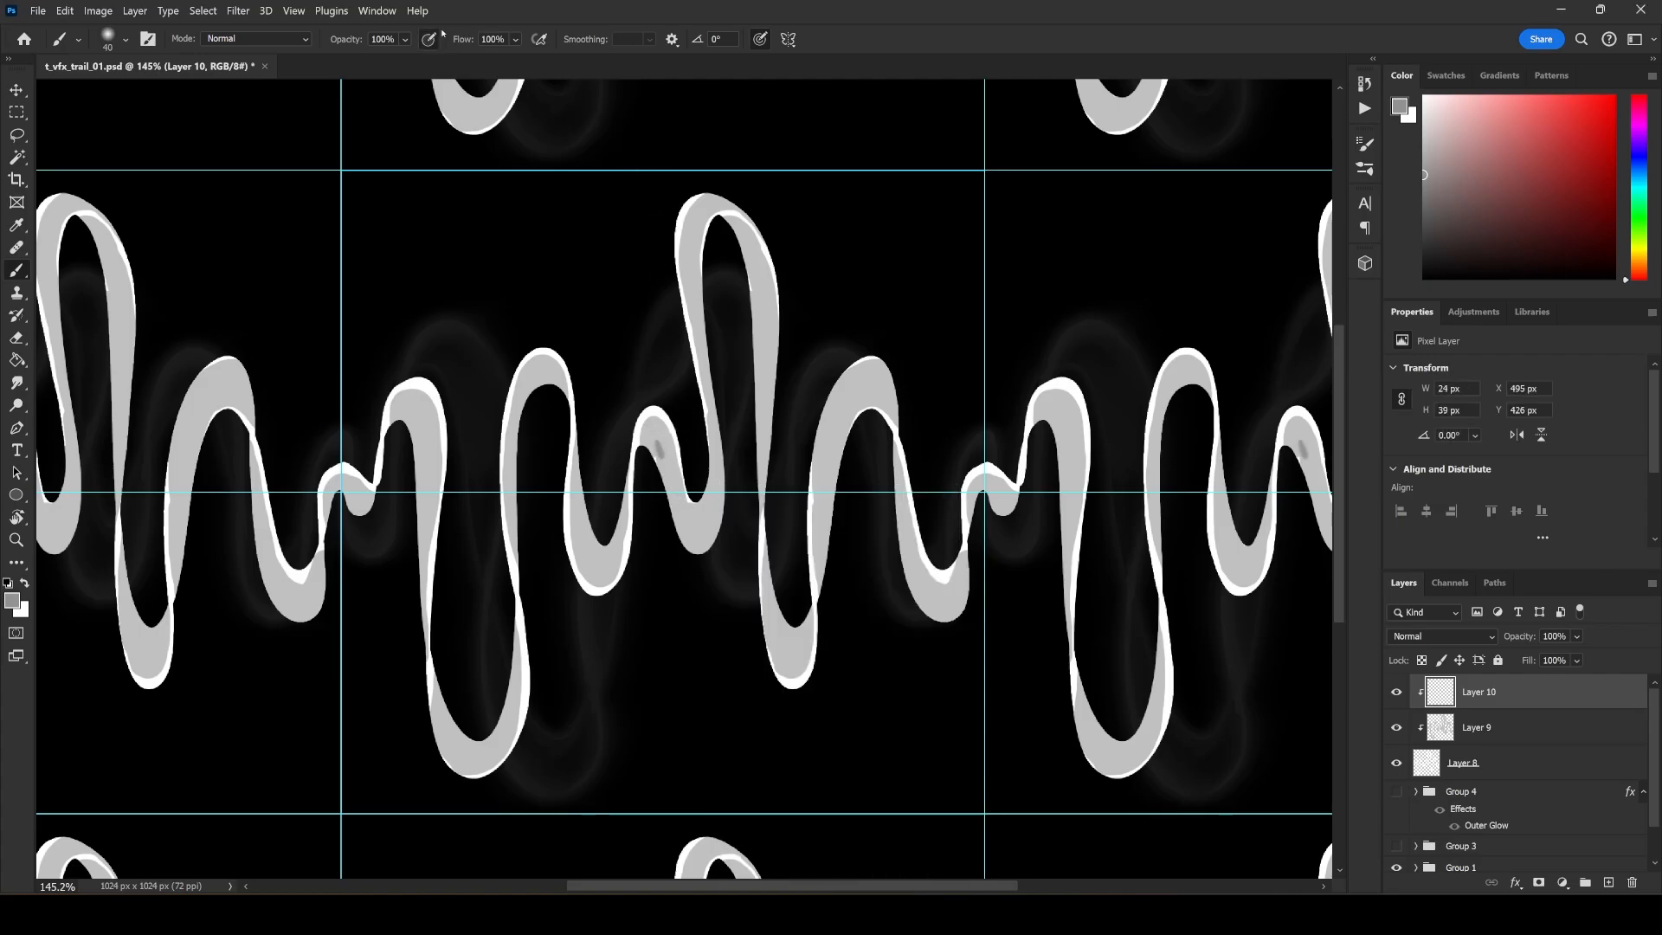
pyautogui.click(763, 46)
pyautogui.moveTo(656, 443); pyautogui.dragTo(661, 482)
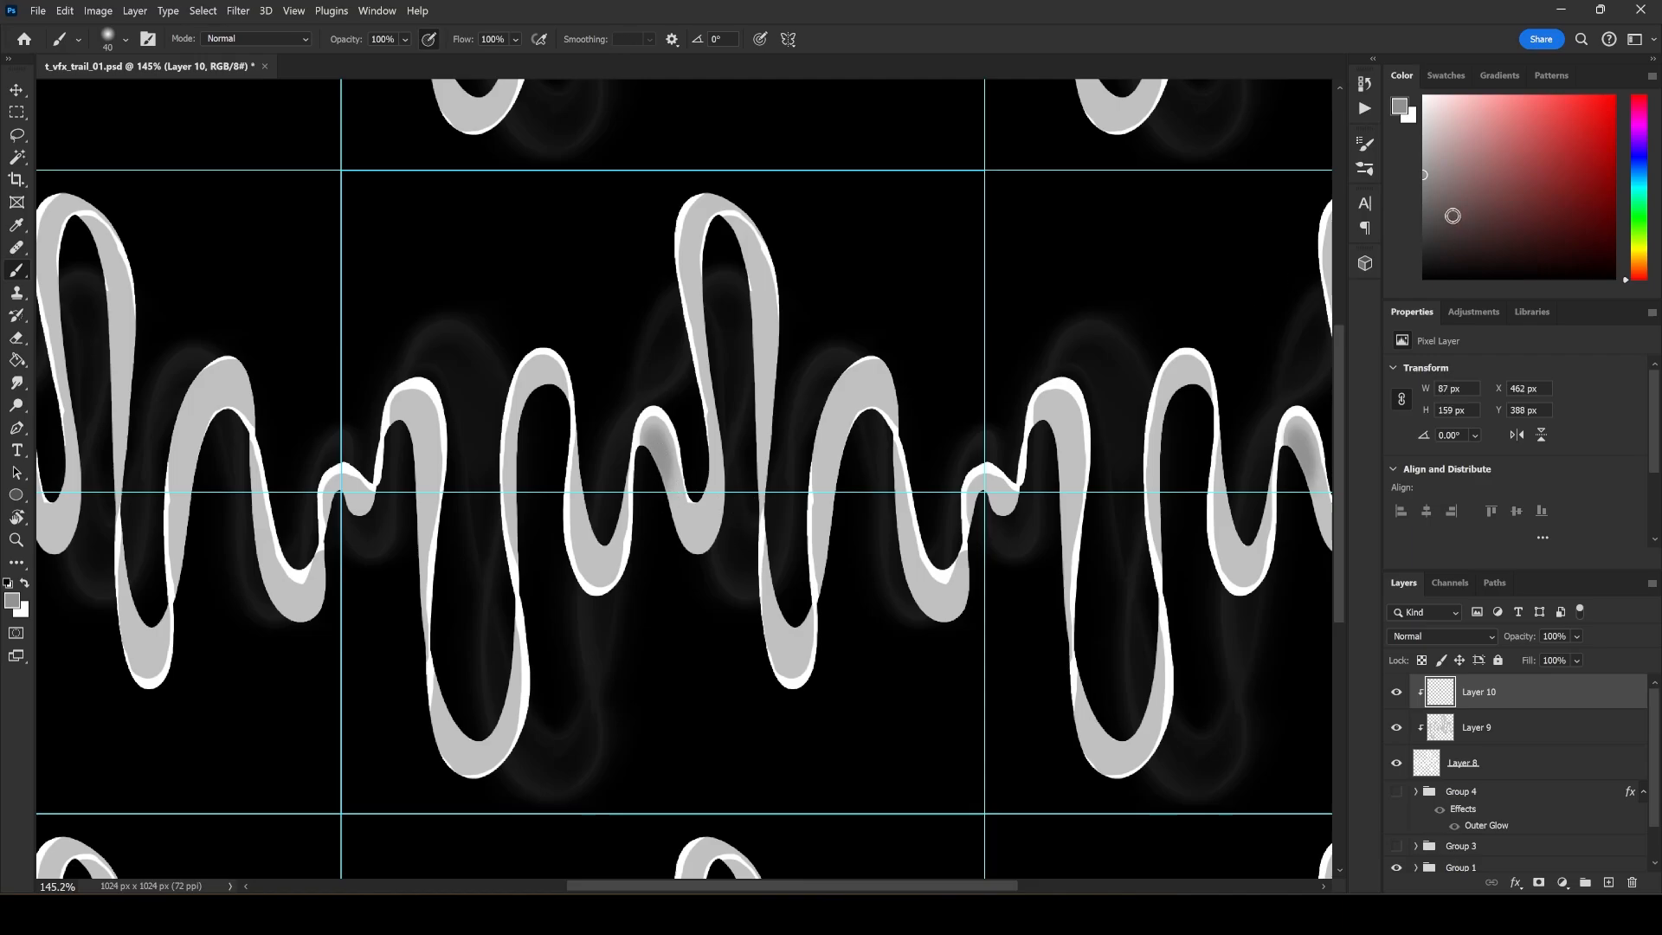
# Choose a darker grey and softly shade the lower bend after the small crest and the inside of the tall loop, undoing a stray stroke.
pyautogui.moveTo(1452, 216); pyautogui.dragTo(1424, 237)
pyautogui.moveTo(690, 529); pyautogui.dragTo(707, 522)
pyautogui.moveTo(702, 525)
pyautogui.mouseDown()
pyautogui.moveTo(675, 452)
pyautogui.moveTo(658, 491)
pyautogui.moveTo(648, 434)
pyautogui.mouseUp()
pyautogui.hotkey('ctrl', 'z')
pyautogui.moveTo(732, 223); pyautogui.dragTo(772, 377)
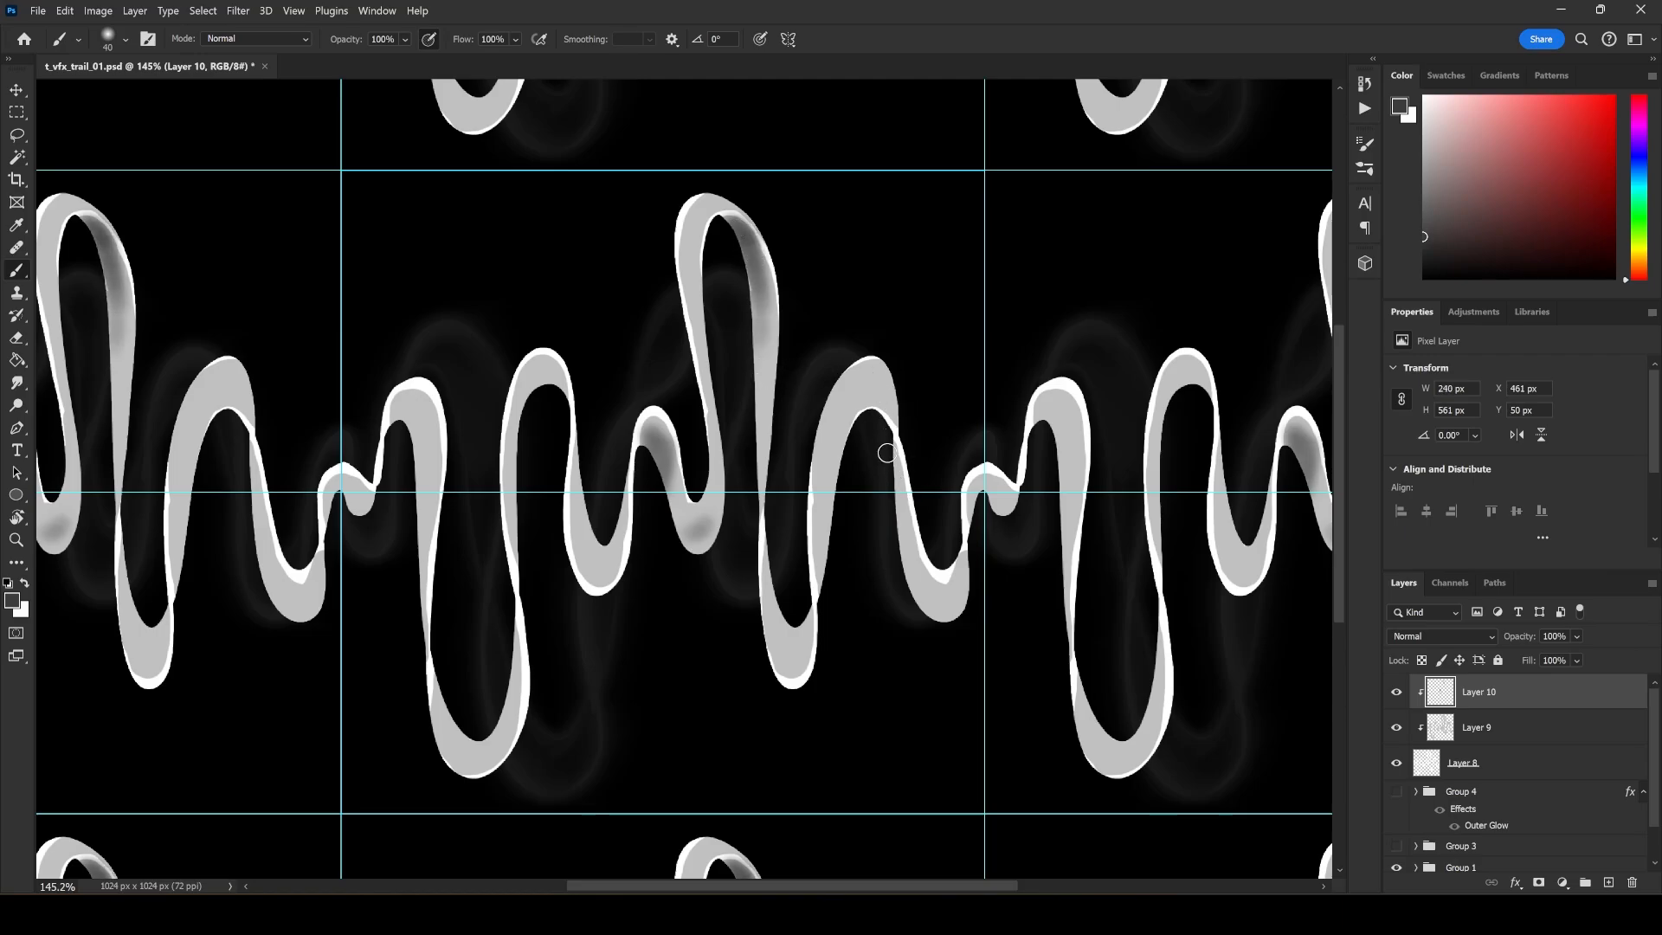
# Softly shade the ribbon's remaining folds in dark grey, from the descending strand after the tall loop across the tile edge to the tile's middle.
pyautogui.moveTo(887, 453); pyautogui.dragTo(916, 575)
pyautogui.moveTo(973, 512)
pyautogui.mouseDown()
pyautogui.moveTo(989, 487)
pyautogui.moveTo(993, 507)
pyautogui.mouseUp()
pyautogui.moveTo(1048, 430)
pyautogui.mouseDown()
pyautogui.moveTo(1063, 488)
pyautogui.moveTo(1059, 409)
pyautogui.moveTo(1075, 469)
pyautogui.moveTo(1066, 408)
pyautogui.moveTo(1071, 425)
pyautogui.moveTo(1046, 421)
pyautogui.moveTo(1065, 417)
pyautogui.moveTo(1065, 562)
pyautogui.mouseUp()
pyautogui.moveTo(1098, 693)
pyautogui.mouseDown()
pyautogui.moveTo(1116, 757)
pyautogui.moveTo(1154, 665)
pyautogui.mouseUp()
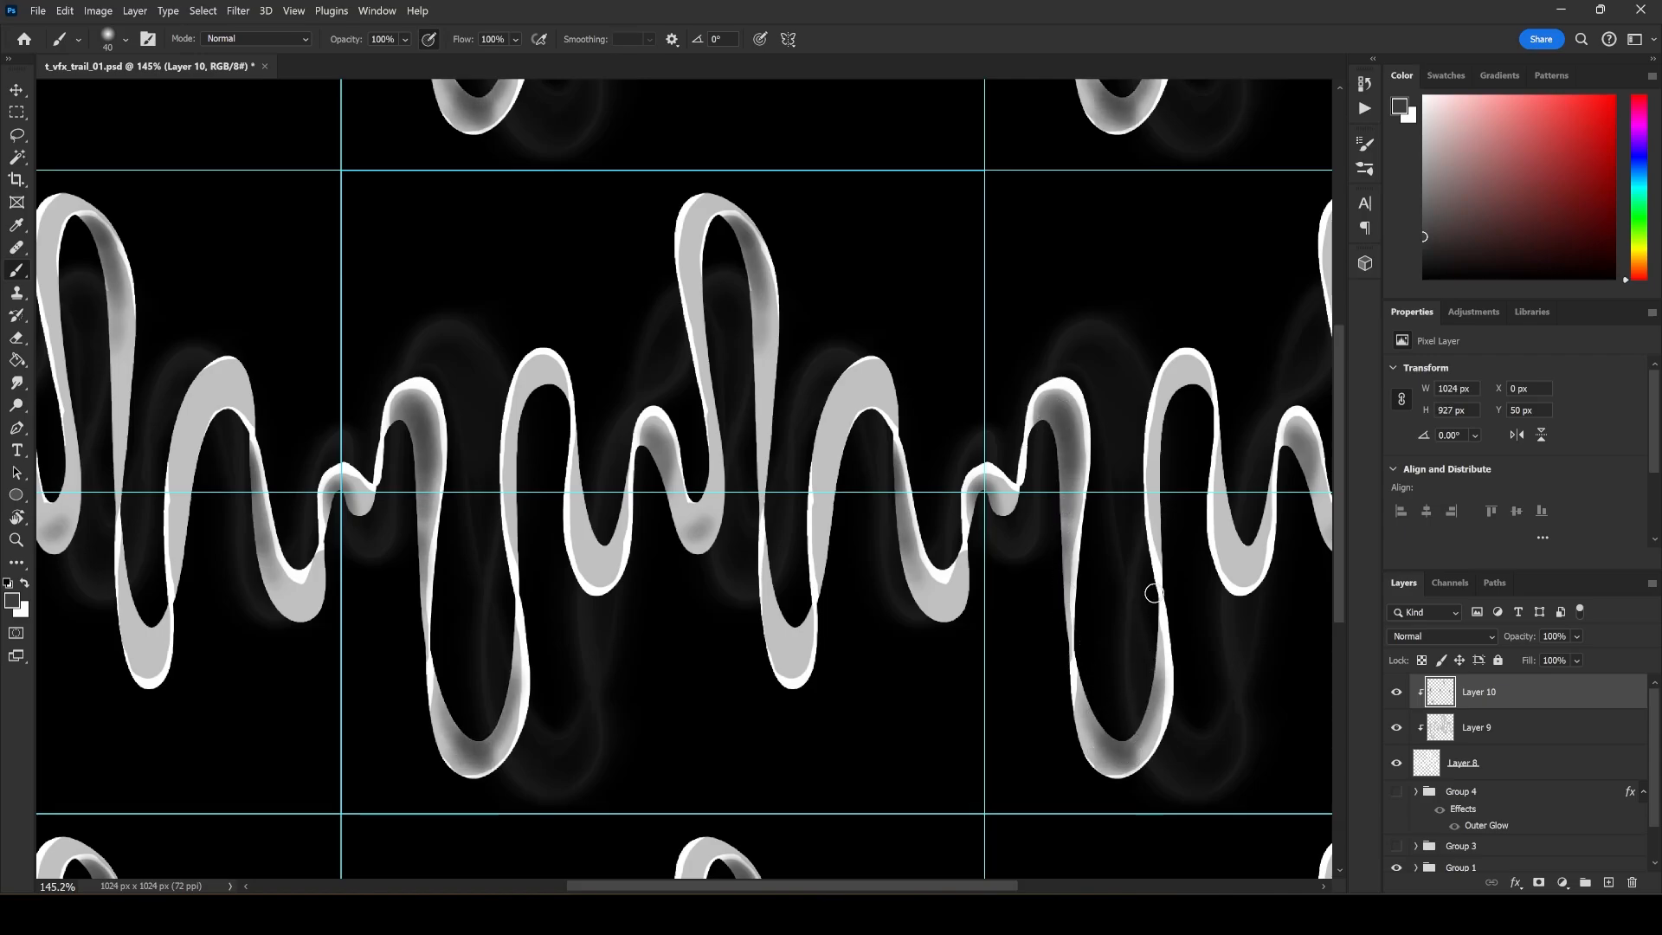
pyautogui.moveTo(1169, 450); pyautogui.dragTo(1159, 382)
pyautogui.moveTo(524, 414)
pyautogui.mouseDown()
pyautogui.moveTo(549, 372)
pyautogui.moveTo(526, 510)
pyautogui.moveTo(586, 494)
pyautogui.moveTo(615, 509)
pyautogui.moveTo(592, 461)
pyautogui.moveTo(590, 495)
pyautogui.mouseUp()
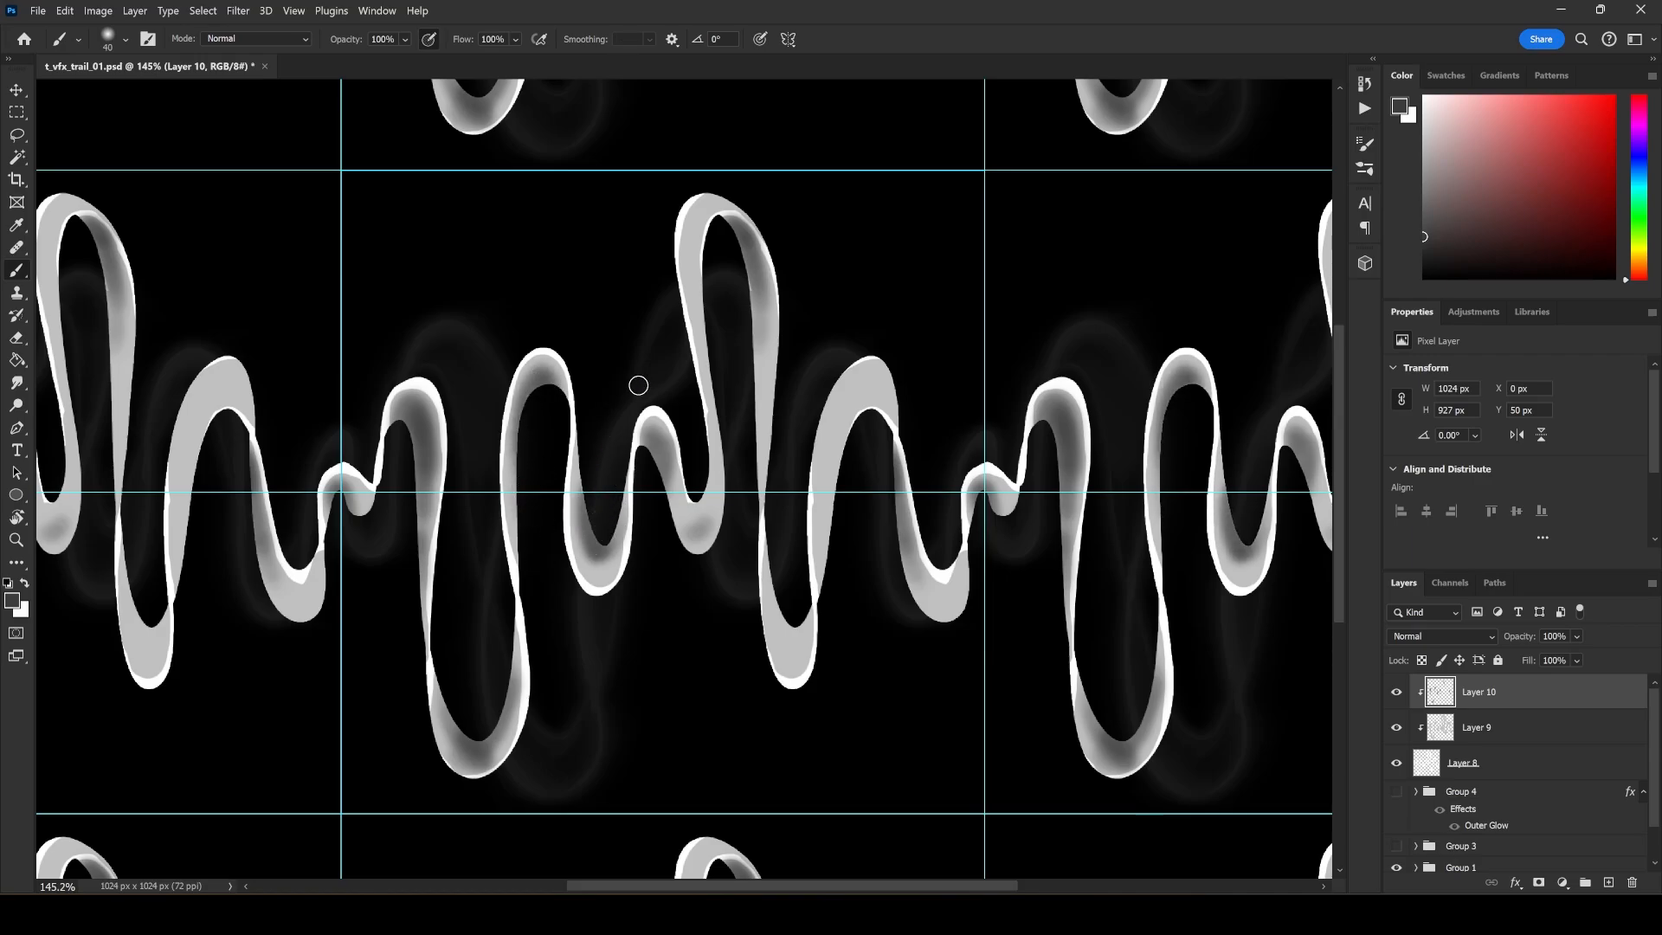
pyautogui.click(1514, 883)
pyautogui.click(1568, 863)
pyautogui.press('Escape')
# Add an Outer Glow to Layer 8 with a range of 100% and a size of 21 px.
pyautogui.click(1515, 765)
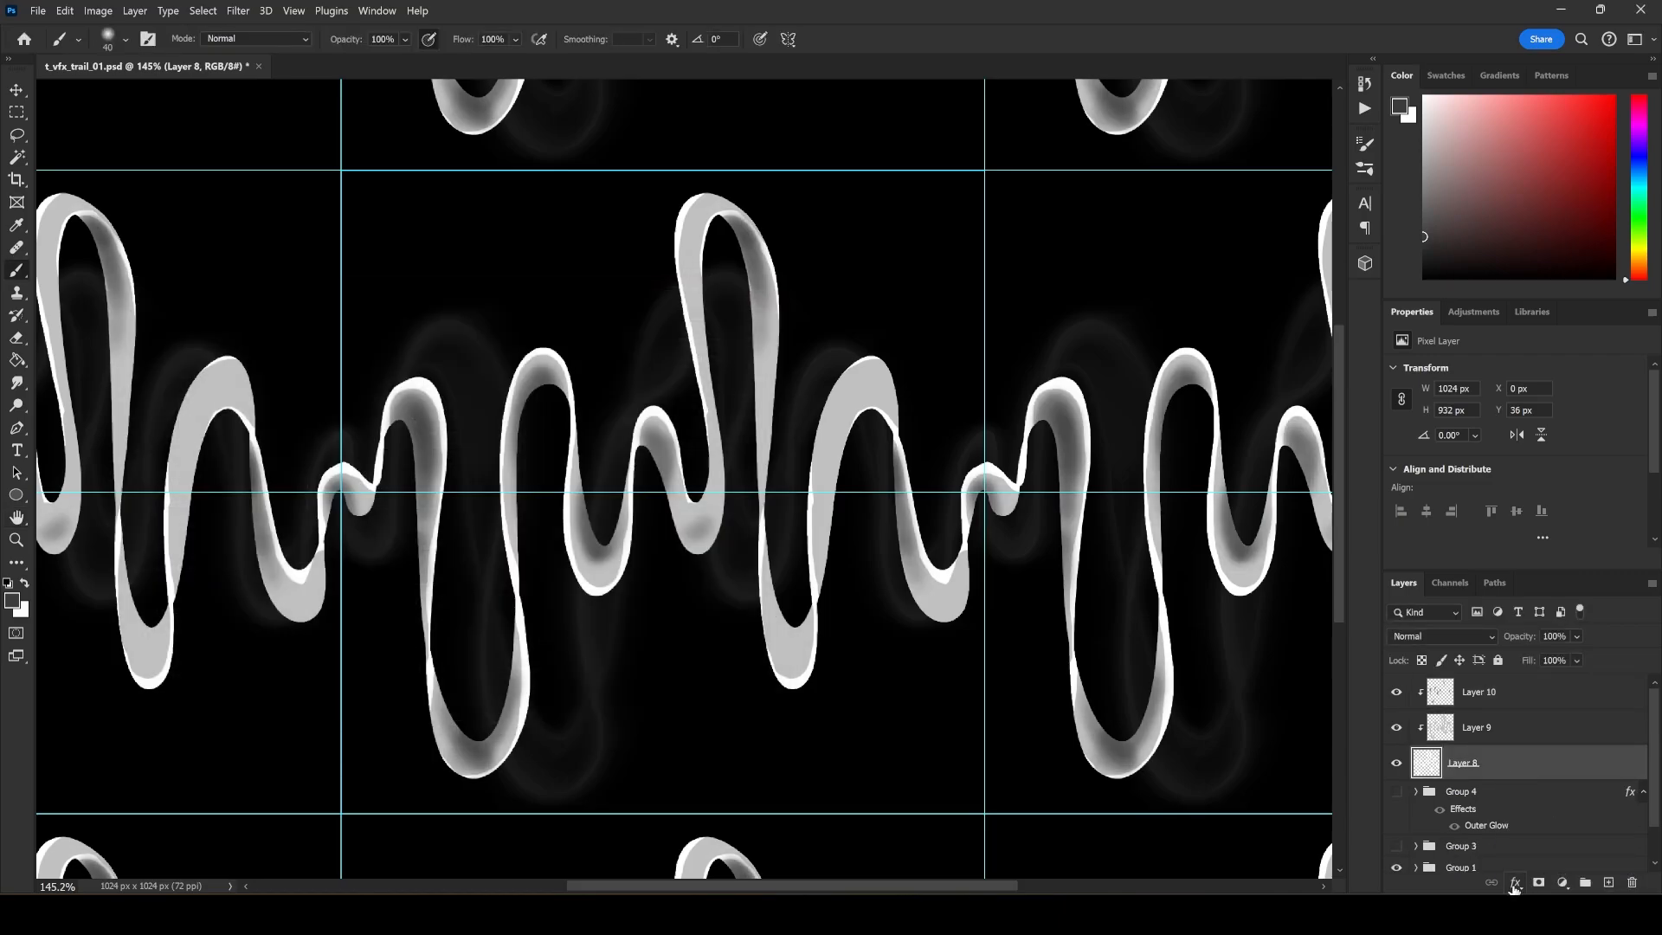
pyautogui.click(1514, 883)
pyautogui.click(1551, 860)
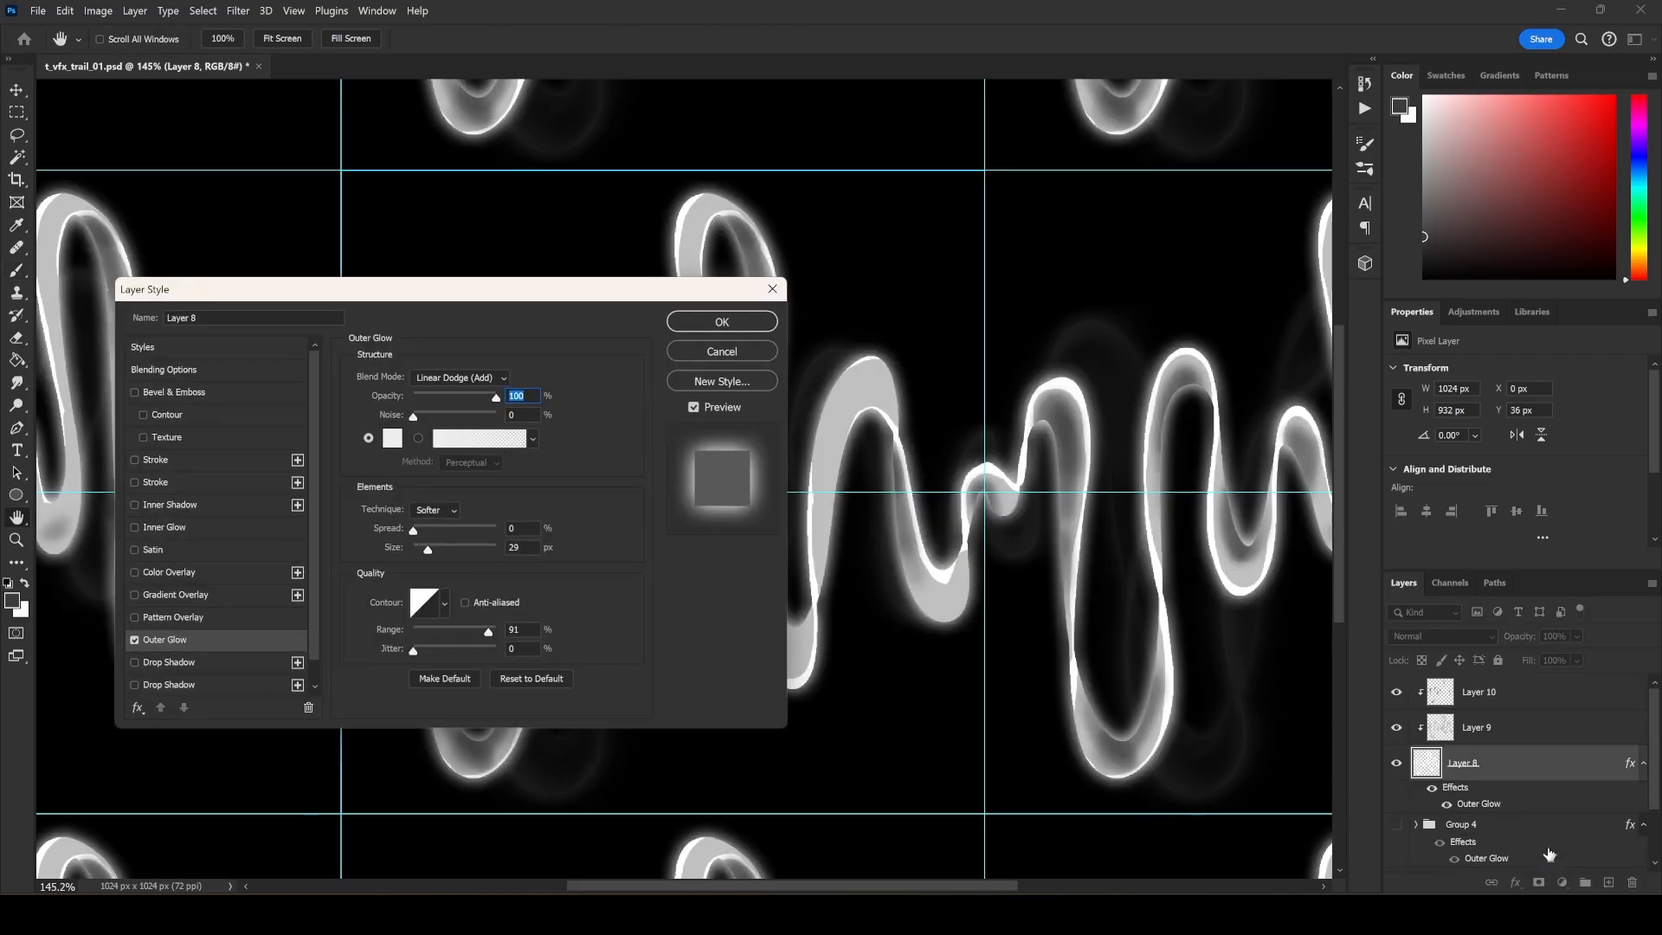
pyautogui.click(520, 631)
pyautogui.moveTo(427, 549); pyautogui.dragTo(425, 549)
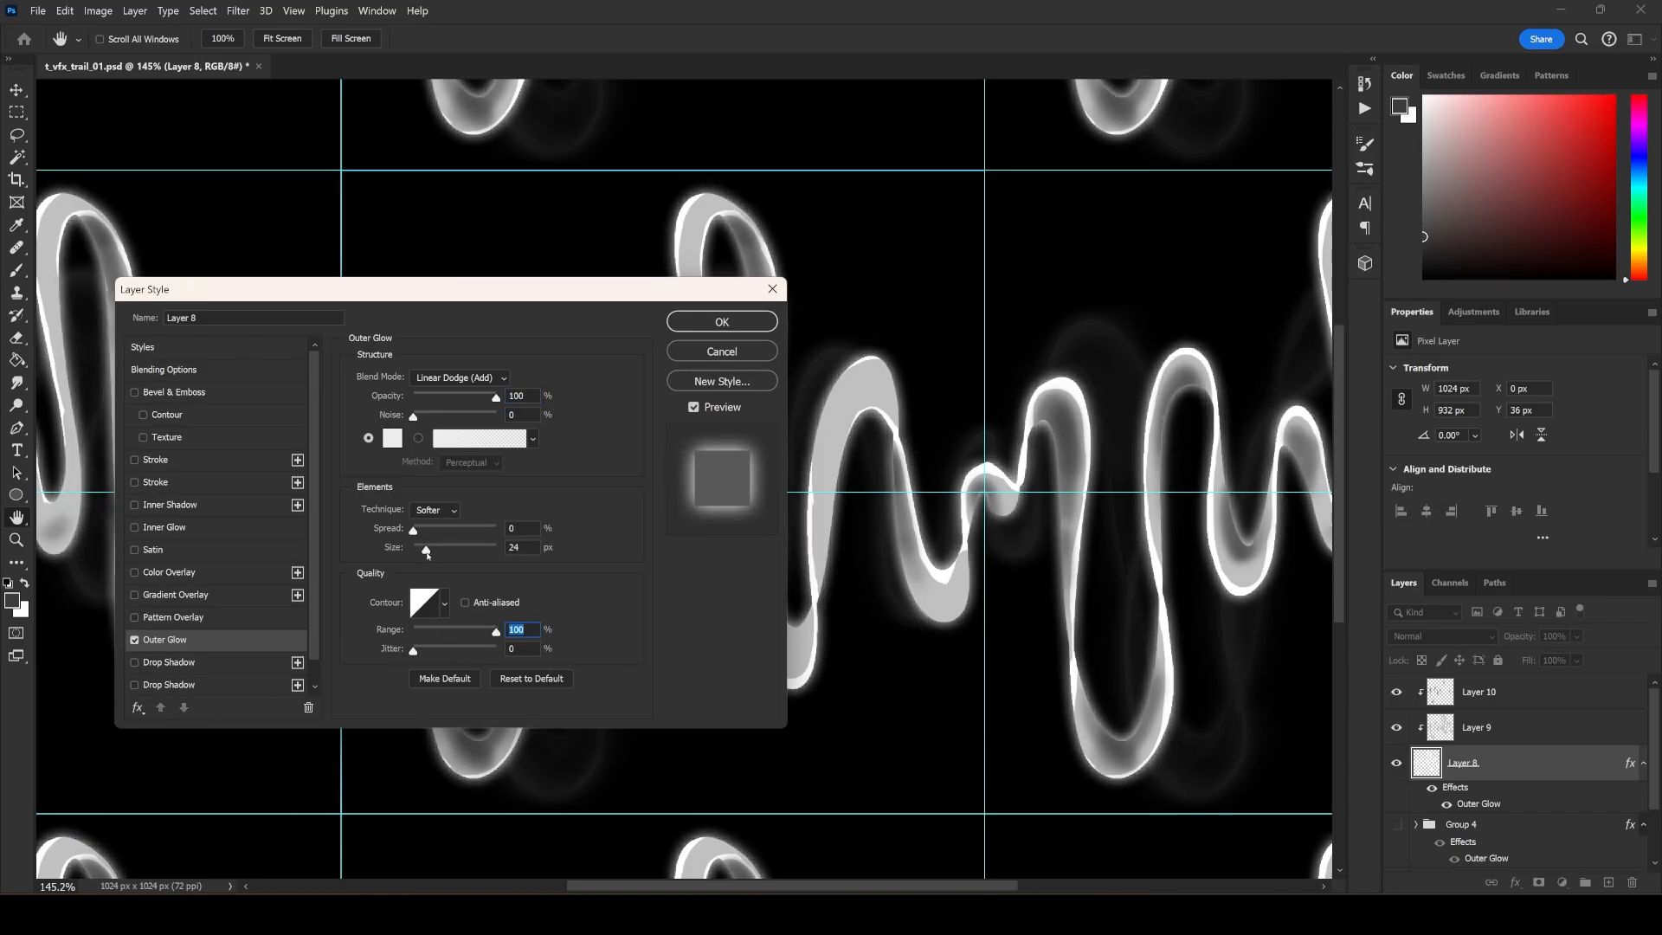
pyautogui.click(717, 321)
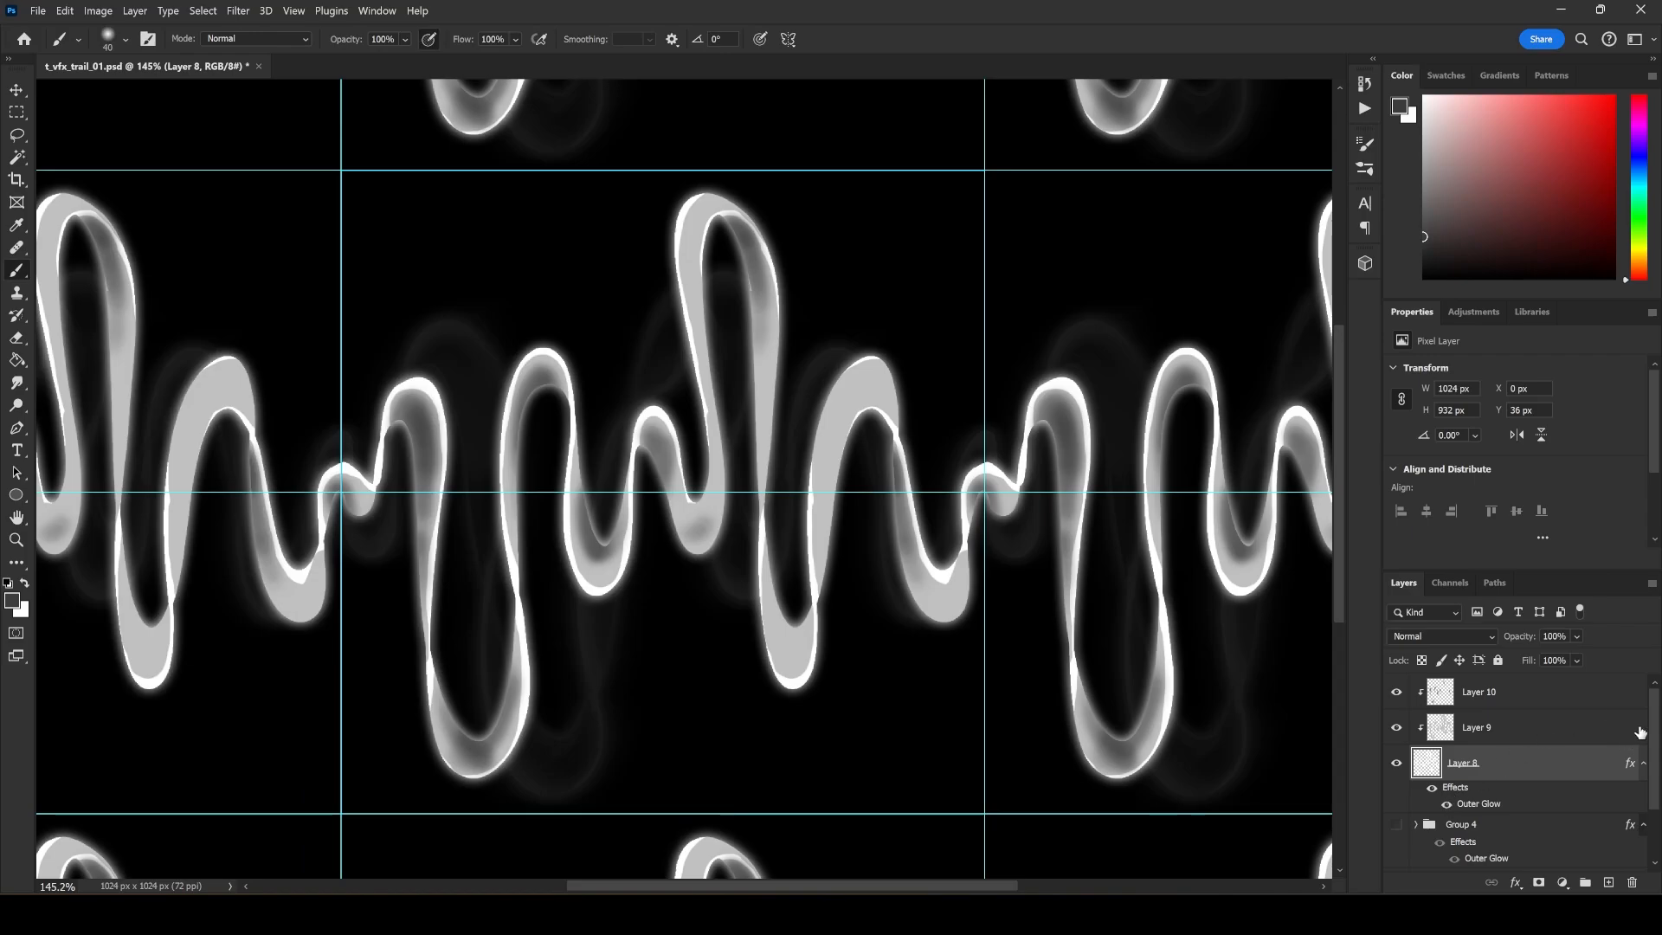
# Group Layers 8, 9 and 10 of the new ribbon and hide Group 1.
pyautogui.scroll(-2, 1558, 729)
pyautogui.scroll(2, 1503, 725)
pyautogui.keyDown('shift'); pyautogui.click(1520, 698); pyautogui.keyUp('shift')
pyautogui.hotkey('ctrl', 'g')
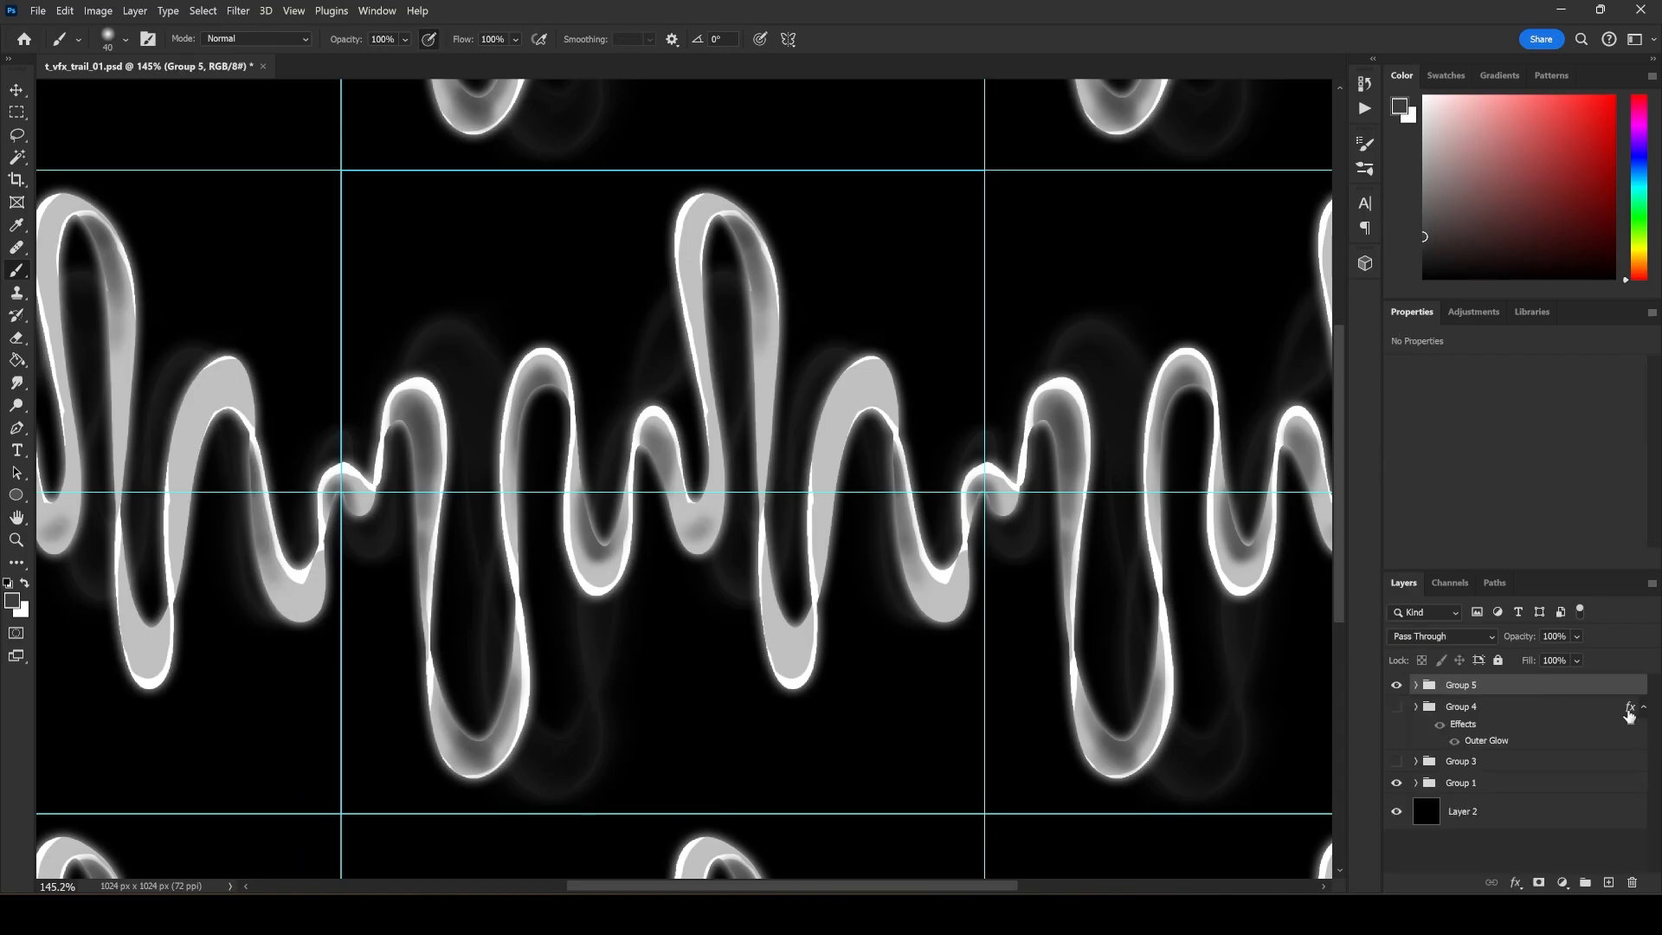
pyautogui.click(1400, 782)
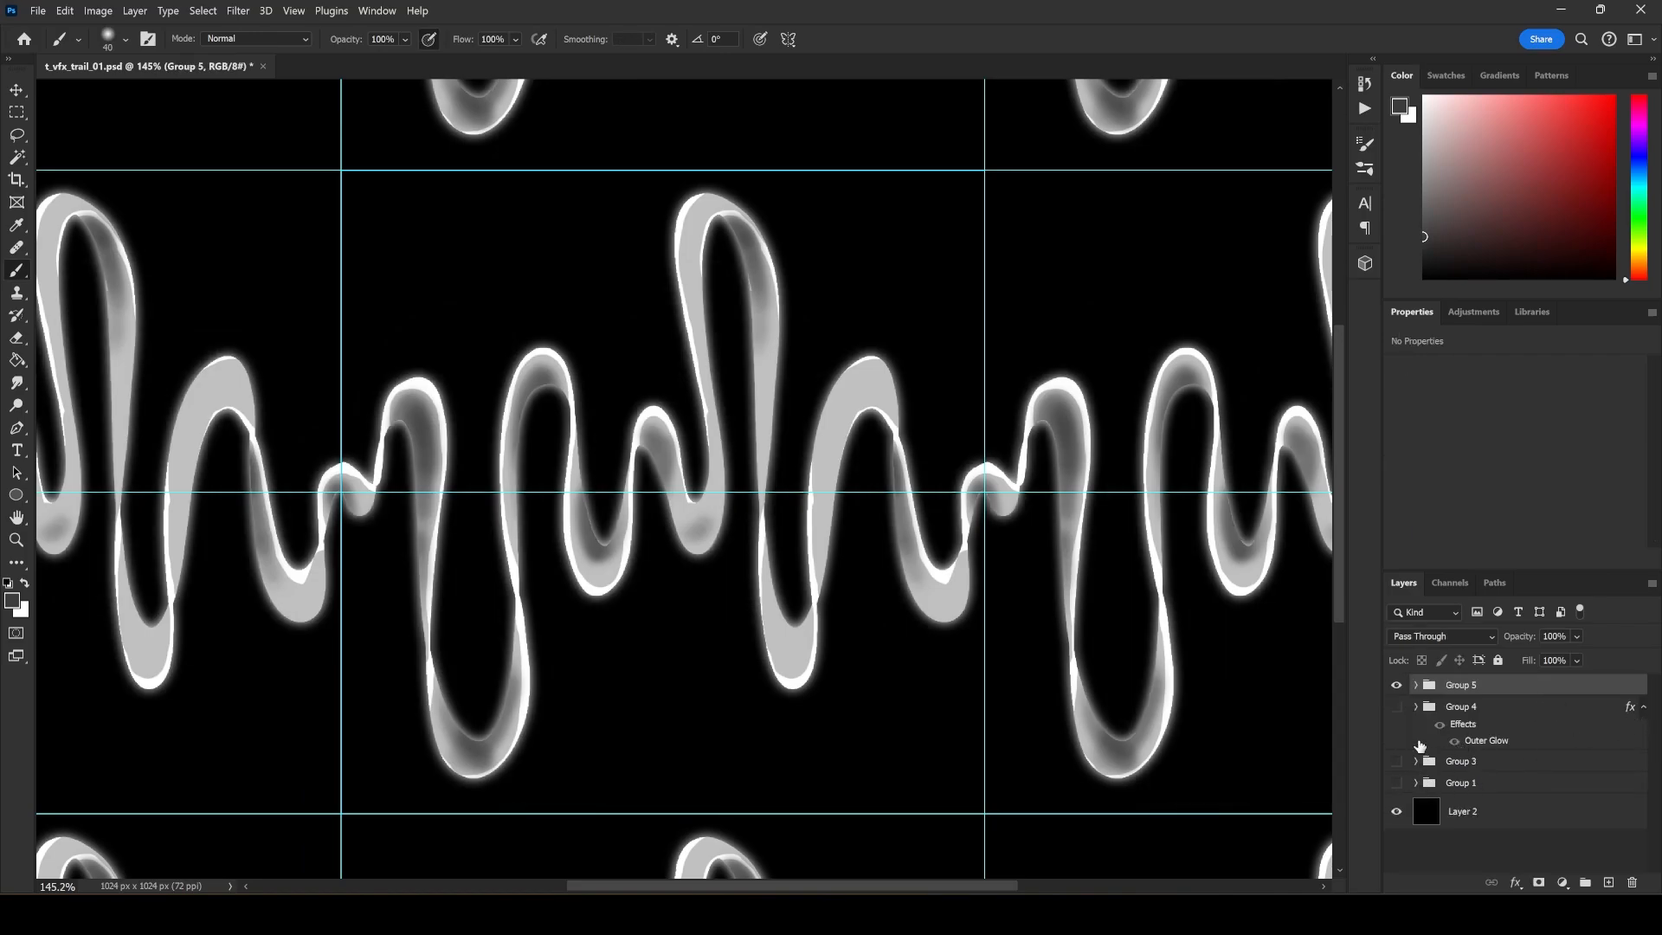
# Hide Group 5 and view Group 4 and Group 3 on their own in turn.
pyautogui.click(1397, 686)
pyautogui.click(1397, 706)
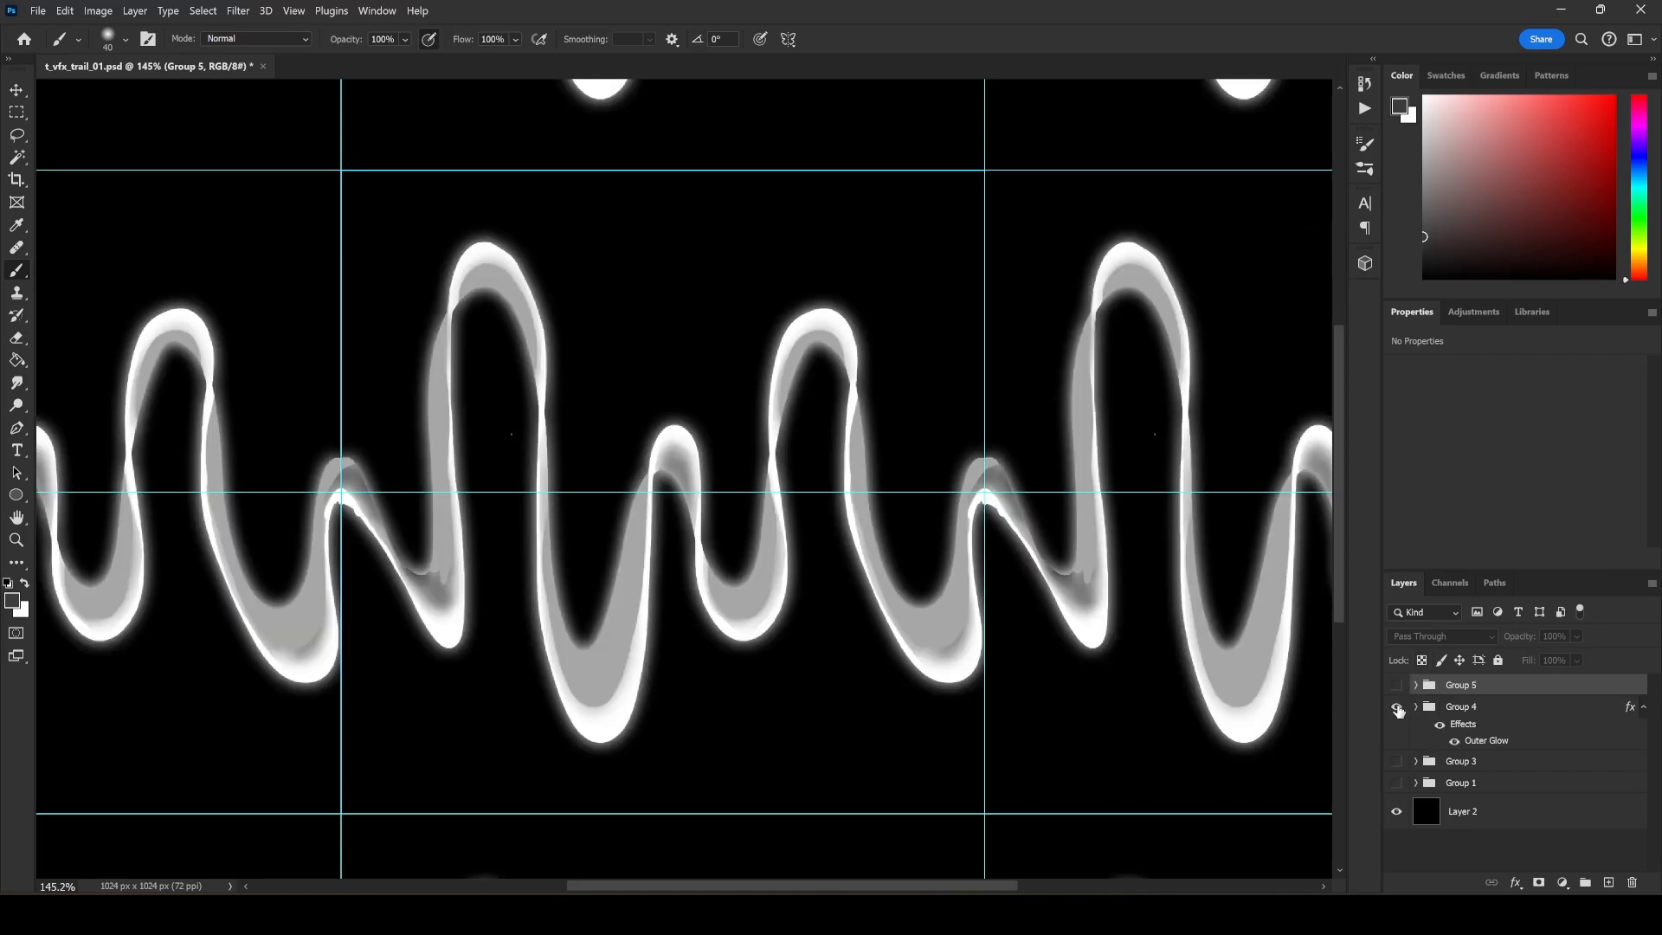
pyautogui.click(1397, 708)
pyautogui.click(1397, 761)
pyautogui.click(1397, 761)
# Raise Group 1's opacity to 100% while viewing it alone, and swap its visibility back to Group 5.
pyautogui.click(1397, 783)
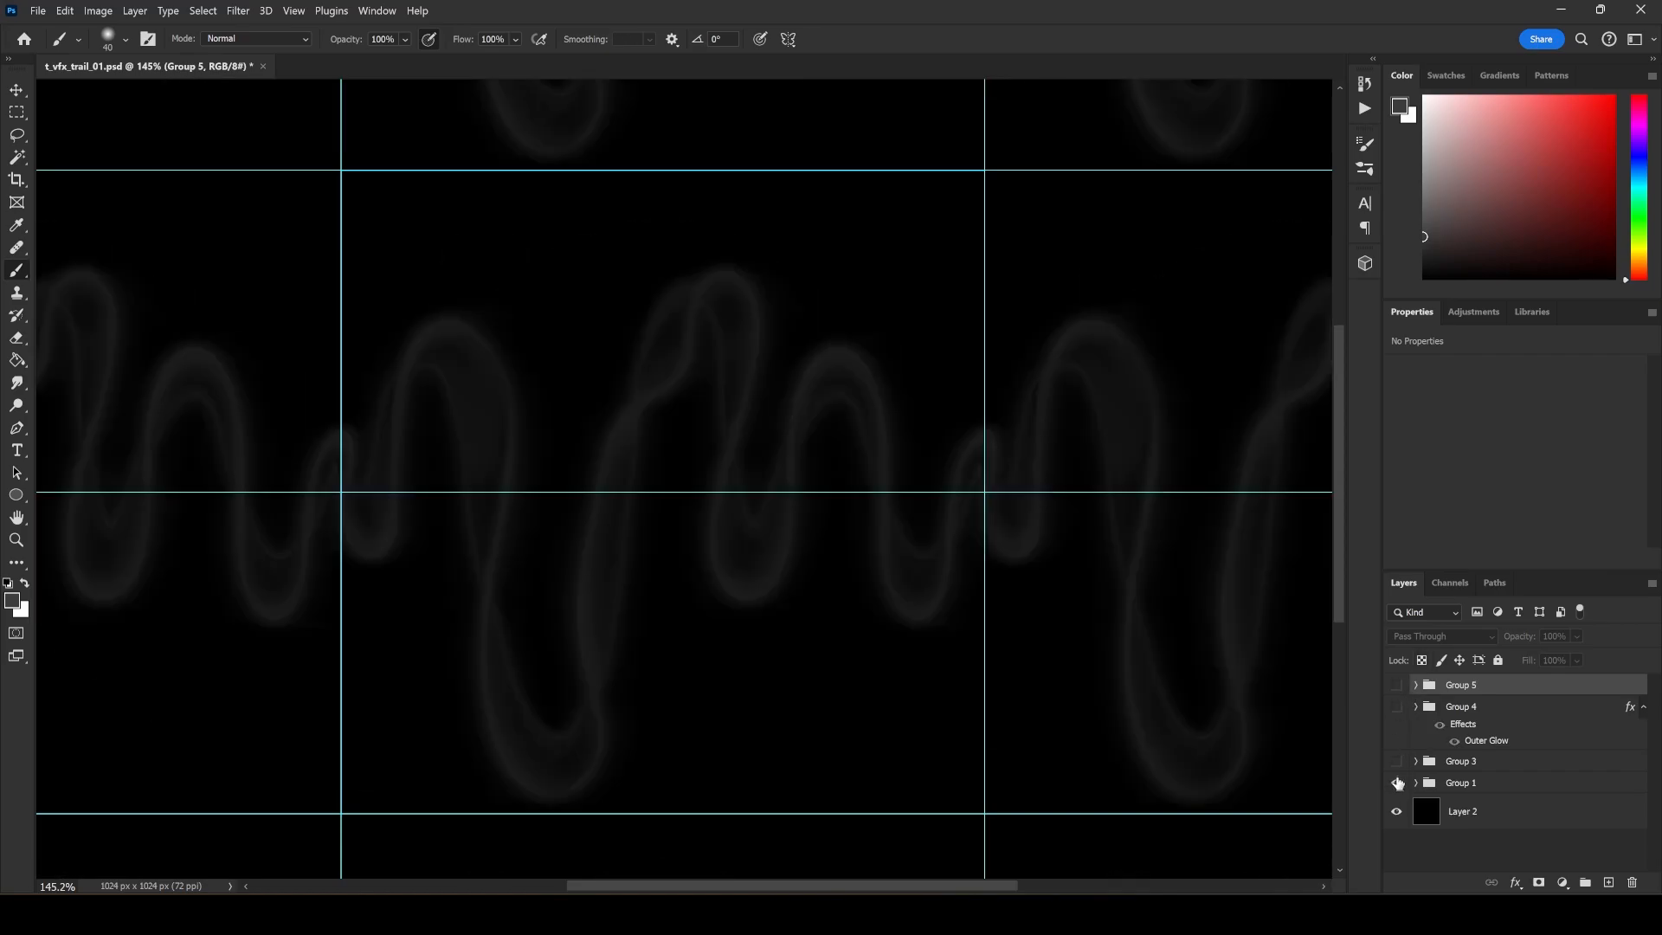
pyautogui.click(1482, 781)
pyautogui.click(1577, 637)
pyautogui.moveTo(1576, 656); pyautogui.dragTo(1649, 657)
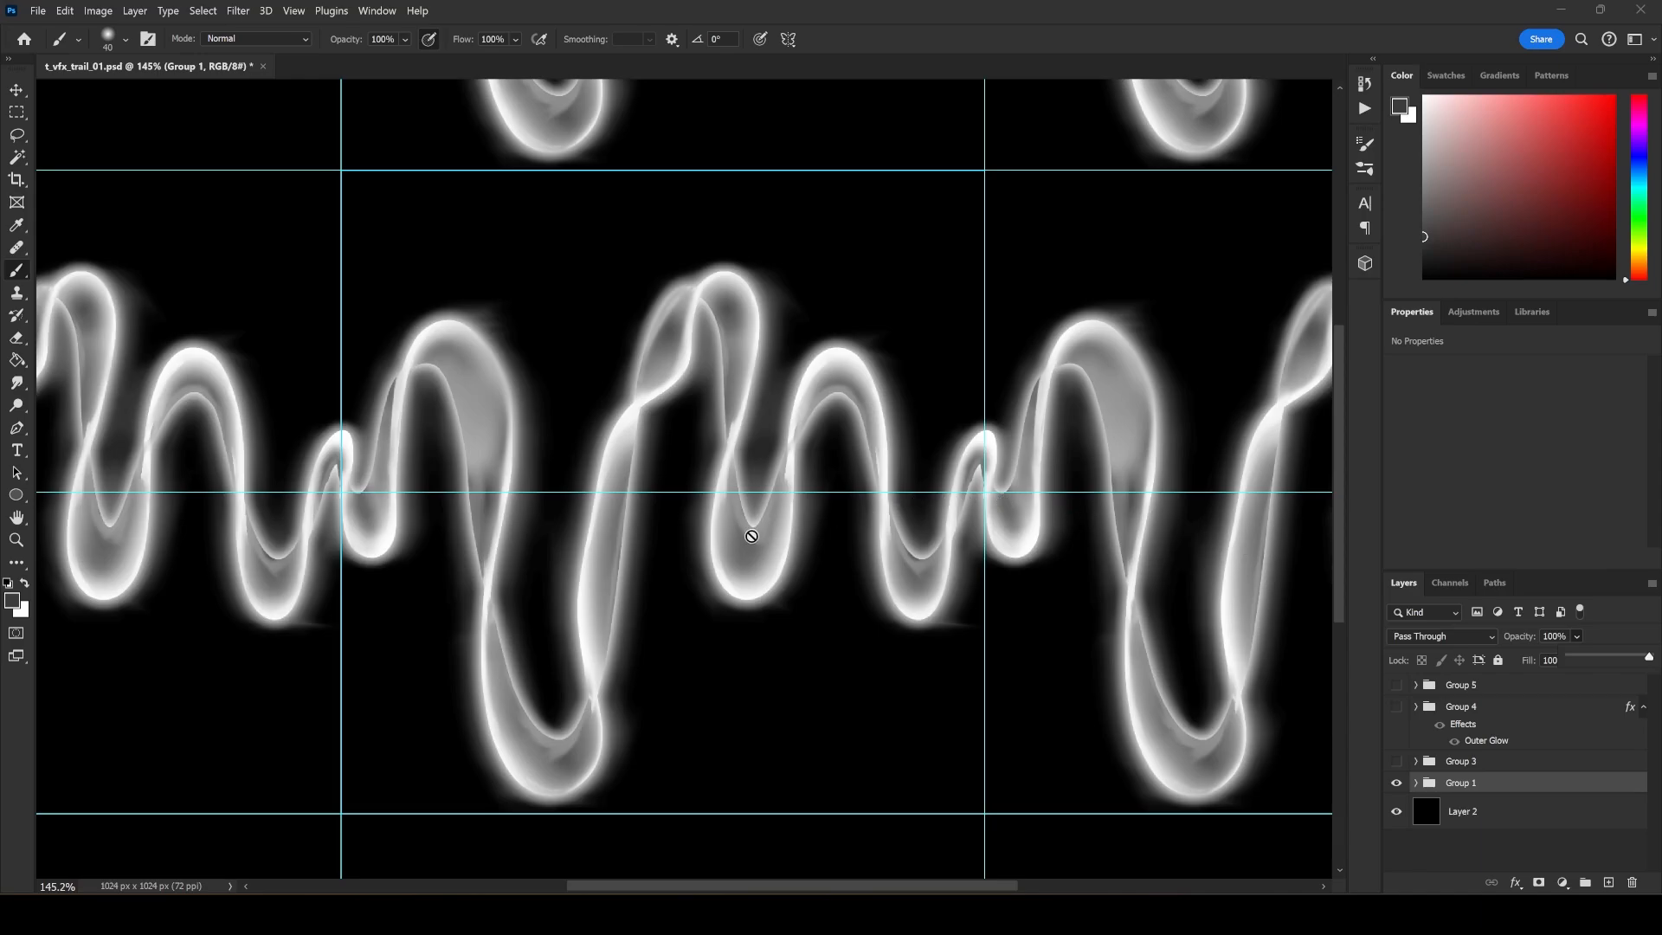
pyautogui.click(1397, 782)
pyautogui.click(1397, 685)
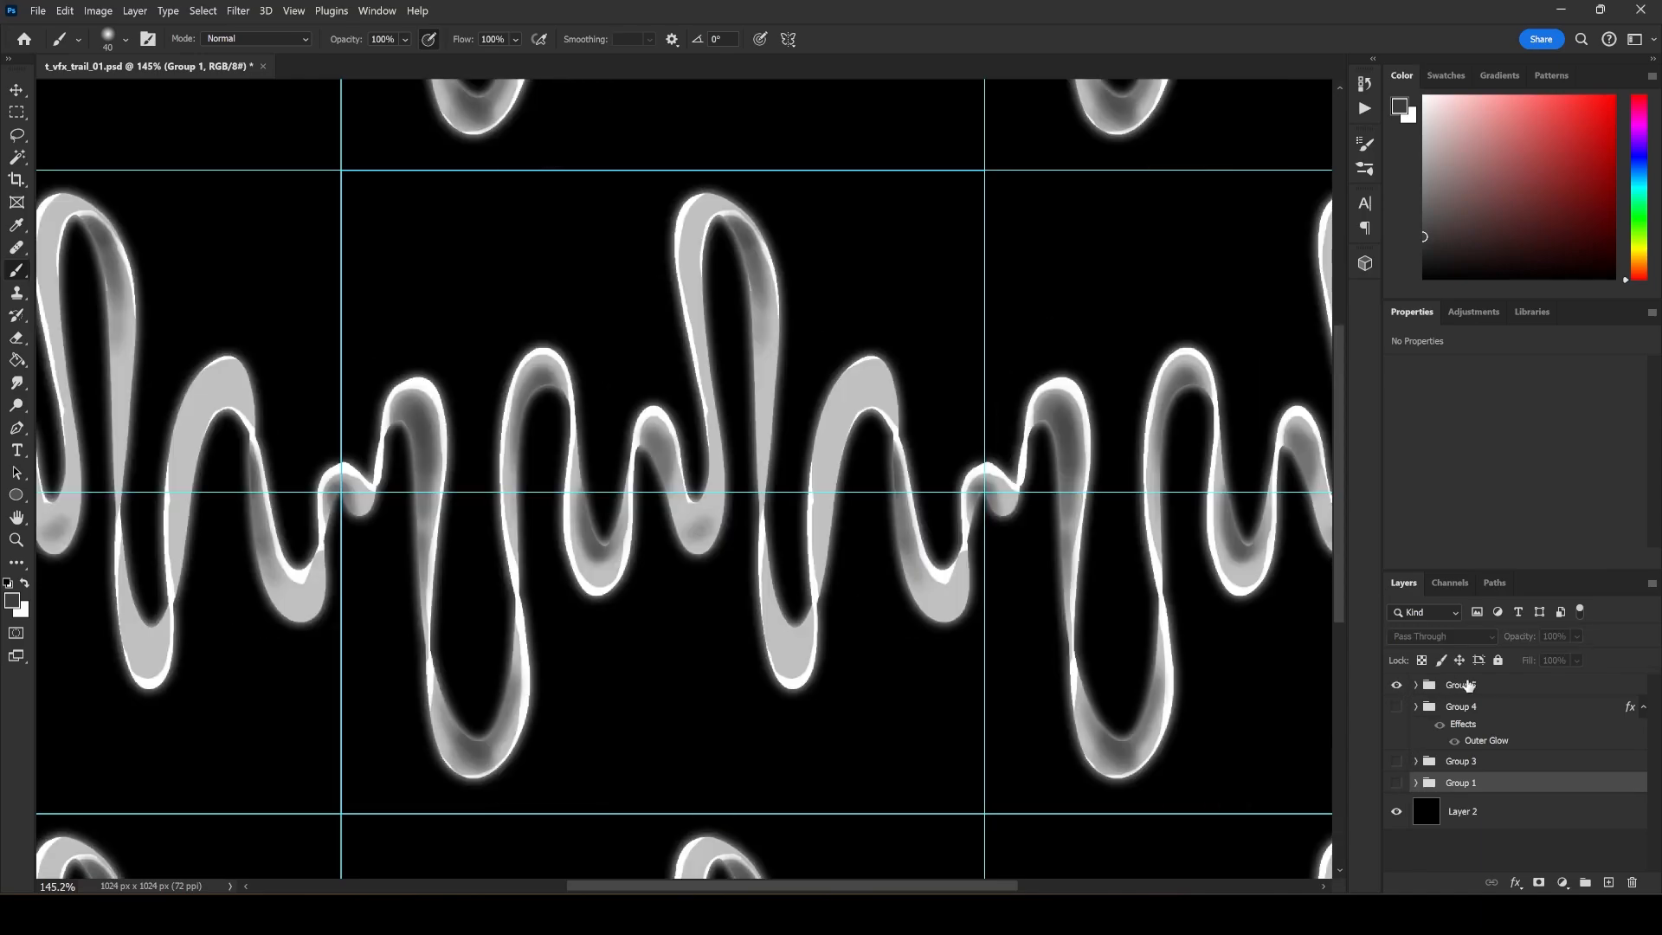
# Expand Group 5 and add a new clipped layer above Layer 10.
pyautogui.click(1443, 685)
pyautogui.click(1416, 685)
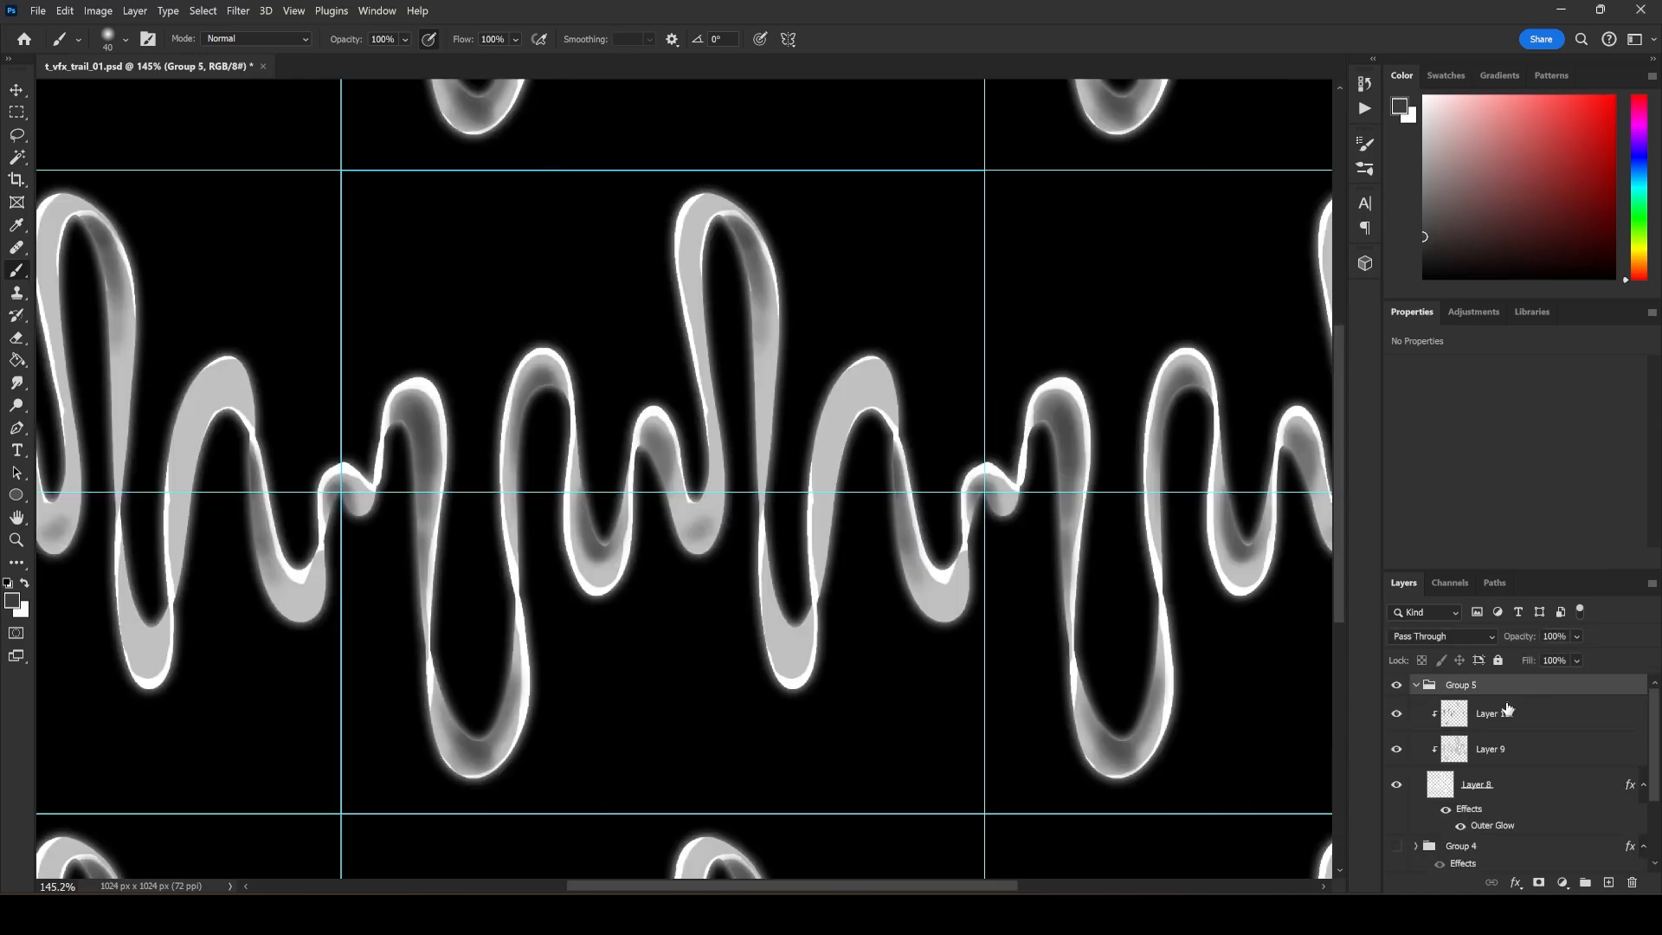
pyautogui.click(1506, 711)
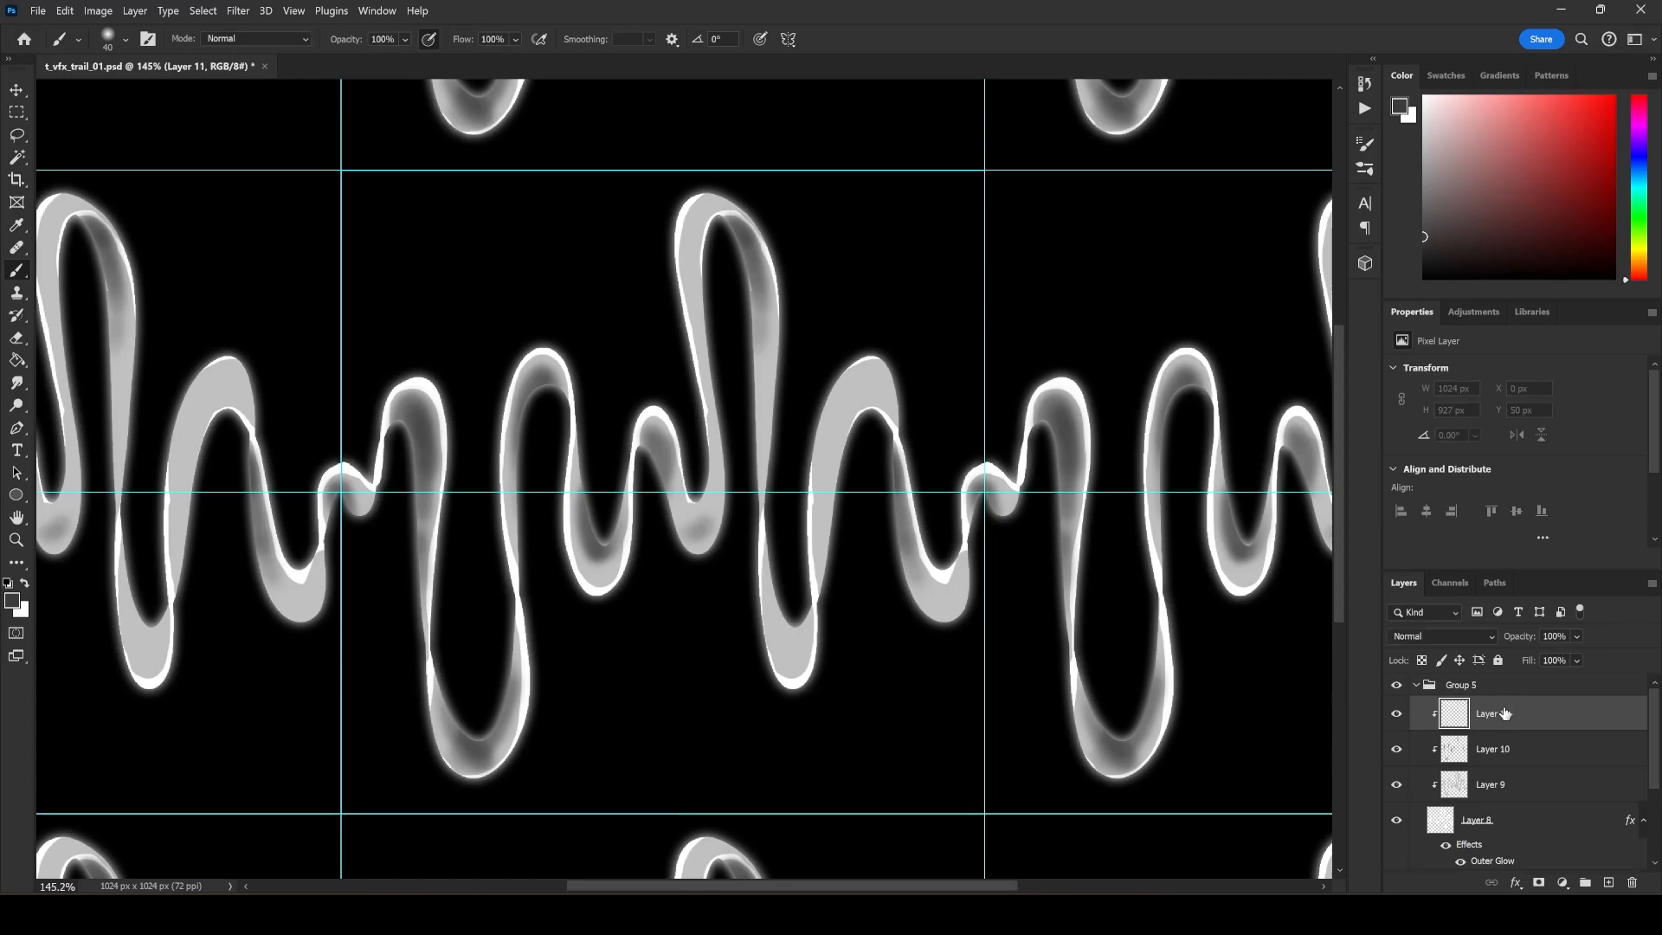
# Switch to white with a Hard Round brush and reduce its size to 15 px after a test stroke near the small crest.
pyautogui.press('x')
pyautogui.rightClick(658, 532)
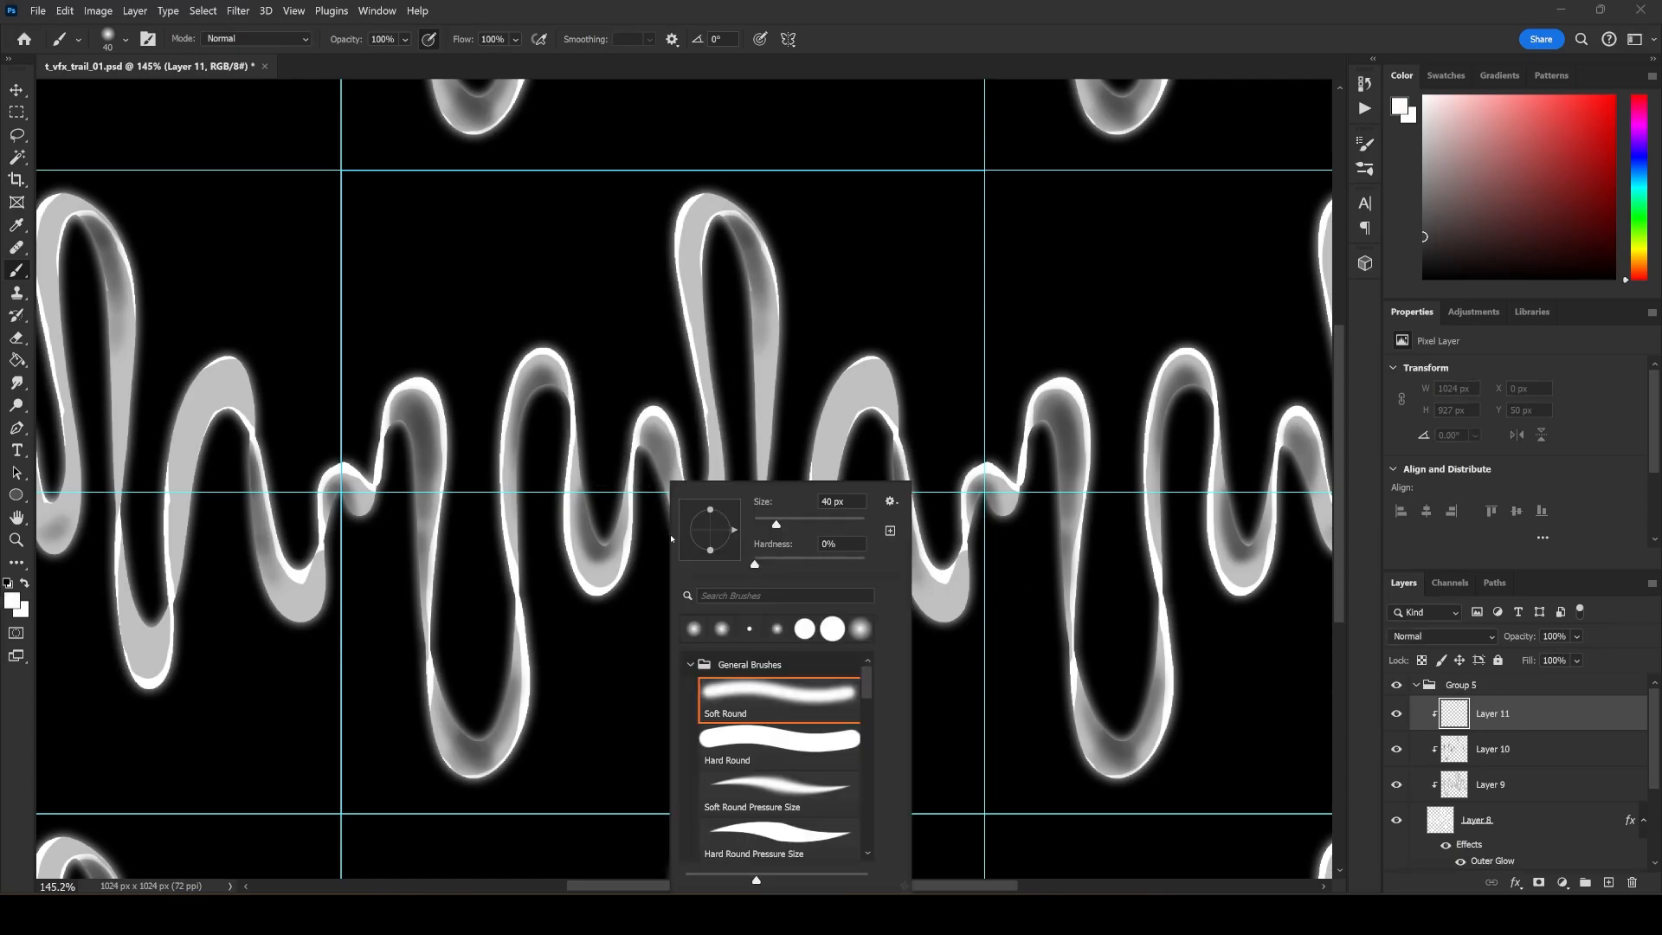
pyautogui.click(770, 731)
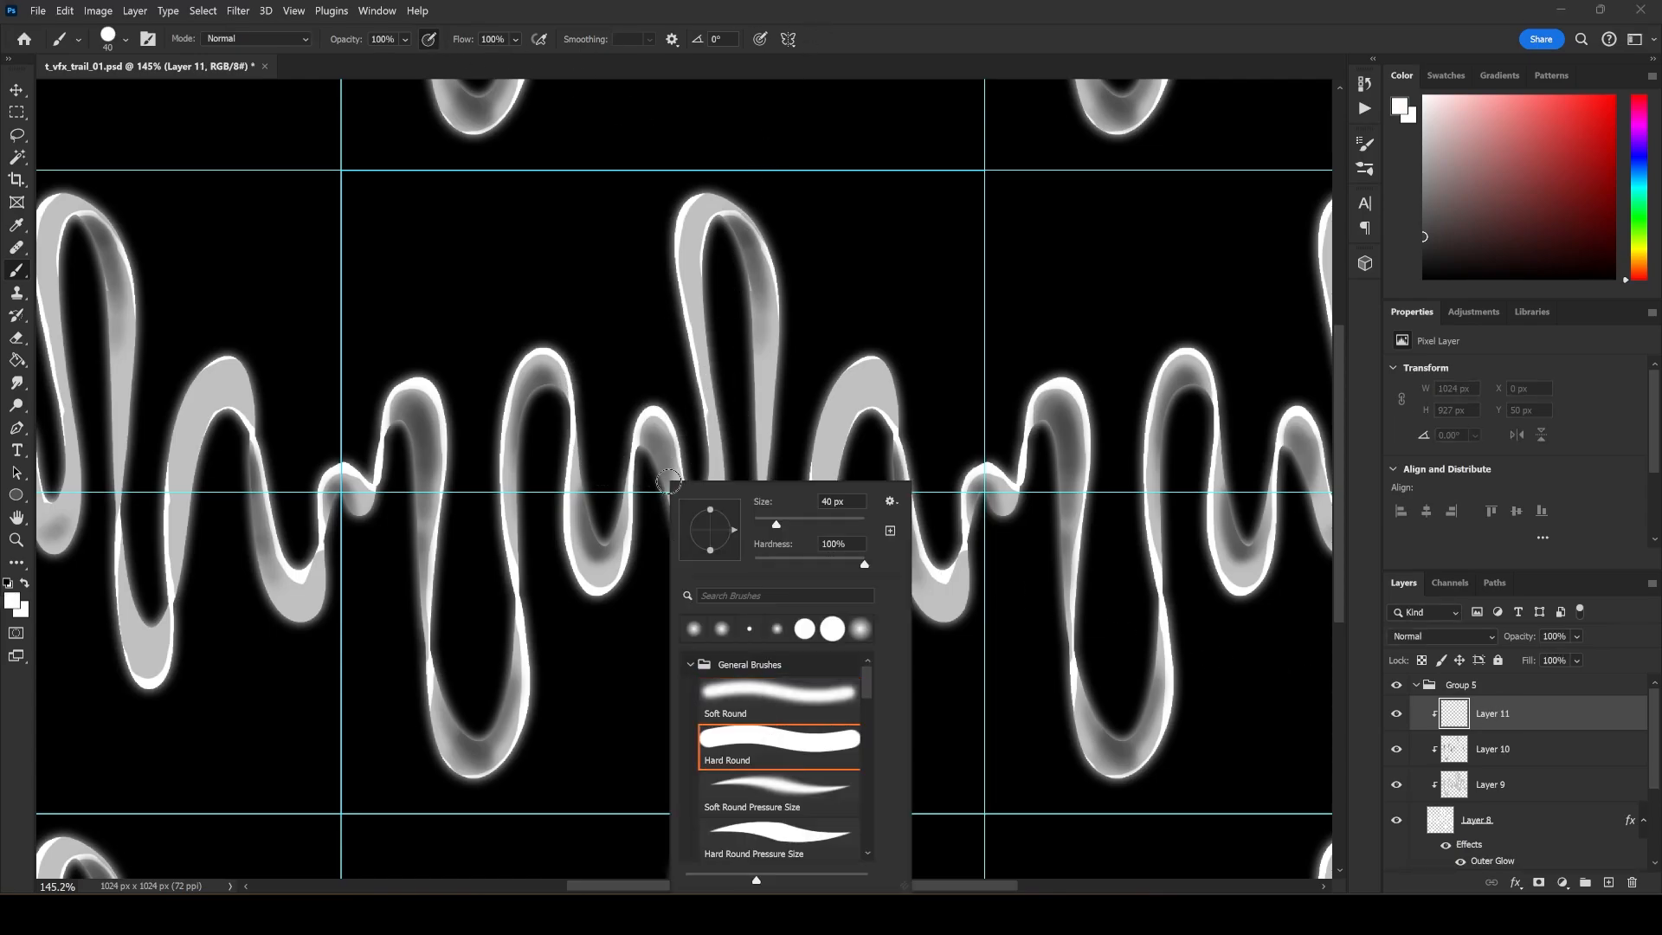
pyautogui.click(663, 485)
pyautogui.rightClick(677, 496)
pyautogui.moveTo(811, 524); pyautogui.dragTo(796, 525)
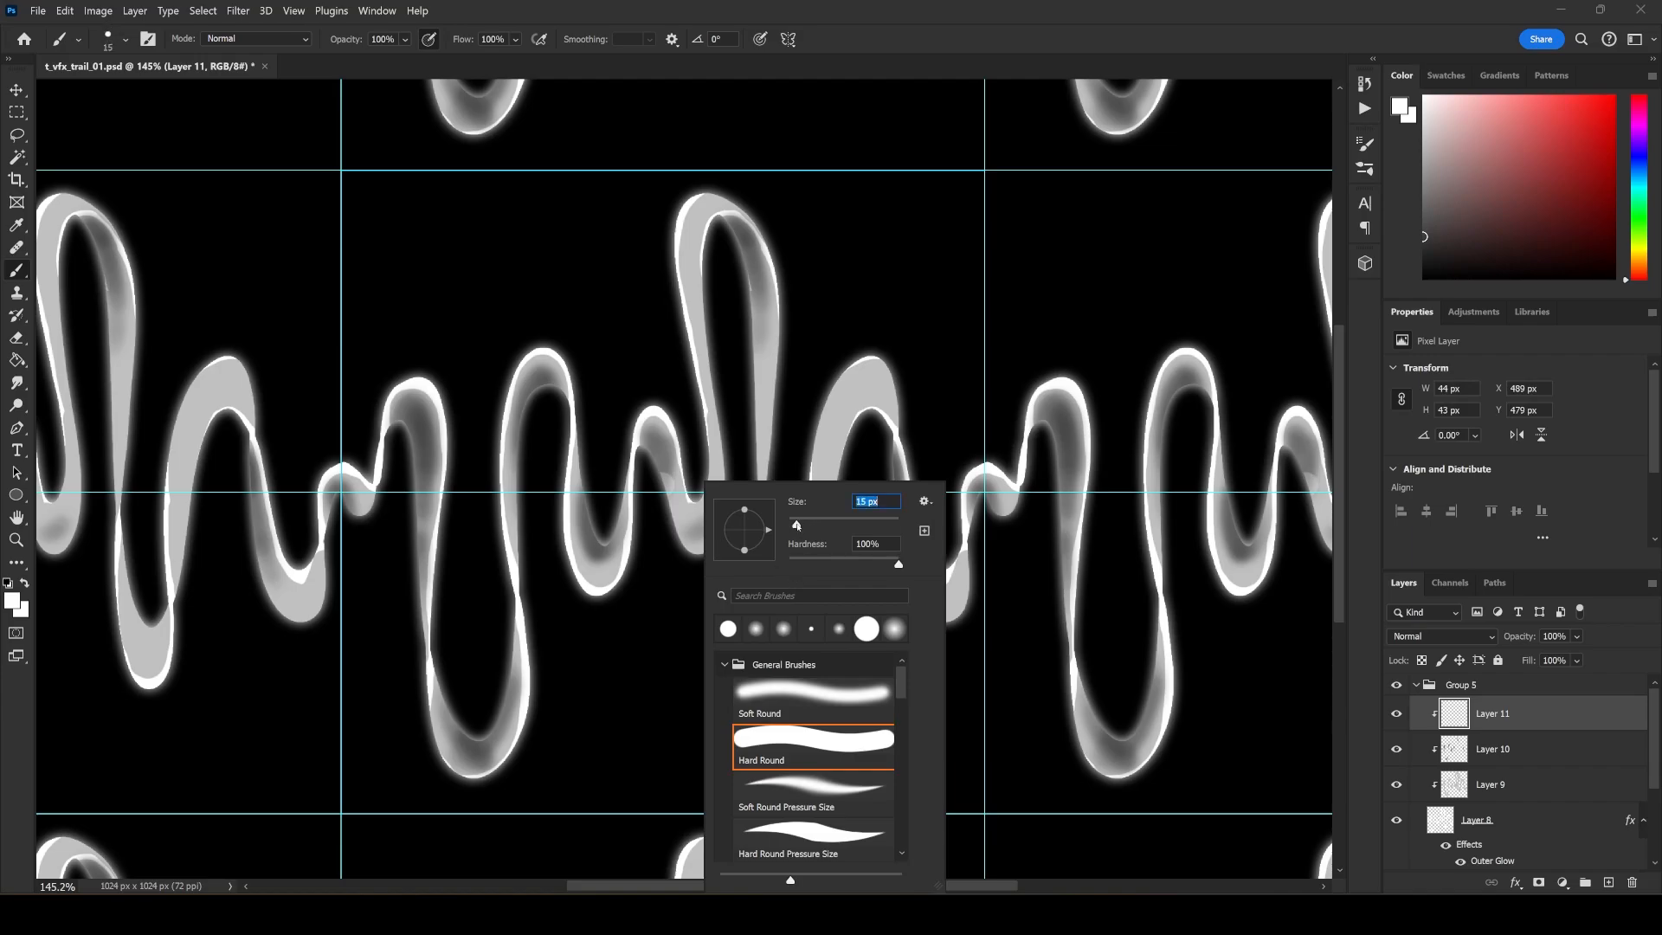
# Paint thin white highlight strokes on Layer 11 along the ribbon's inner edges, following the crests and troughs across the tile seam.
pyautogui.click(643, 451)
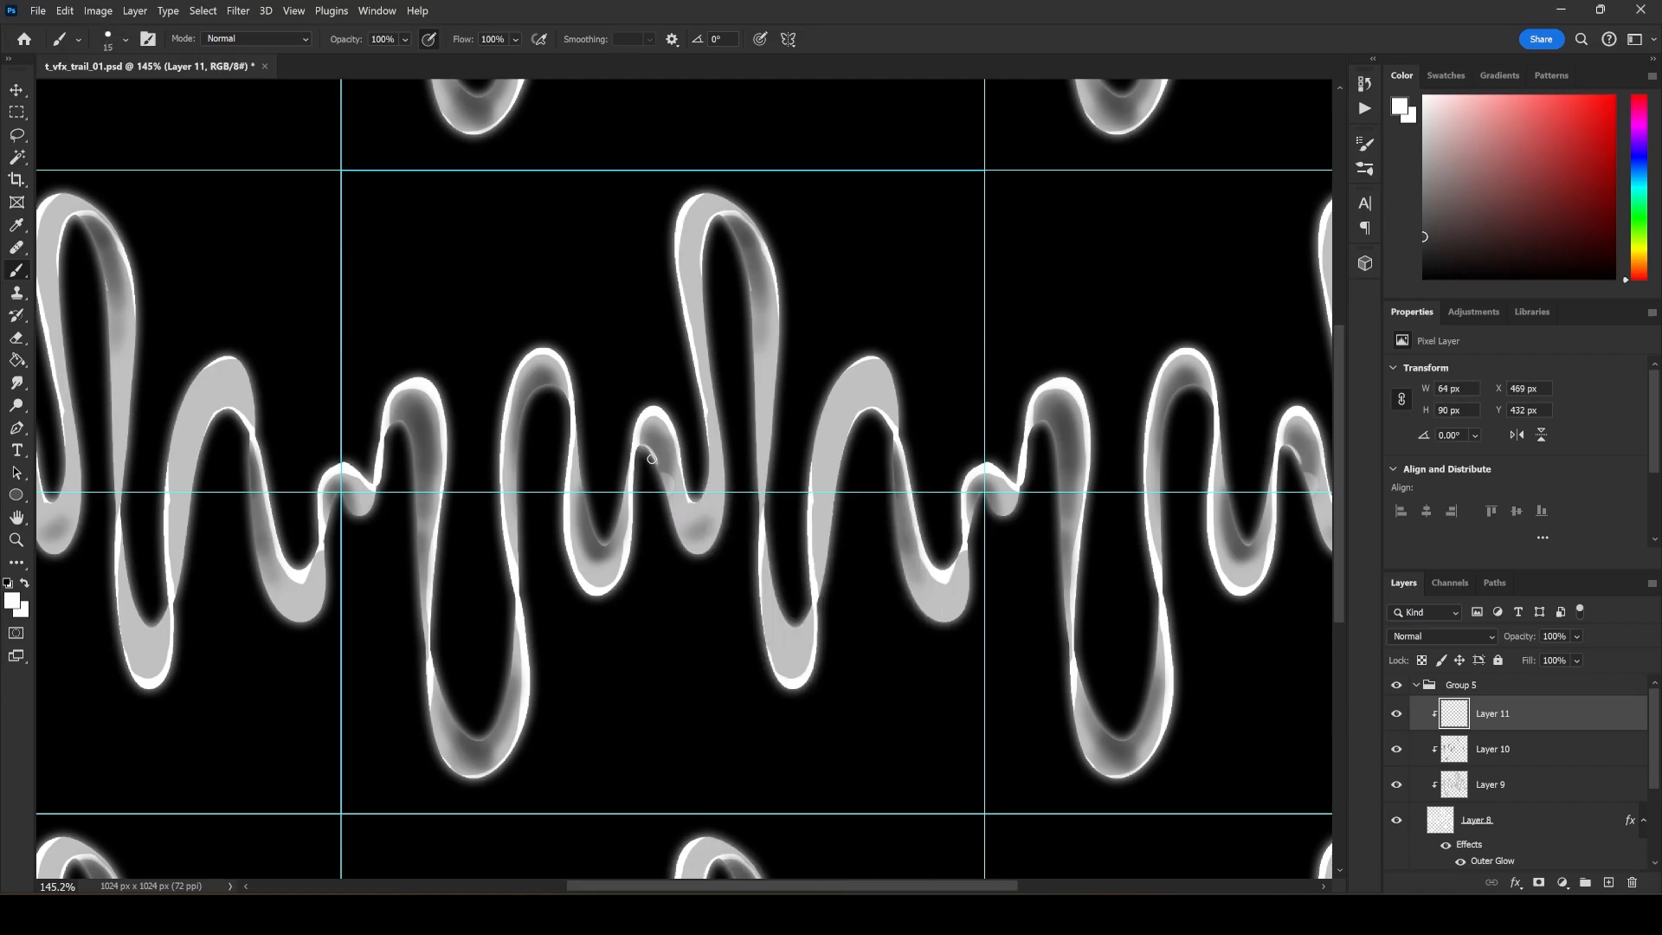
pyautogui.moveTo(664, 490); pyautogui.dragTo(685, 546)
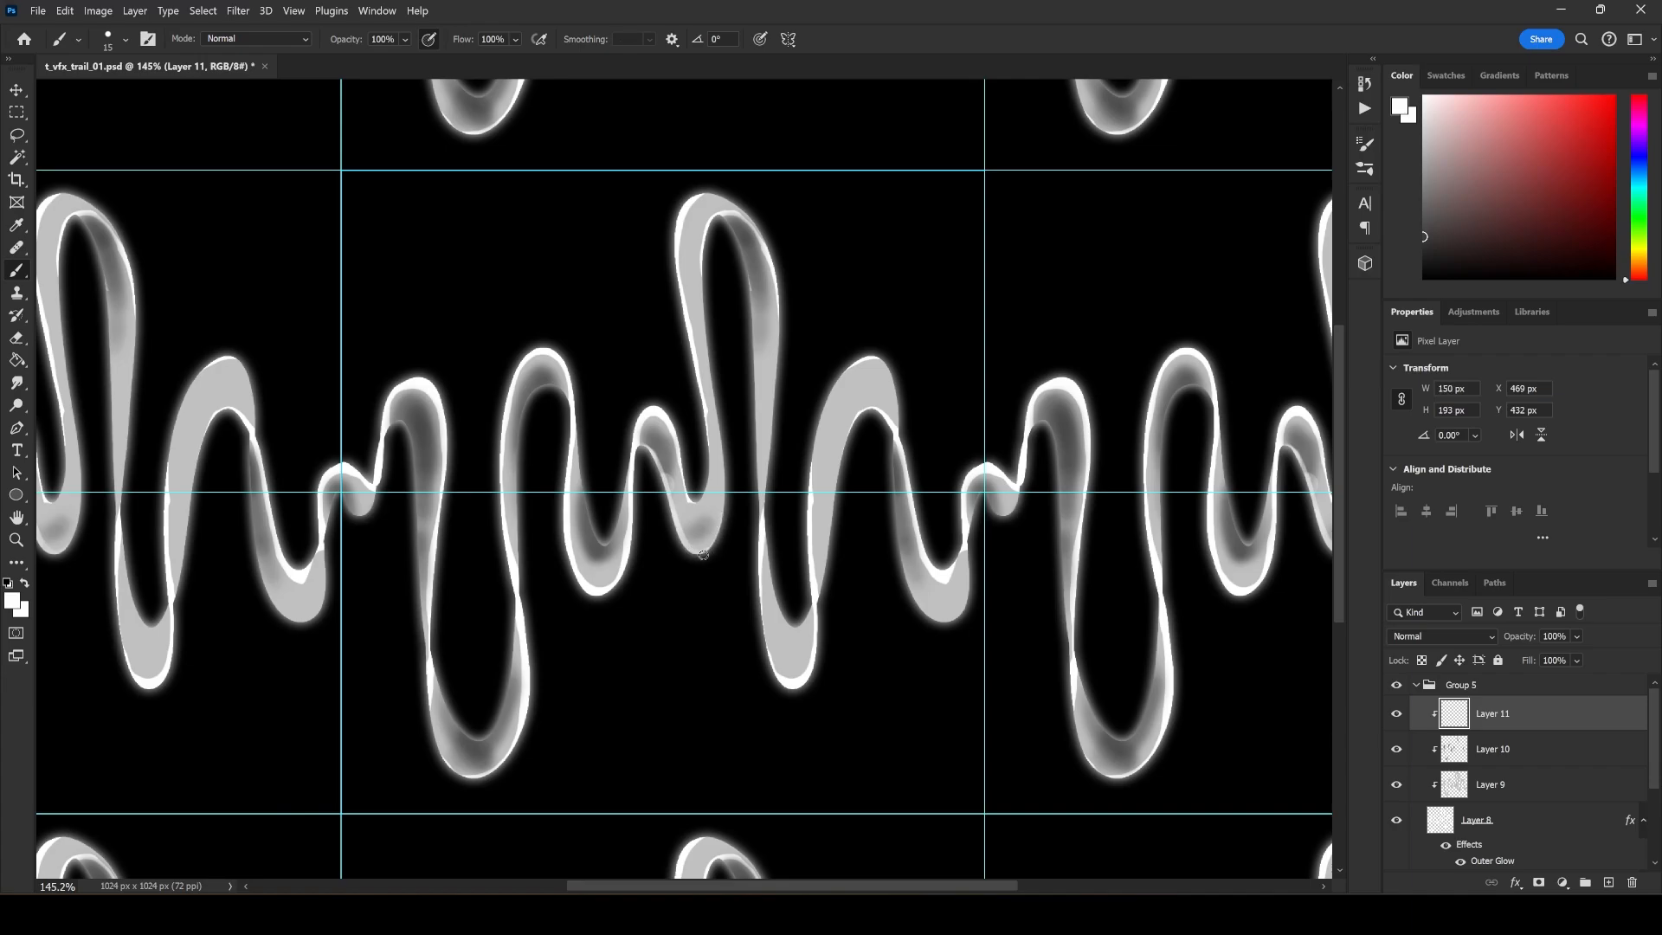
pyautogui.moveTo(704, 555)
pyautogui.mouseDown()
pyautogui.moveTo(722, 449)
pyautogui.moveTo(712, 227)
pyautogui.moveTo(738, 251)
pyautogui.moveTo(753, 429)
pyautogui.mouseUp()
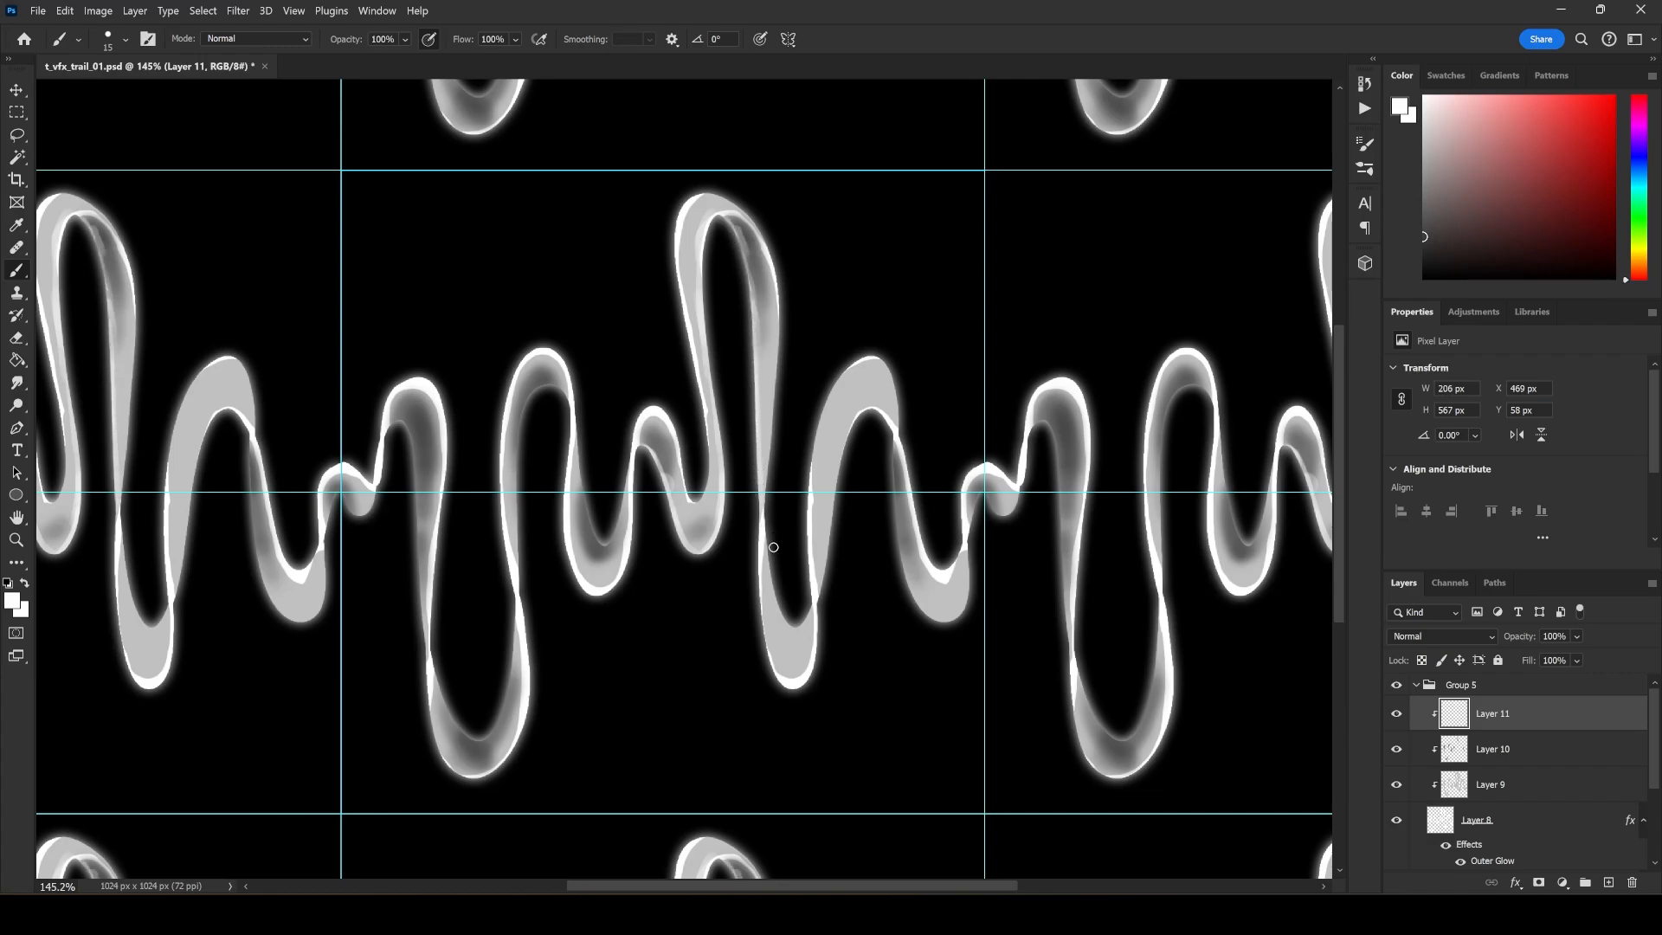
pyautogui.moveTo(796, 621); pyautogui.dragTo(805, 620)
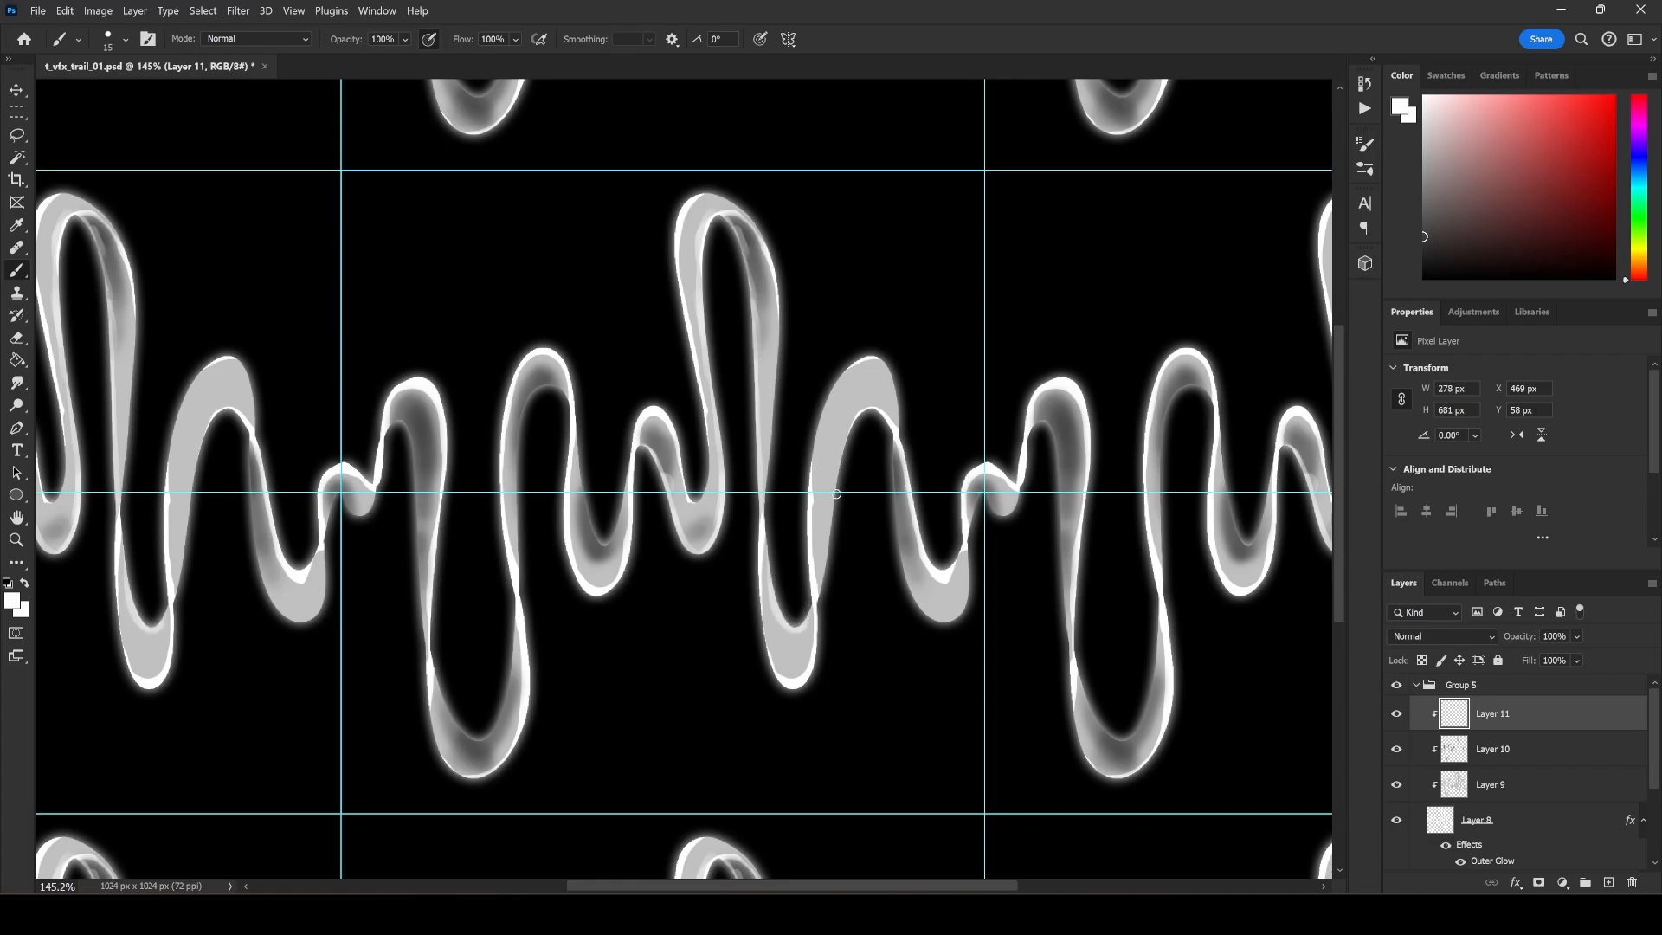
pyautogui.moveTo(836, 494)
pyautogui.mouseDown()
pyautogui.moveTo(840, 437)
pyautogui.moveTo(872, 408)
pyautogui.mouseUp()
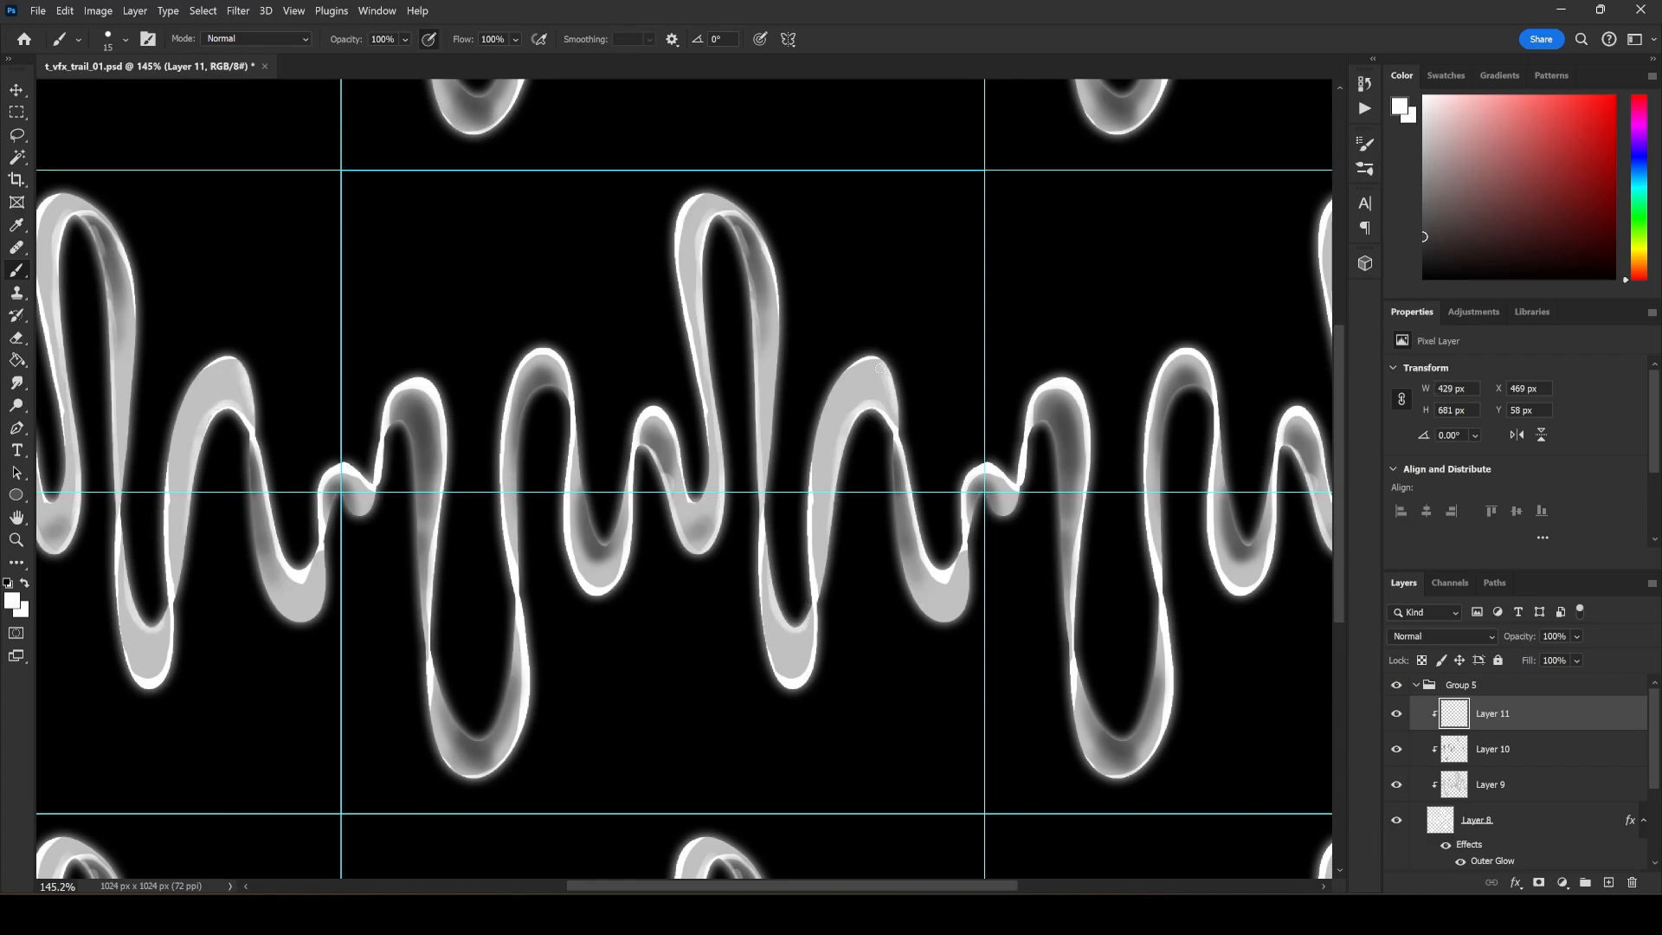
pyautogui.moveTo(861, 360); pyautogui.dragTo(836, 388)
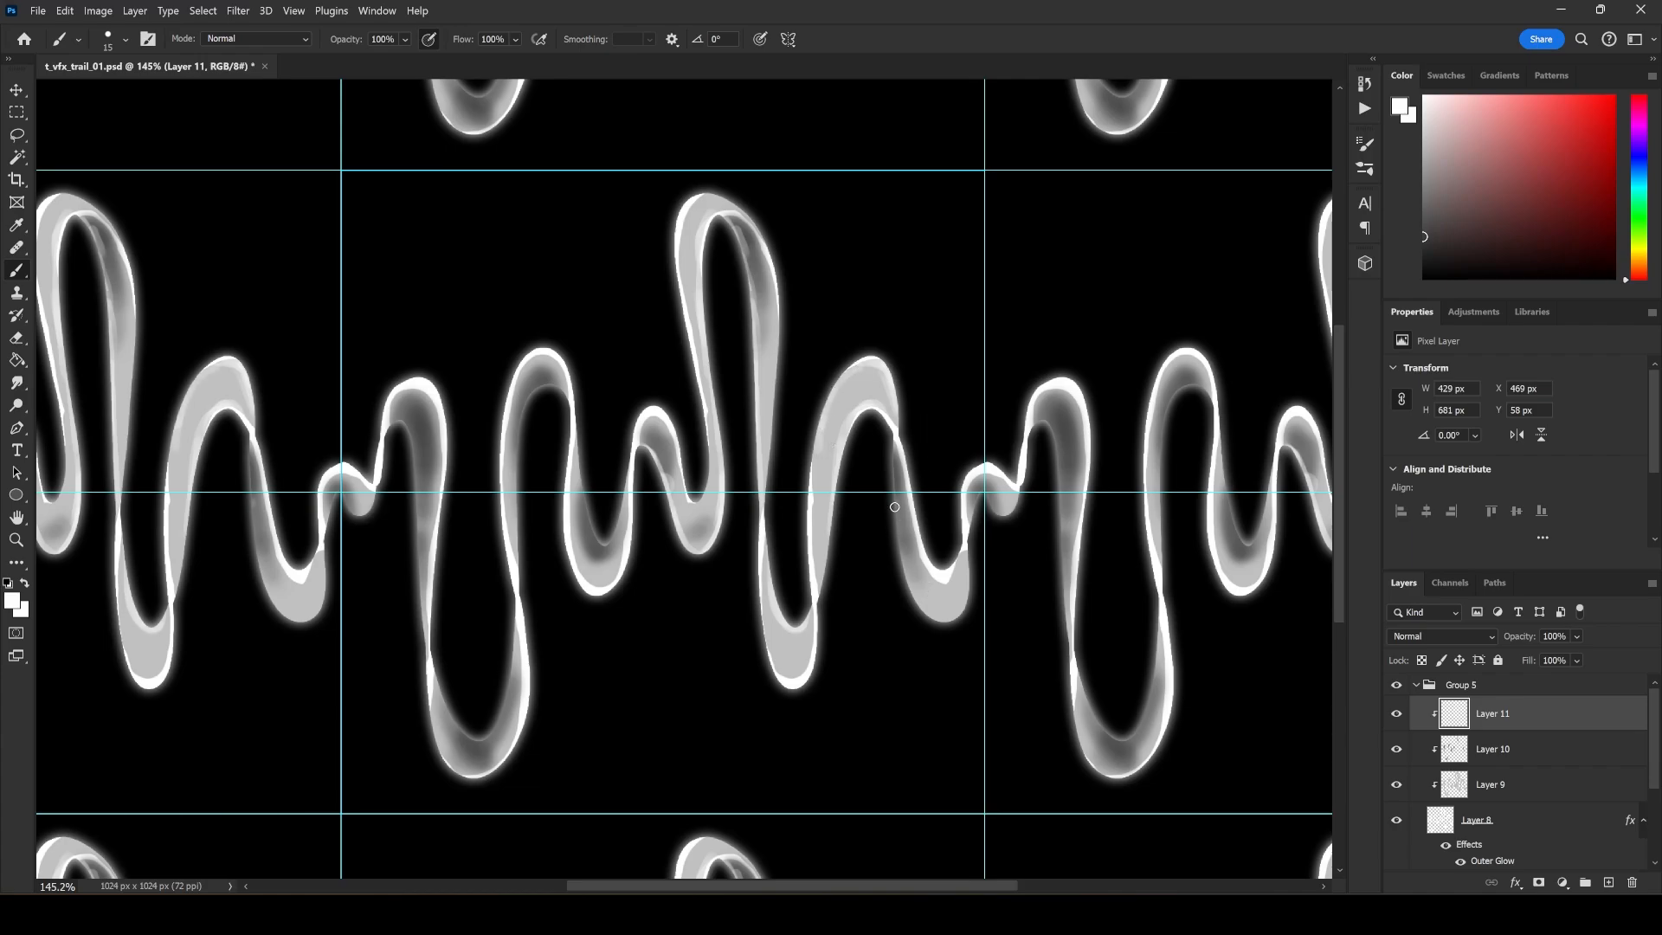
pyautogui.moveTo(899, 540)
pyautogui.mouseDown()
pyautogui.moveTo(910, 578)
pyautogui.moveTo(968, 601)
pyautogui.moveTo(986, 494)
pyautogui.mouseUp()
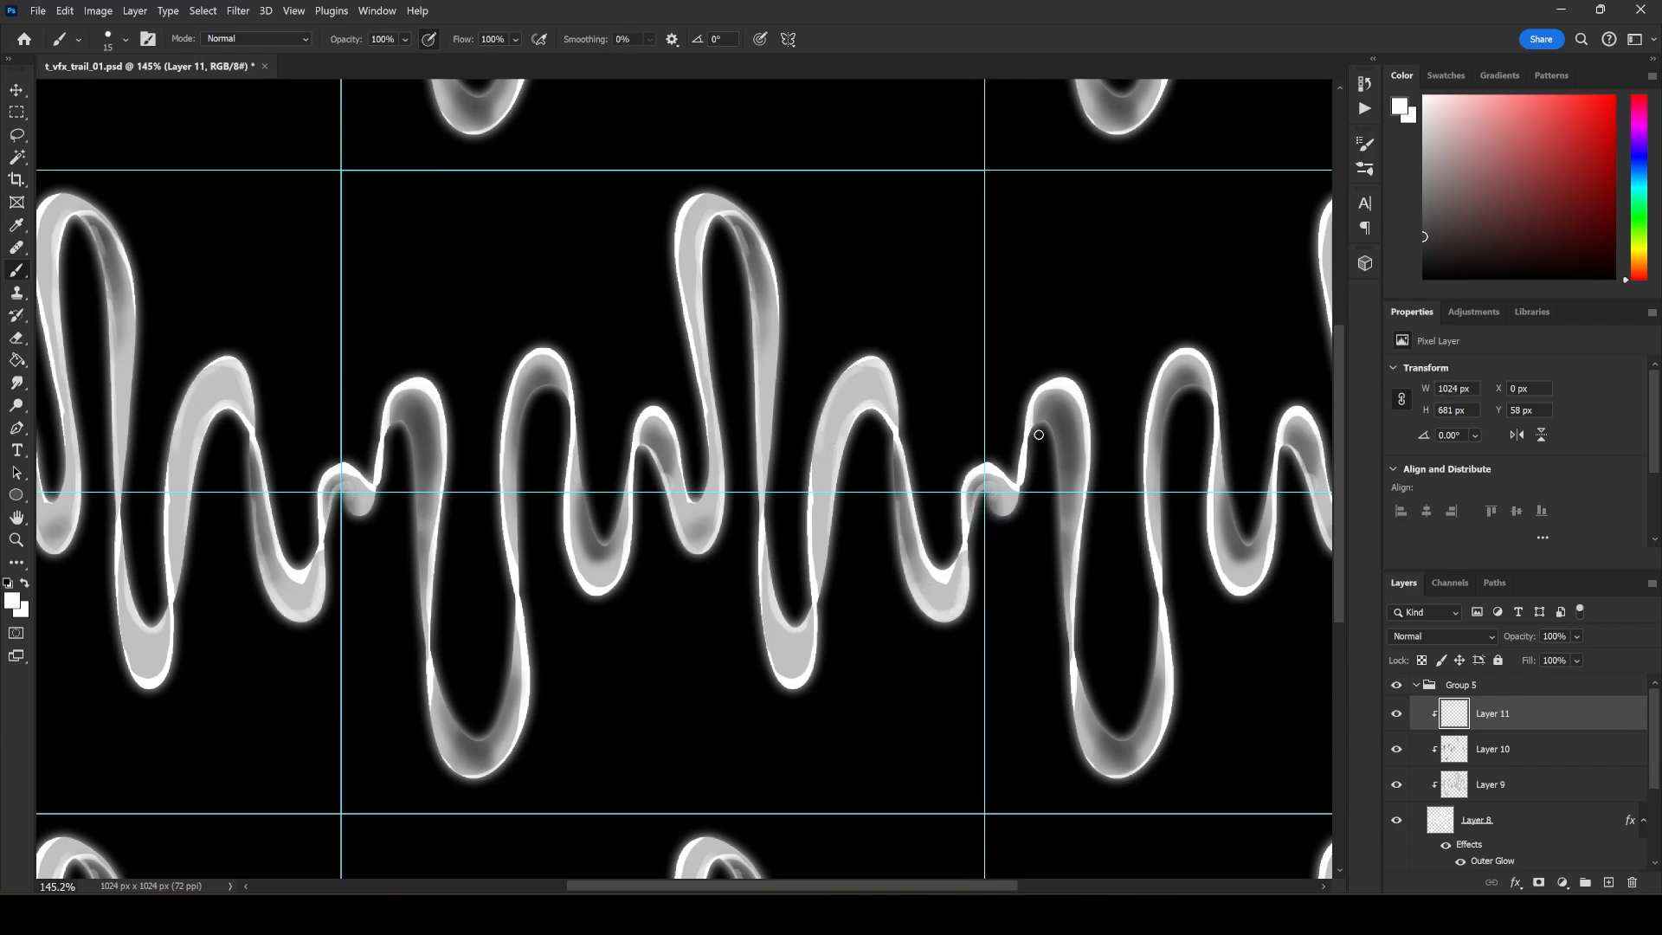
pyautogui.moveTo(1046, 426)
pyautogui.mouseDown()
pyautogui.moveTo(1075, 703)
pyautogui.moveTo(1118, 755)
pyautogui.moveTo(1088, 697)
pyautogui.moveTo(1139, 731)
pyautogui.moveTo(1110, 744)
pyautogui.moveTo(1137, 742)
pyautogui.moveTo(1162, 625)
pyautogui.mouseUp()
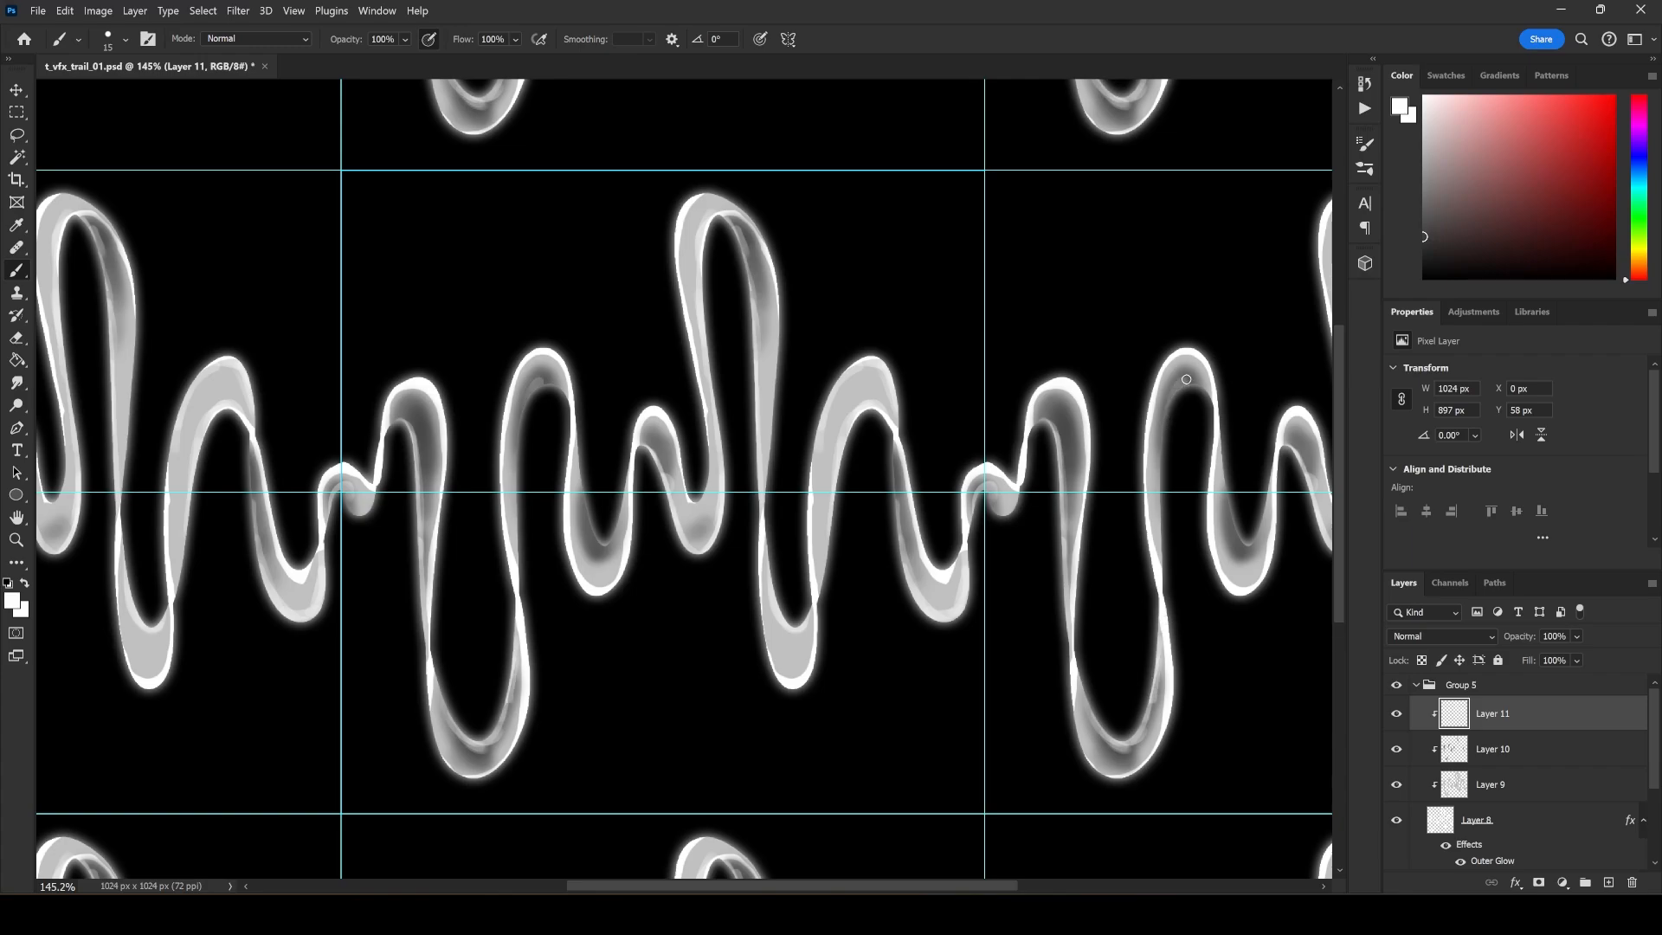
pyautogui.moveTo(1165, 424); pyautogui.dragTo(1189, 383)
# Export the finished trail texture to the Desktop as t_vfx_trail_04.png.
pyautogui.click(38, 10)
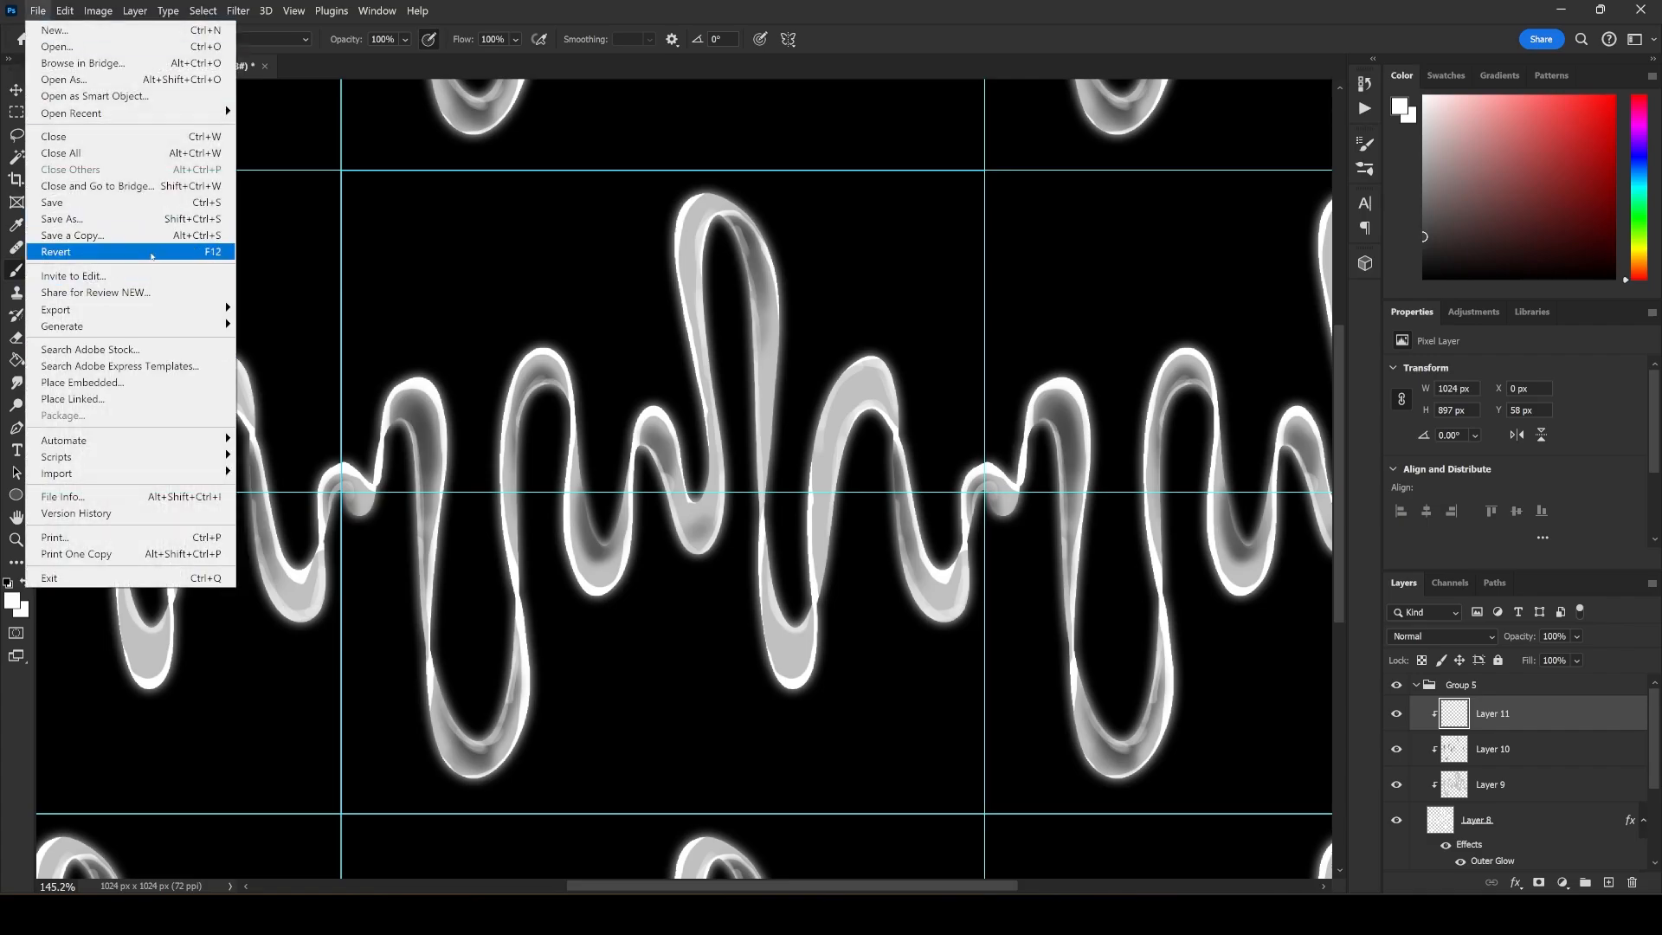
pyautogui.moveTo(173, 309)
pyautogui.click(286, 309)
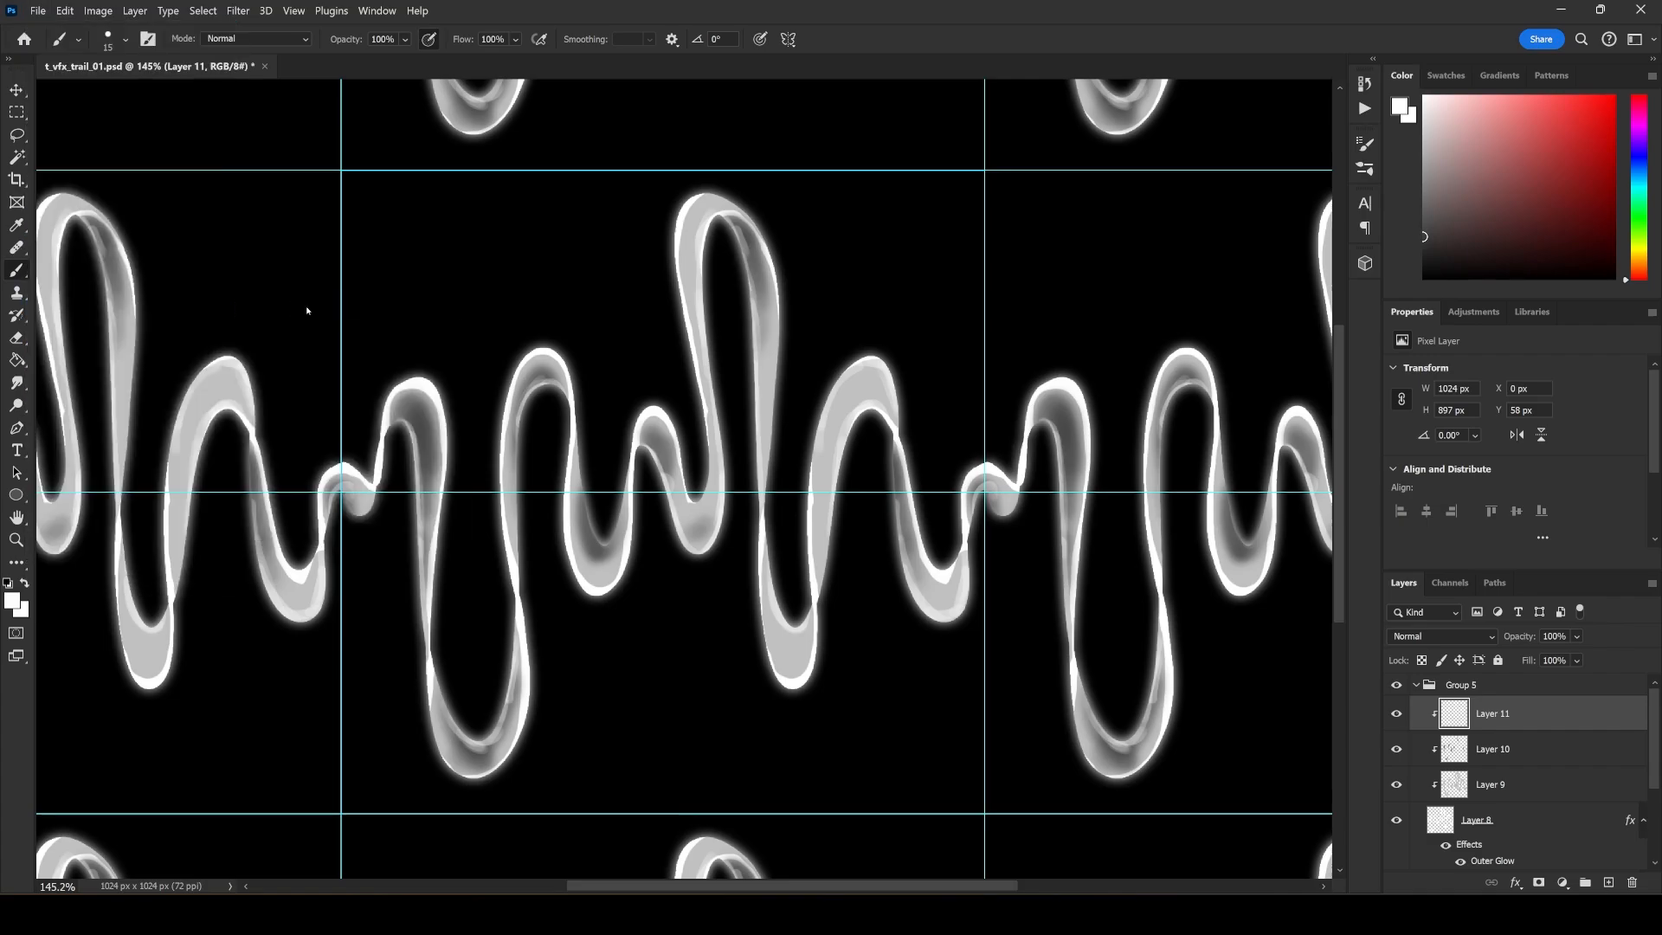
pyautogui.moveTo(511, 21); pyautogui.dragTo(0, 84)
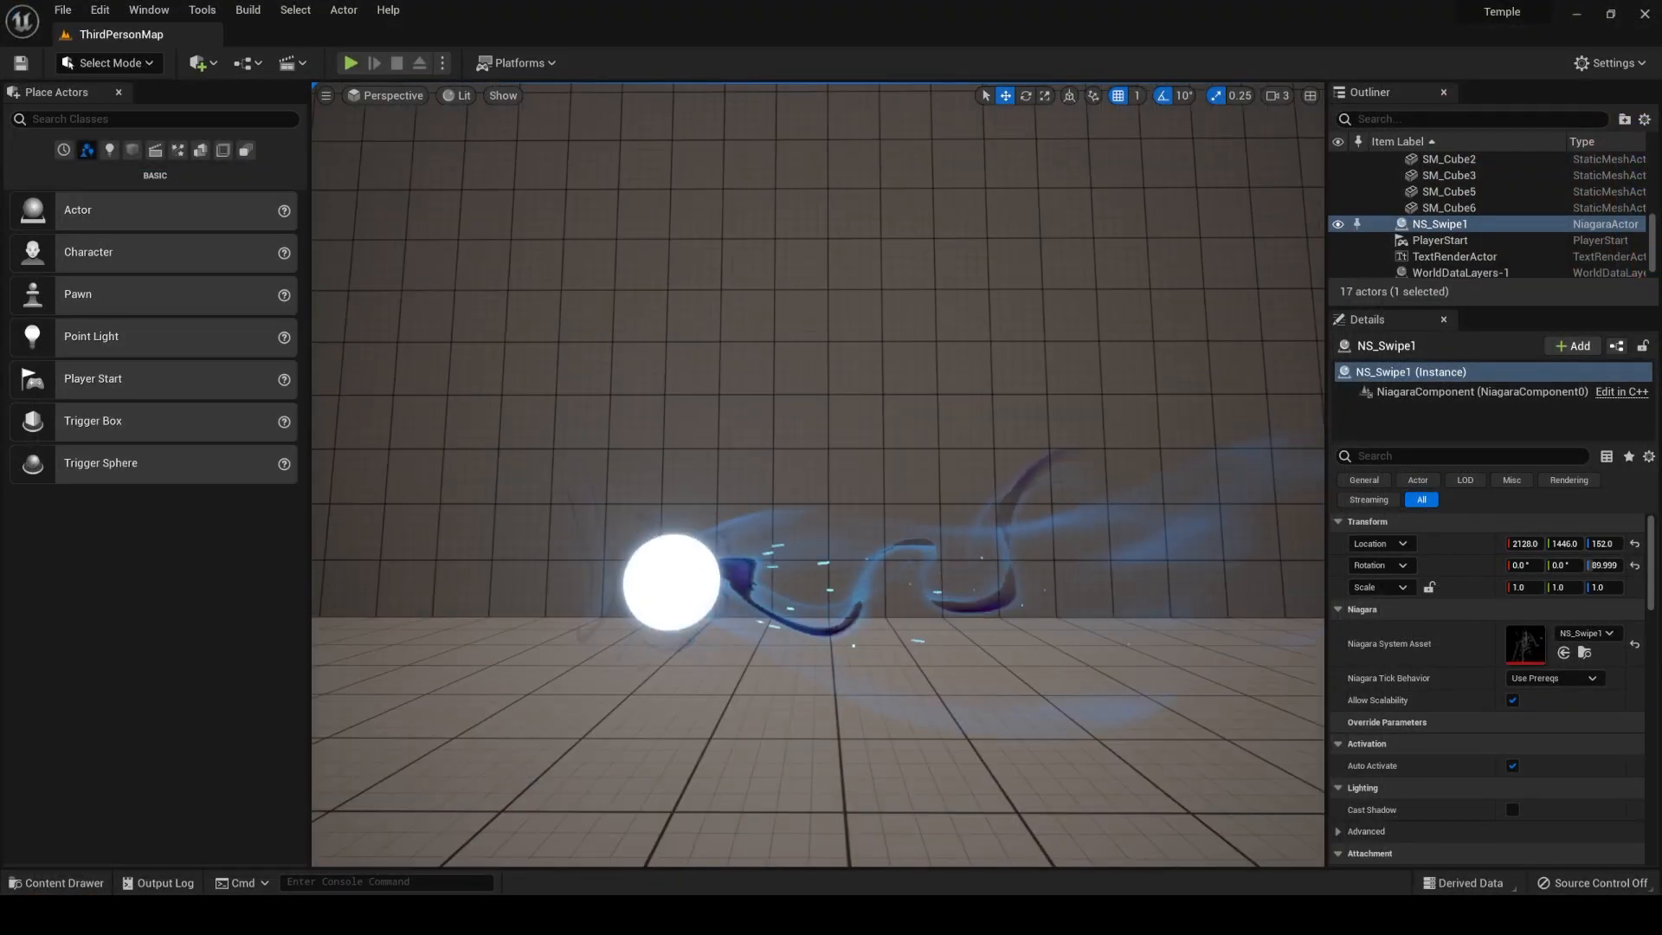
# Switch to Unreal Editor and import t_vfx_trail_04 alongside the existing trail textures in the Art content folder.
pyautogui.hotkey('ctrl', 'space')
pyautogui.scroll(-3, 1409, 736)
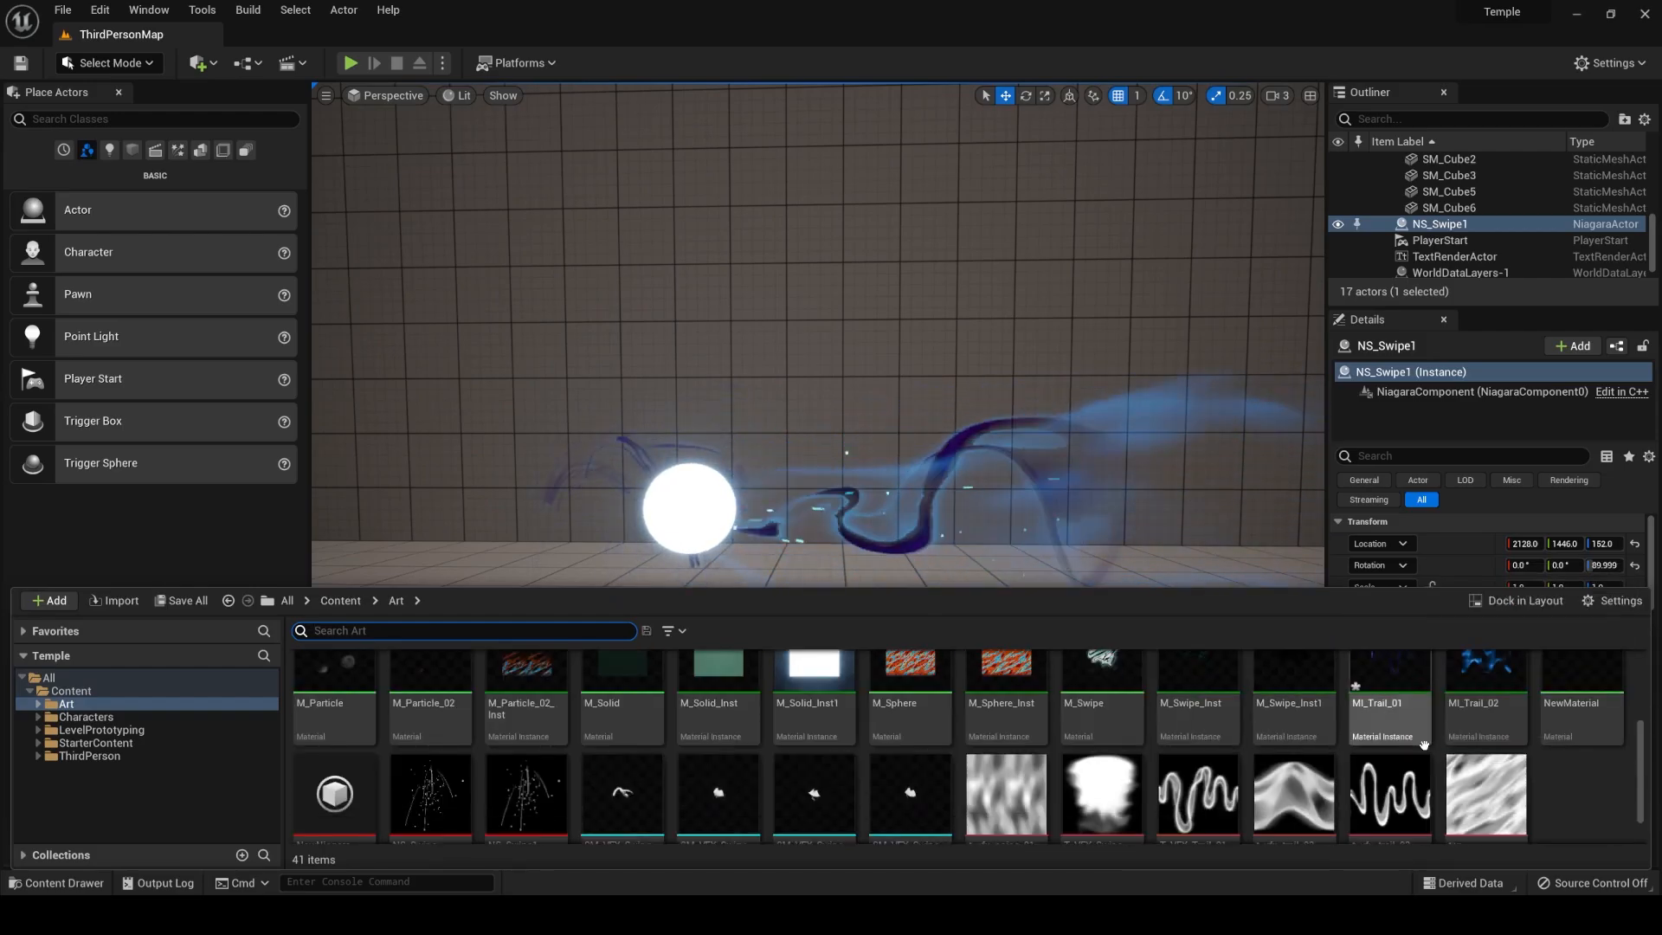
pyautogui.scroll(-1, 1394, 753)
pyautogui.click(1191, 776)
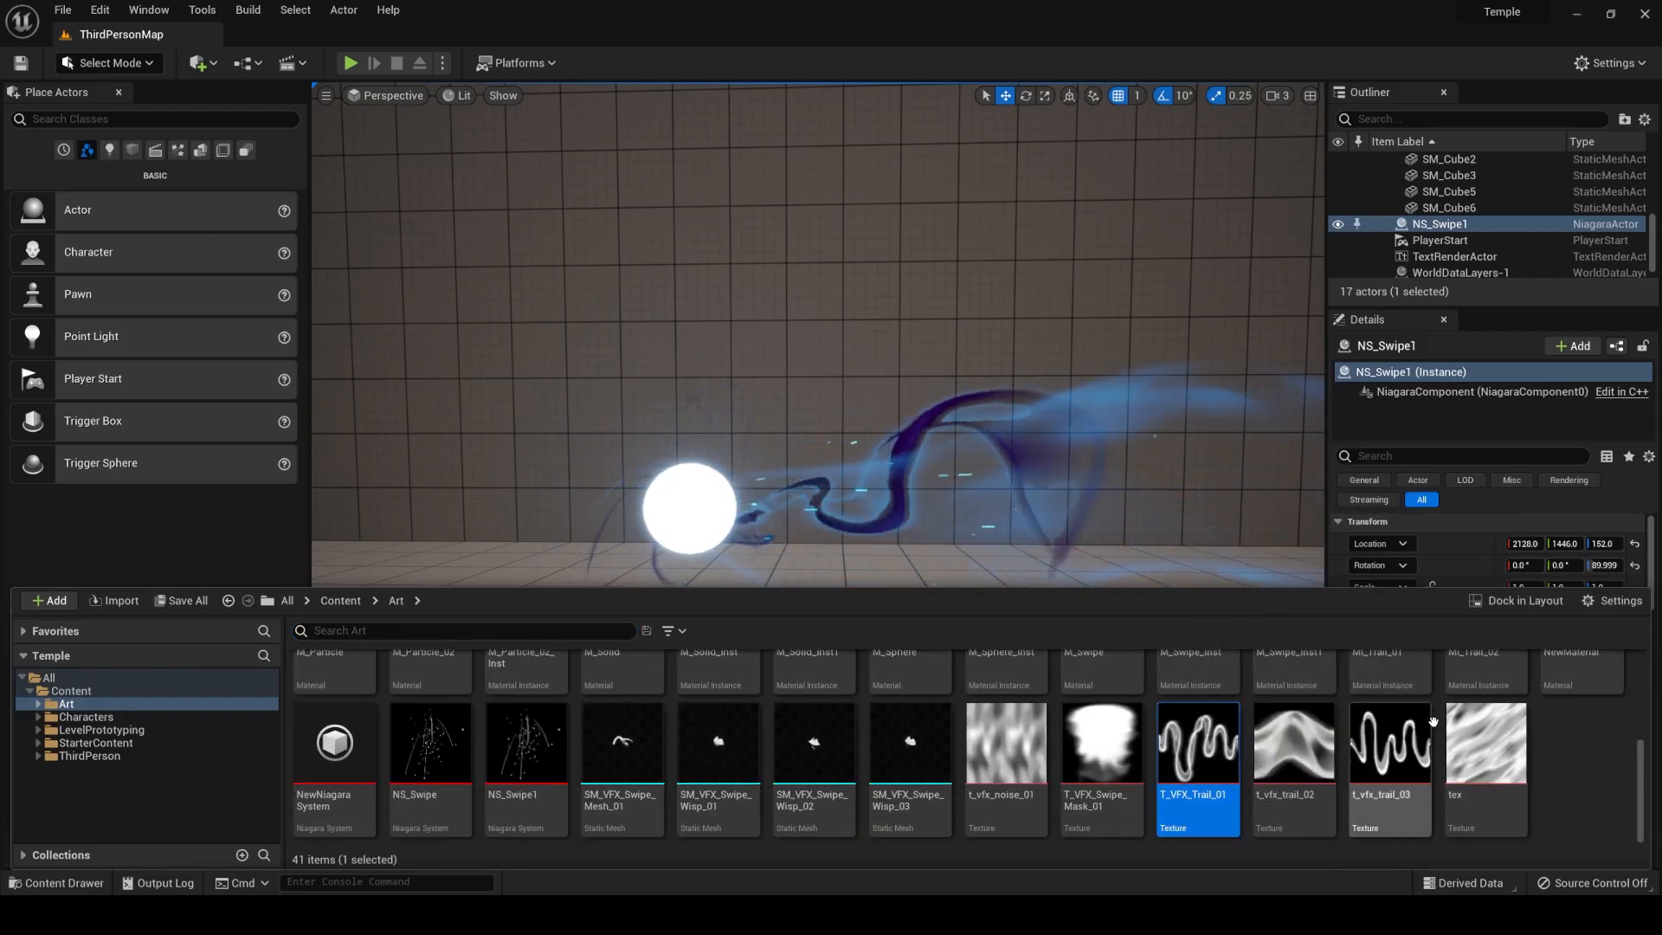
pyautogui.click(1400, 742)
pyautogui.click(1576, 761)
pyautogui.click(1292, 758)
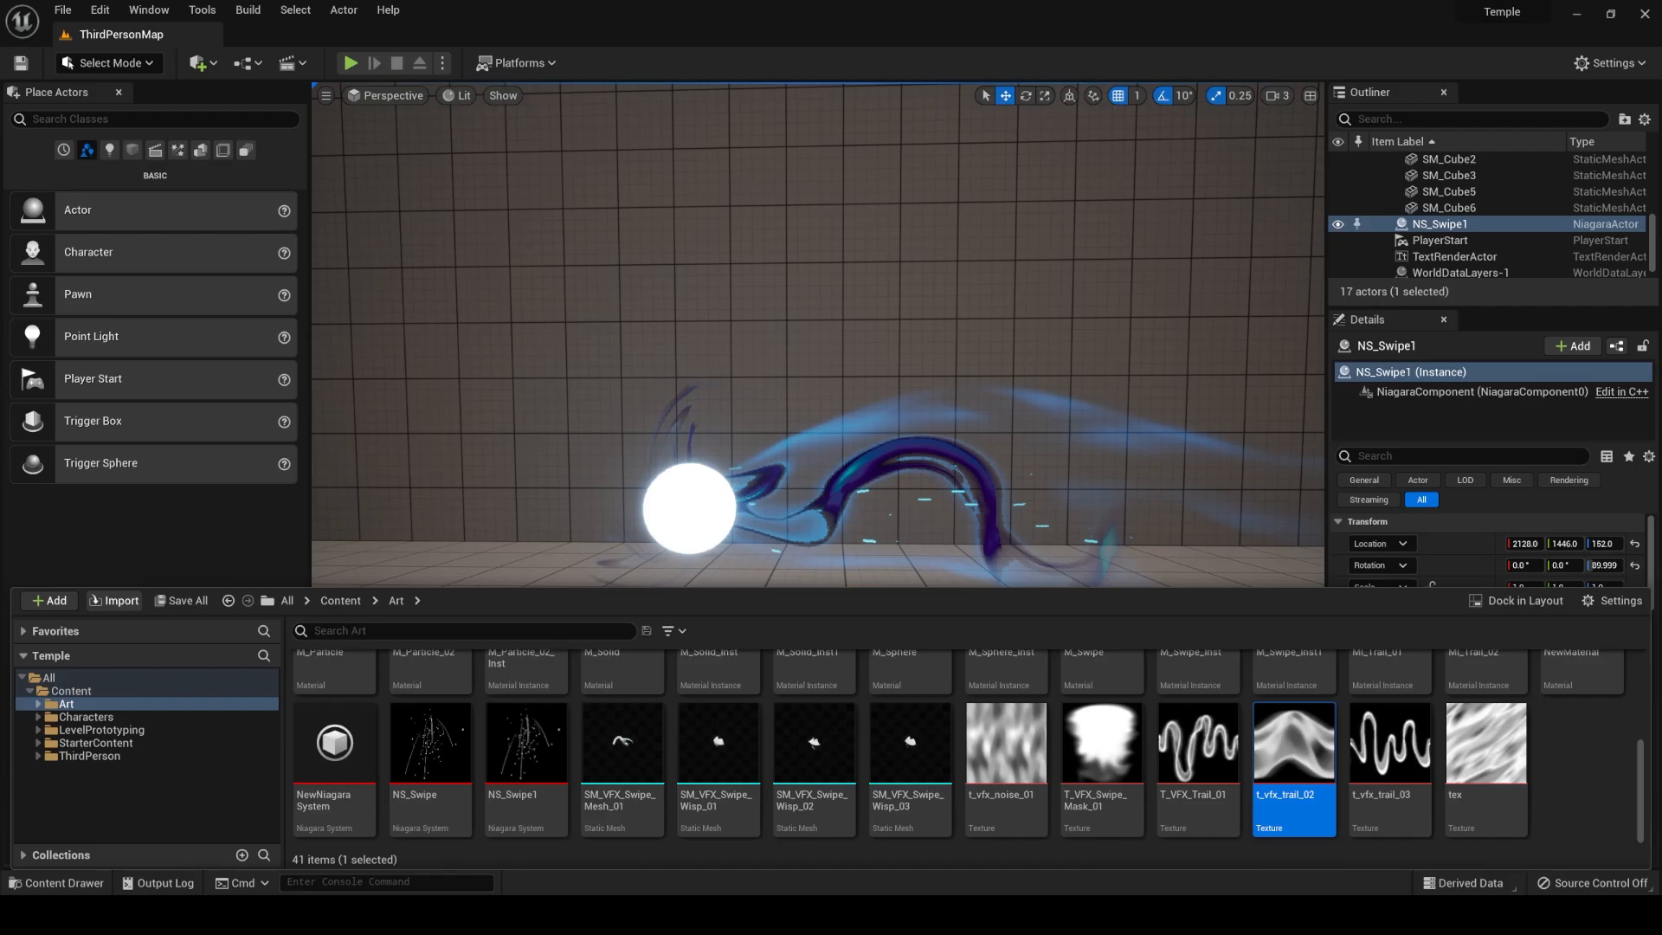
pyautogui.click(1589, 773)
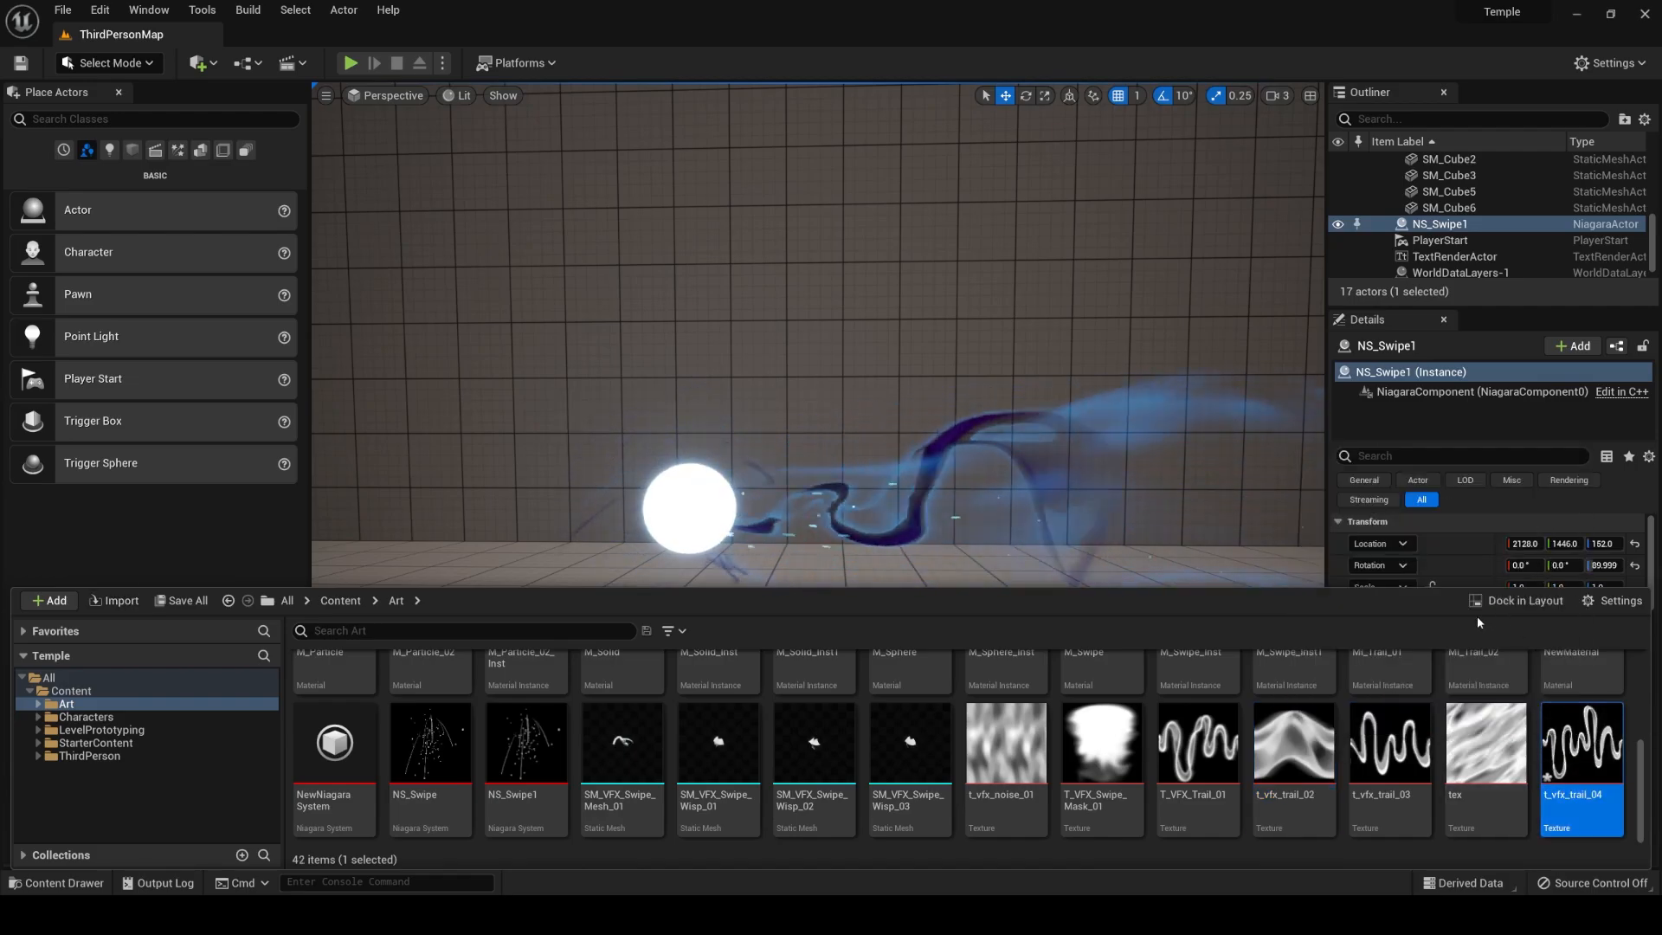
pyautogui.rightClick(922, 500)
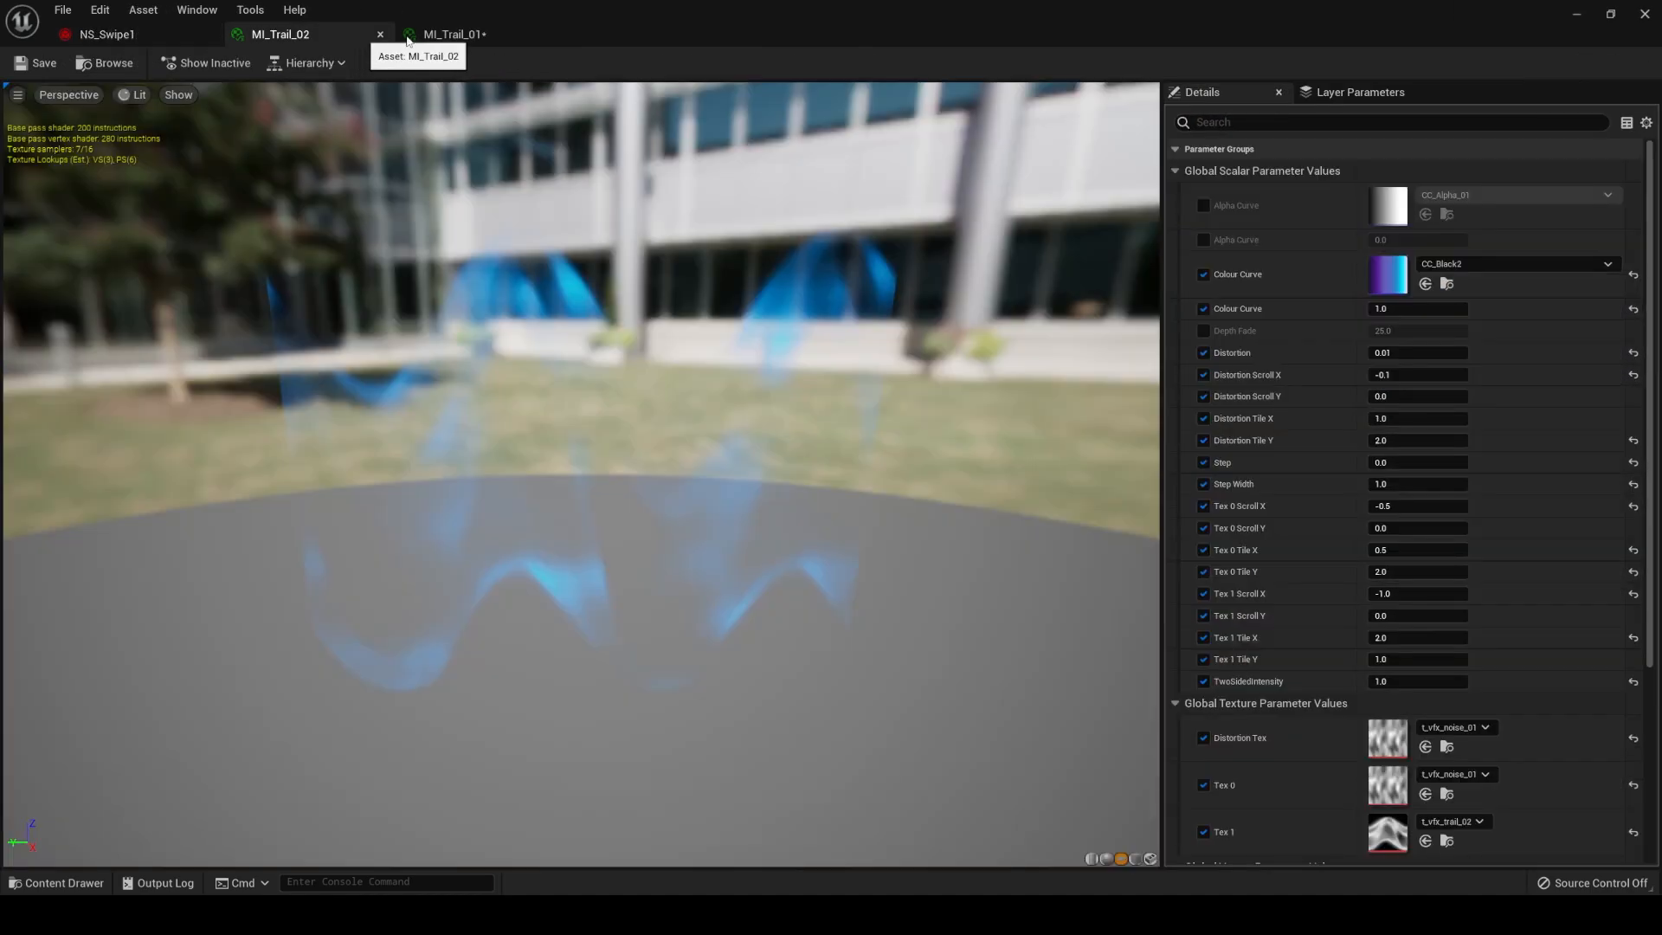
# Open the MI_Trail_01 material instance and examine its scroll and tiling parameters, Tex 1 texture and material preview.
pyautogui.click(447, 34)
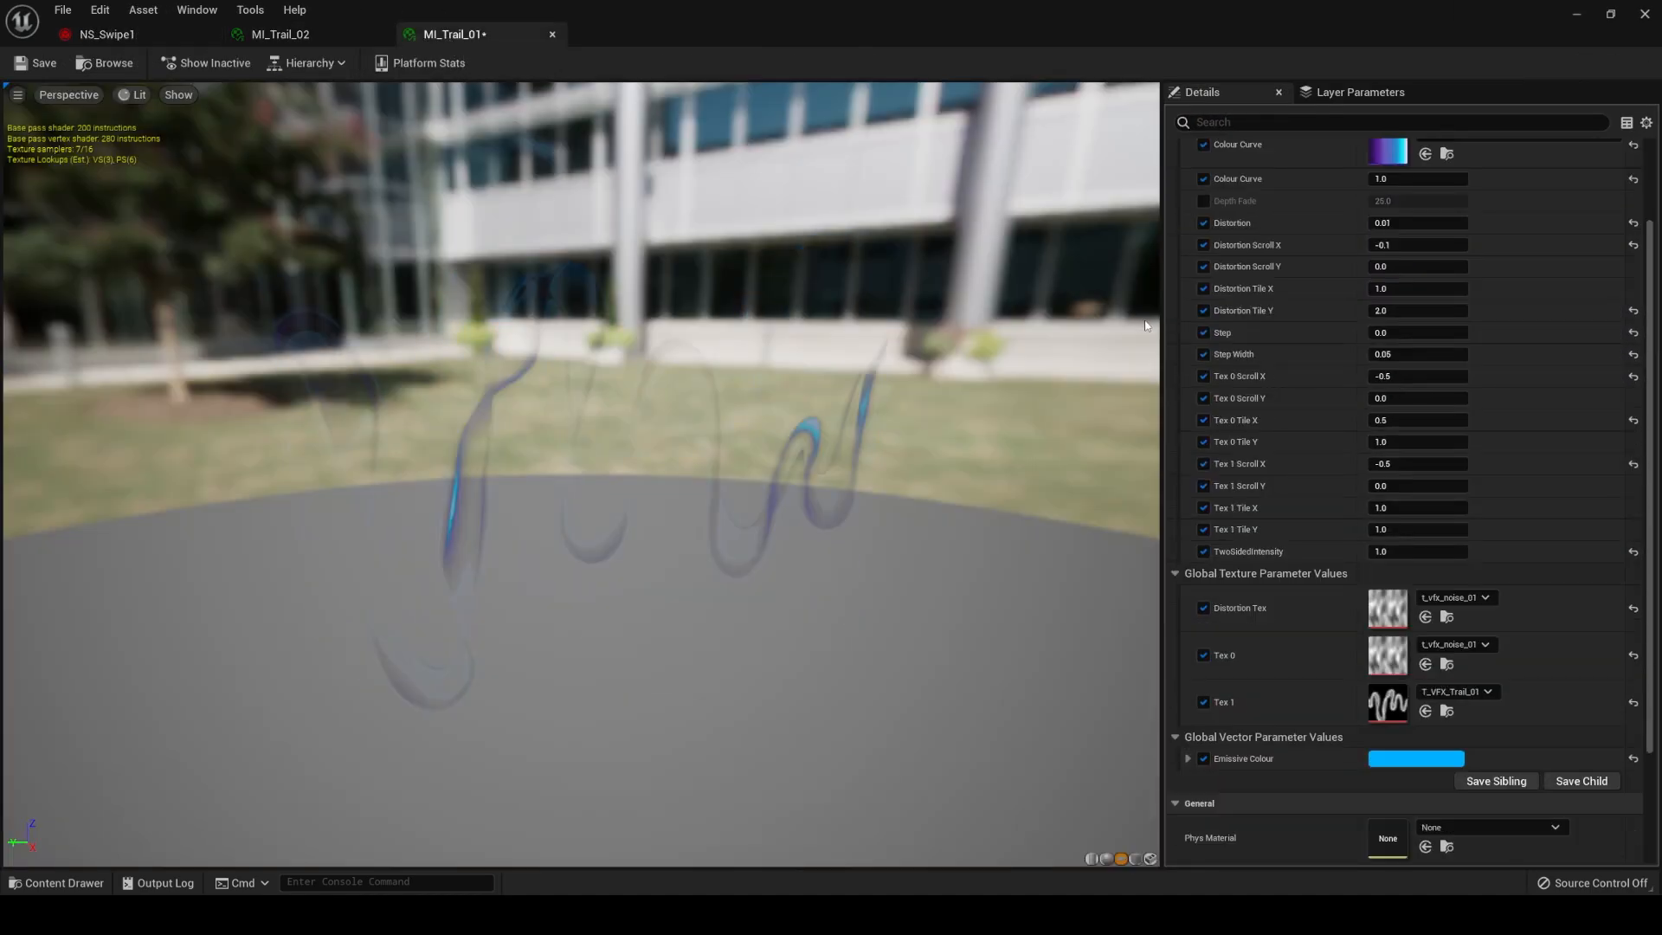
pyautogui.scroll(2, 1463, 432)
pyautogui.scroll(-3, 1466, 656)
pyautogui.click(1457, 615)
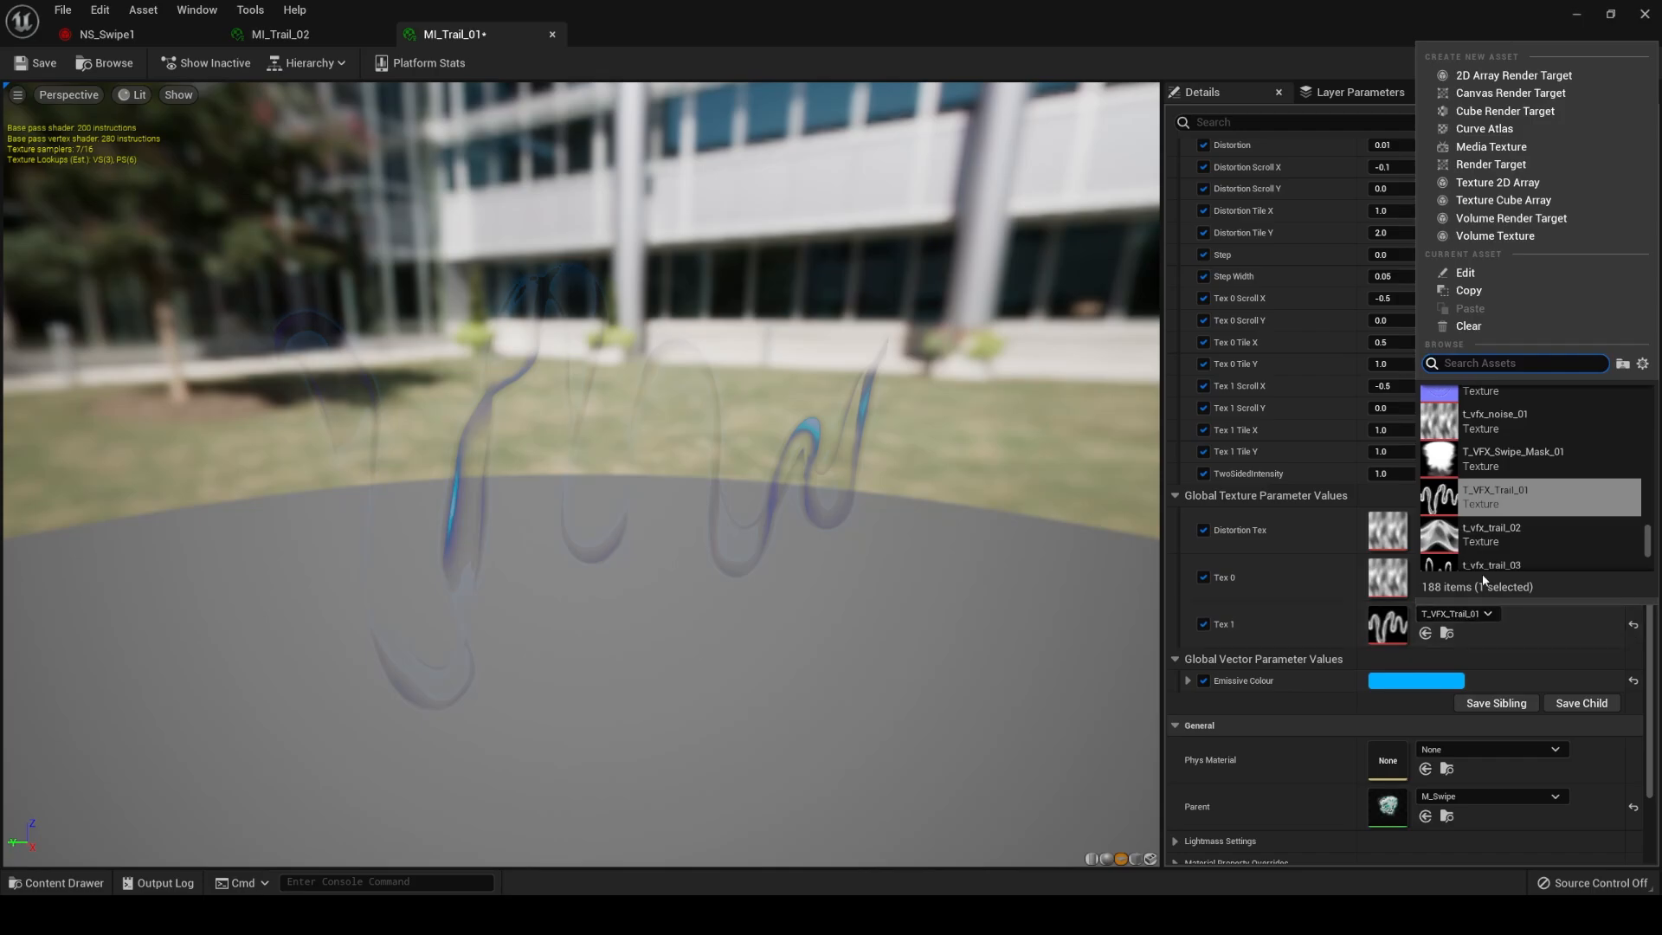
pyautogui.click(753, 550)
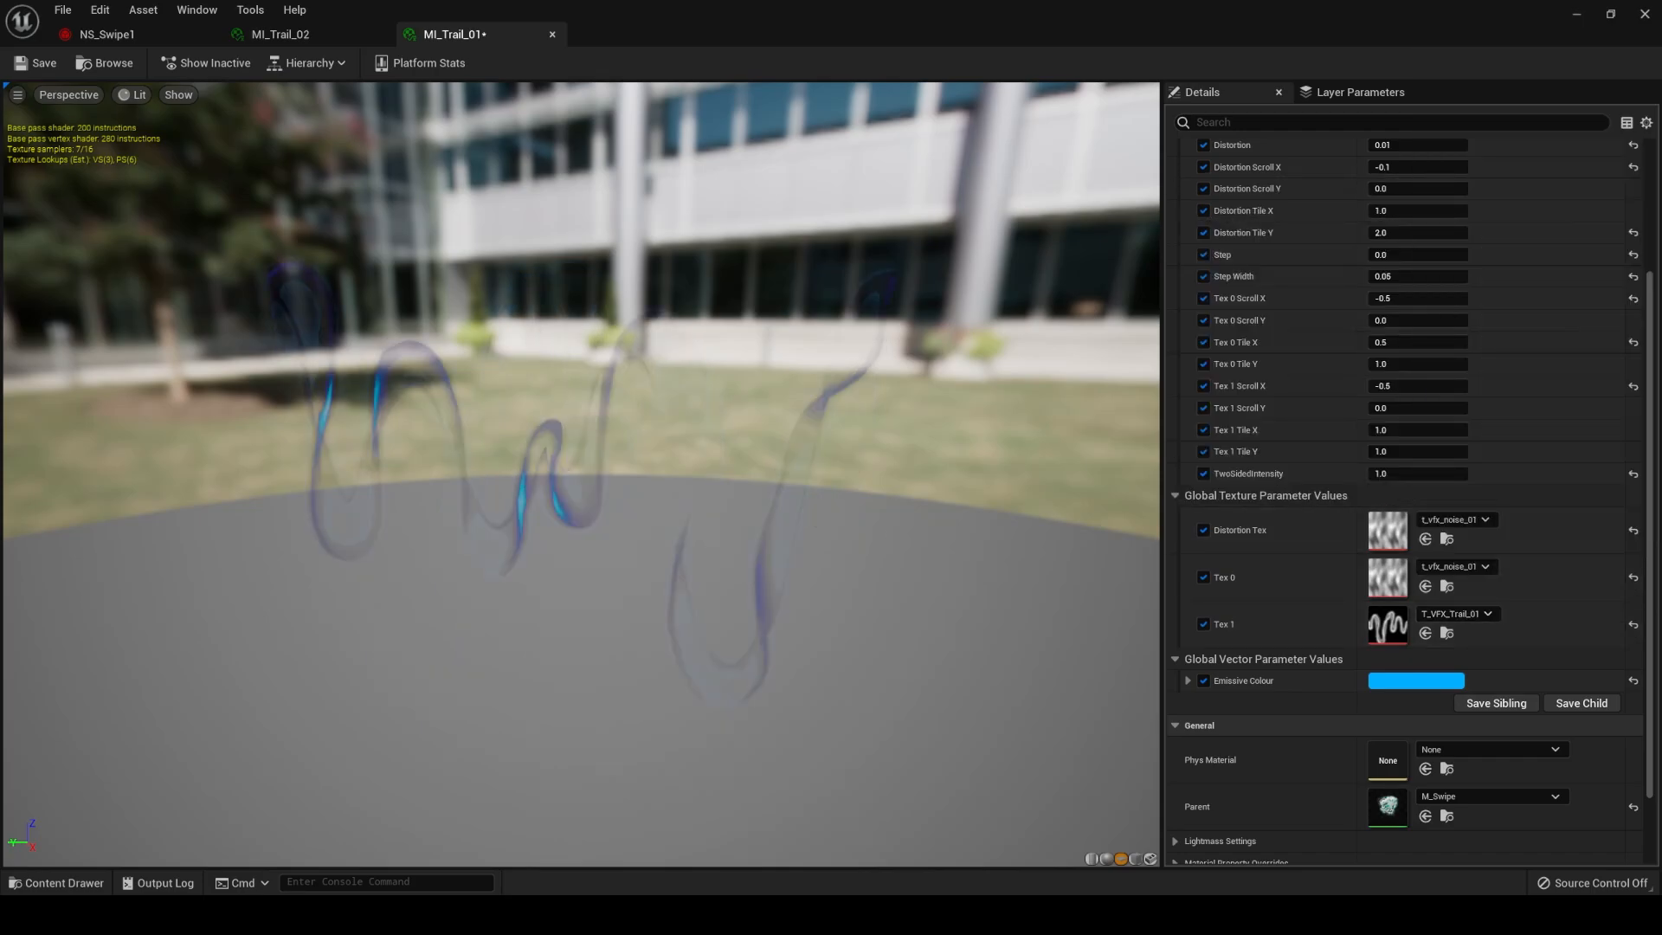
pyautogui.moveTo(742, 552); pyautogui.dragTo(719, 510)
pyautogui.scroll(2, 1490, 404)
pyautogui.scroll(3, 1491, 397)
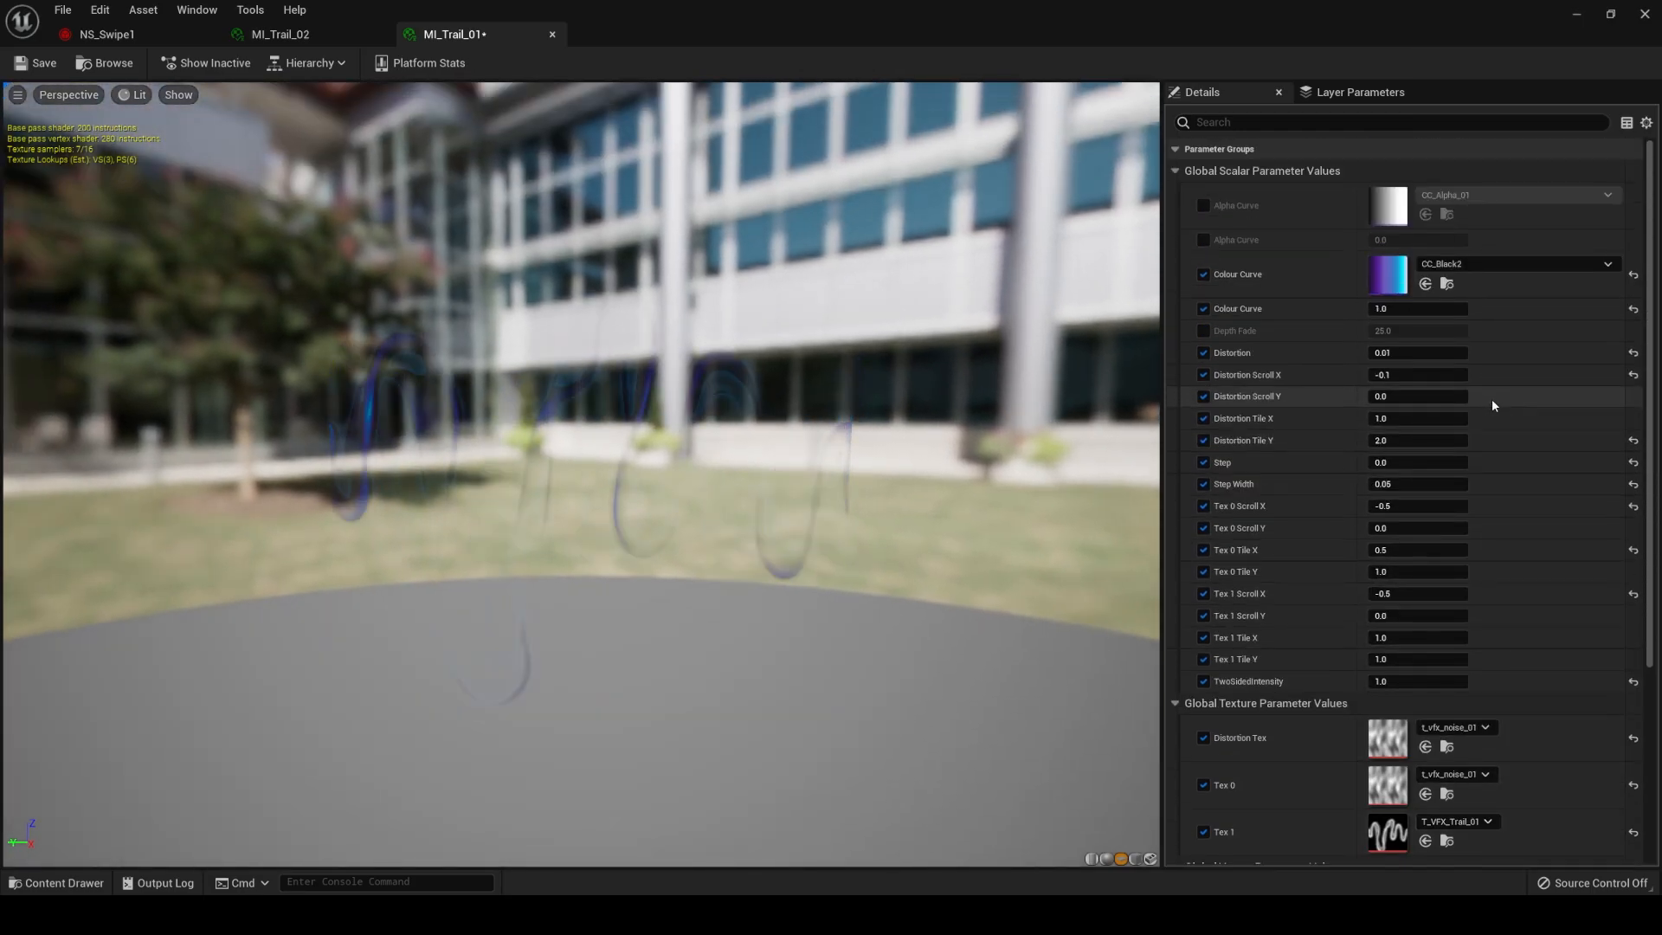
pyautogui.scroll(-3, 1457, 517)
pyautogui.scroll(2, 1385, 476)
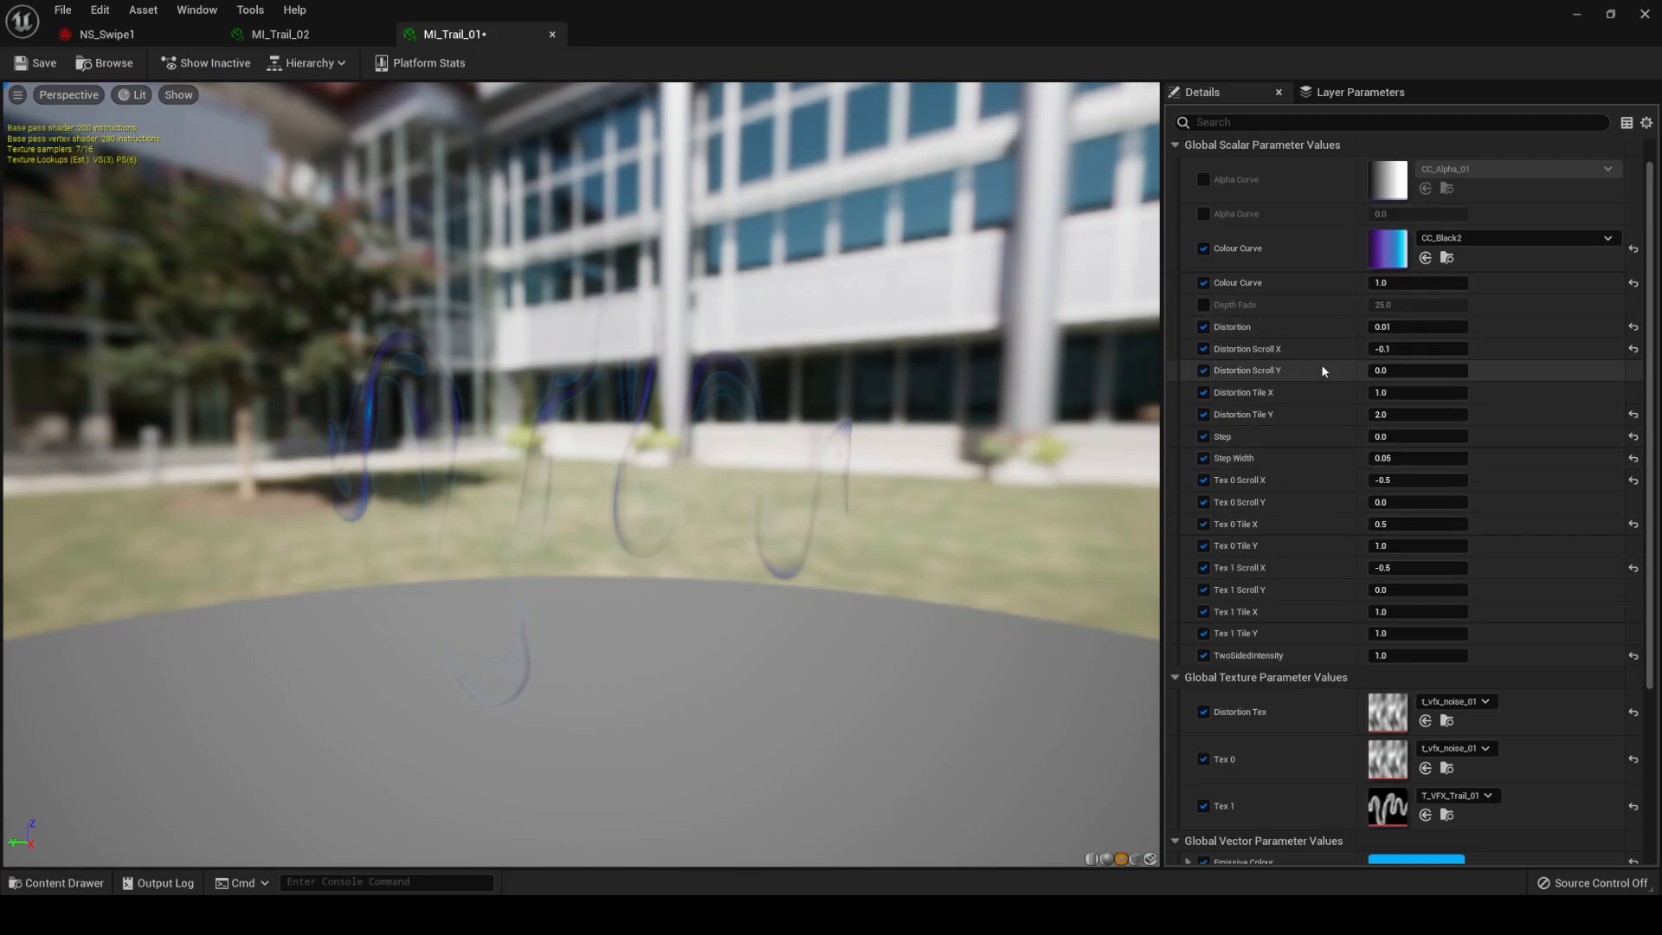
# Try t_vfx_trail_02 and t_vfx_trail_03 in turn as MI_Trail_01's Tex 1 texture.
pyautogui.scroll(-1, 1324, 346)
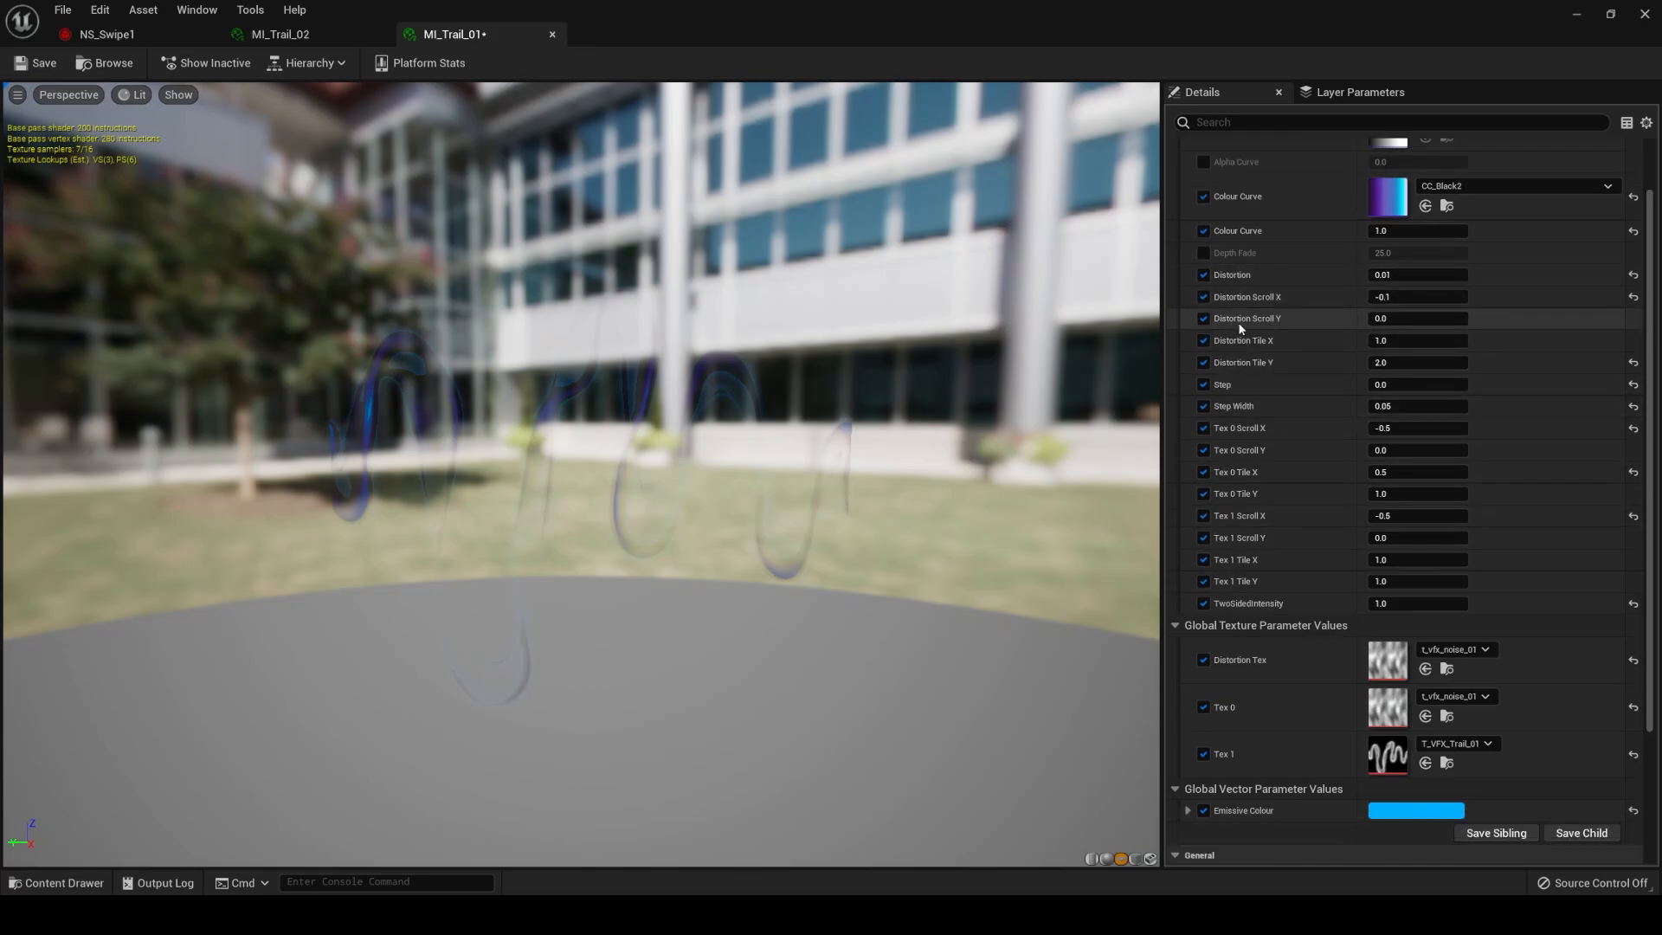
pyautogui.click(1461, 744)
pyautogui.click(1515, 671)
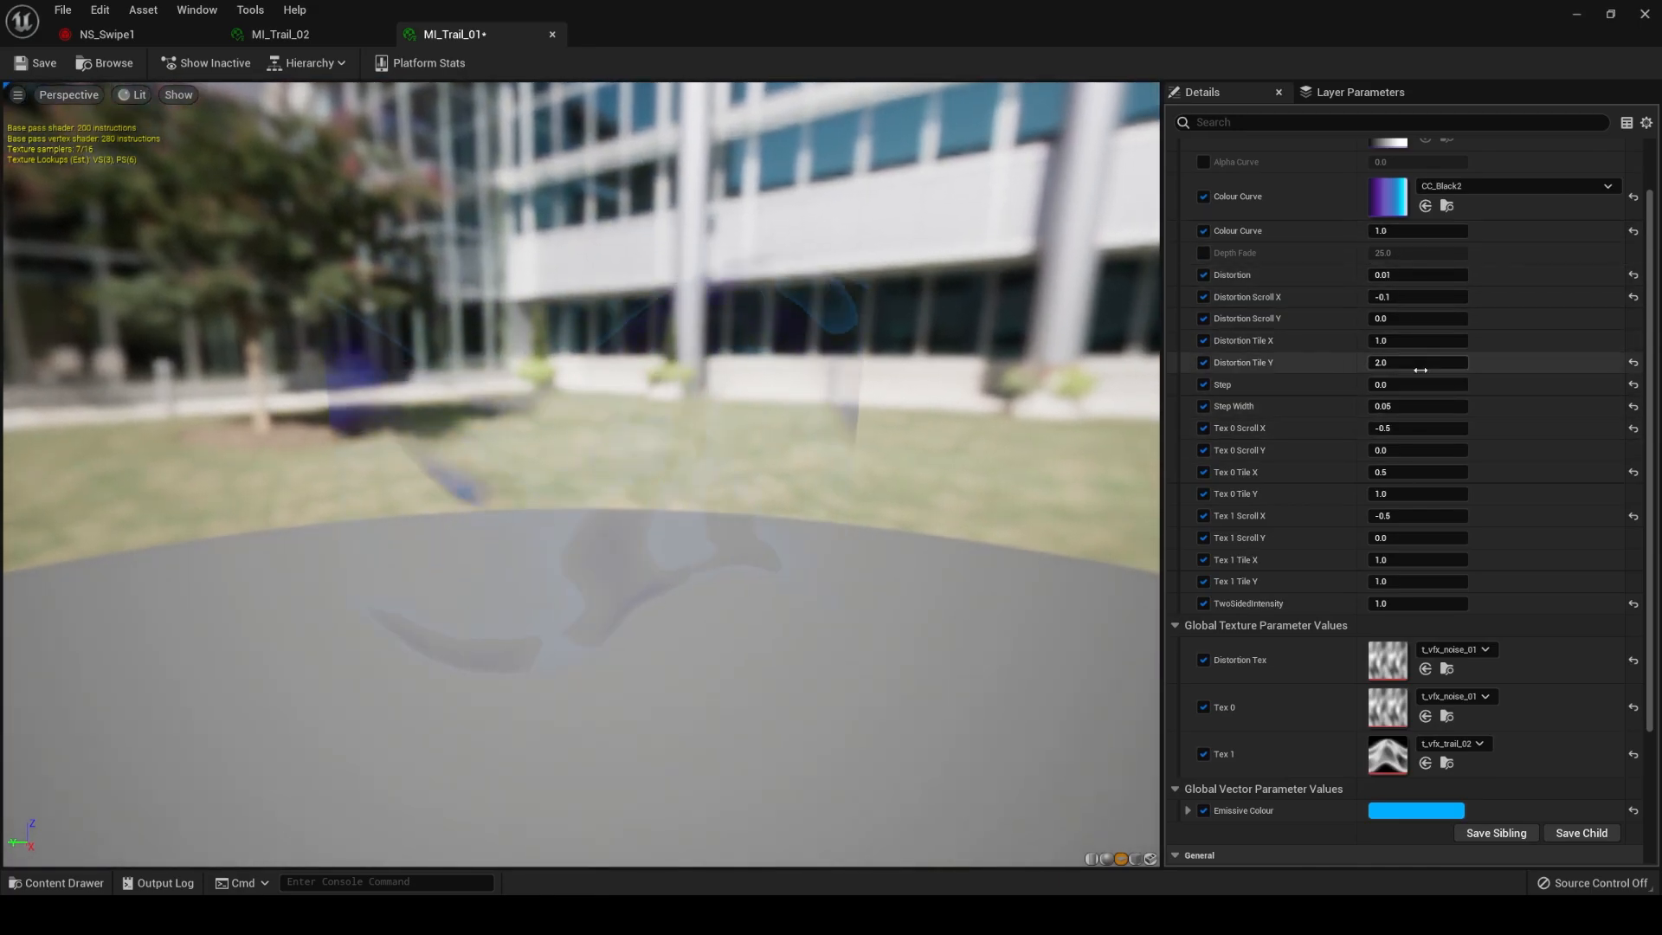
pyautogui.scroll(2, 1402, 554)
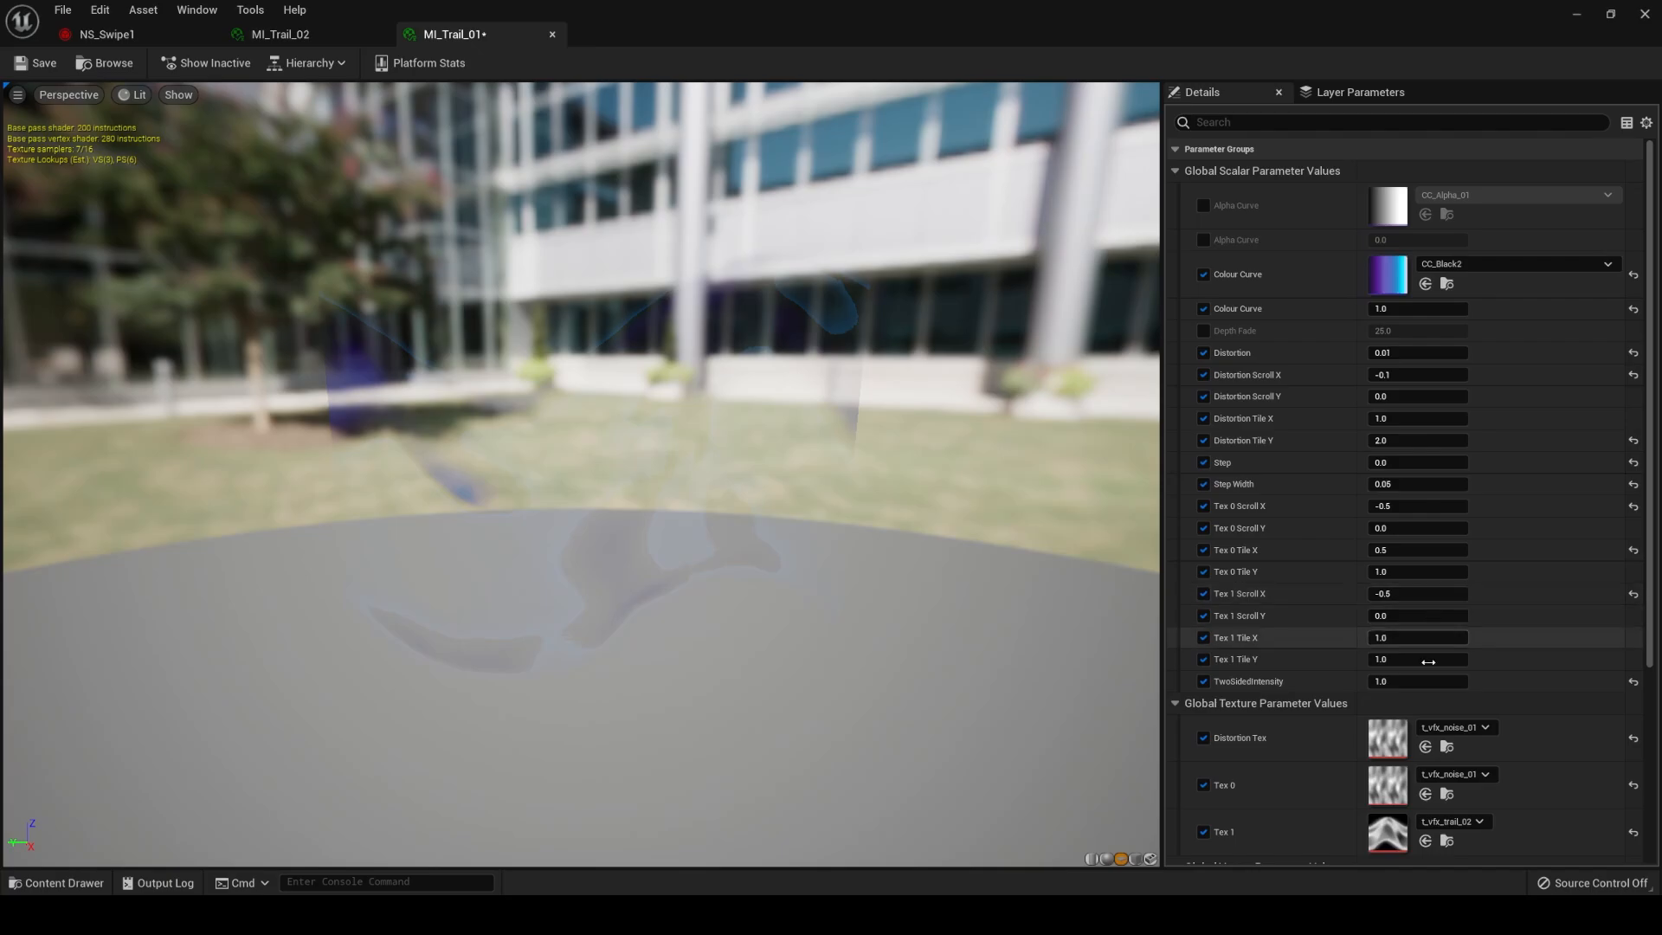
pyautogui.scroll(-3, 1429, 632)
pyautogui.click(1454, 718)
pyautogui.click(1521, 641)
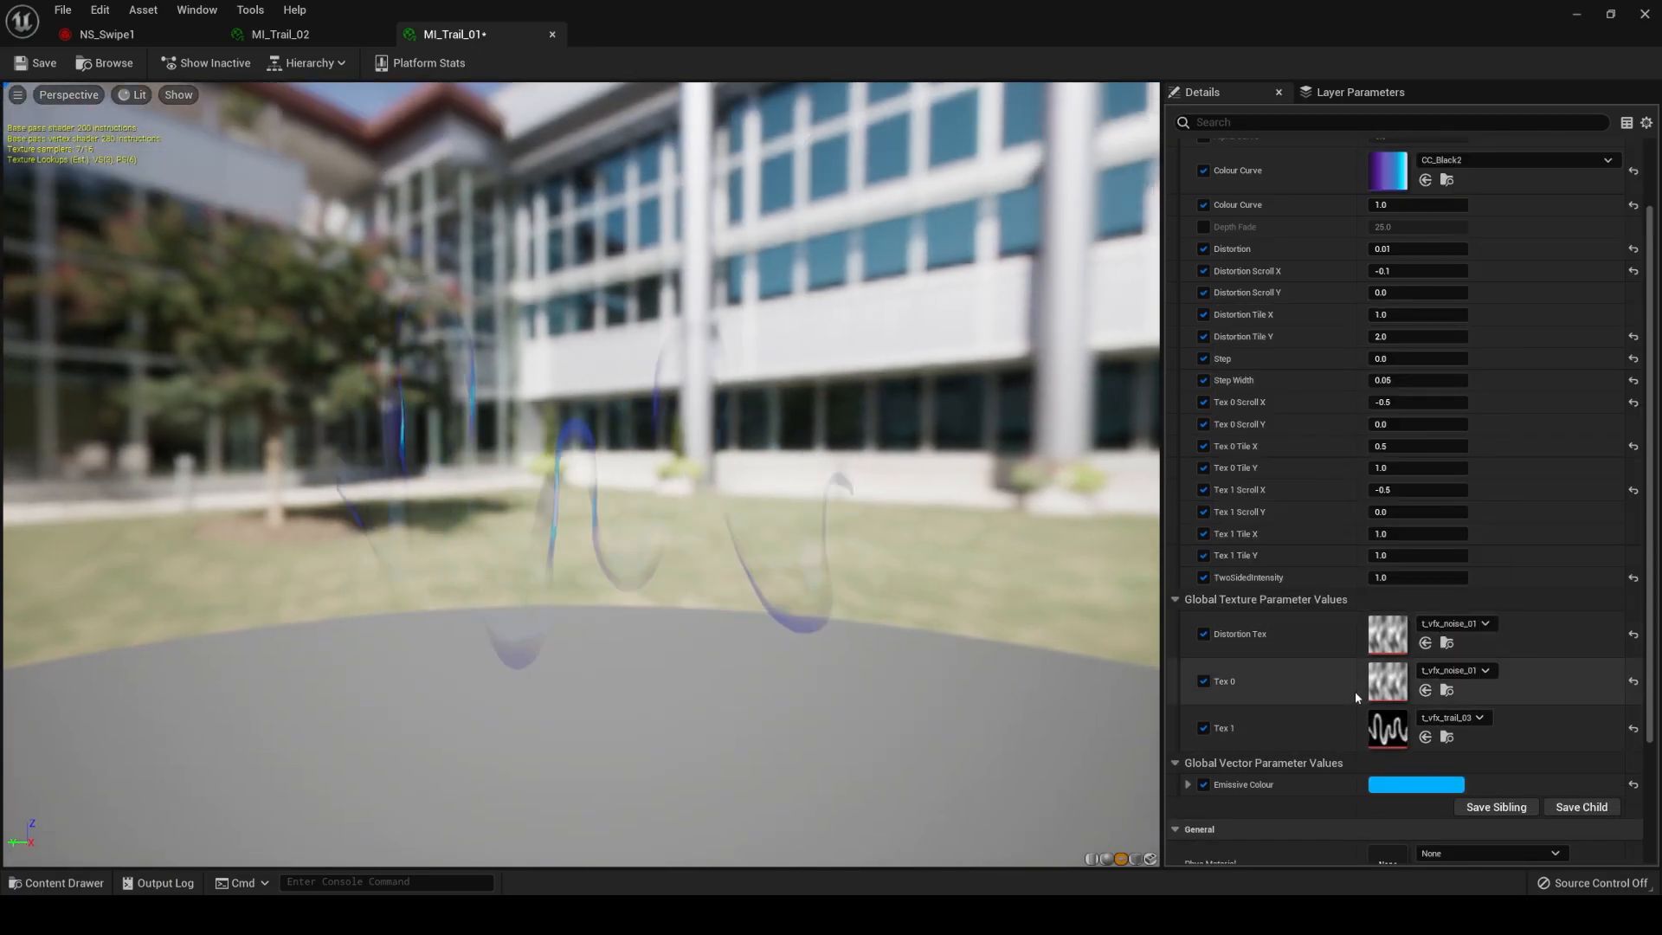
# Assign t_vfx_trail_04 as MI_Trail_01's Tex 1 texture and check the preview.
pyautogui.click(1458, 717)
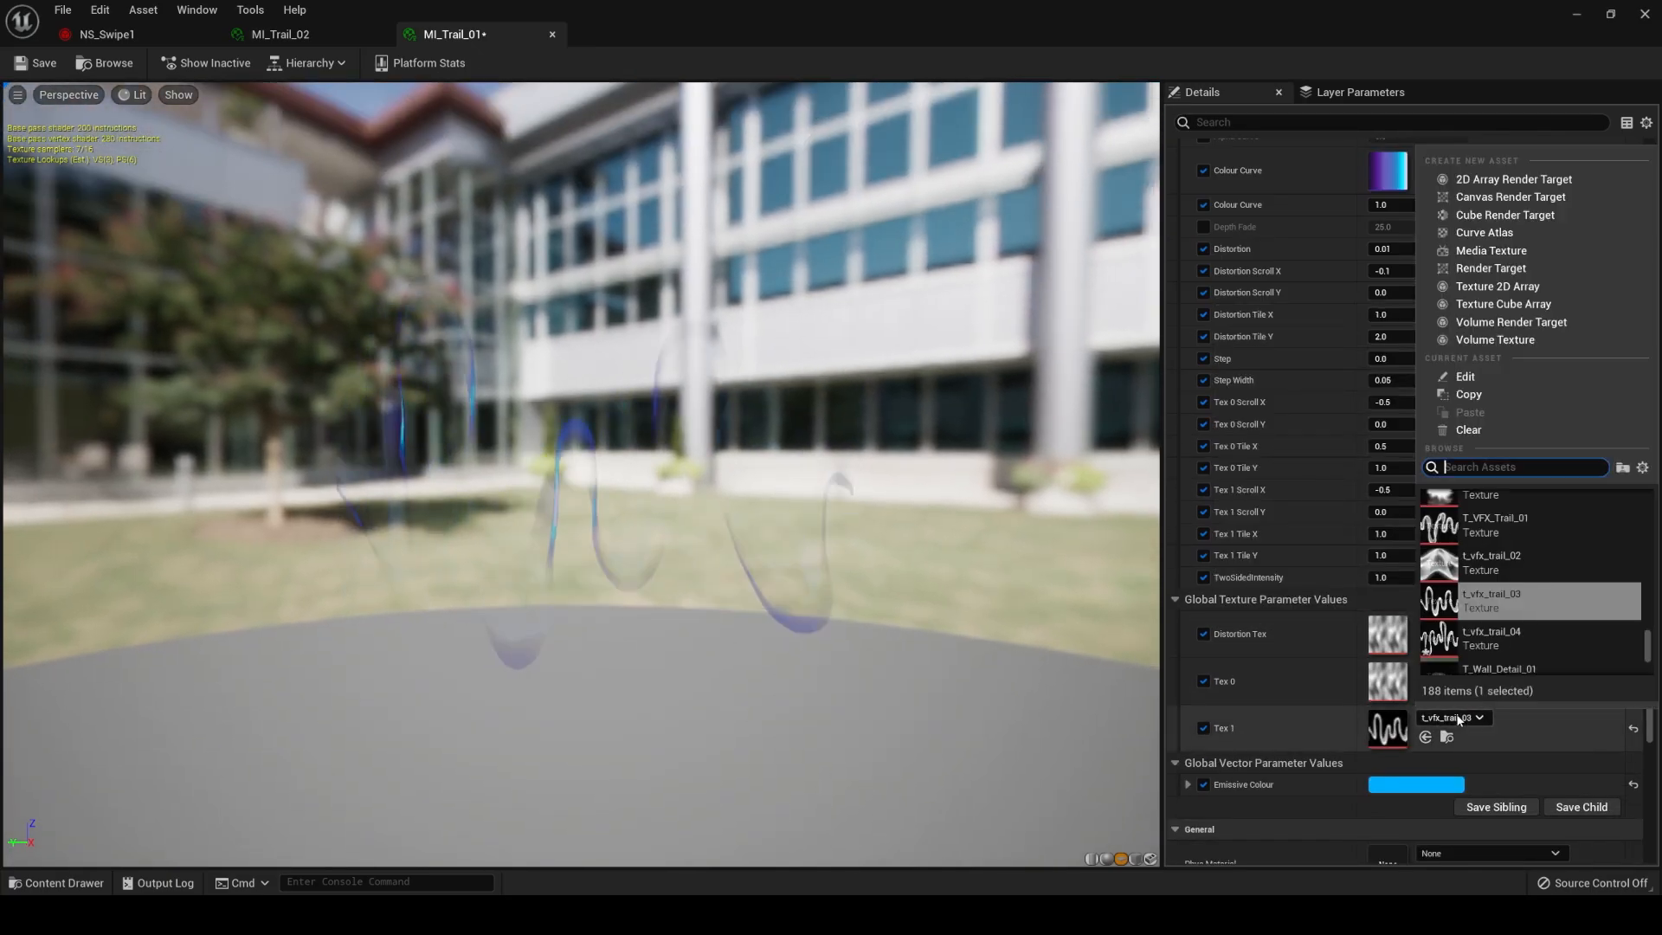
pyautogui.click(1506, 638)
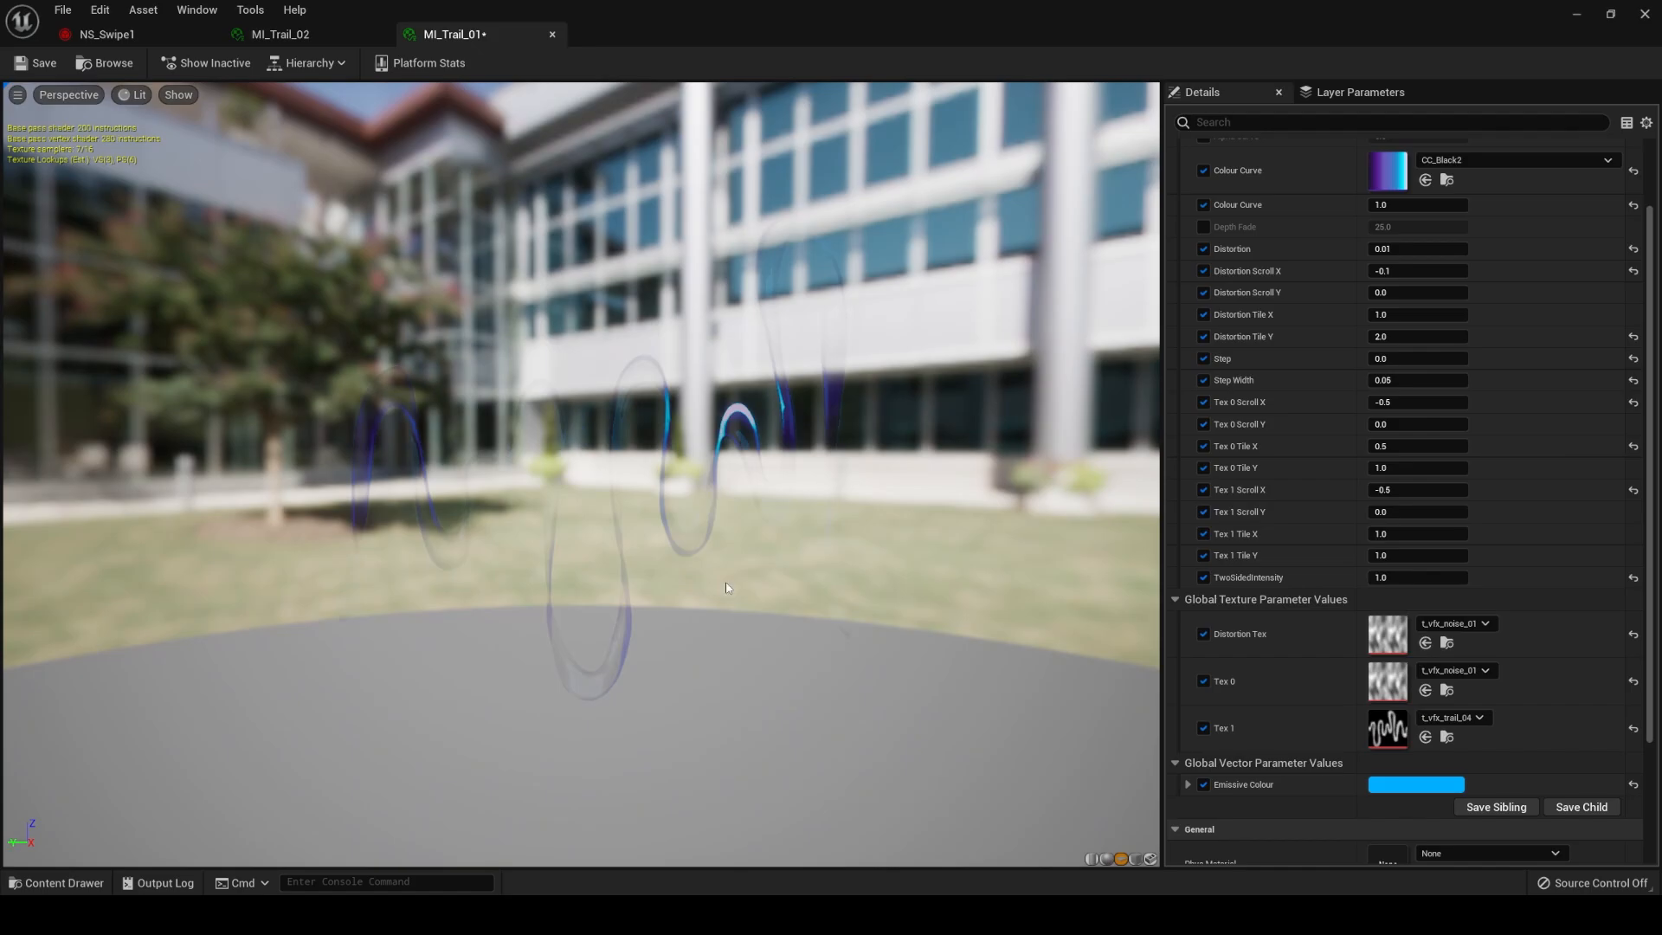
pyautogui.moveTo(729, 571); pyautogui.dragTo(748, 597)
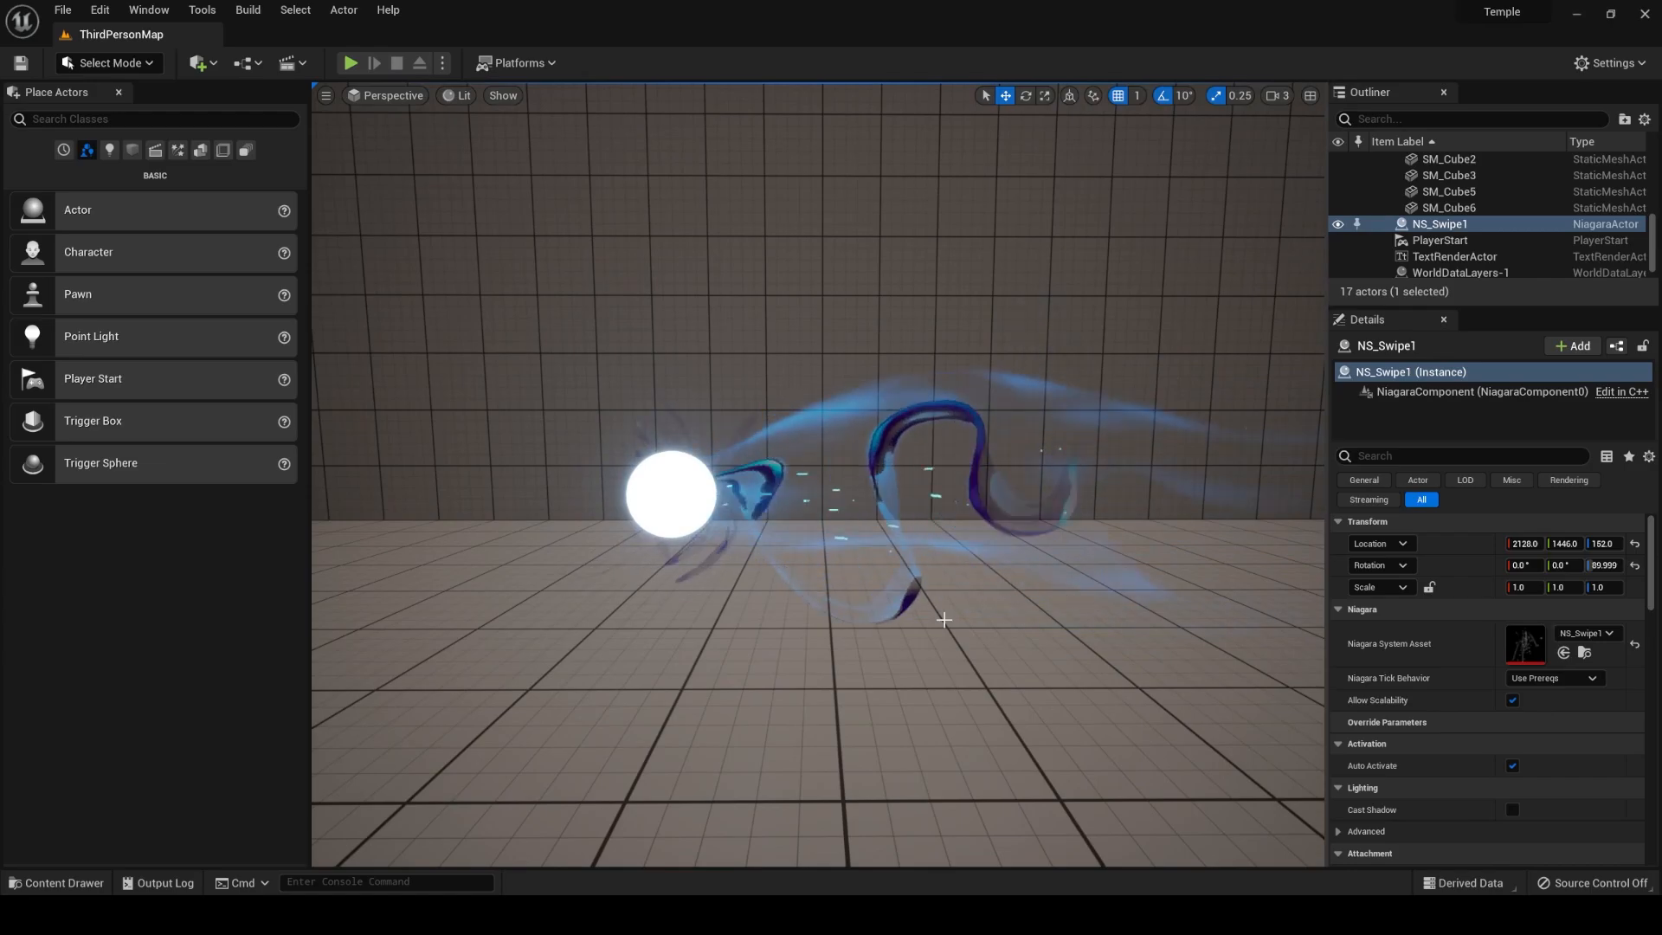
# Examine the animated NS_Swipe1 ribbon trail in the ThirdPersonMap level from different heights and distances.
pyautogui.press('s')
pyautogui.press('w')
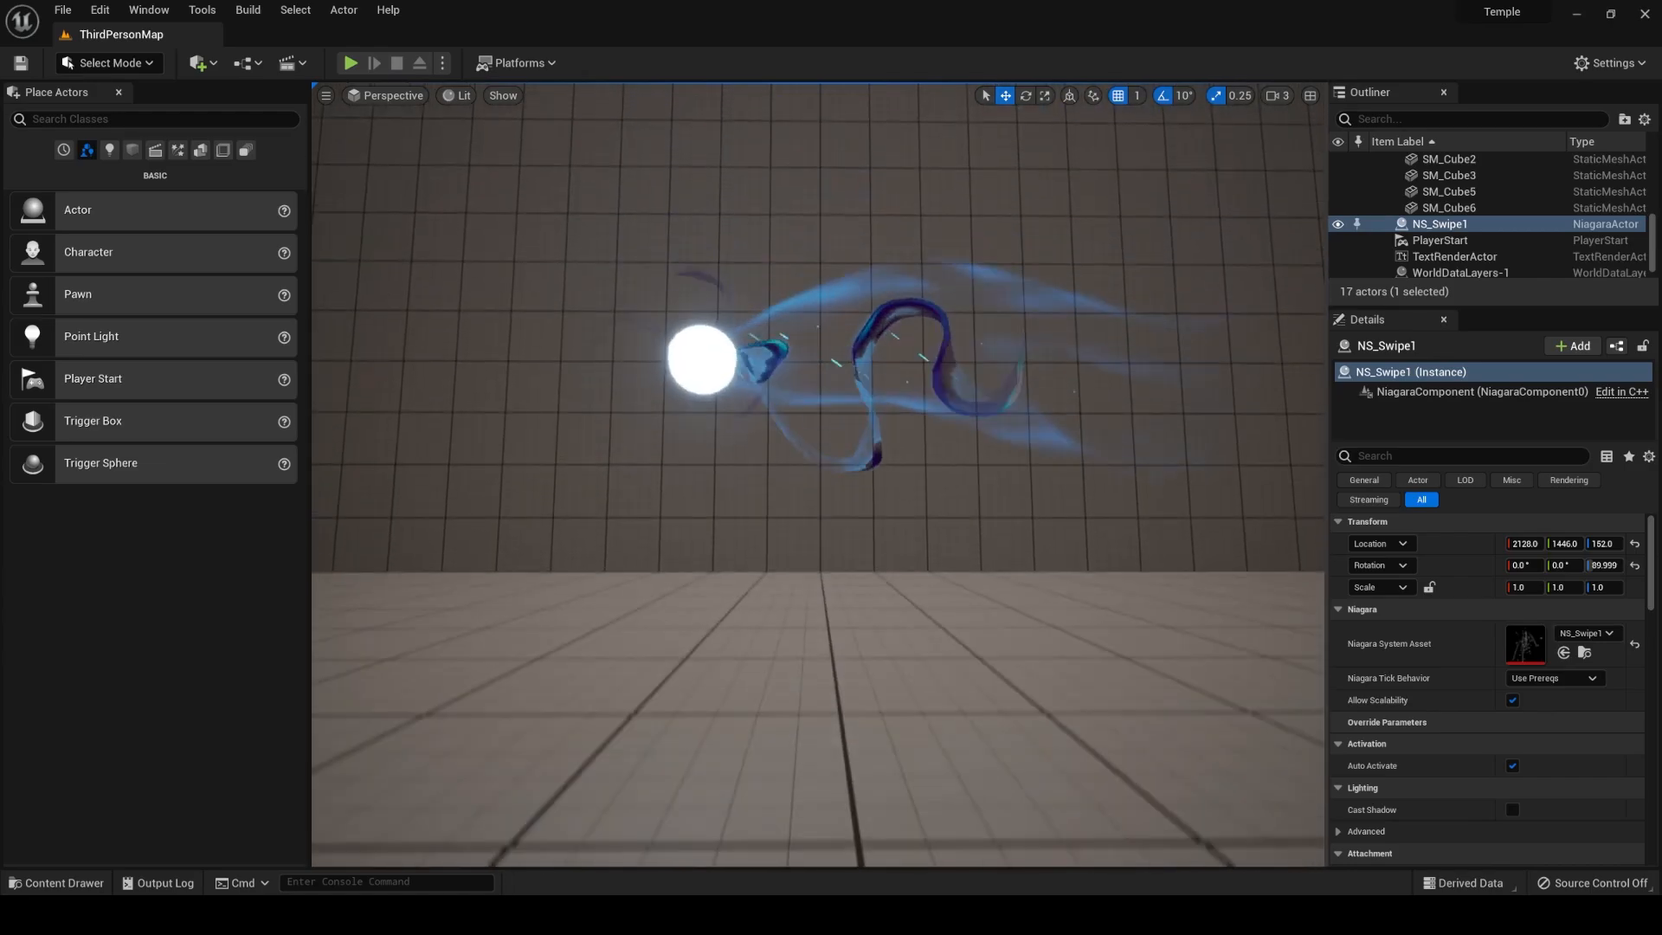
pyautogui.press('q')
pyautogui.press('e')
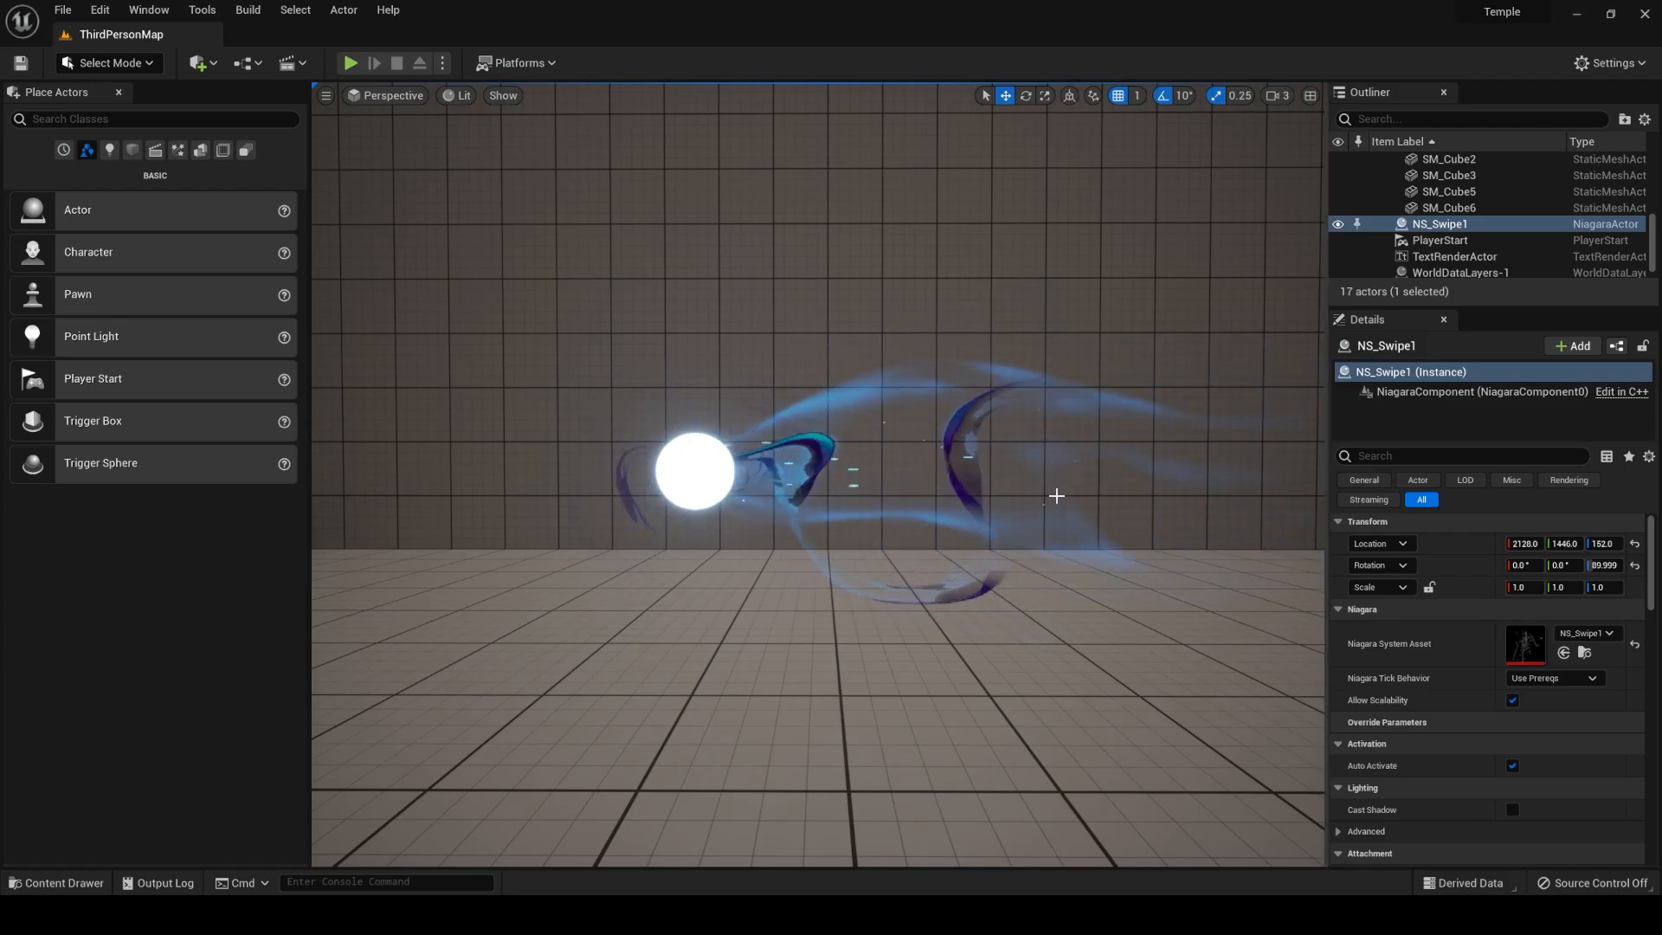
pyautogui.scroll(4, 1055, 479)
pyautogui.scroll(-4, 1057, 464)
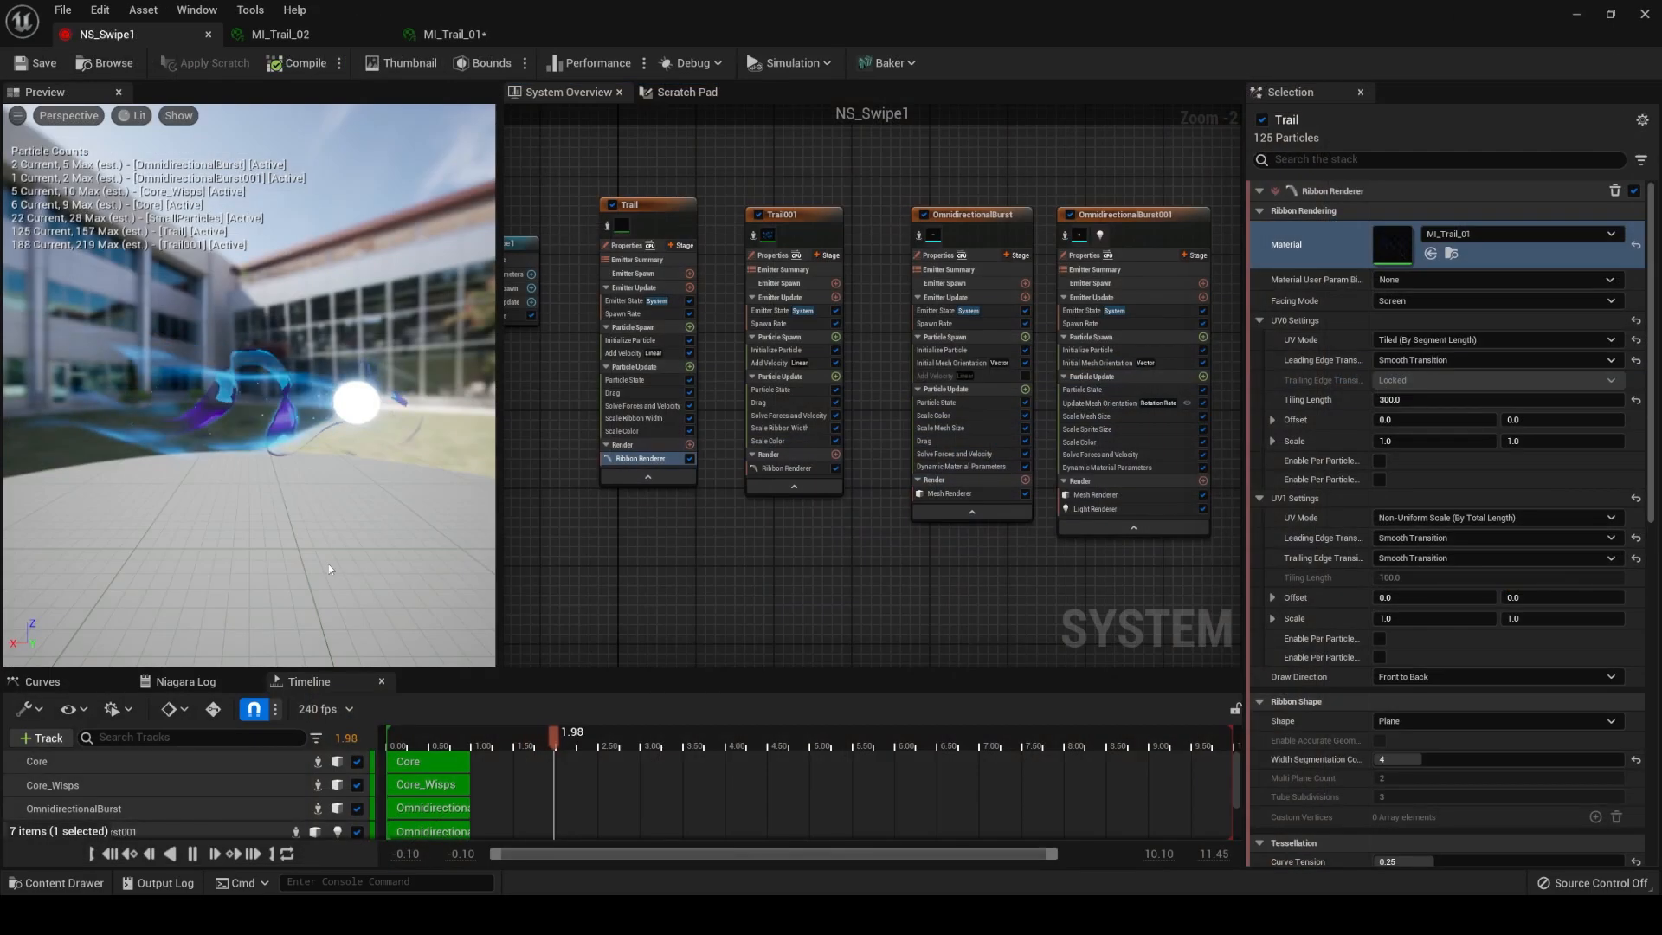
pyautogui.moveTo(436, 734); pyautogui.dragTo(412, 734)
pyautogui.scroll(3, 346, 520)
pyautogui.scroll(4, 347, 519)
pyautogui.scroll(-2, 346, 519)
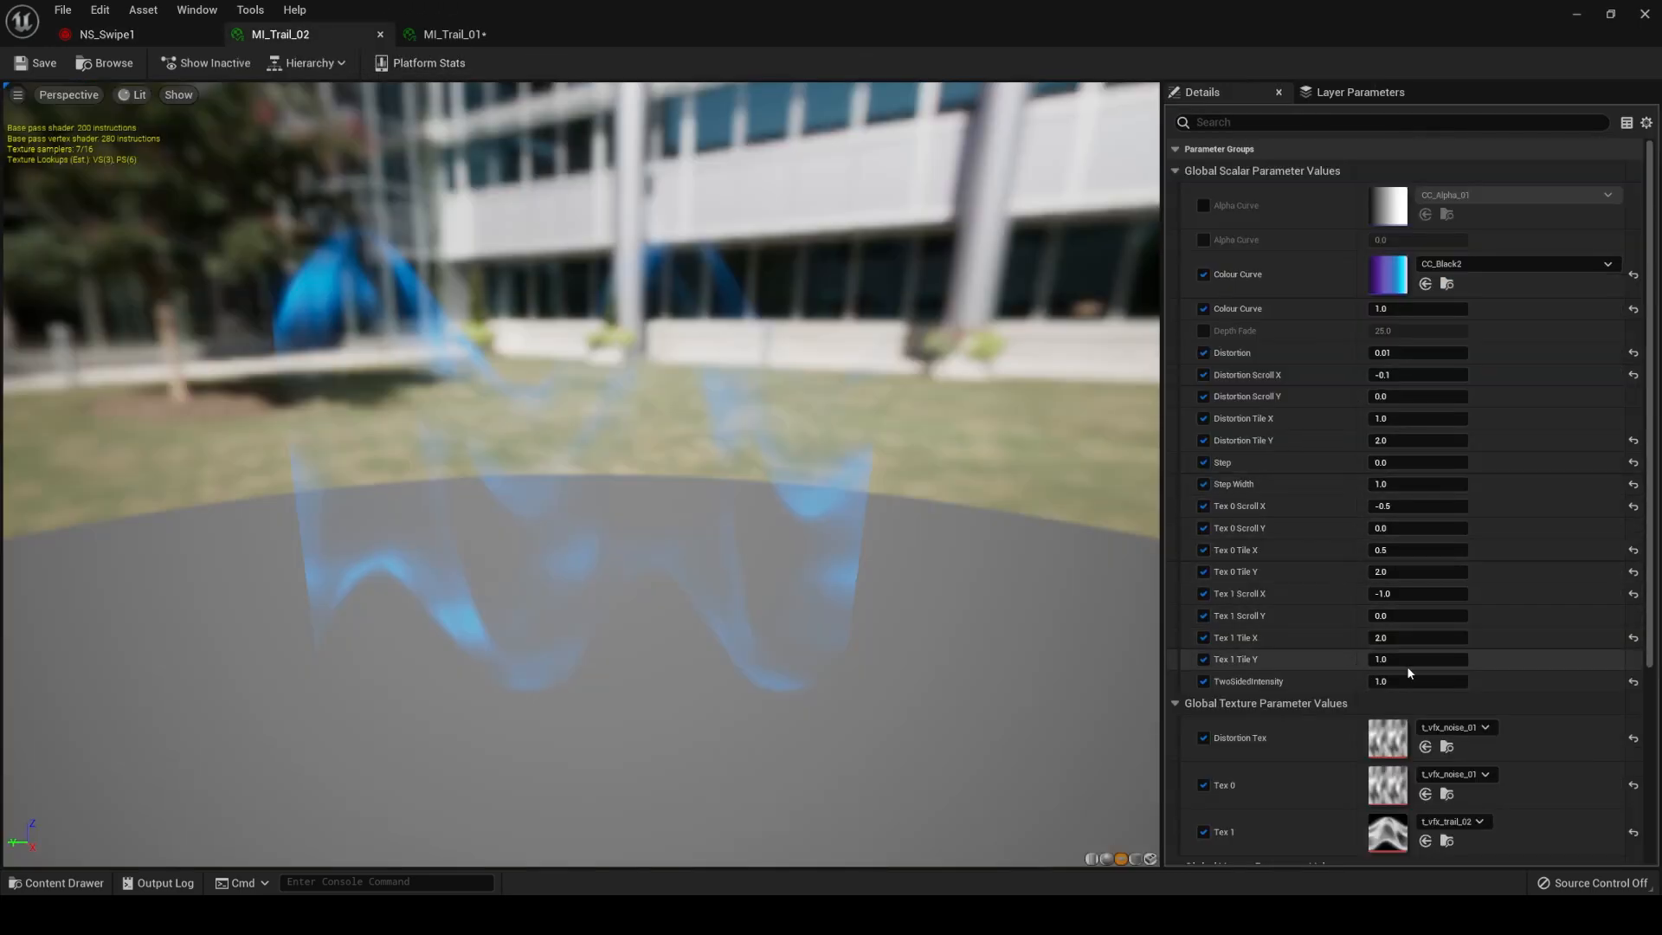
# Set Tex 1 Scroll X to 0 in MI_Trail_02 and view the trail in the NS_Swipe1 Niagara system.
pyautogui.click(1415, 594)
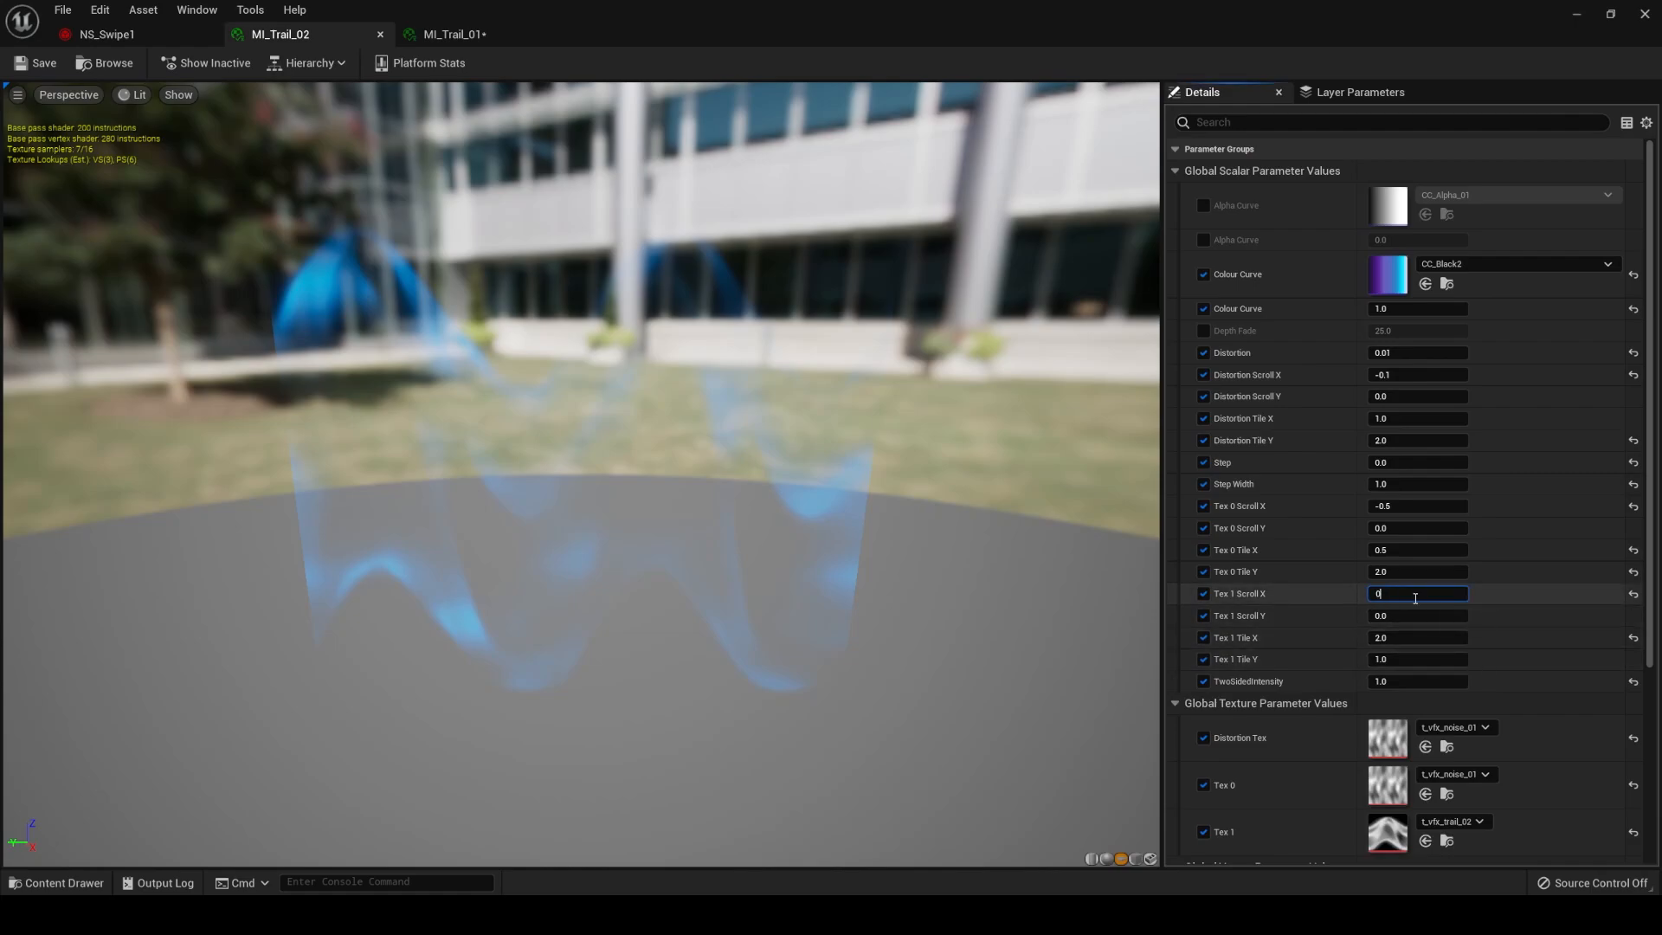
pyautogui.press('Return')
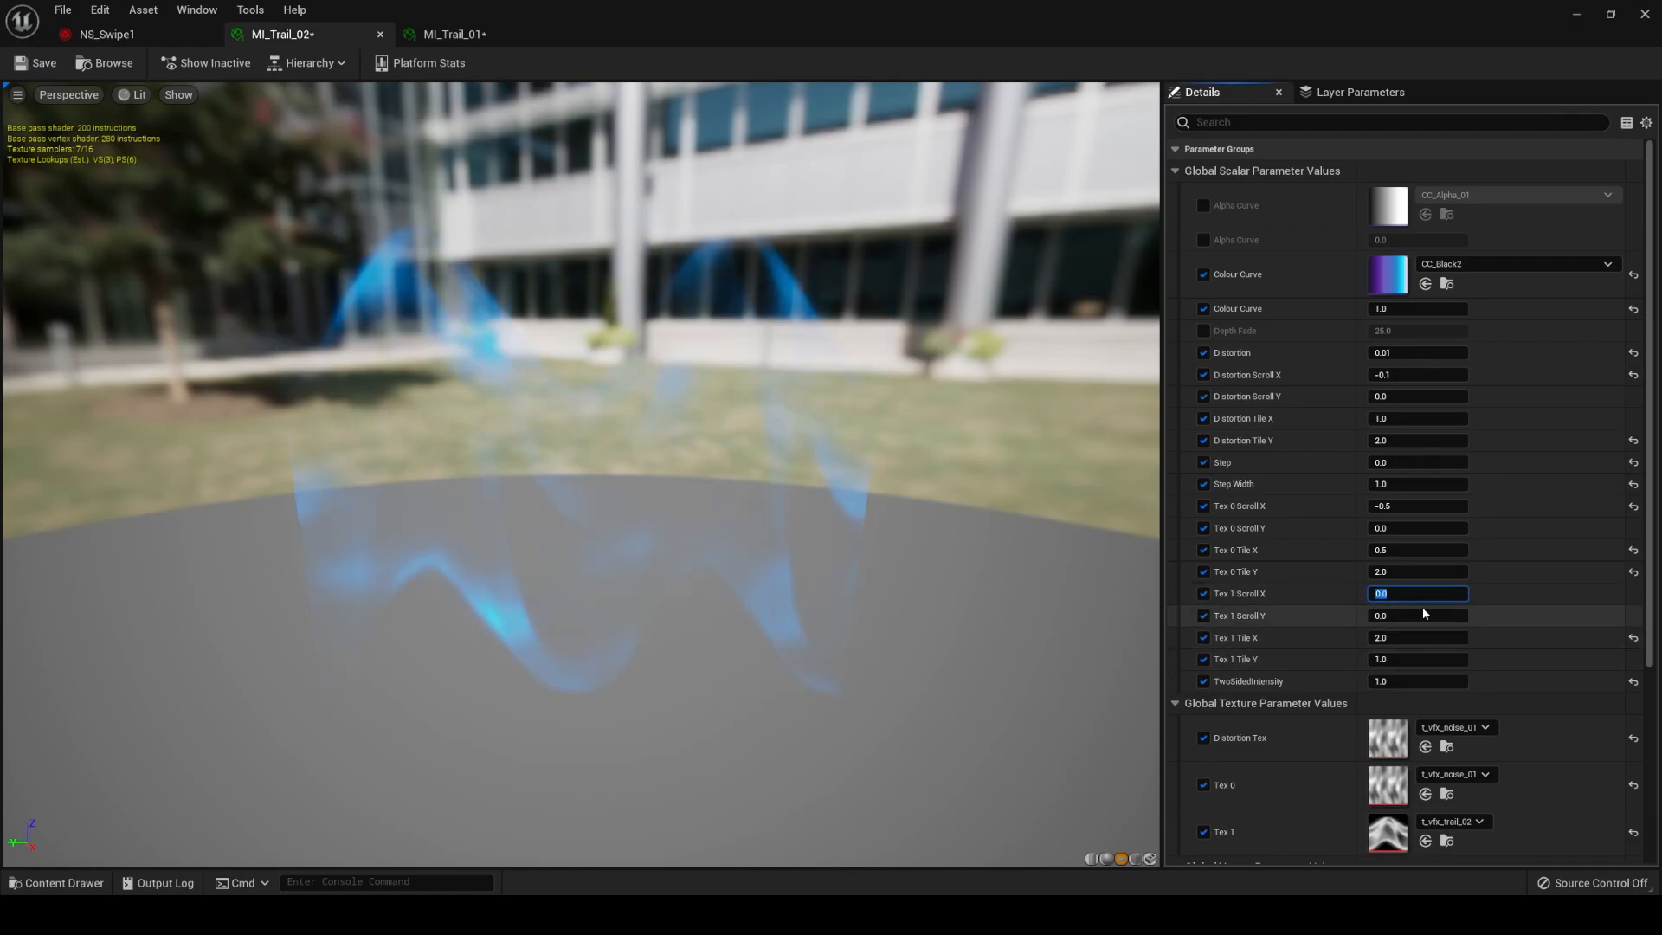
pyautogui.click(173, 35)
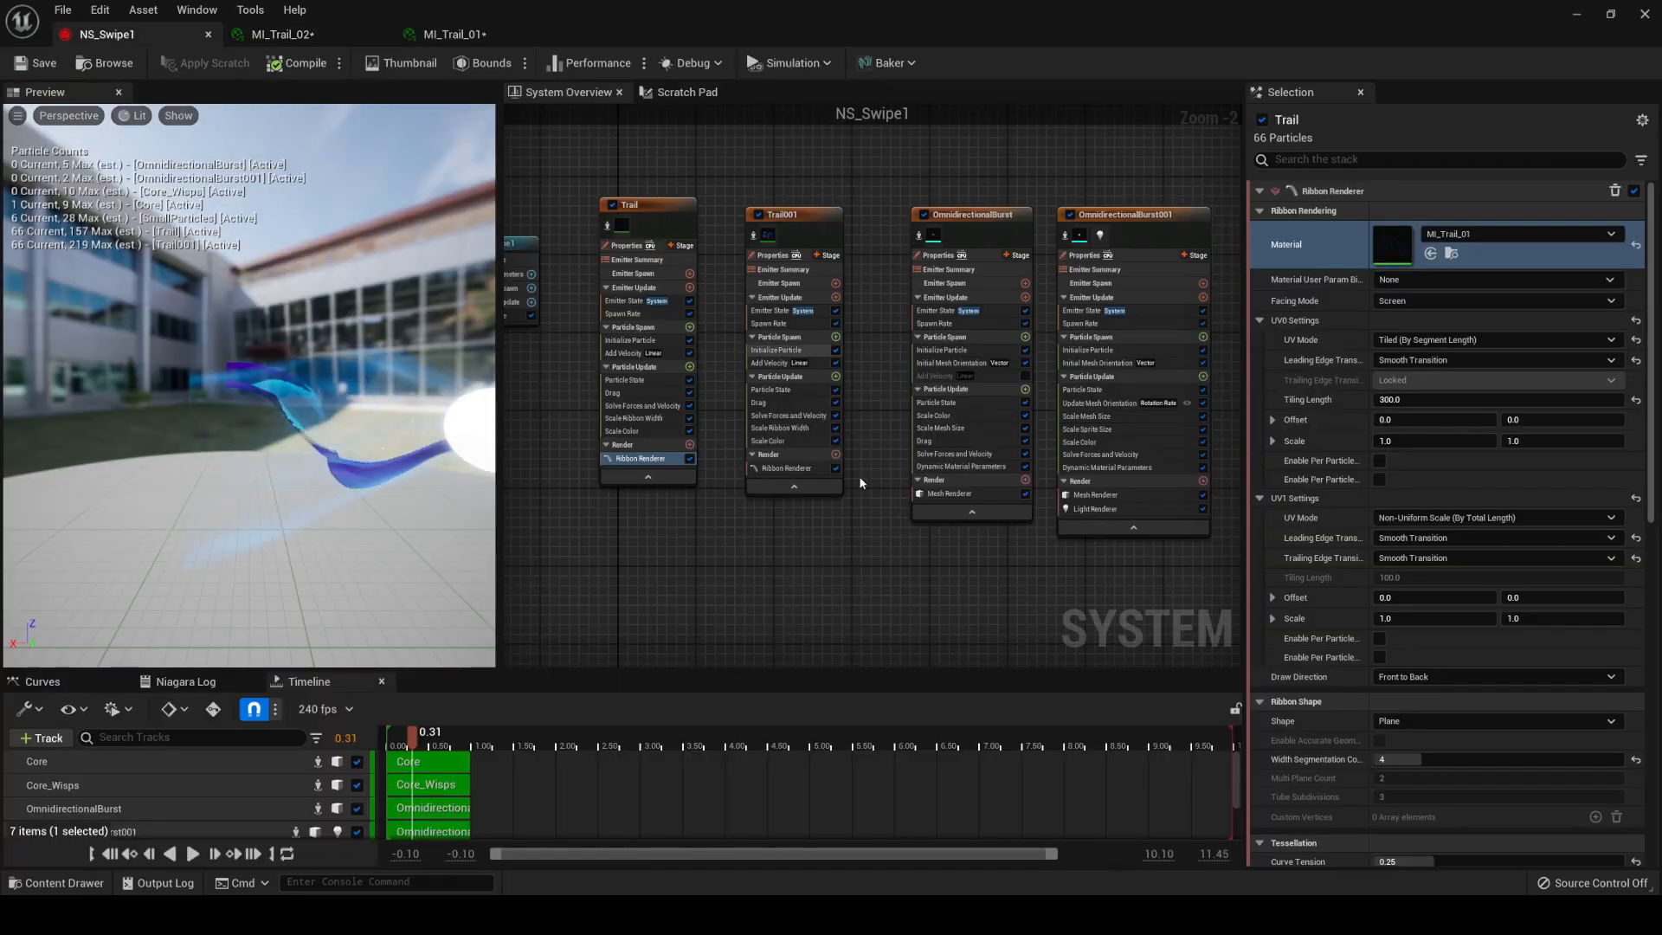
# Check the trail preview in MI_Trail_02 and return to the NS_Swipe1 system.
pyautogui.click(334, 33)
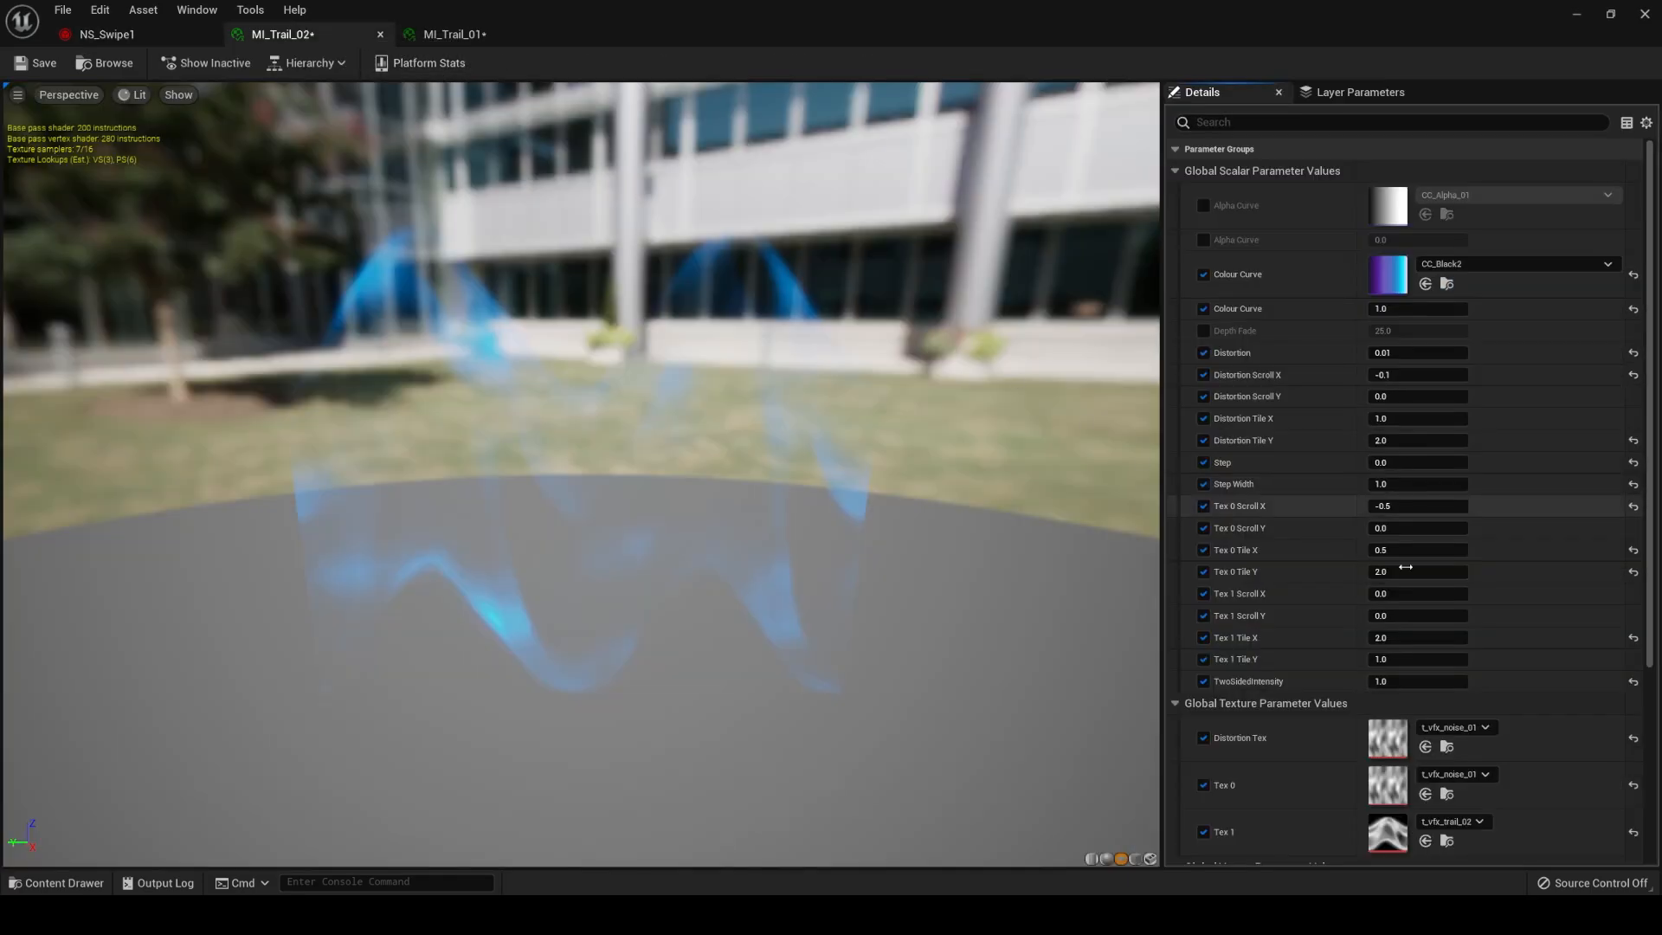
pyautogui.click(138, 34)
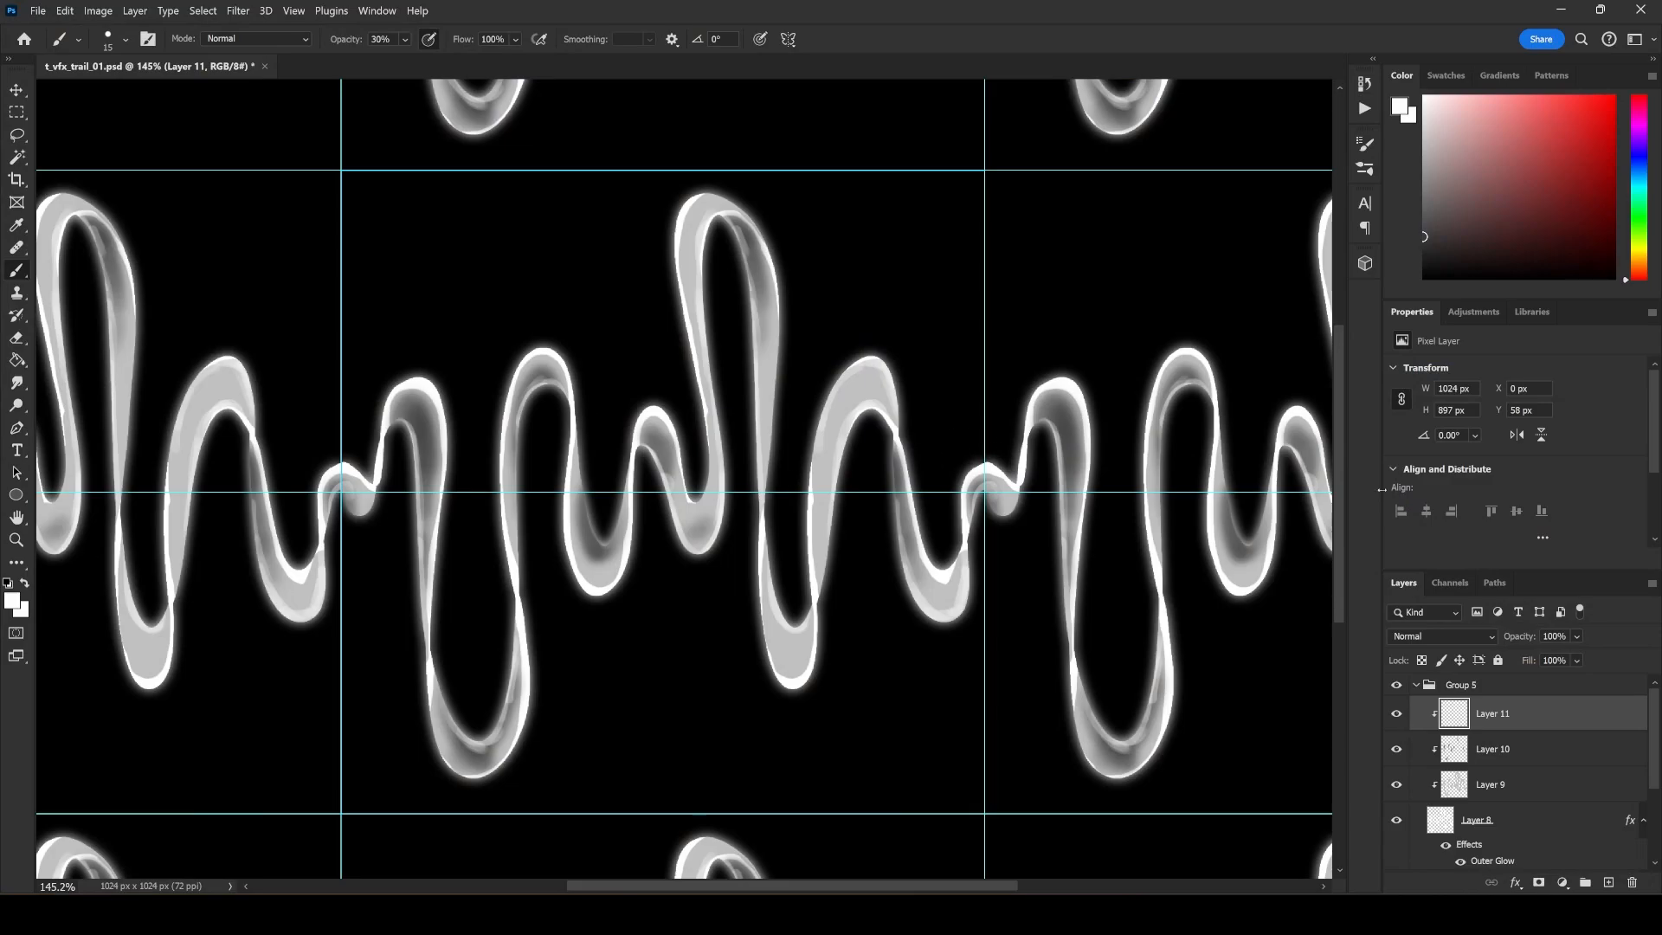
# Switch to Photoshop, collapse Group 5, hide Group 5 and Group 4, and show Group 3.
pyautogui.click(1419, 684)
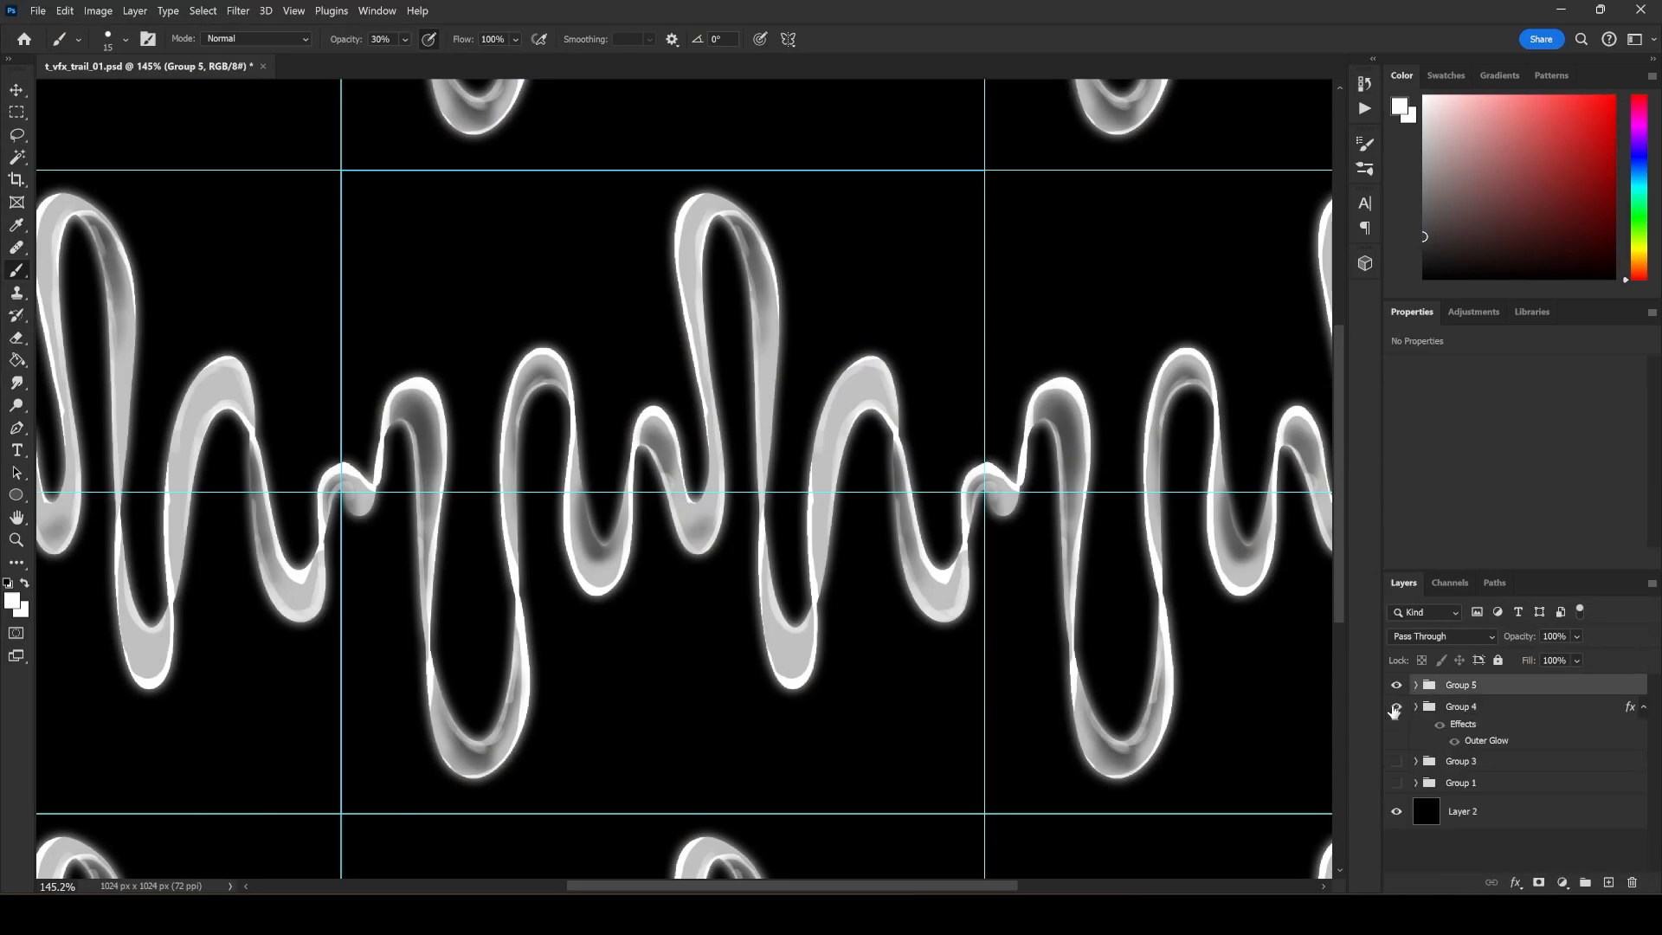
pyautogui.click(1396, 707)
pyautogui.click(1396, 684)
pyautogui.click(1397, 706)
pyautogui.click(1396, 761)
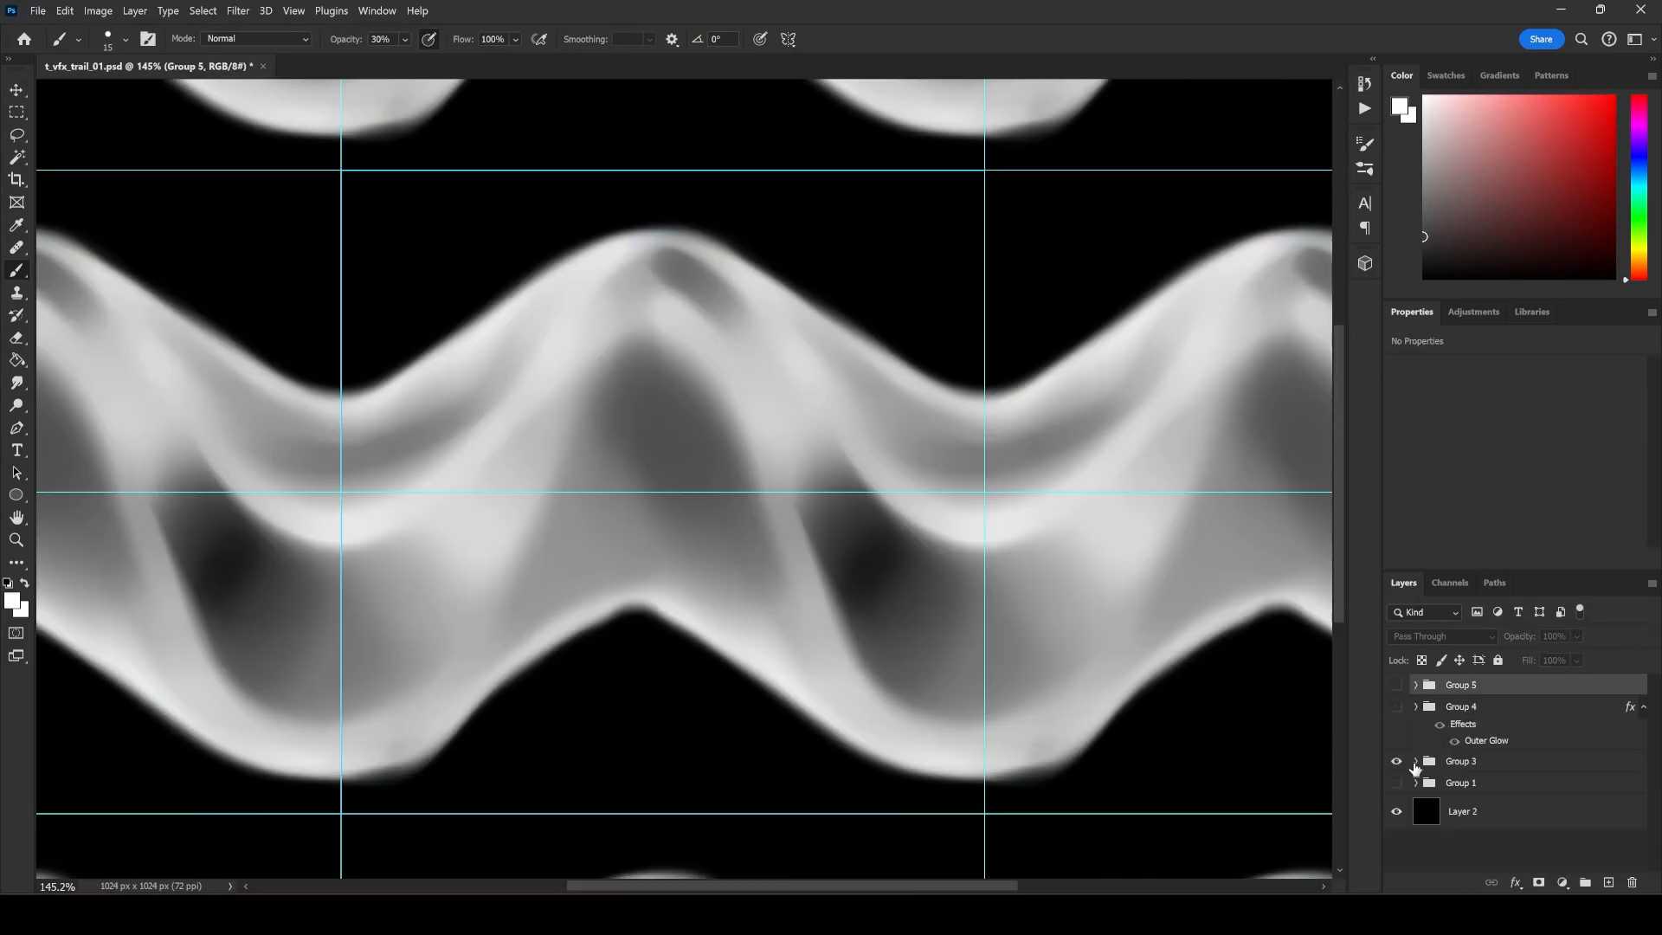
# Add a new empty layer above Group 3 and lower Group 3's opacity to 27%.
pyautogui.click(1417, 761)
pyautogui.click(1487, 760)
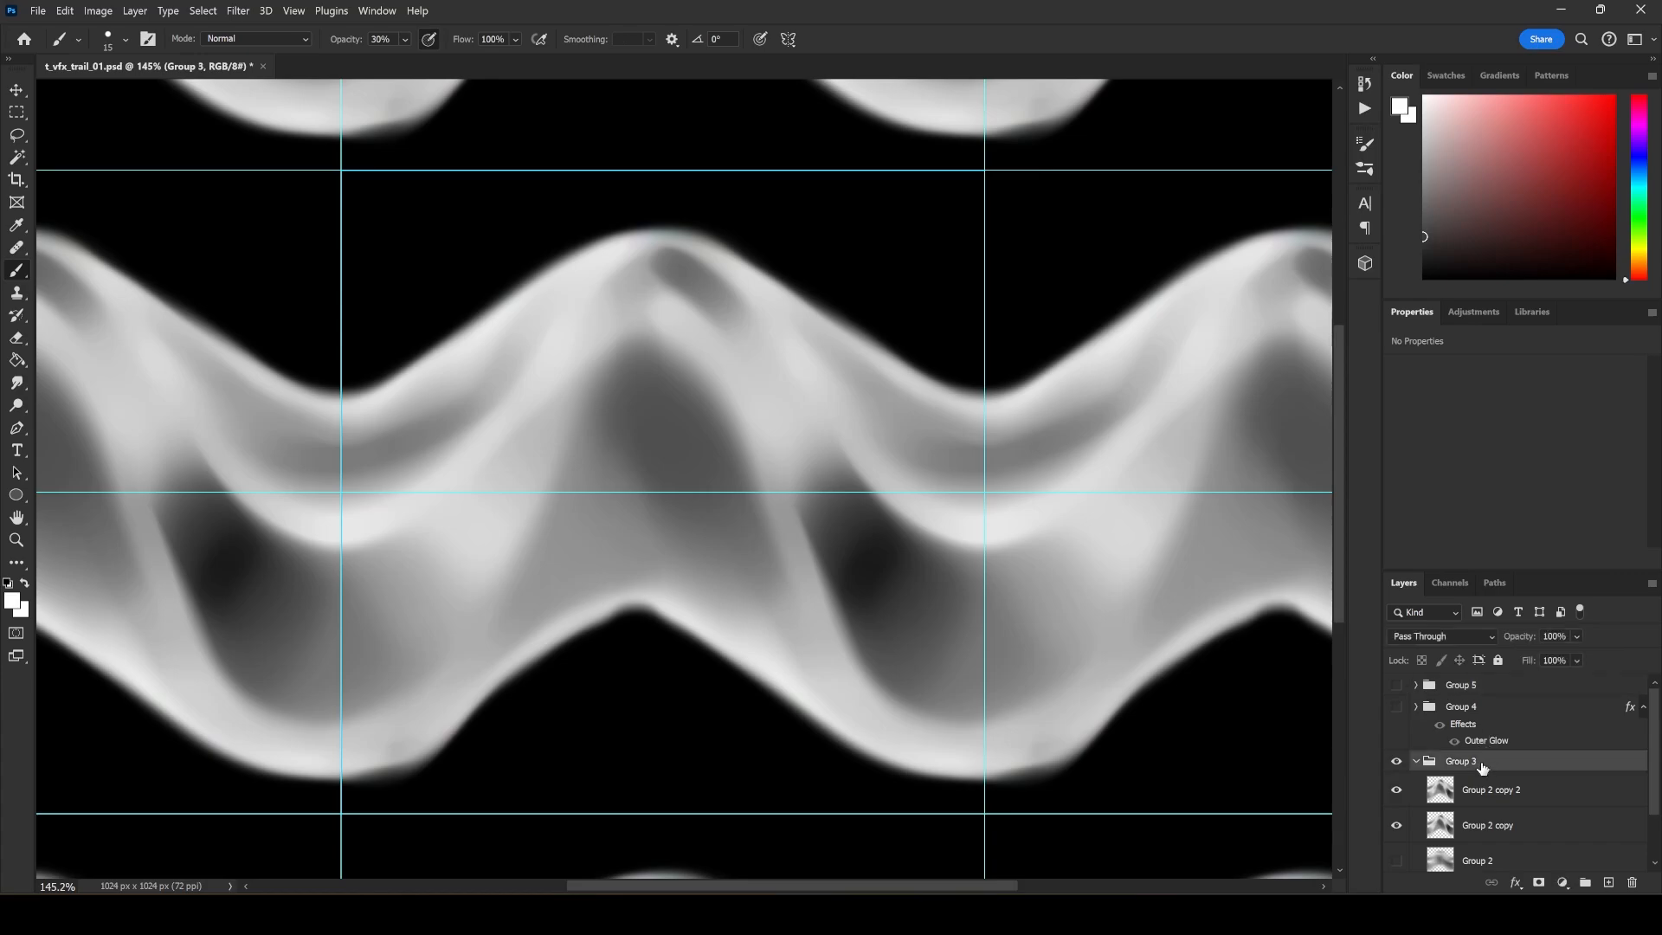
pyautogui.hotkey('ctrl', 'shift', 'alt', 'n')
pyautogui.moveTo(1490, 793); pyautogui.dragTo(1483, 751)
pyautogui.click(1490, 793)
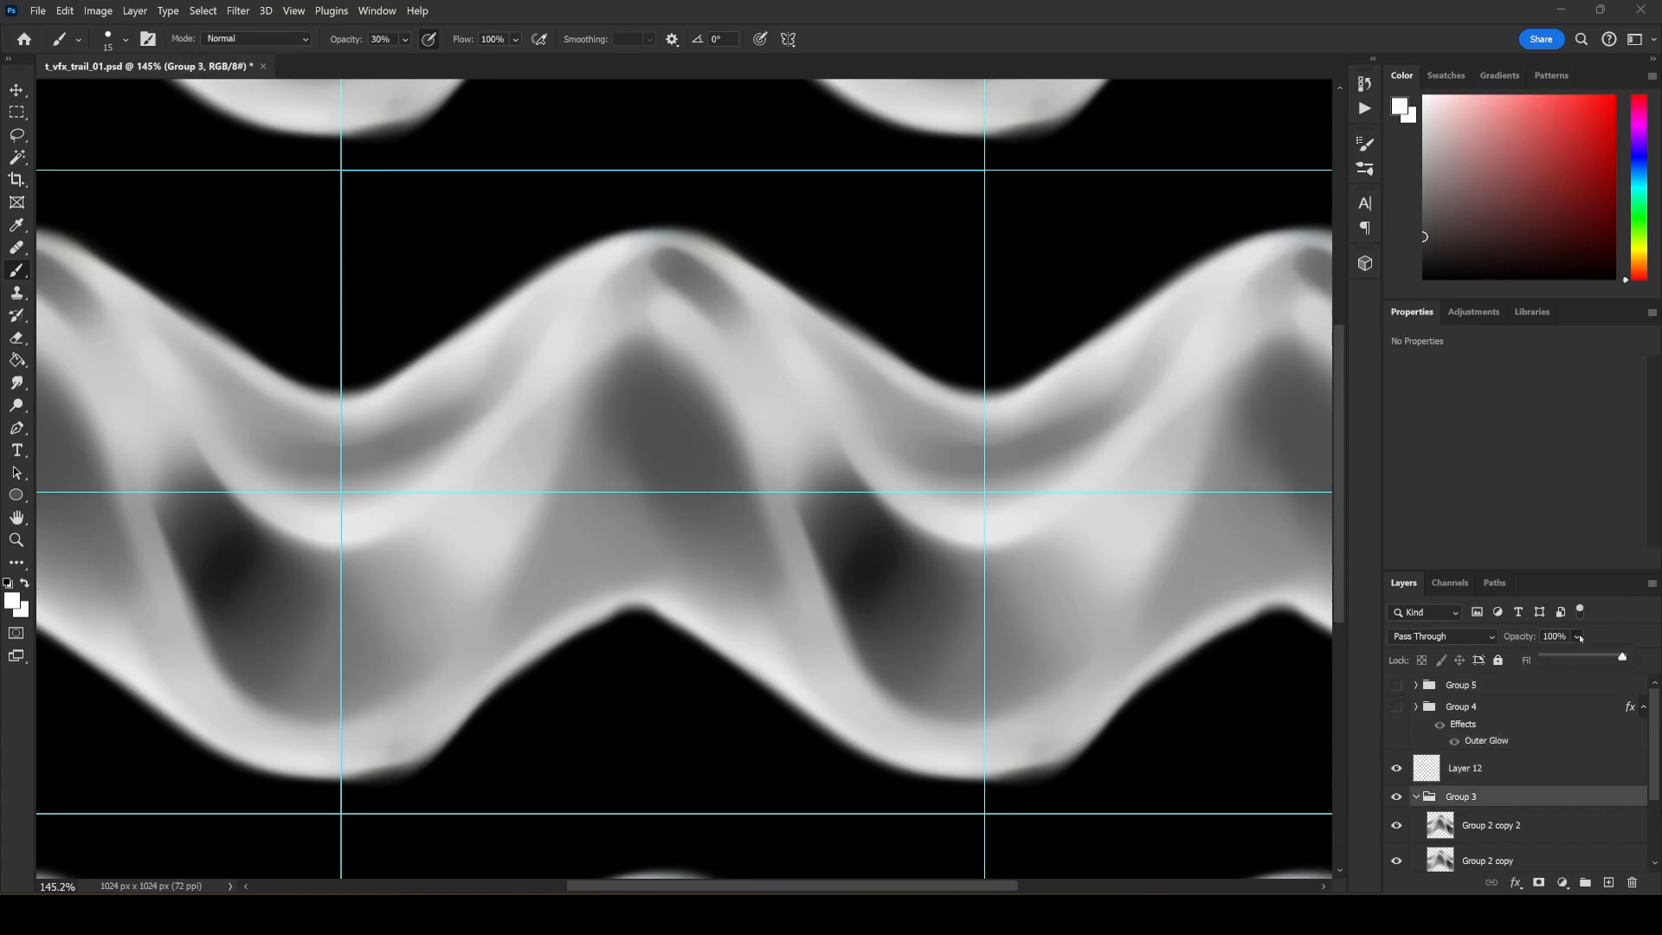
pyautogui.moveTo(1568, 658); pyautogui.dragTo(1564, 655)
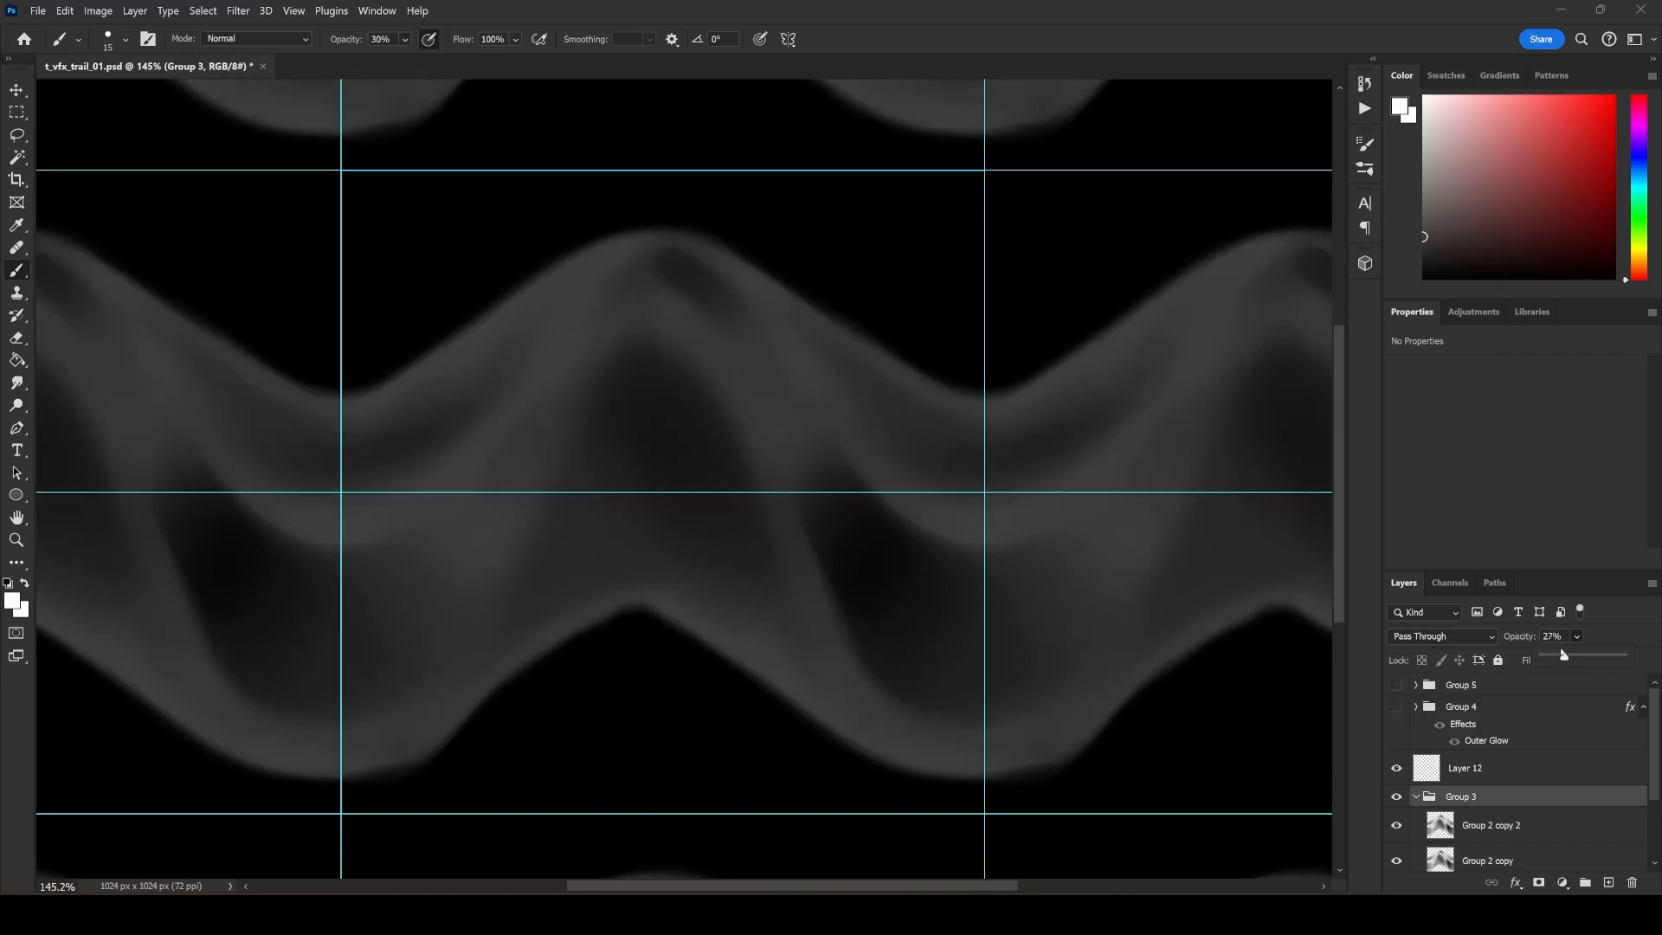
# On Layer 12, paint flowing wavy outlines over the faded trail with a white 15 px brush at 30% opacity.
pyautogui.click(1454, 769)
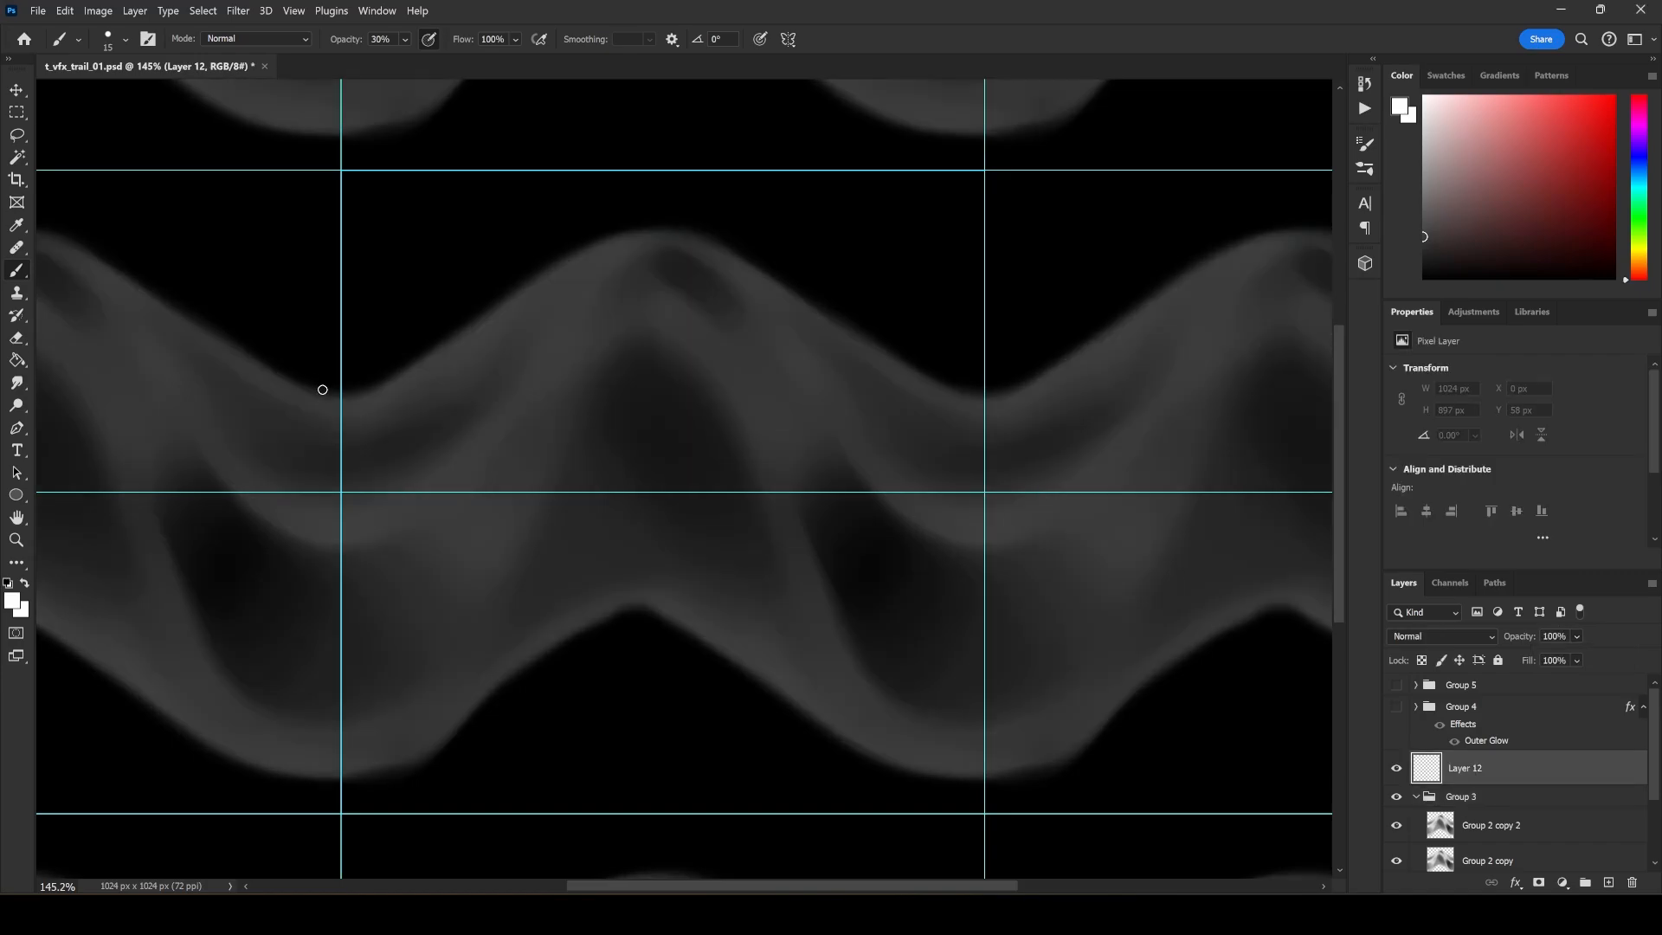
pyautogui.moveTo(322, 390)
pyautogui.mouseDown()
pyautogui.moveTo(641, 246)
pyautogui.moveTo(959, 420)
pyautogui.mouseUp()
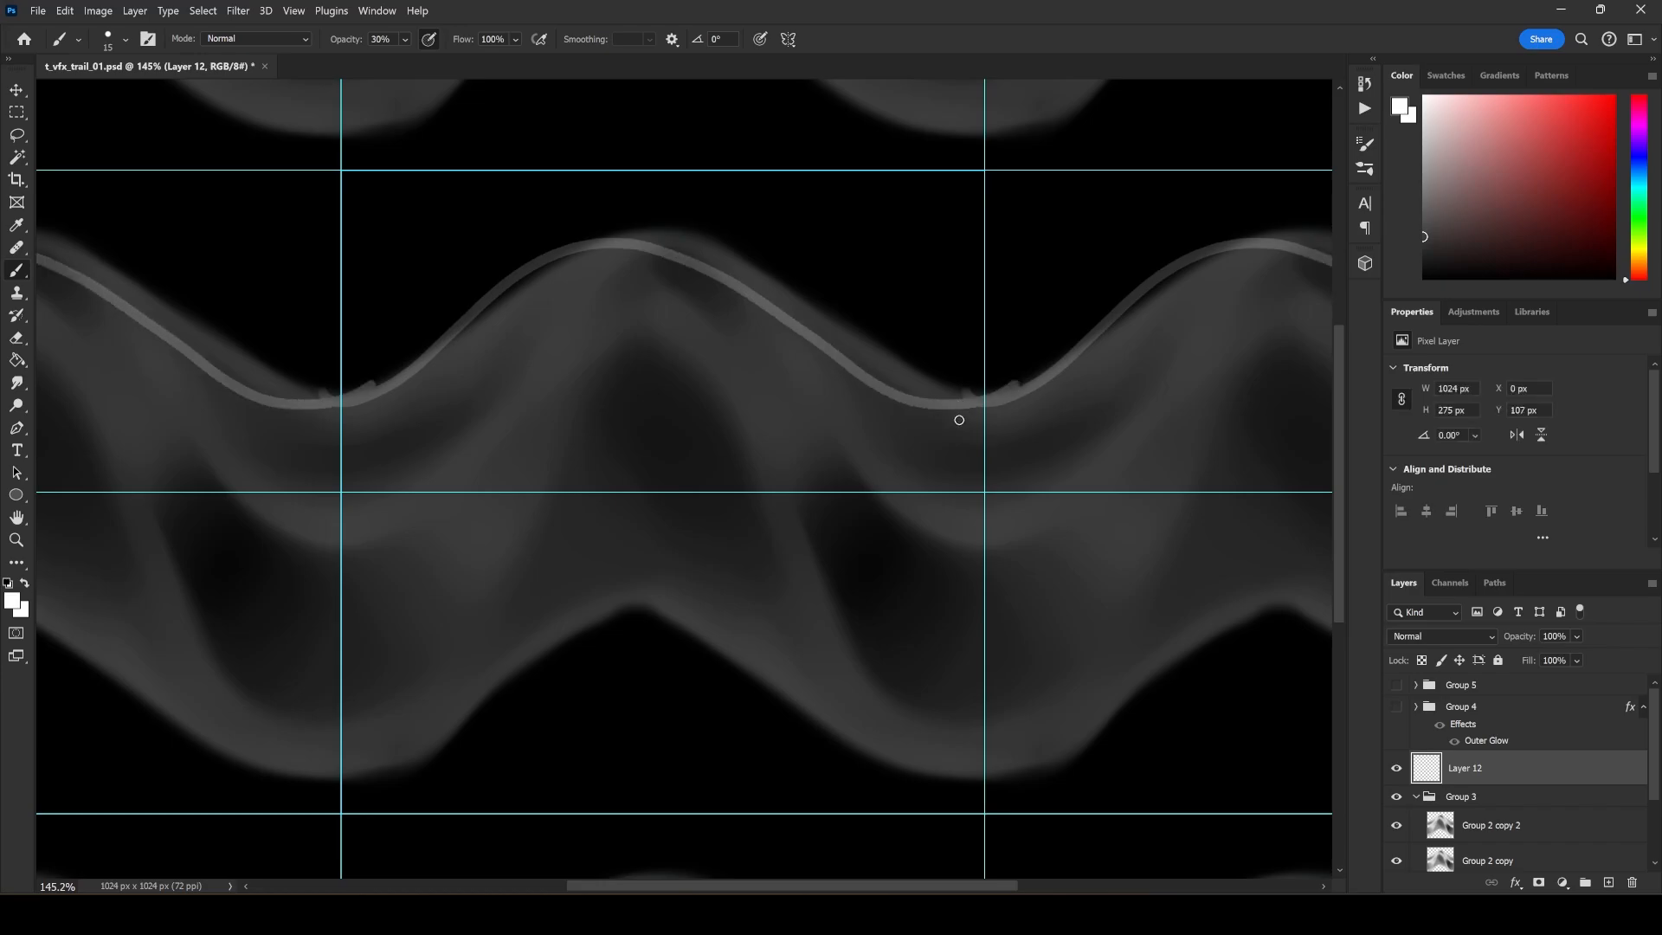
pyautogui.moveTo(346, 773)
pyautogui.mouseDown()
pyautogui.moveTo(443, 739)
pyautogui.moveTo(533, 651)
pyautogui.moveTo(668, 646)
pyautogui.moveTo(955, 780)
pyautogui.moveTo(1003, 767)
pyautogui.mouseUp()
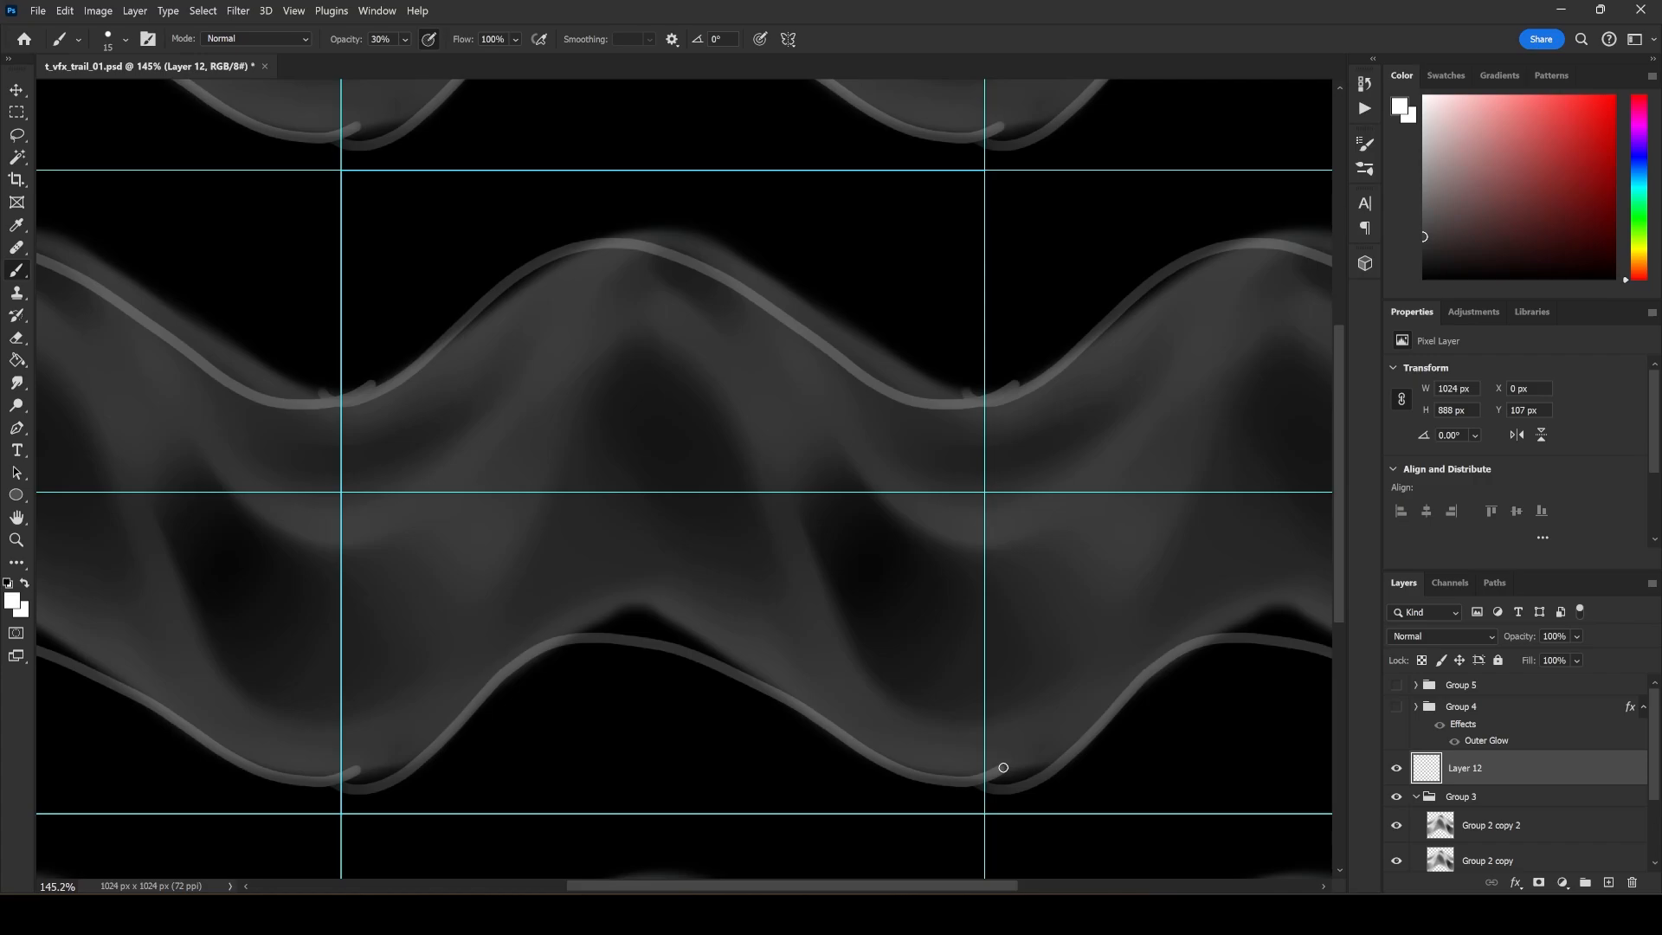
pyautogui.moveTo(276, 525)
pyautogui.mouseDown()
pyautogui.moveTo(400, 546)
pyautogui.moveTo(553, 360)
pyautogui.moveTo(632, 334)
pyautogui.moveTo(700, 381)
pyautogui.moveTo(822, 657)
pyautogui.moveTo(974, 786)
pyautogui.moveTo(996, 758)
pyautogui.mouseUp()
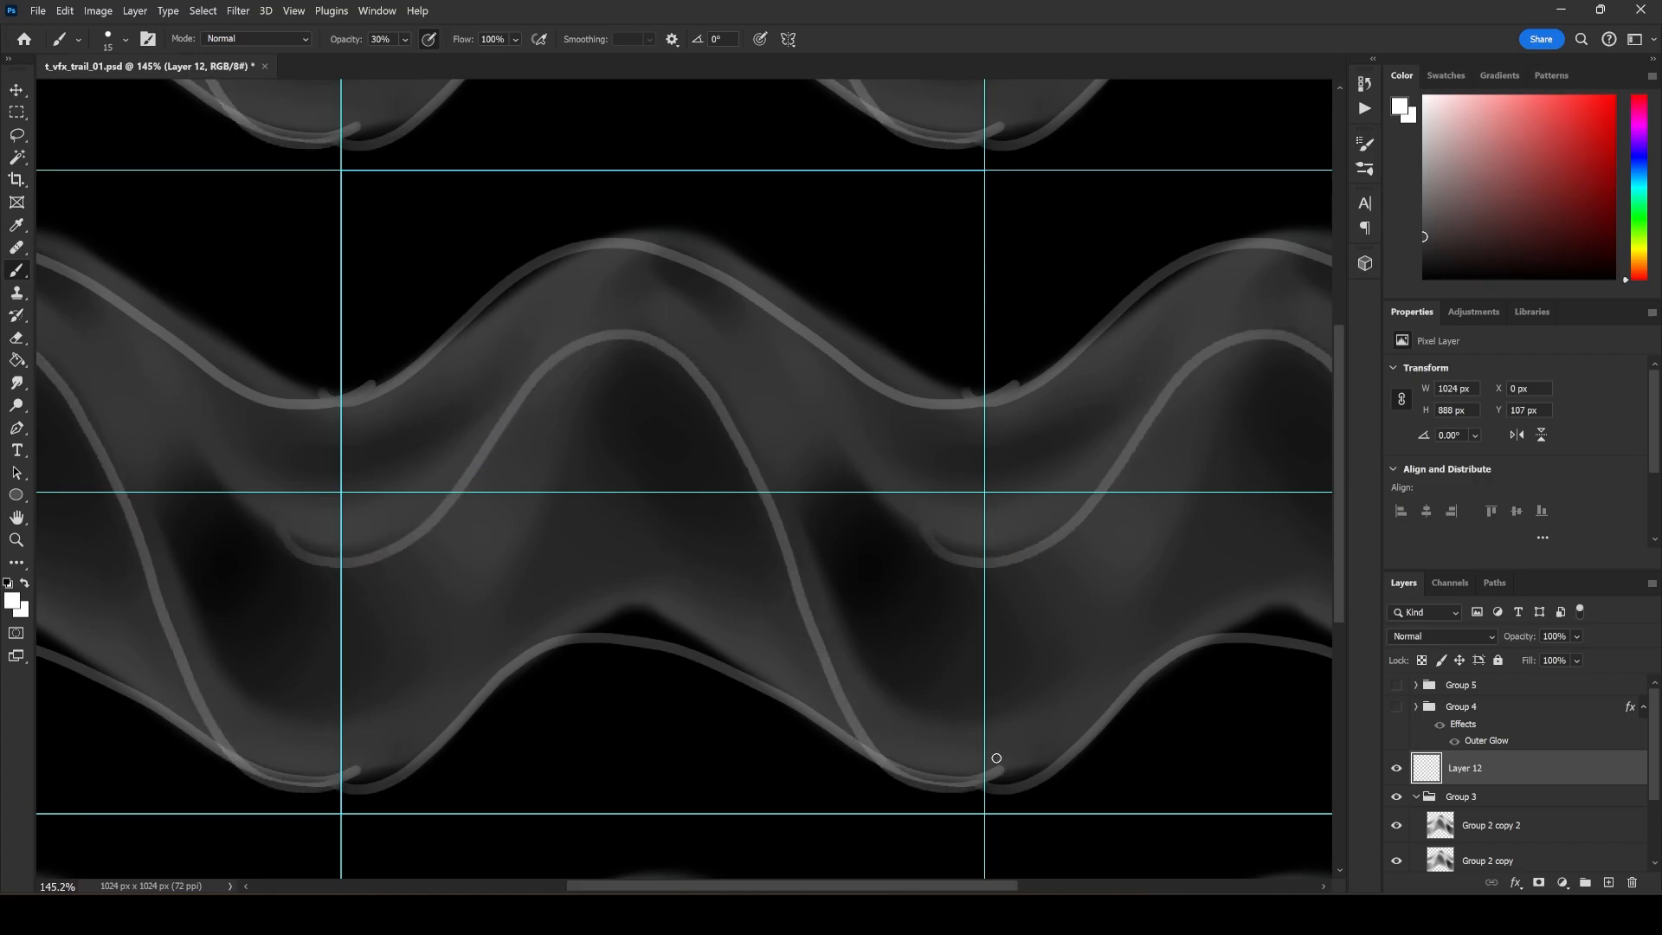
pyautogui.moveTo(1090, 500)
pyautogui.mouseDown()
pyautogui.moveTo(998, 571)
pyautogui.moveTo(868, 494)
pyautogui.moveTo(758, 352)
pyautogui.moveTo(649, 275)
pyautogui.moveTo(538, 306)
pyautogui.moveTo(448, 483)
pyautogui.moveTo(387, 534)
pyautogui.mouseUp()
pyautogui.moveTo(76, 329)
pyautogui.mouseDown()
pyautogui.moveTo(214, 690)
pyautogui.moveTo(297, 760)
pyautogui.moveTo(392, 721)
pyautogui.moveTo(465, 627)
pyautogui.moveTo(566, 429)
pyautogui.moveTo(658, 370)
pyautogui.moveTo(724, 422)
pyautogui.moveTo(781, 561)
pyautogui.moveTo(936, 729)
pyautogui.mouseUp()
pyautogui.moveTo(339, 767)
pyautogui.mouseDown()
pyautogui.moveTo(380, 779)
pyautogui.moveTo(482, 713)
pyautogui.moveTo(564, 609)
pyautogui.moveTo(650, 551)
pyautogui.moveTo(741, 588)
pyautogui.moveTo(838, 717)
pyautogui.moveTo(970, 741)
pyautogui.mouseUp()
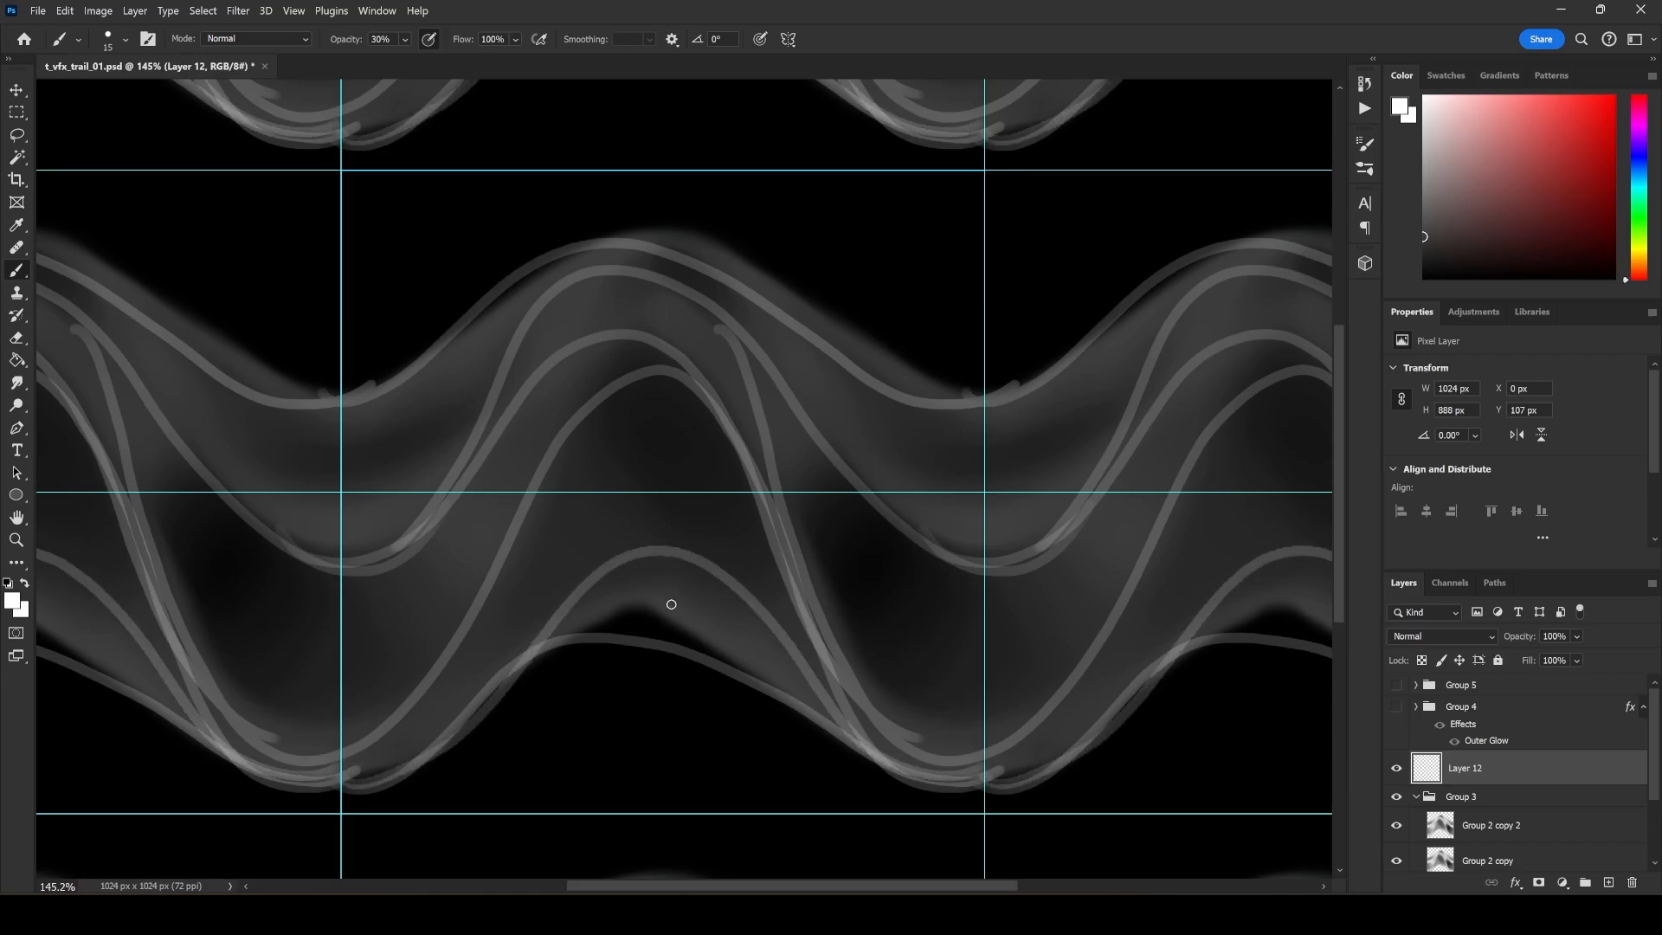
# Fill the lower outlined bands on Layer 12 alternately with black and white using the Paint Bucket.
pyautogui.press('g')
pyautogui.click(729, 516)
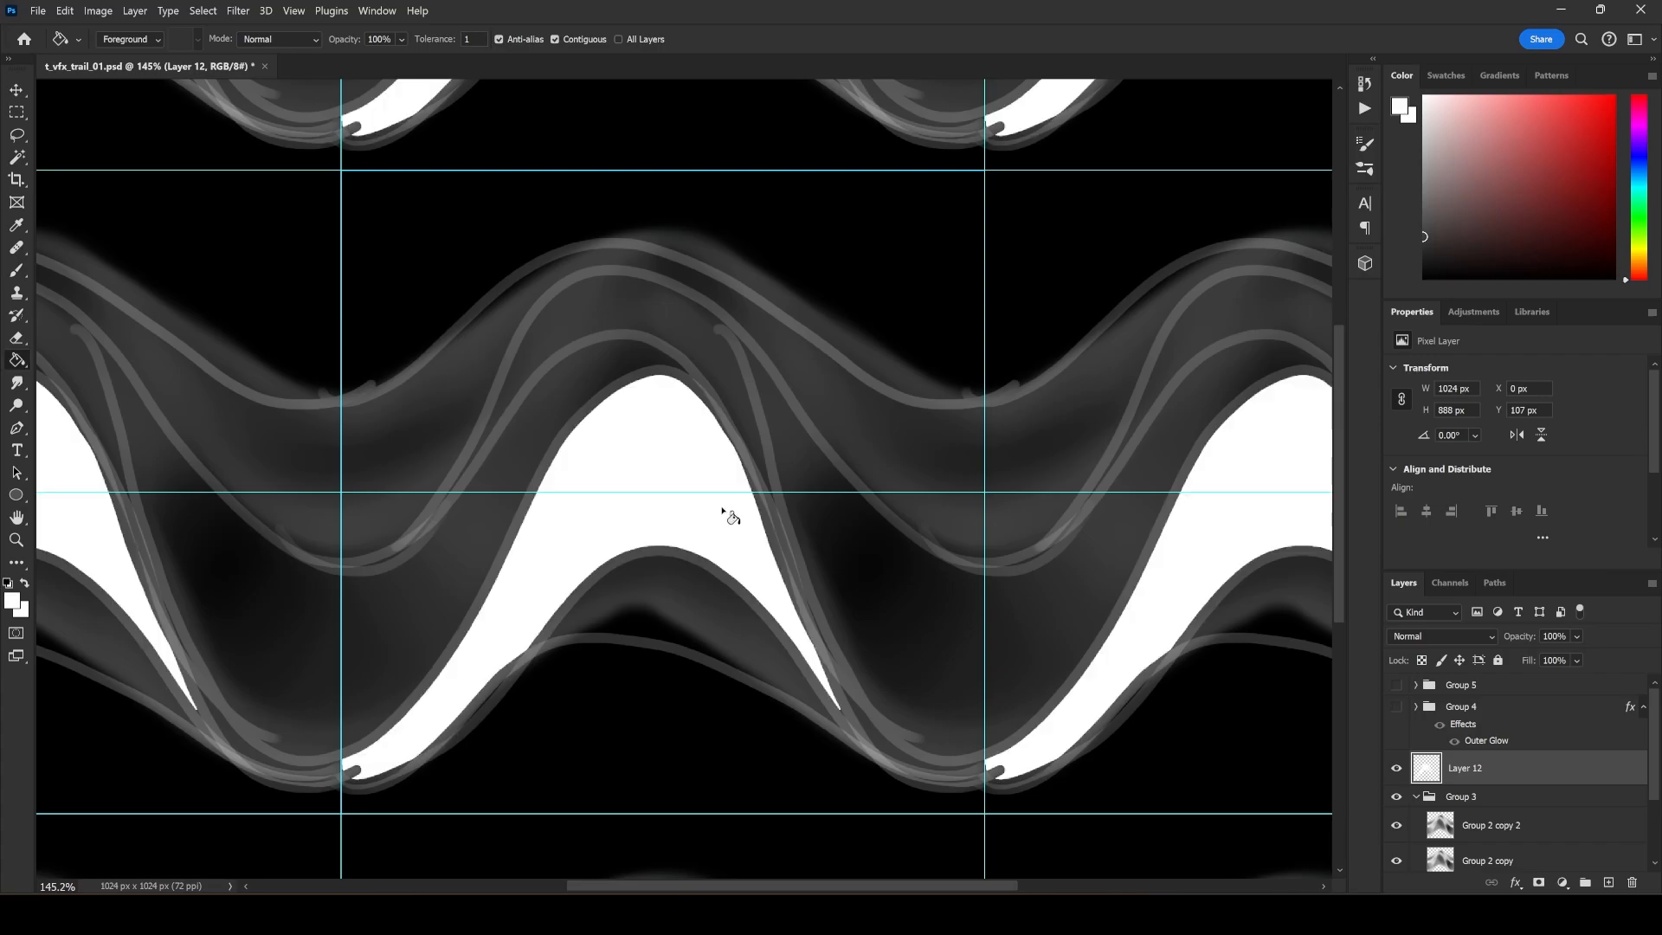
pyautogui.hotkey('ctrl', 'z')
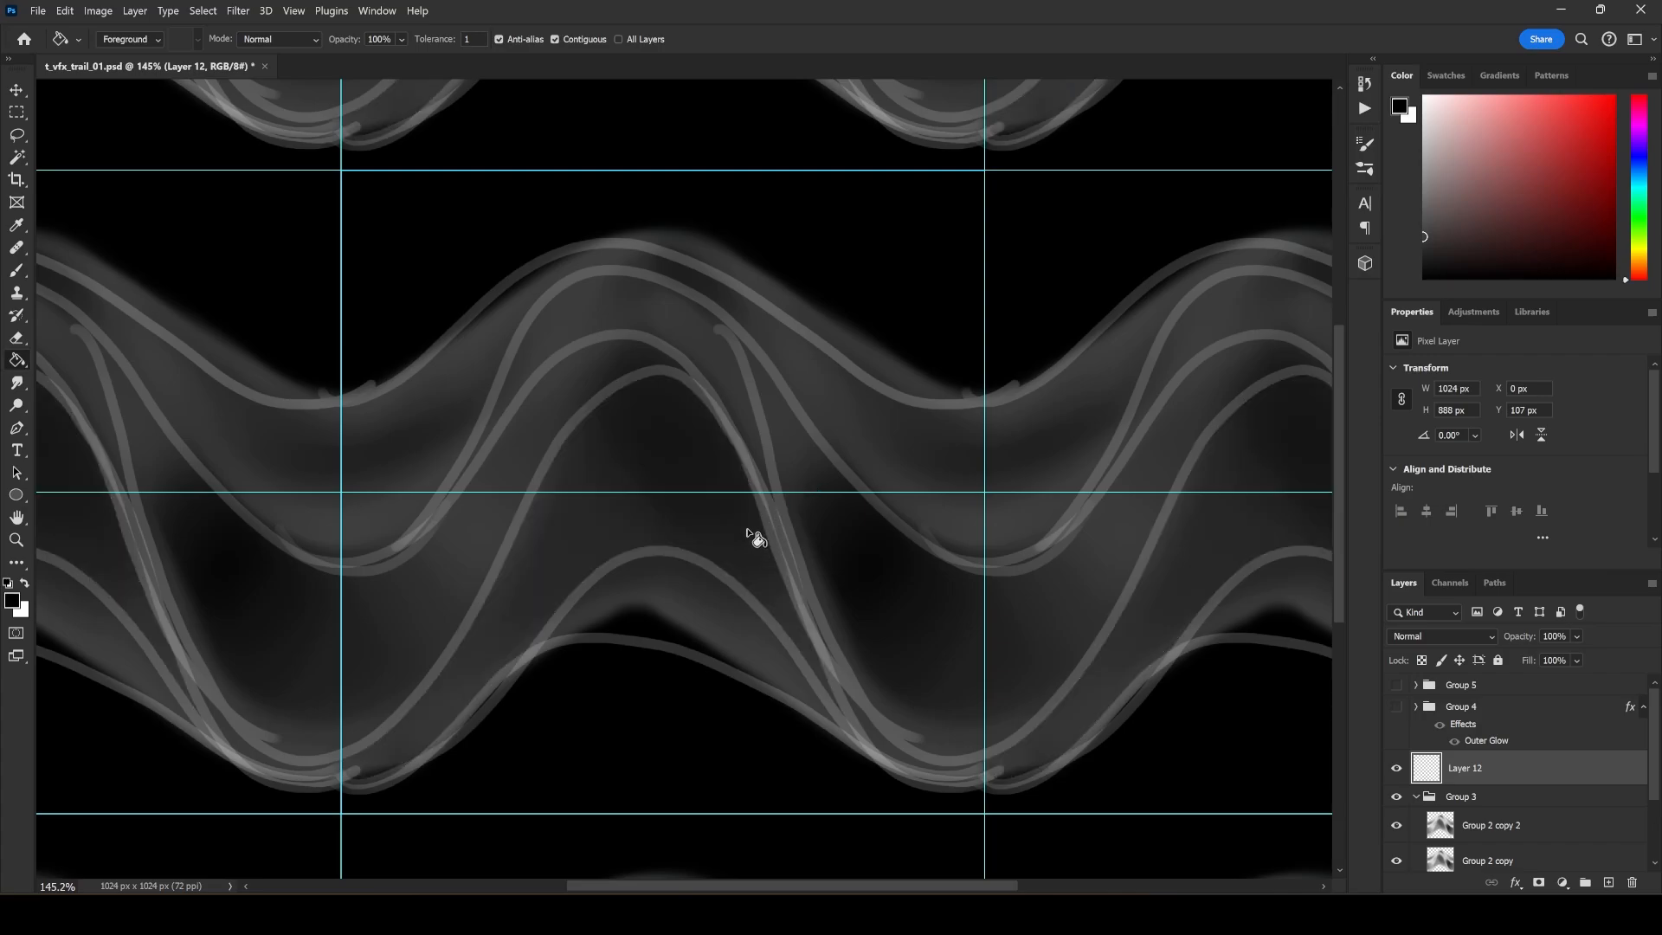
pyautogui.click(748, 531)
pyautogui.press('x')
pyautogui.click(736, 632)
pyautogui.press('x')
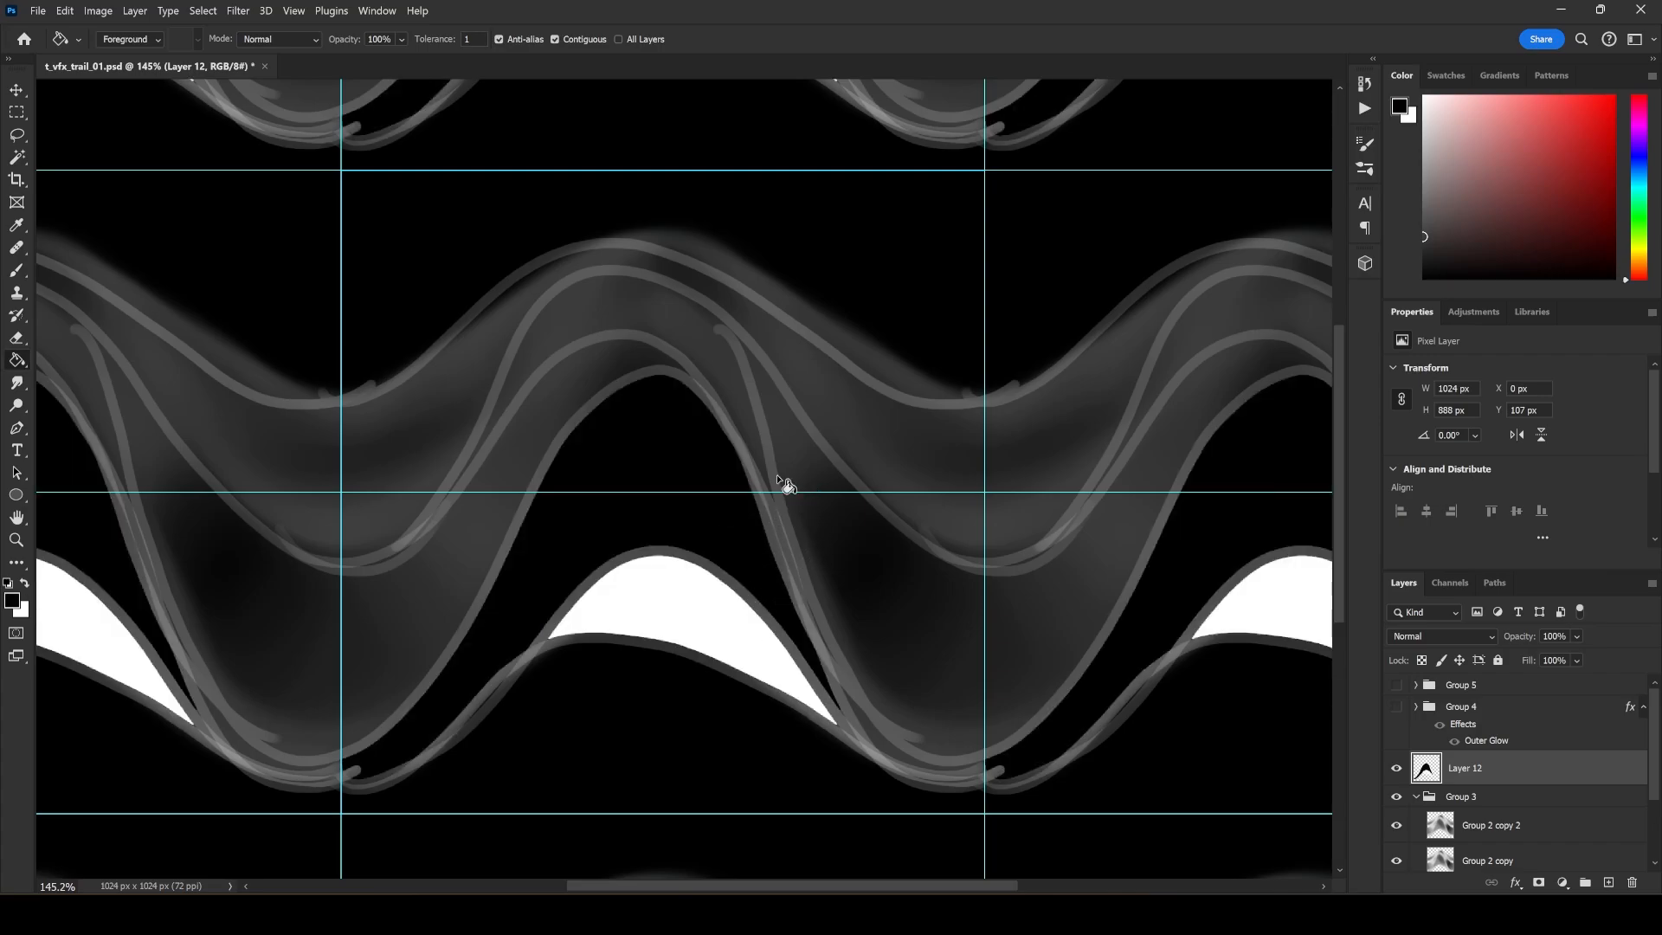
pyautogui.click(728, 380)
pyautogui.press('x')
pyautogui.click(611, 393)
pyautogui.press('x')
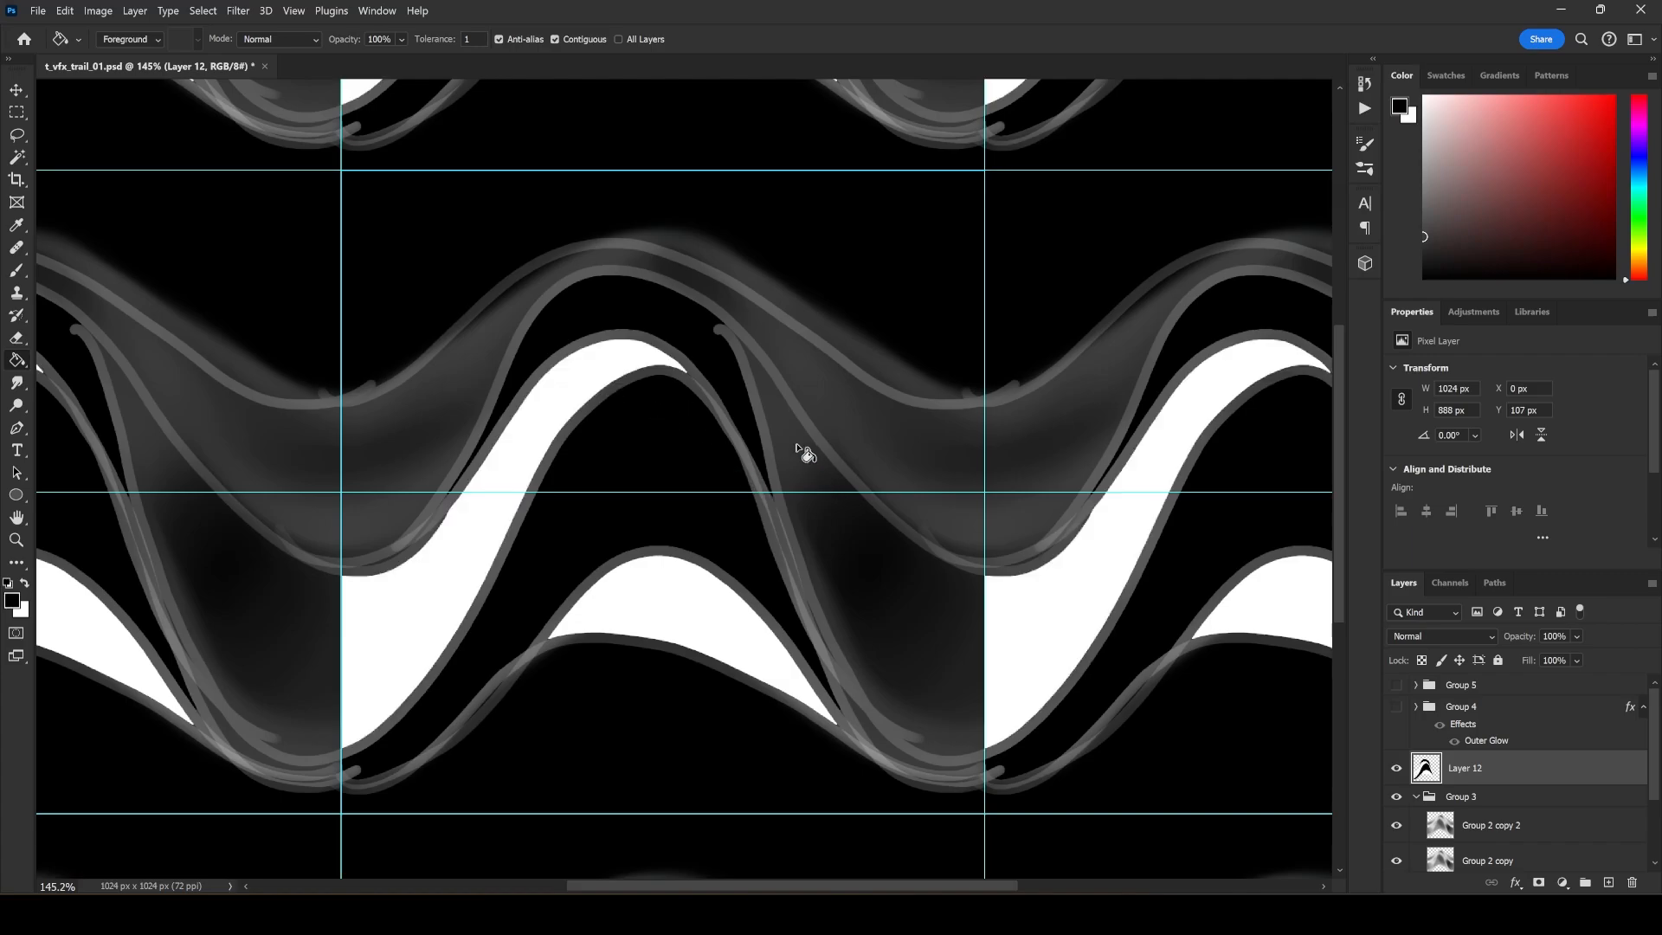
# Fill the large trough band white and the bands above it black, leaving the thin uppermost area unfilled.
pyautogui.click(801, 453)
pyautogui.press('x')
pyautogui.click(845, 528)
pyautogui.press('x')
pyautogui.click(860, 401)
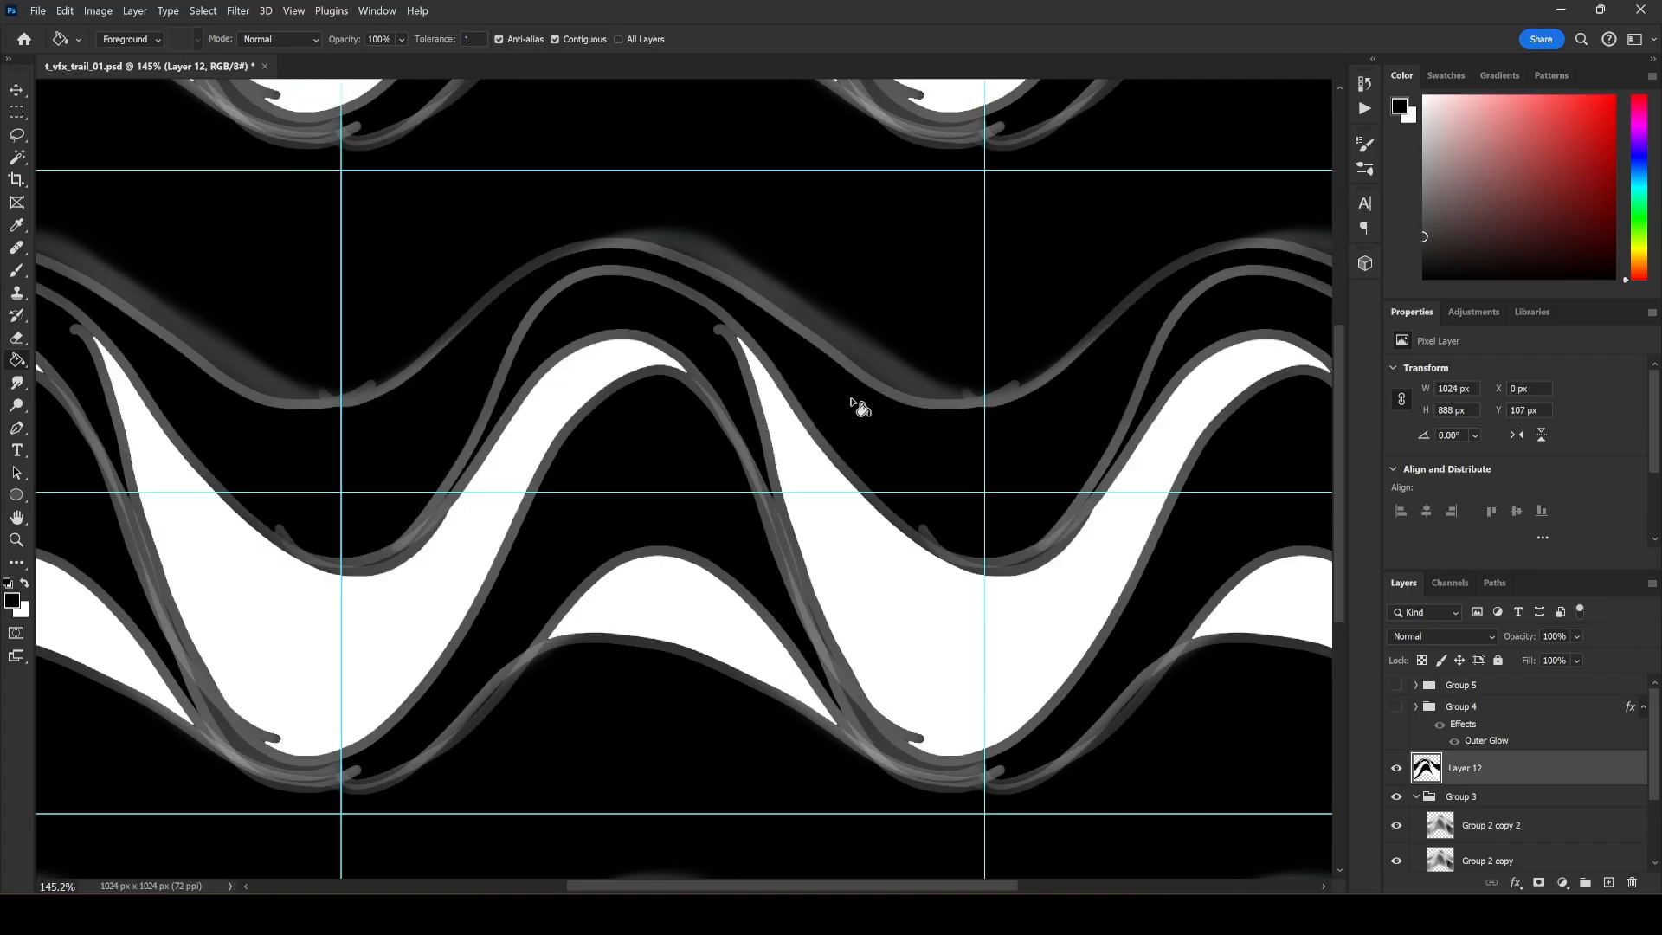
pyautogui.press('x')
pyautogui.click(835, 323)
pyautogui.hotkey('ctrl', 'z')
pyautogui.press('b')
# Apply a Median filter with a 34-pixel radius to Layer 12.
pyautogui.click(238, 11)
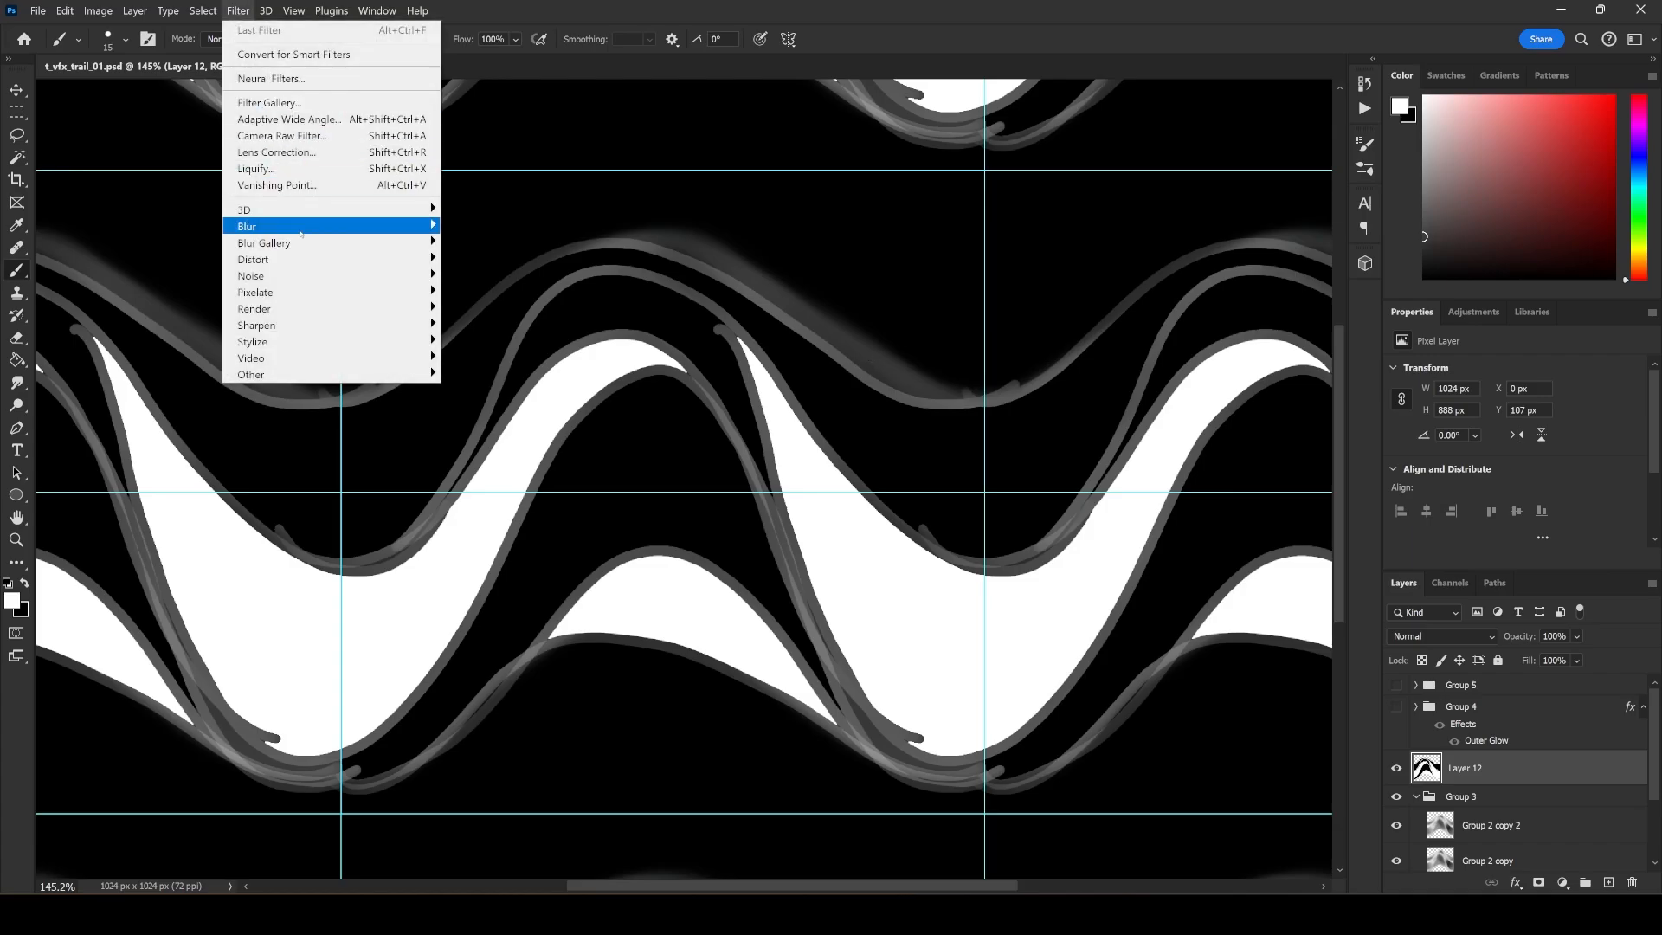
pyautogui.moveTo(381, 271)
pyautogui.click(507, 319)
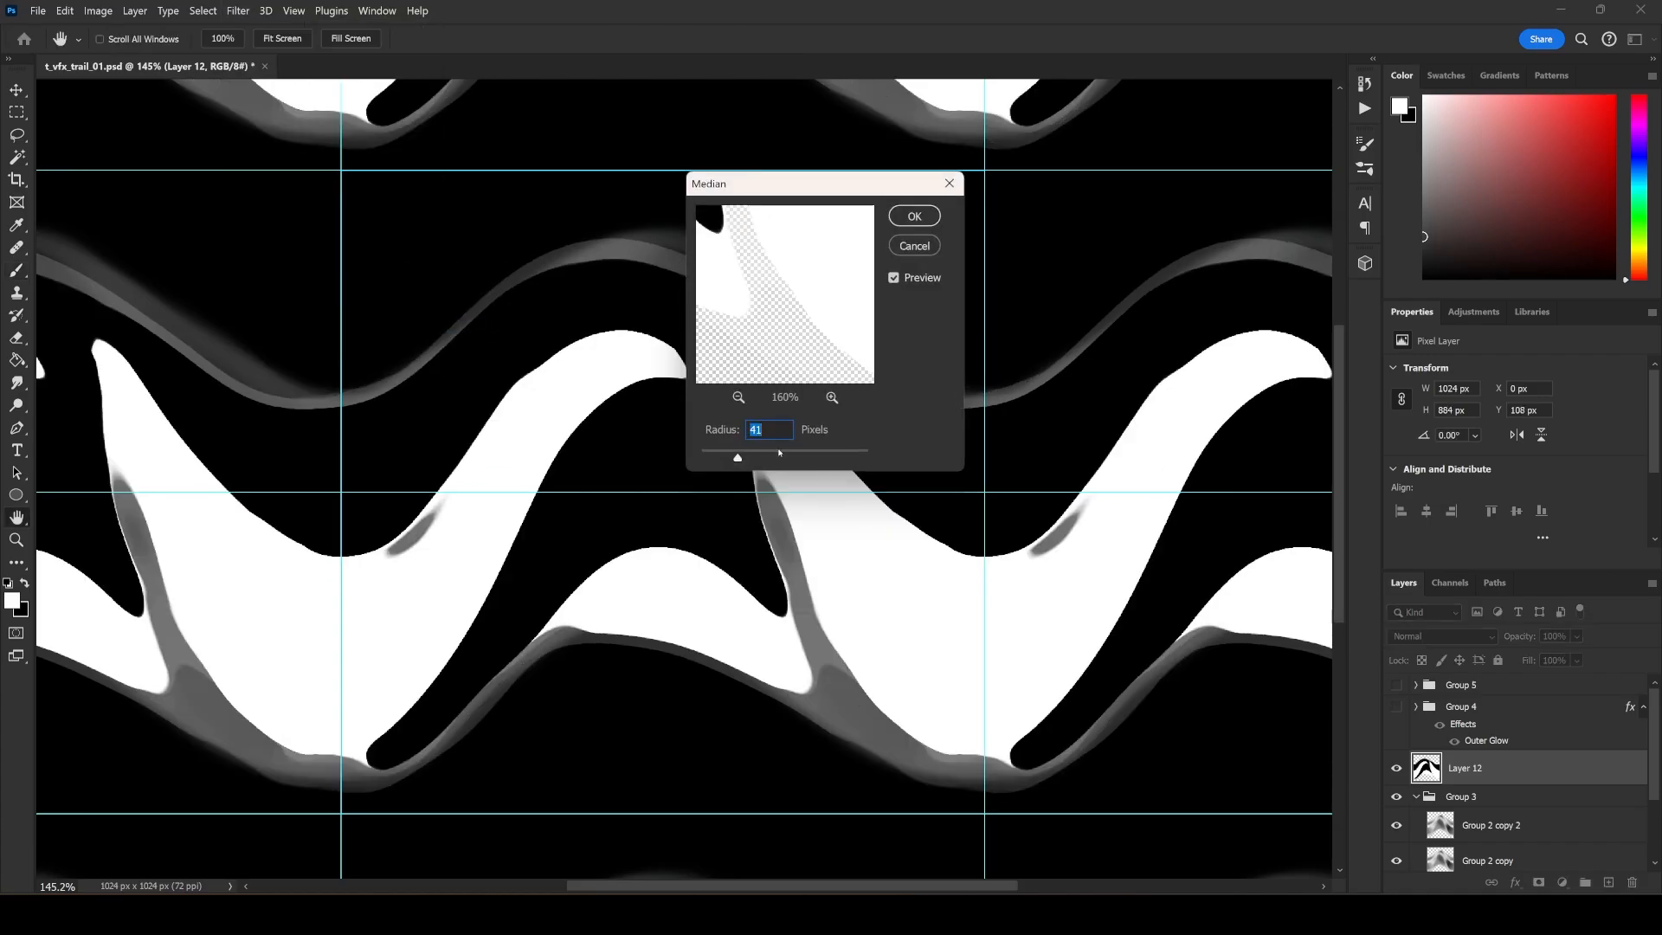
pyautogui.moveTo(744, 458); pyautogui.dragTo(732, 460)
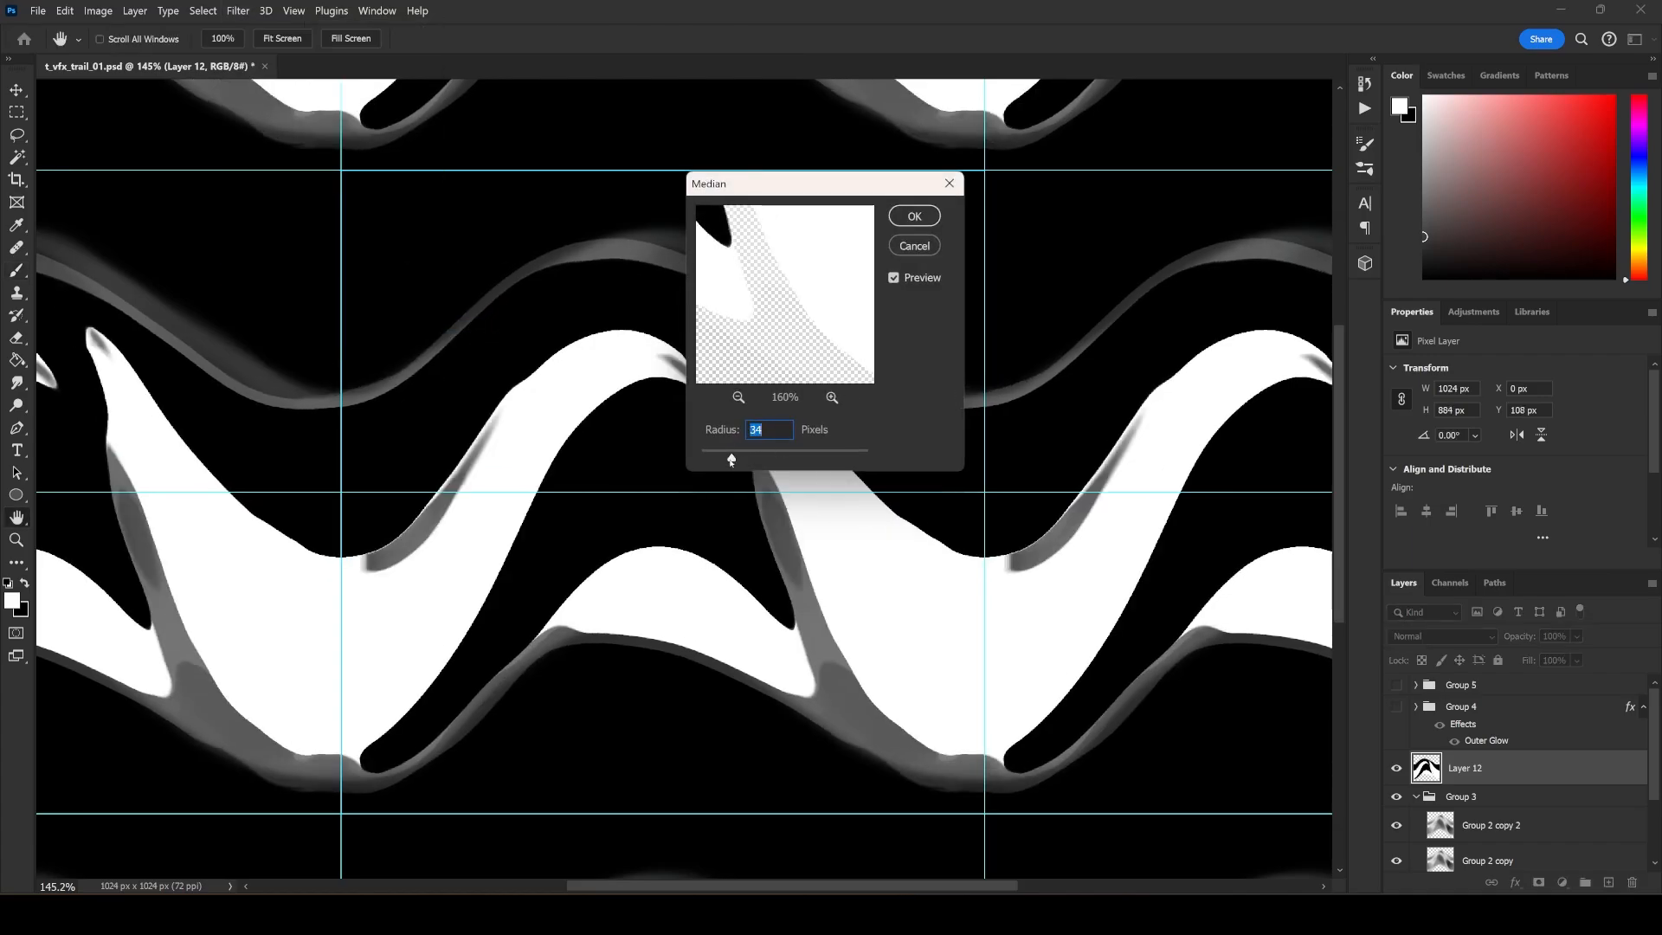
pyautogui.click(914, 215)
pyautogui.press('b')
# Apply a Gaussian Blur with a 5.2-pixel radius to Layer 12.
pyautogui.click(239, 10)
pyautogui.moveTo(293, 229)
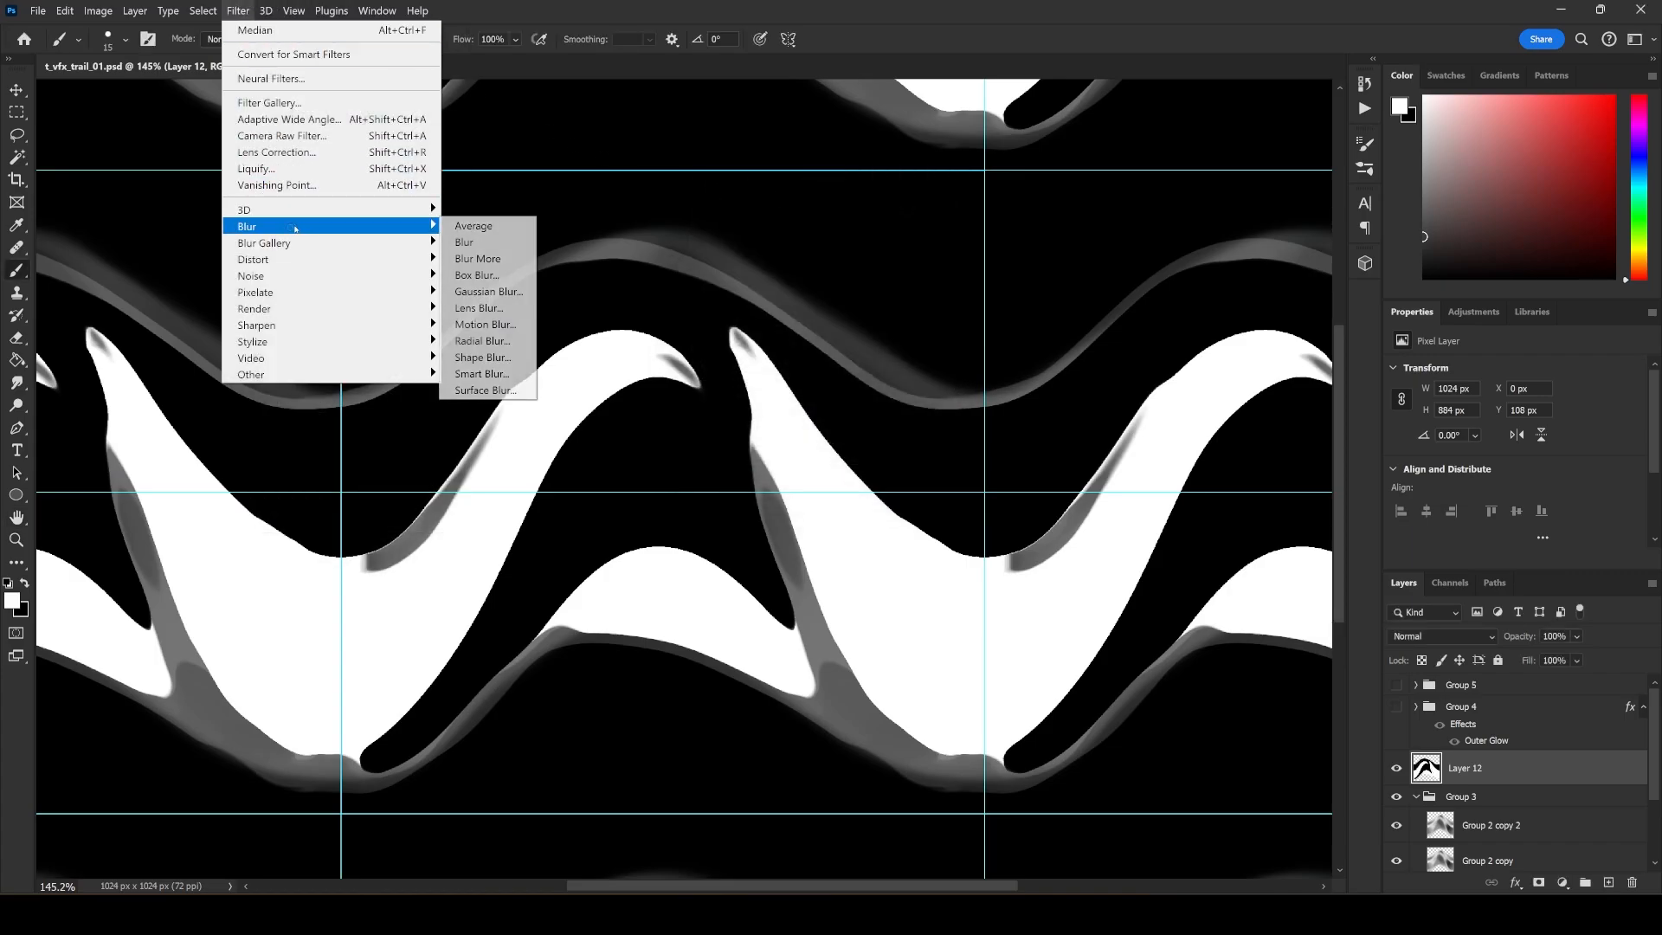
pyautogui.click(489, 292)
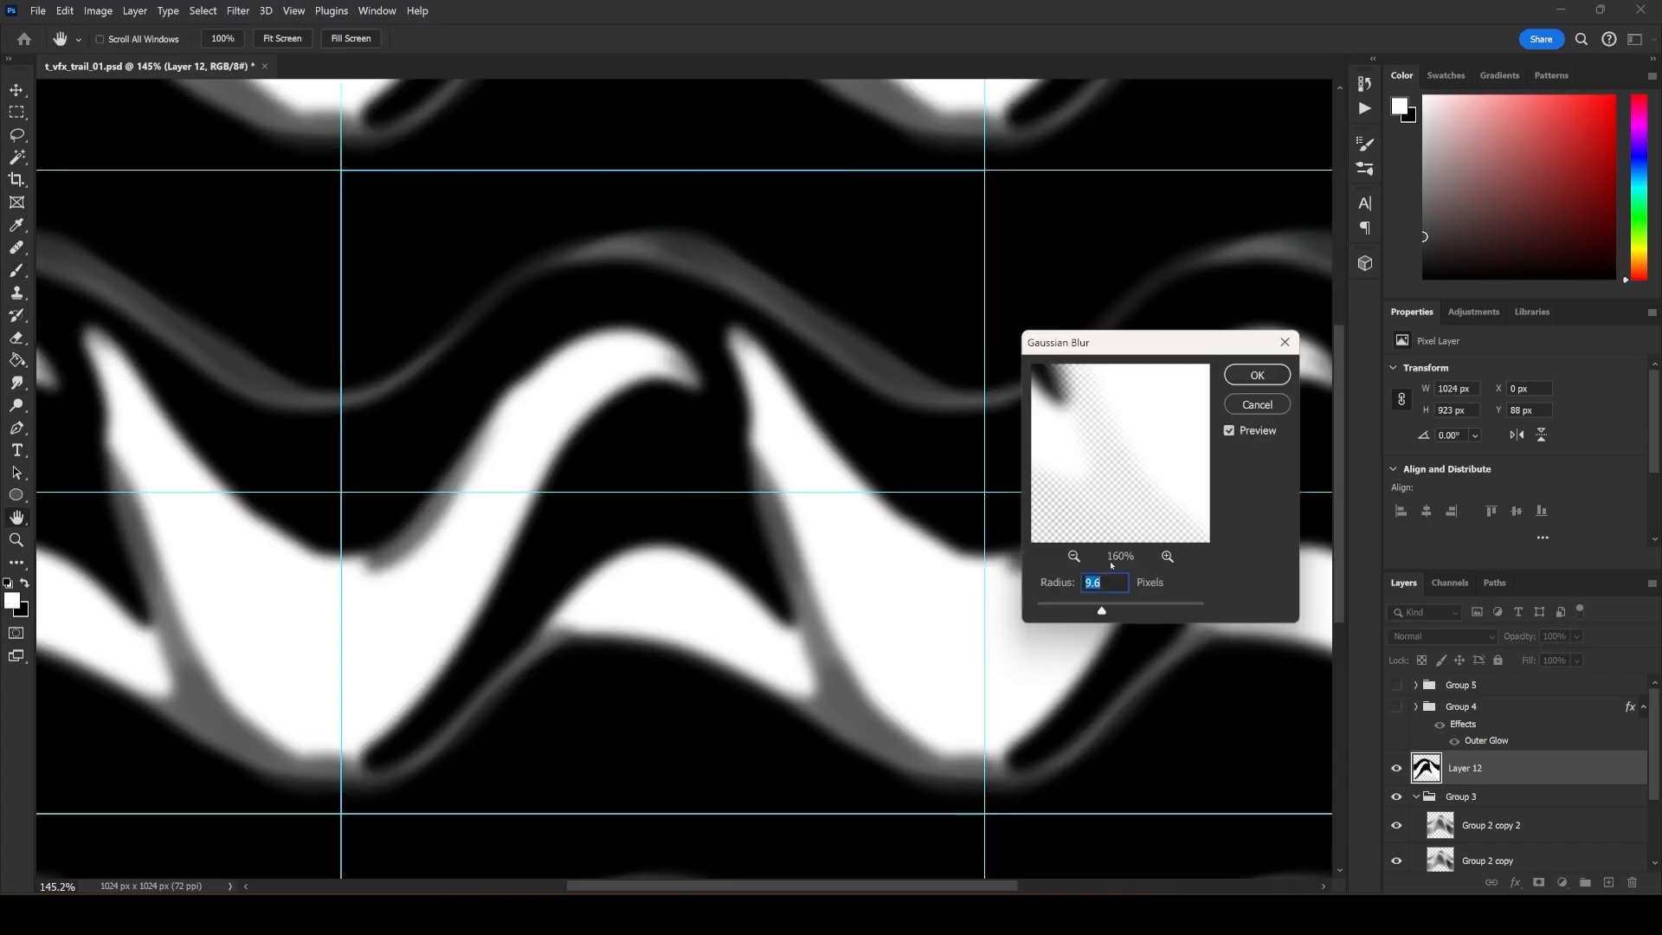
pyautogui.moveTo(1109, 613); pyautogui.dragTo(1083, 613)
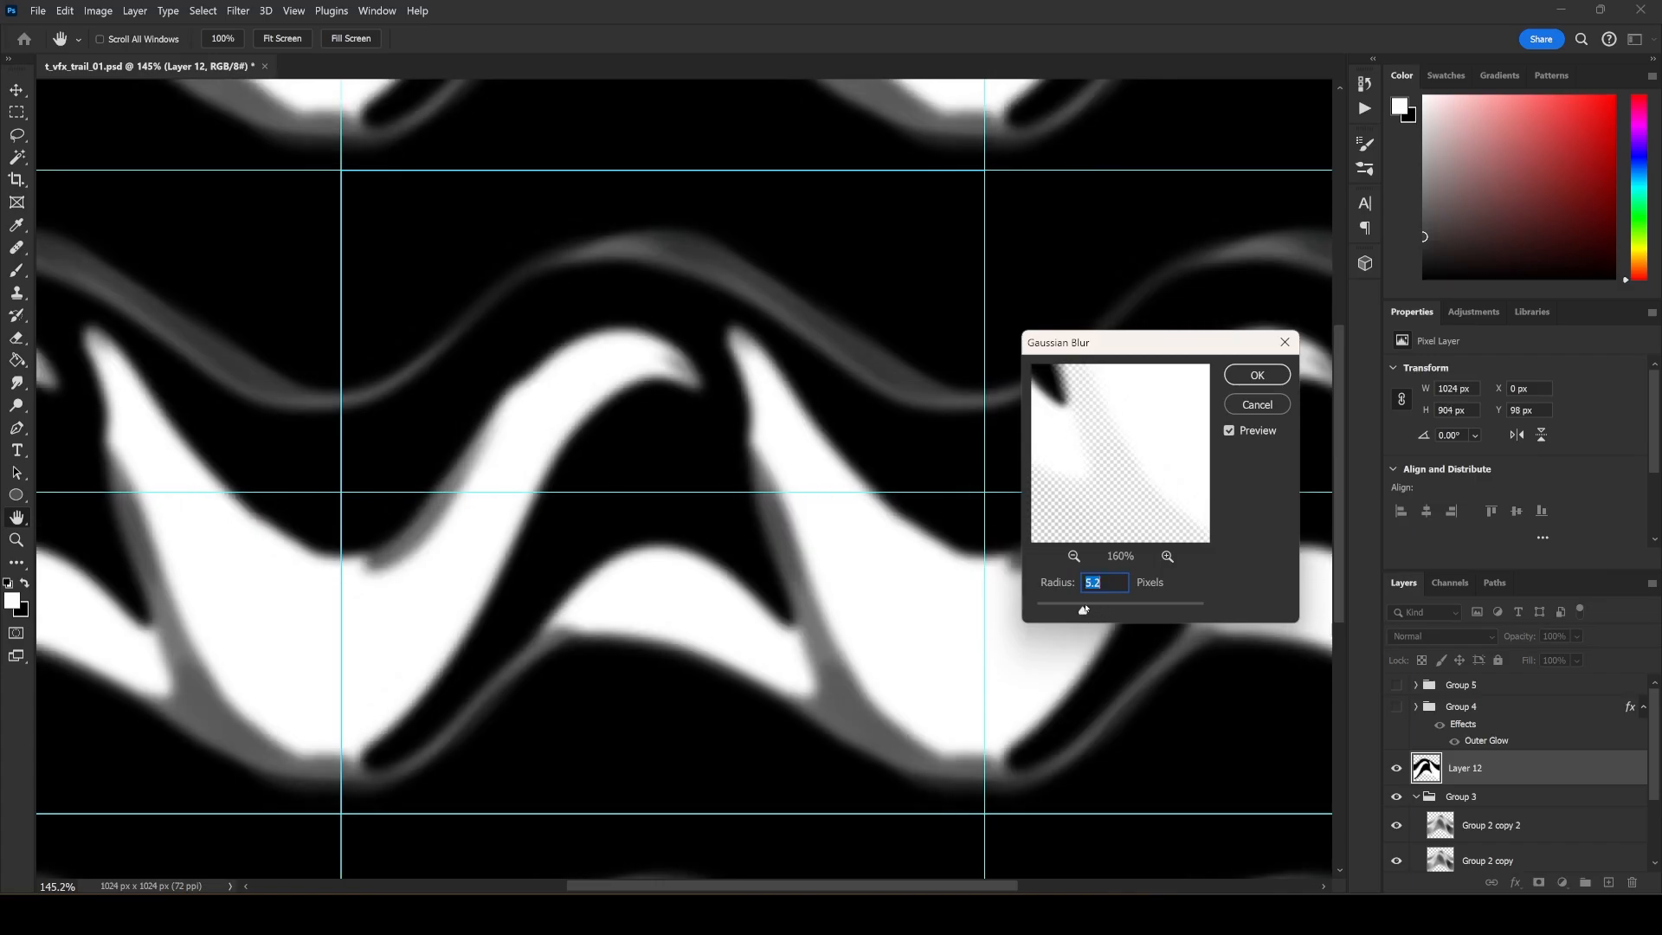
pyautogui.click(1262, 377)
# Smudge the white crest's tip and the wave's inner edge downward, raising the Smudge strength to 64%.
pyautogui.click(20, 381)
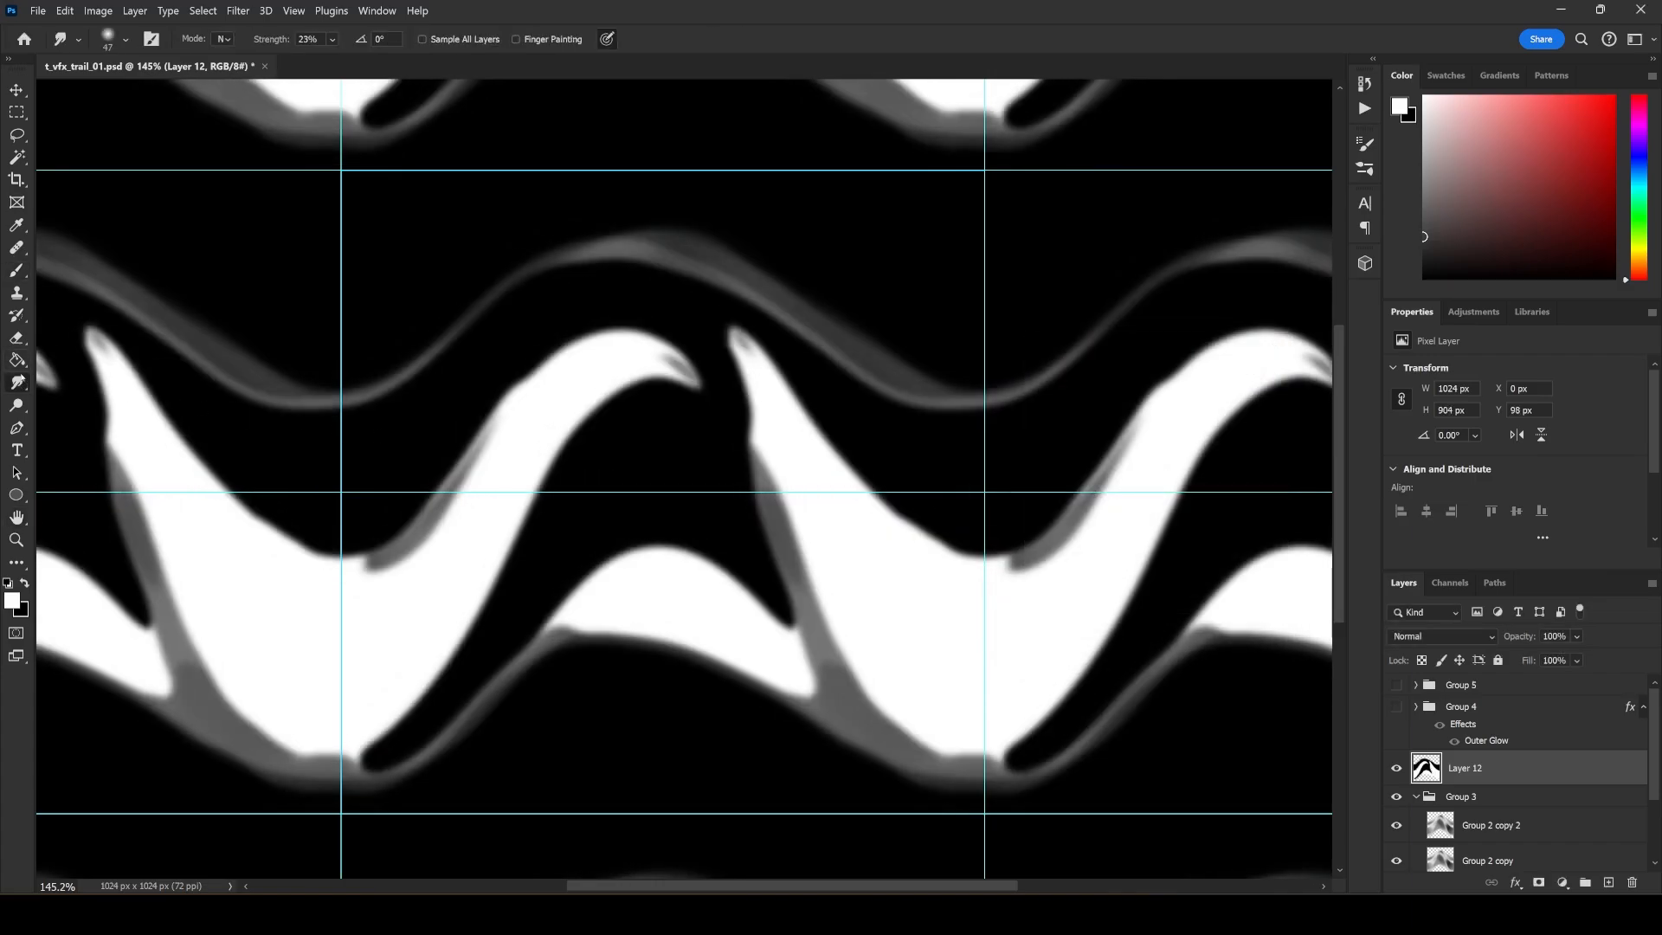
pyautogui.moveTo(634, 351); pyautogui.dragTo(697, 385)
pyautogui.moveTo(282, 43); pyautogui.dragTo(293, 40)
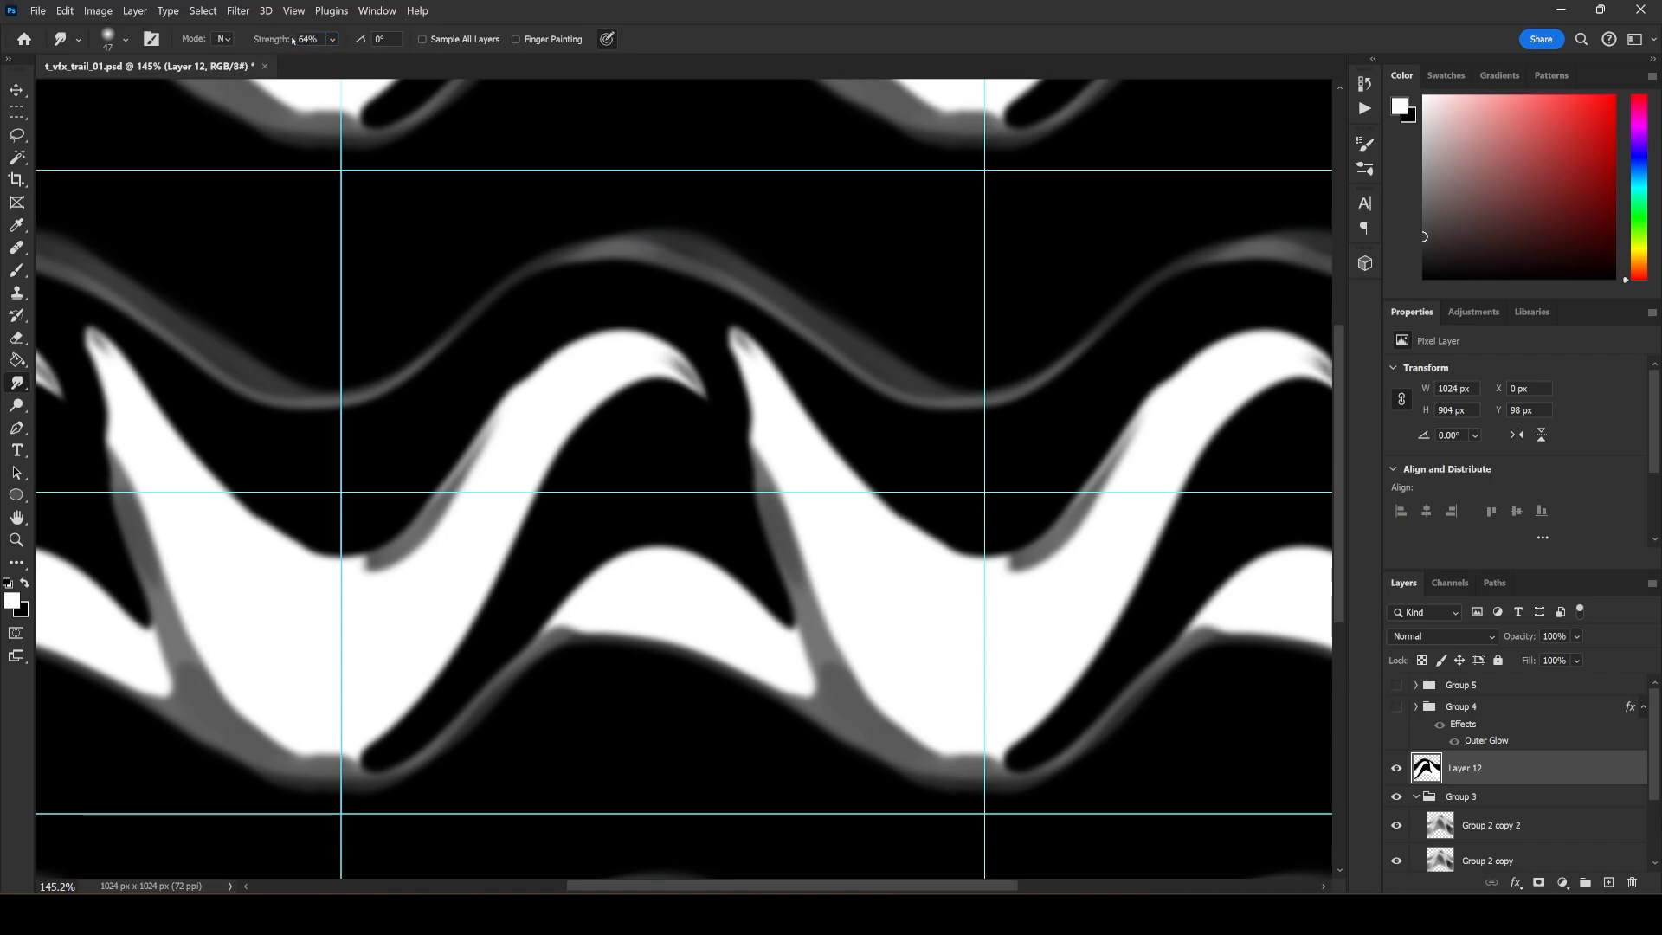
pyautogui.moveTo(700, 382); pyautogui.dragTo(721, 446)
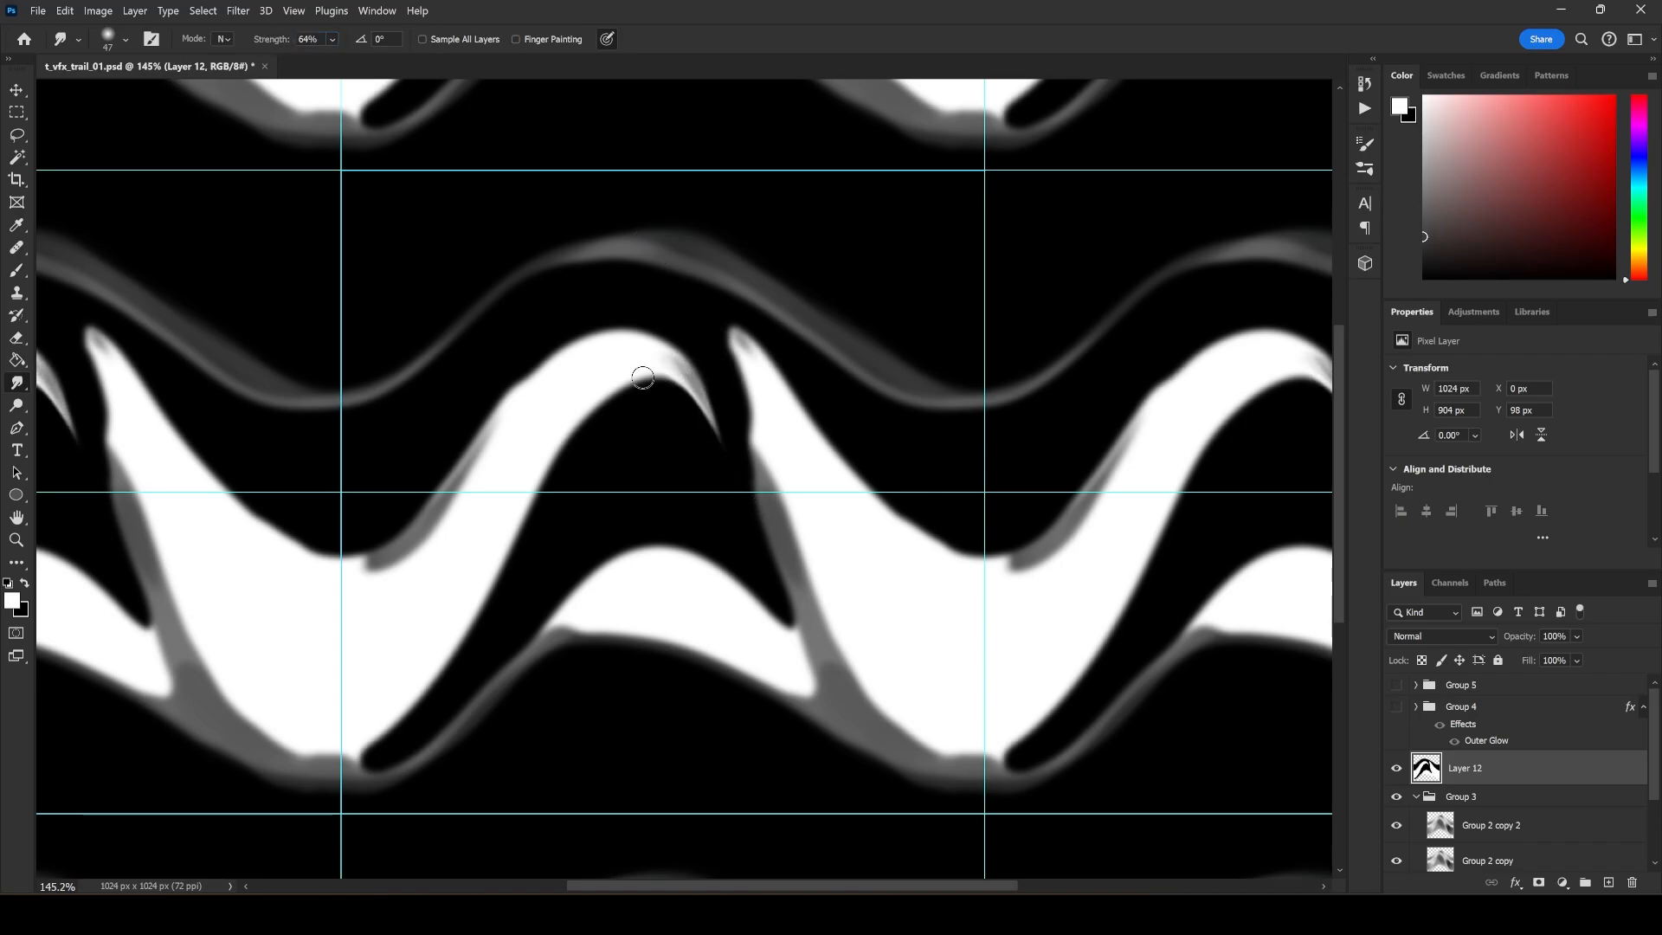
pyautogui.moveTo(554, 432)
pyautogui.mouseDown()
pyautogui.moveTo(518, 598)
pyautogui.moveTo(491, 596)
pyautogui.moveTo(521, 499)
pyautogui.moveTo(480, 596)
pyautogui.moveTo(494, 611)
pyautogui.moveTo(508, 503)
pyautogui.moveTo(463, 698)
pyautogui.mouseUp()
pyautogui.moveTo(499, 515); pyautogui.dragTo(465, 637)
pyautogui.moveTo(539, 467); pyautogui.dragTo(468, 698)
# Smudge the pointed white peak up and over the neighbouring crest into a curved, tapered tip.
pyautogui.moveTo(784, 475); pyautogui.dragTo(707, 308)
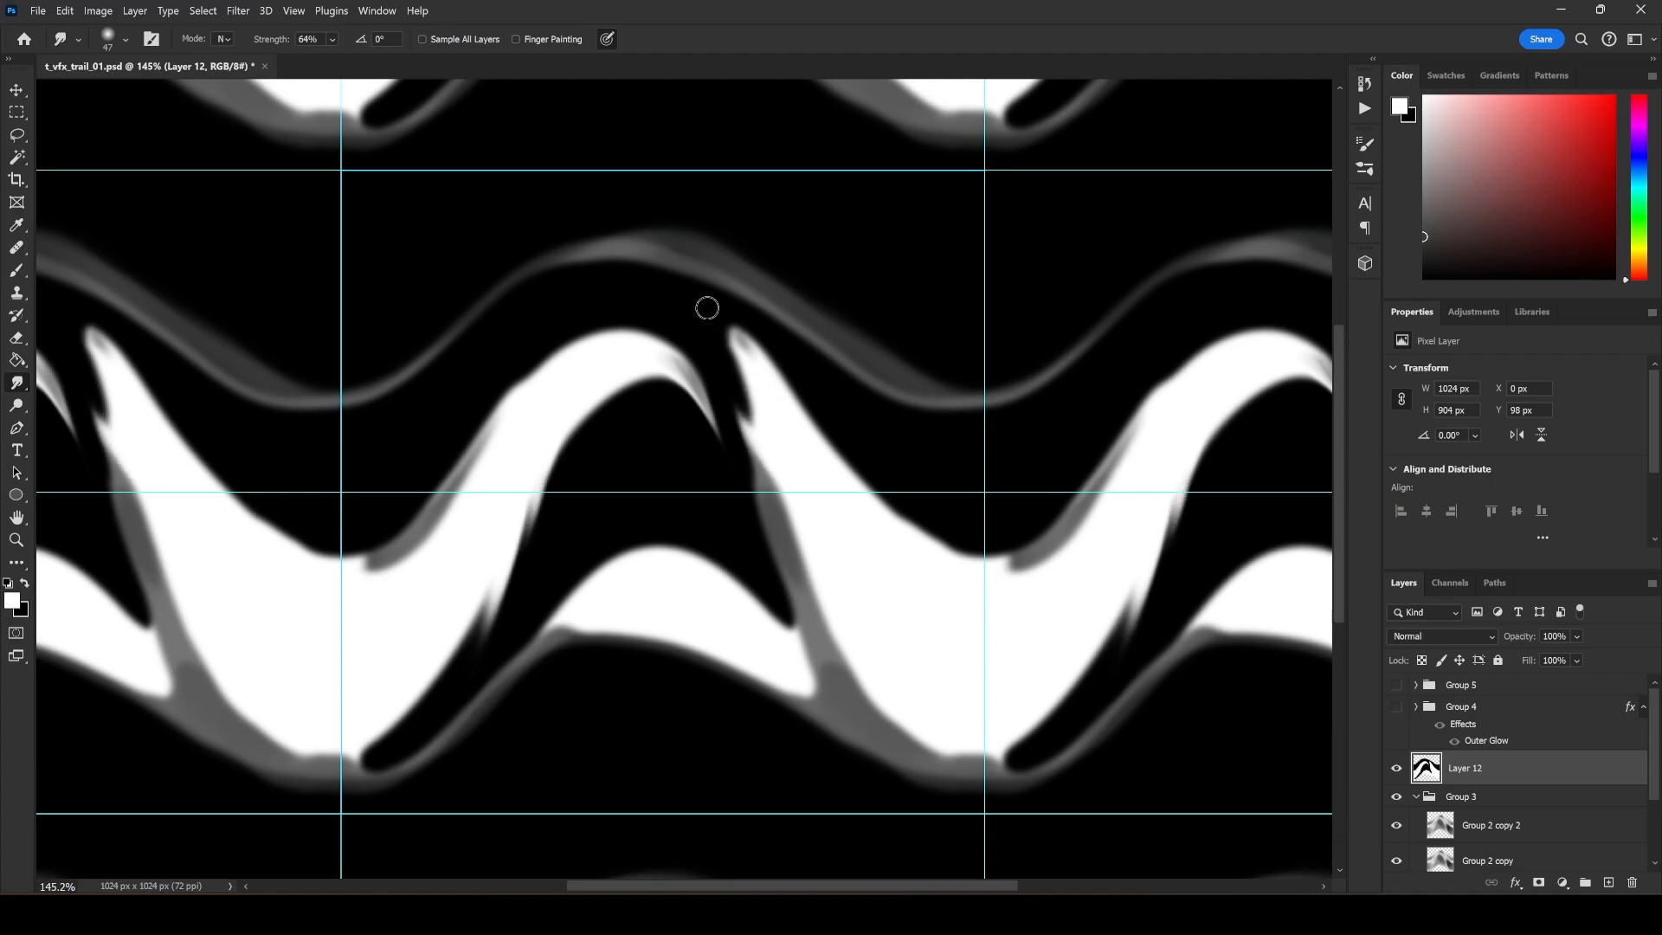
pyautogui.moveTo(767, 403); pyautogui.dragTo(609, 272)
pyautogui.moveTo(707, 312); pyautogui.dragTo(585, 307)
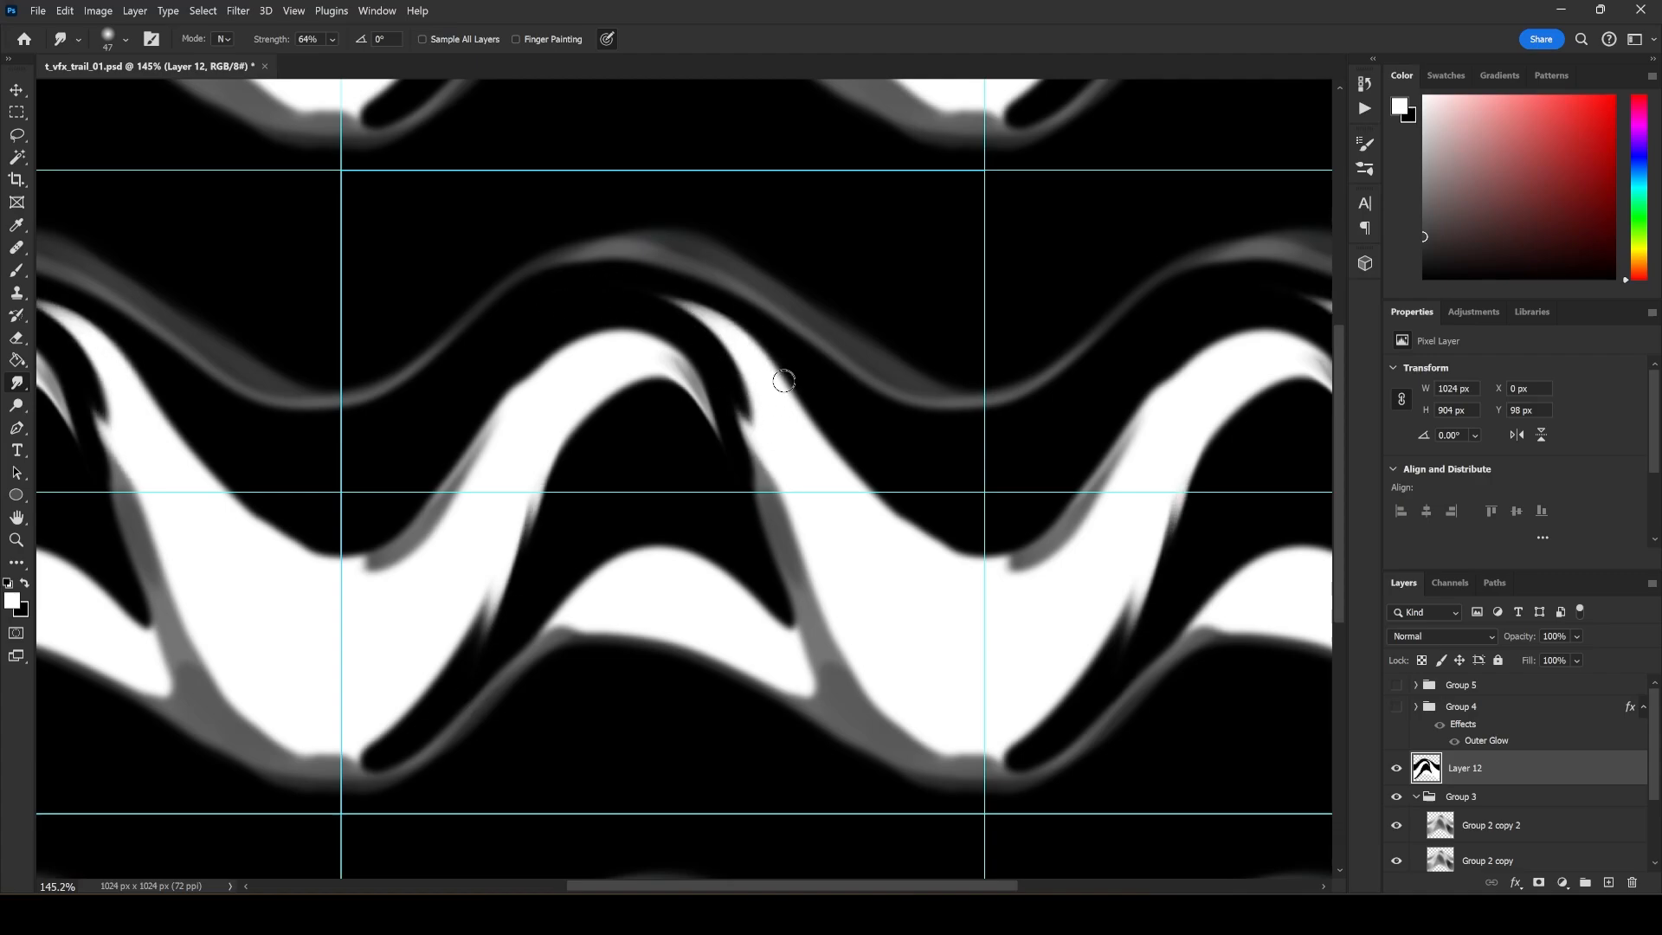
pyautogui.moveTo(784, 382); pyautogui.dragTo(623, 294)
pyautogui.moveTo(812, 420); pyautogui.dragTo(901, 506)
pyautogui.moveTo(734, 456); pyautogui.dragTo(656, 352)
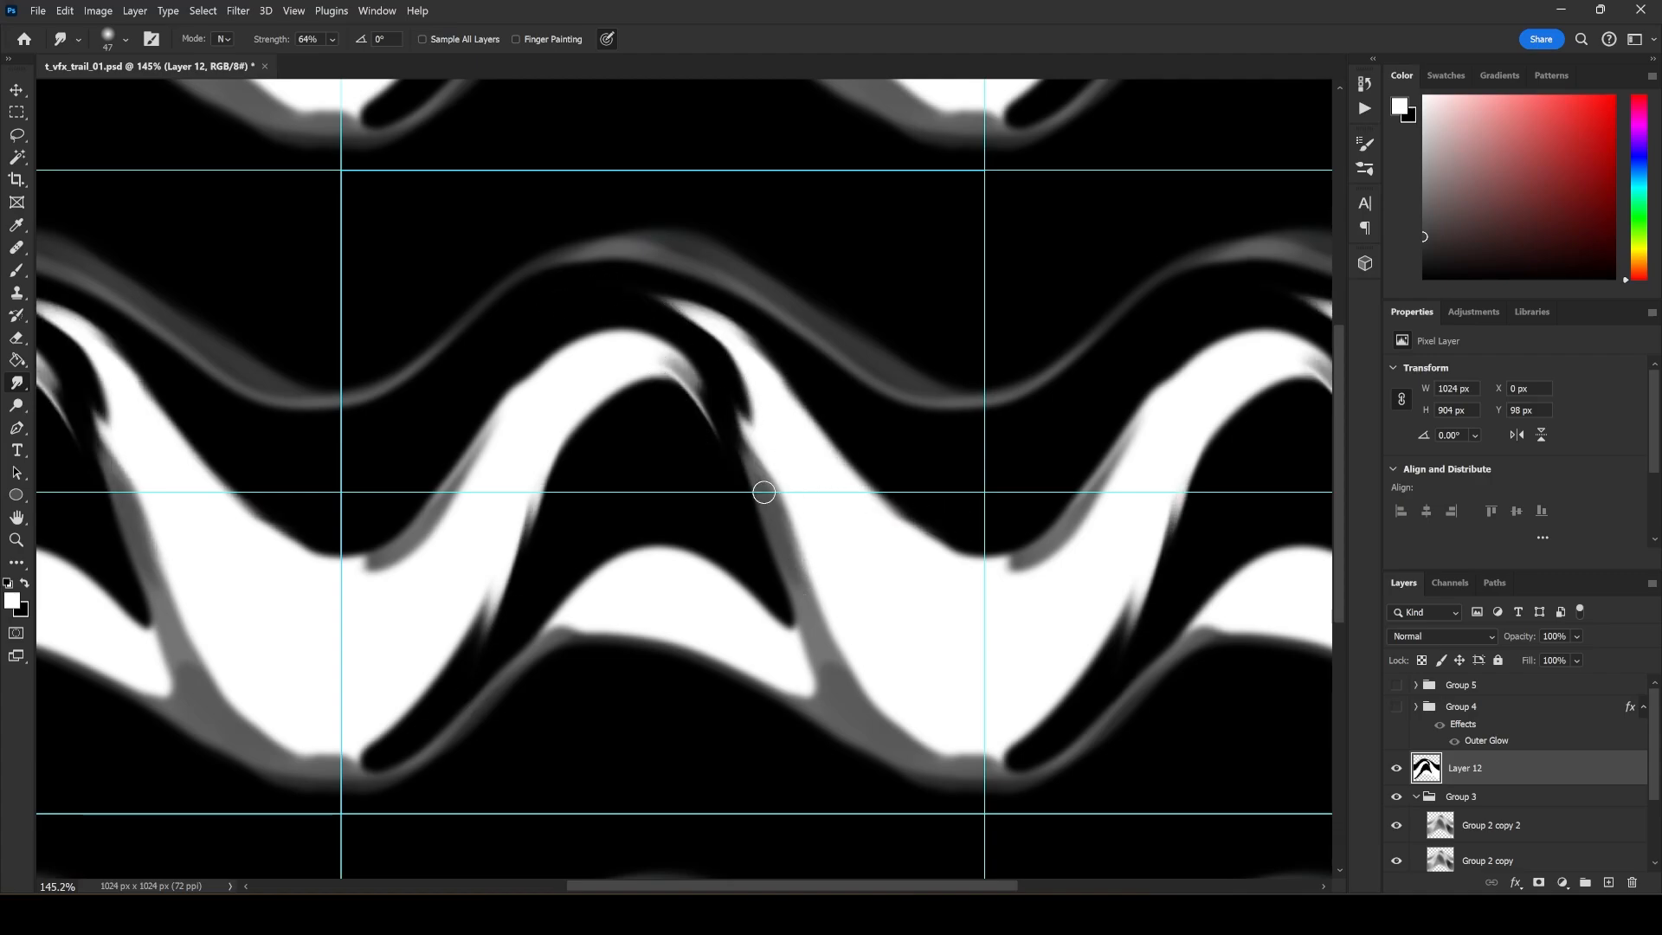
# Smudge the grey join between the white bands and the trough's lower edges to follow the wave's flow.
pyautogui.moveTo(764, 490)
pyautogui.mouseDown()
pyautogui.moveTo(664, 356)
pyautogui.moveTo(831, 655)
pyautogui.mouseUp()
pyautogui.moveTo(737, 584)
pyautogui.mouseDown()
pyautogui.moveTo(854, 724)
pyautogui.moveTo(681, 543)
pyautogui.mouseUp()
pyautogui.moveTo(844, 714)
pyautogui.mouseDown()
pyautogui.moveTo(605, 617)
pyautogui.moveTo(871, 757)
pyautogui.moveTo(762, 667)
pyautogui.moveTo(801, 695)
pyautogui.moveTo(731, 619)
pyautogui.moveTo(924, 759)
pyautogui.moveTo(832, 568)
pyautogui.moveTo(961, 768)
pyautogui.mouseUp()
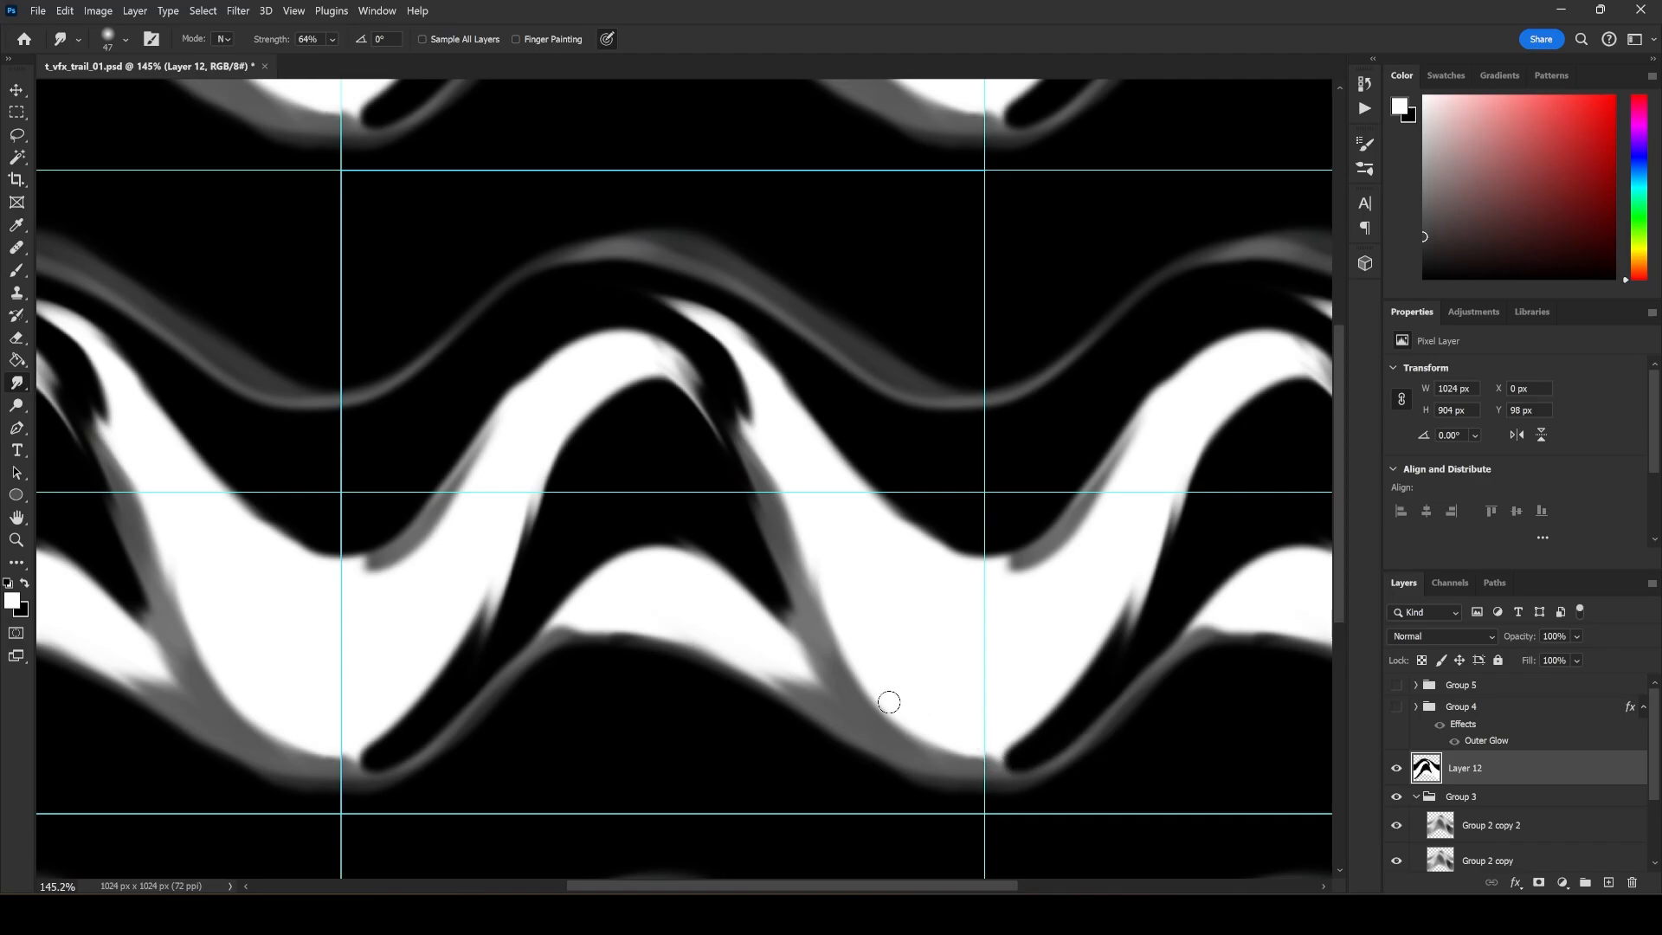
pyautogui.moveTo(385, 750); pyautogui.dragTo(344, 763)
pyautogui.moveTo(474, 647); pyautogui.dragTo(505, 552)
pyautogui.moveTo(447, 680); pyautogui.dragTo(479, 597)
# Smudge the crest's upper edge into a wisp and pull the grey top strand down along its slope.
pyautogui.moveTo(508, 409); pyautogui.dragTo(566, 324)
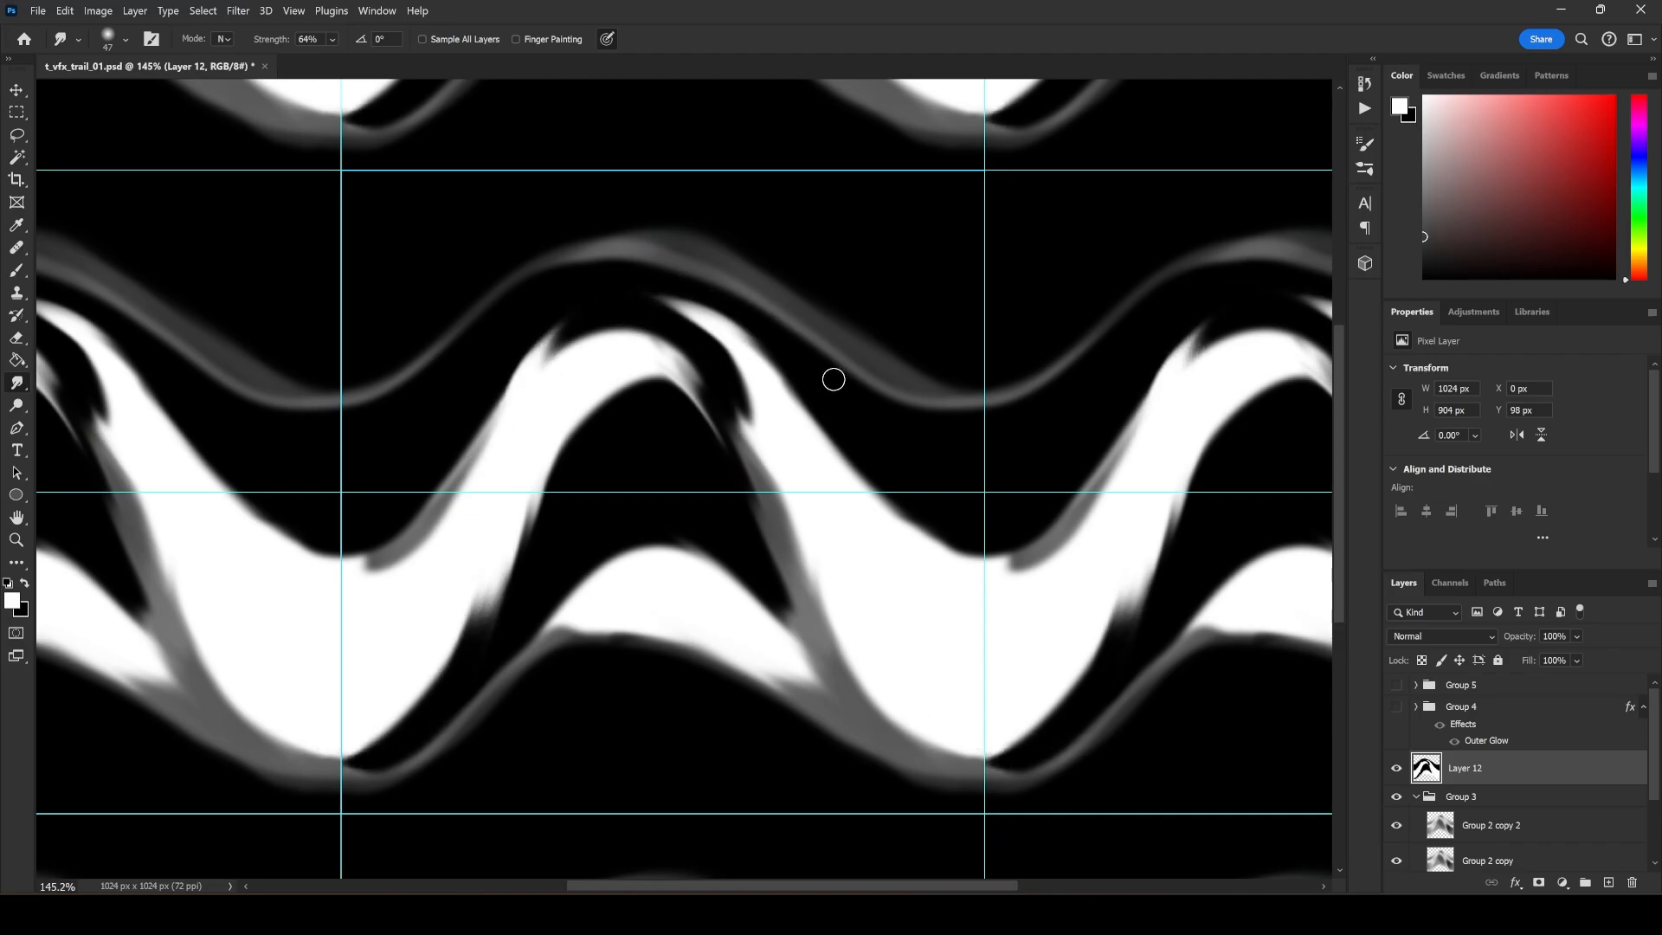
pyautogui.moveTo(749, 293)
pyautogui.mouseDown()
pyautogui.moveTo(883, 437)
pyautogui.moveTo(879, 416)
pyautogui.moveTo(924, 449)
pyautogui.mouseUp()
pyautogui.moveTo(868, 382); pyautogui.dragTo(935, 450)
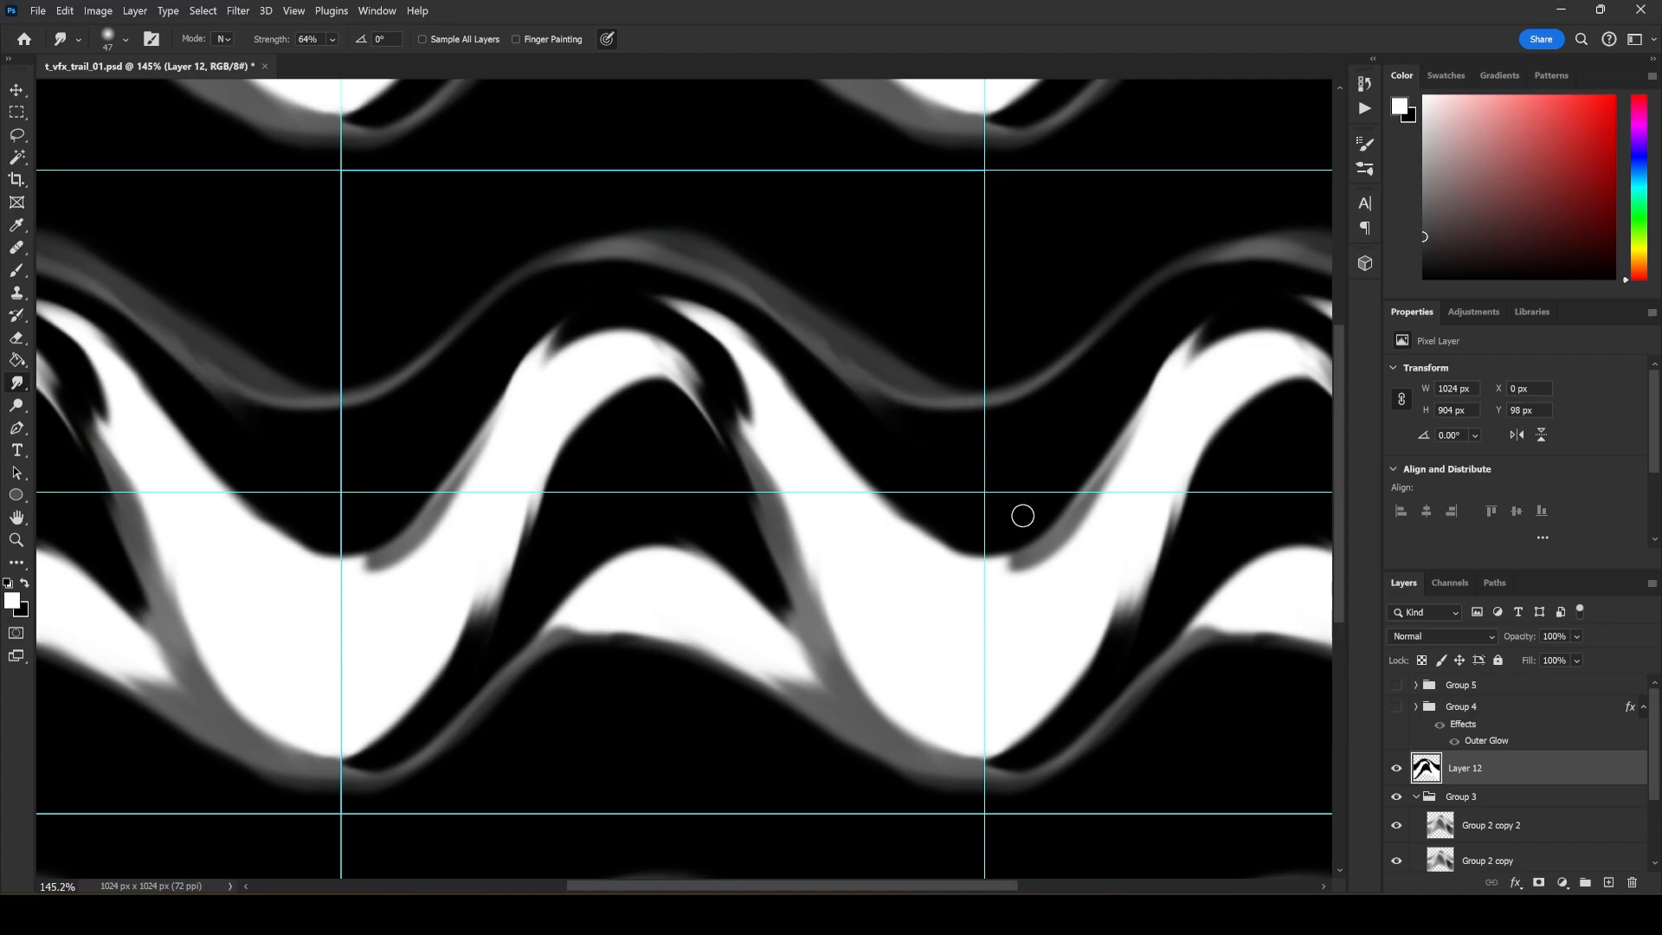
# Shade the interior of the large white wave band with a black Soft Round brush at 175 px and 30% opacity.
pyautogui.press('b')
pyautogui.press('x')
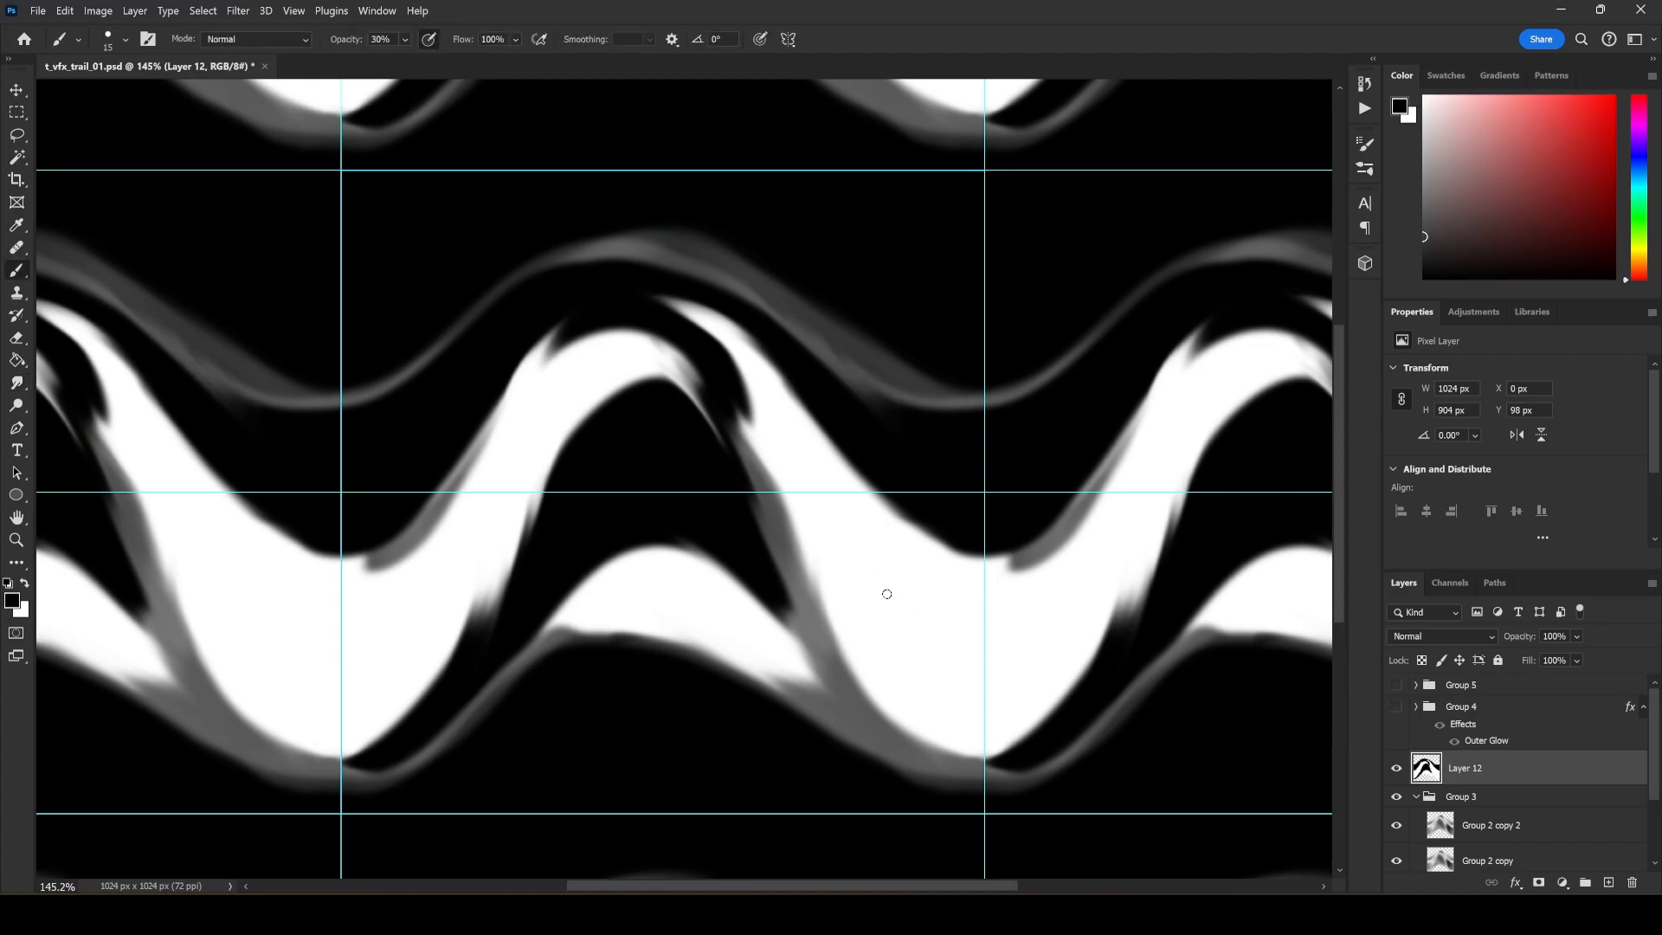
pyautogui.rightClick(920, 615)
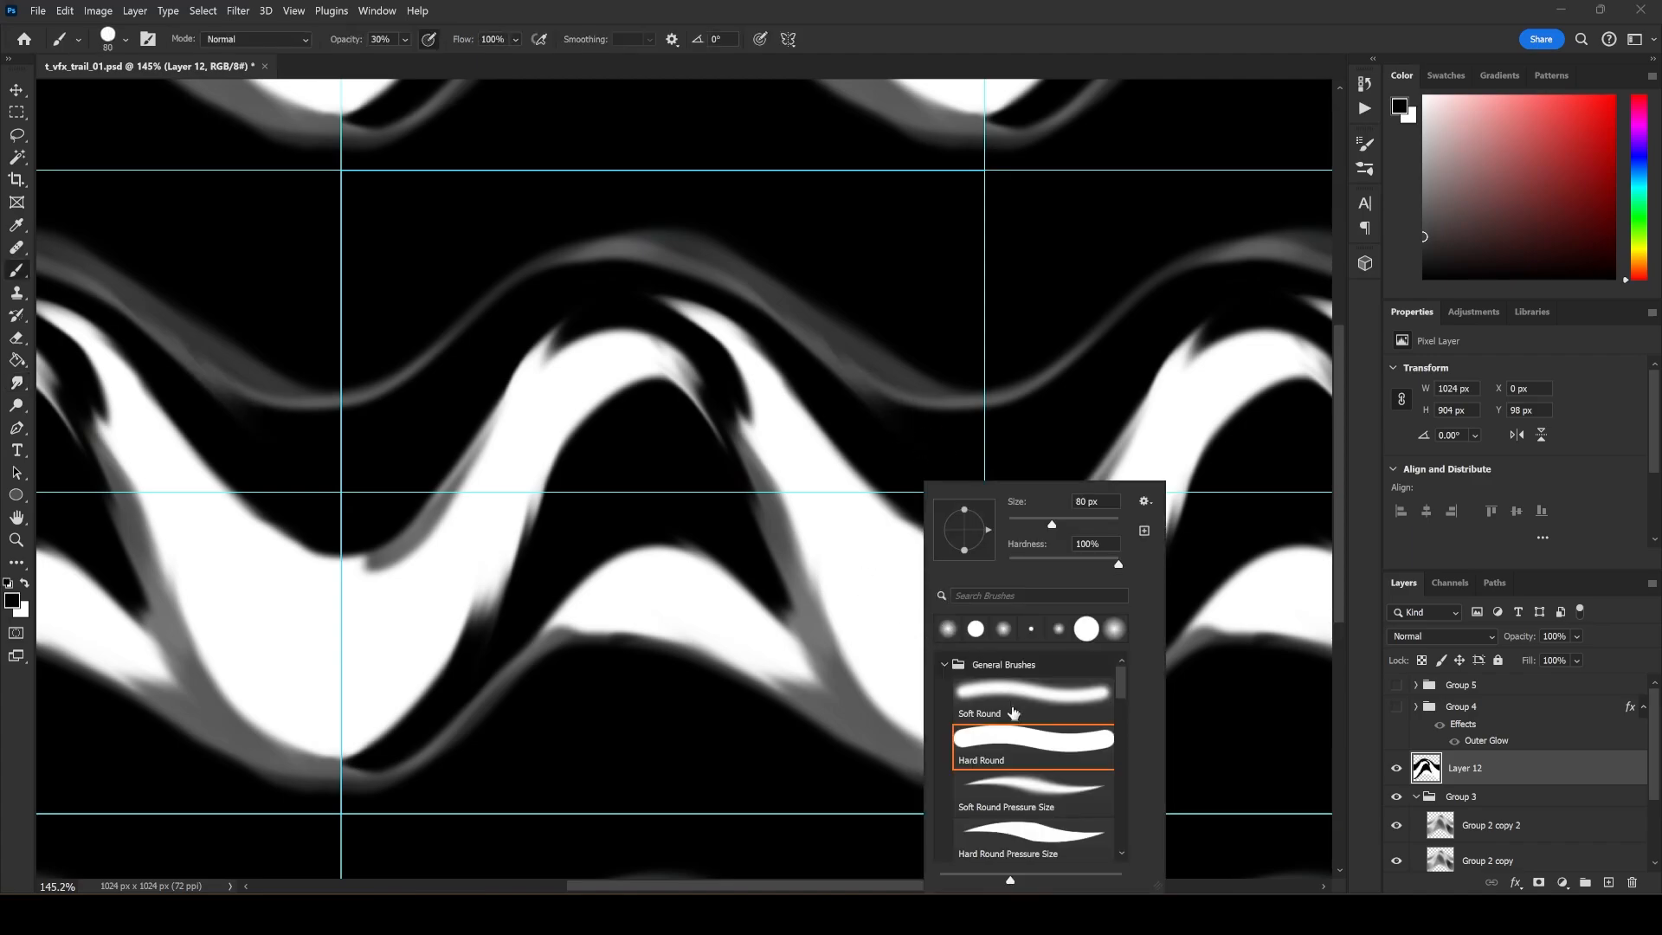
pyautogui.click(1013, 712)
pyautogui.click(868, 591)
pyautogui.press(']')
pyautogui.press(']')
pyautogui.press(']')
pyautogui.press(']')
pyautogui.press(']')
pyautogui.moveTo(936, 655)
pyautogui.mouseDown()
pyautogui.moveTo(865, 552)
pyautogui.moveTo(931, 593)
pyautogui.moveTo(916, 647)
pyautogui.moveTo(941, 601)
pyautogui.moveTo(897, 607)
pyautogui.moveTo(813, 492)
pyautogui.moveTo(835, 492)
pyautogui.moveTo(693, 376)
pyautogui.moveTo(529, 409)
pyautogui.moveTo(461, 561)
pyautogui.moveTo(417, 583)
pyautogui.moveTo(379, 654)
pyautogui.moveTo(354, 609)
pyautogui.moveTo(375, 643)
pyautogui.moveTo(549, 430)
pyautogui.mouseUp()
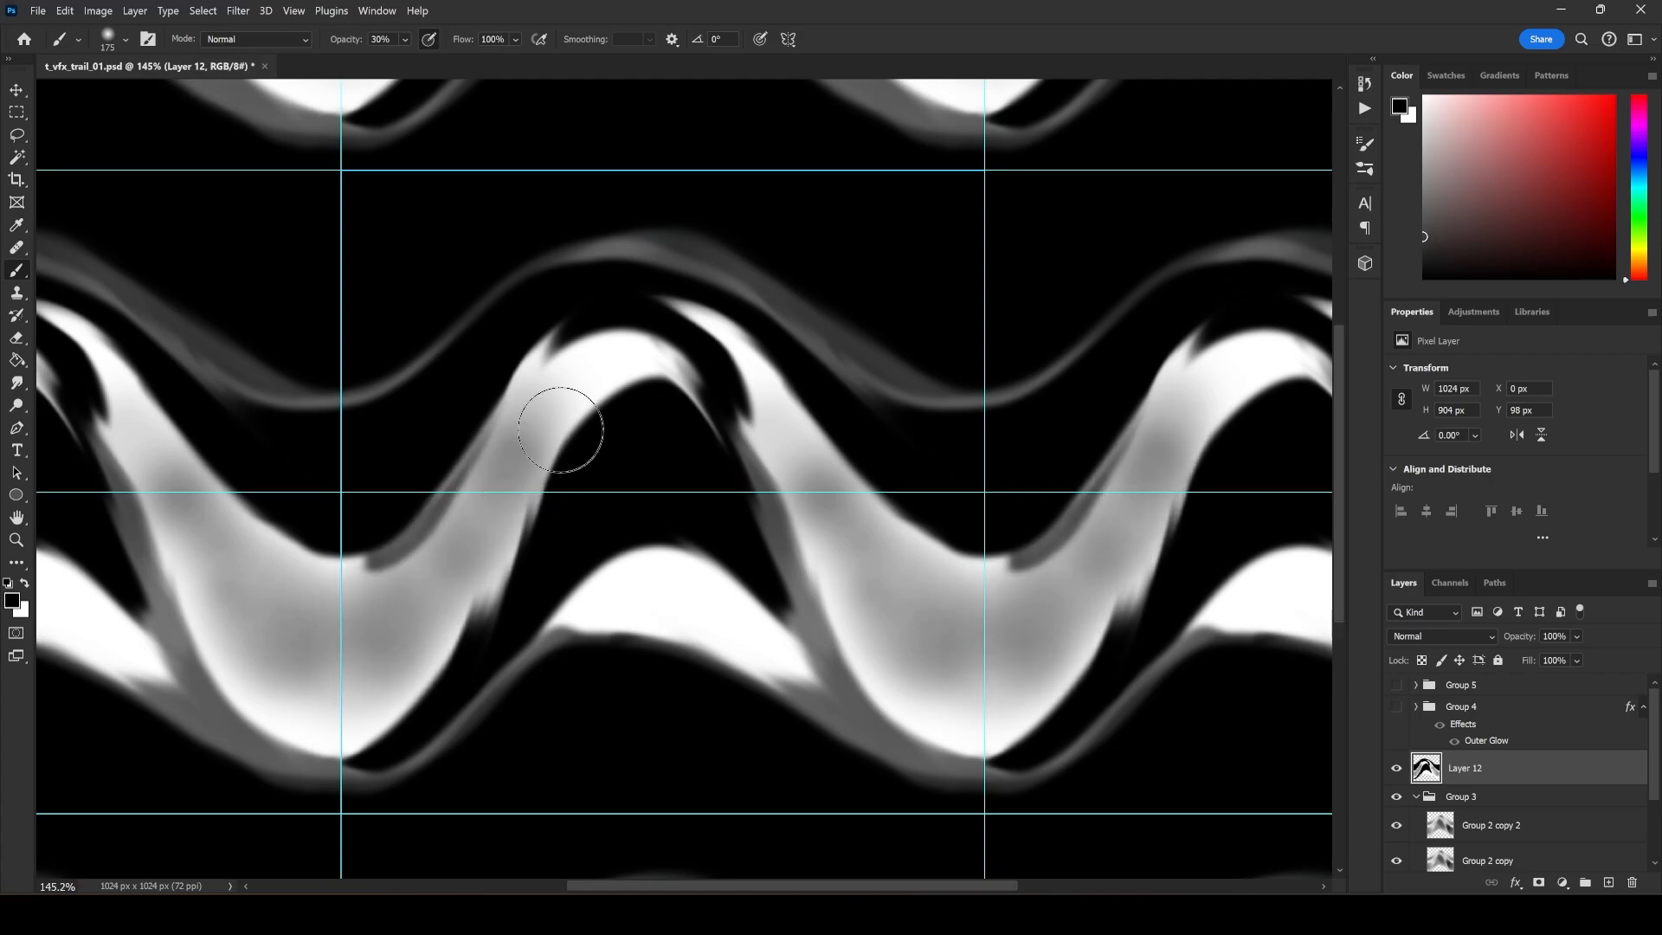
# Lighten the dark gap beneath the upper grey strand in white with the 175 px brush at 30% opacity.
pyautogui.press('x')
pyautogui.click(393, 466)
pyautogui.moveTo(393, 465)
pyautogui.mouseDown()
pyautogui.moveTo(498, 329)
pyautogui.moveTo(624, 285)
pyautogui.moveTo(984, 501)
pyautogui.mouseUp()
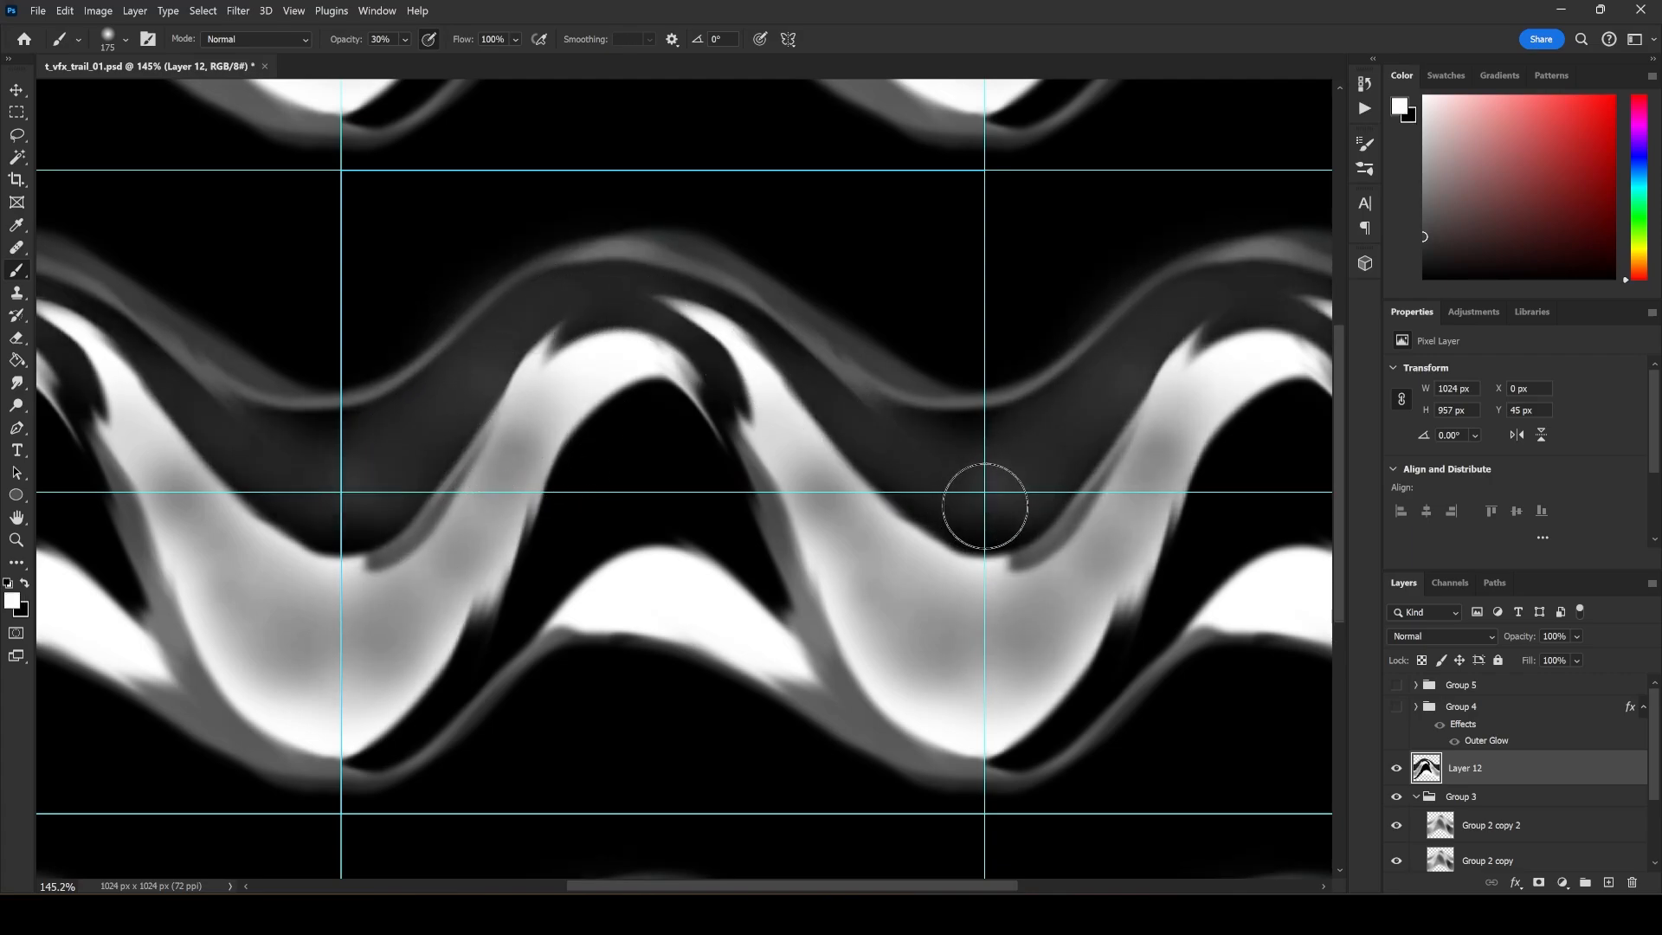
# Paint white highlights along the upper grey strand's descending slope and trough with a 30 px brush.
pyautogui.press('[')
pyautogui.press('[')
pyautogui.press('[')
pyautogui.press('[')
pyautogui.press('[')
pyautogui.press('[')
pyautogui.press('[')
pyautogui.press('[')
pyautogui.press('[')
pyautogui.press('[')
pyautogui.moveTo(771, 327)
pyautogui.mouseDown()
pyautogui.moveTo(881, 419)
pyautogui.moveTo(778, 312)
pyautogui.moveTo(931, 431)
pyautogui.mouseUp()
pyautogui.moveTo(823, 353); pyautogui.dragTo(975, 423)
pyautogui.moveTo(866, 386)
pyautogui.mouseDown()
pyautogui.moveTo(990, 412)
pyautogui.moveTo(1088, 338)
pyautogui.mouseUp()
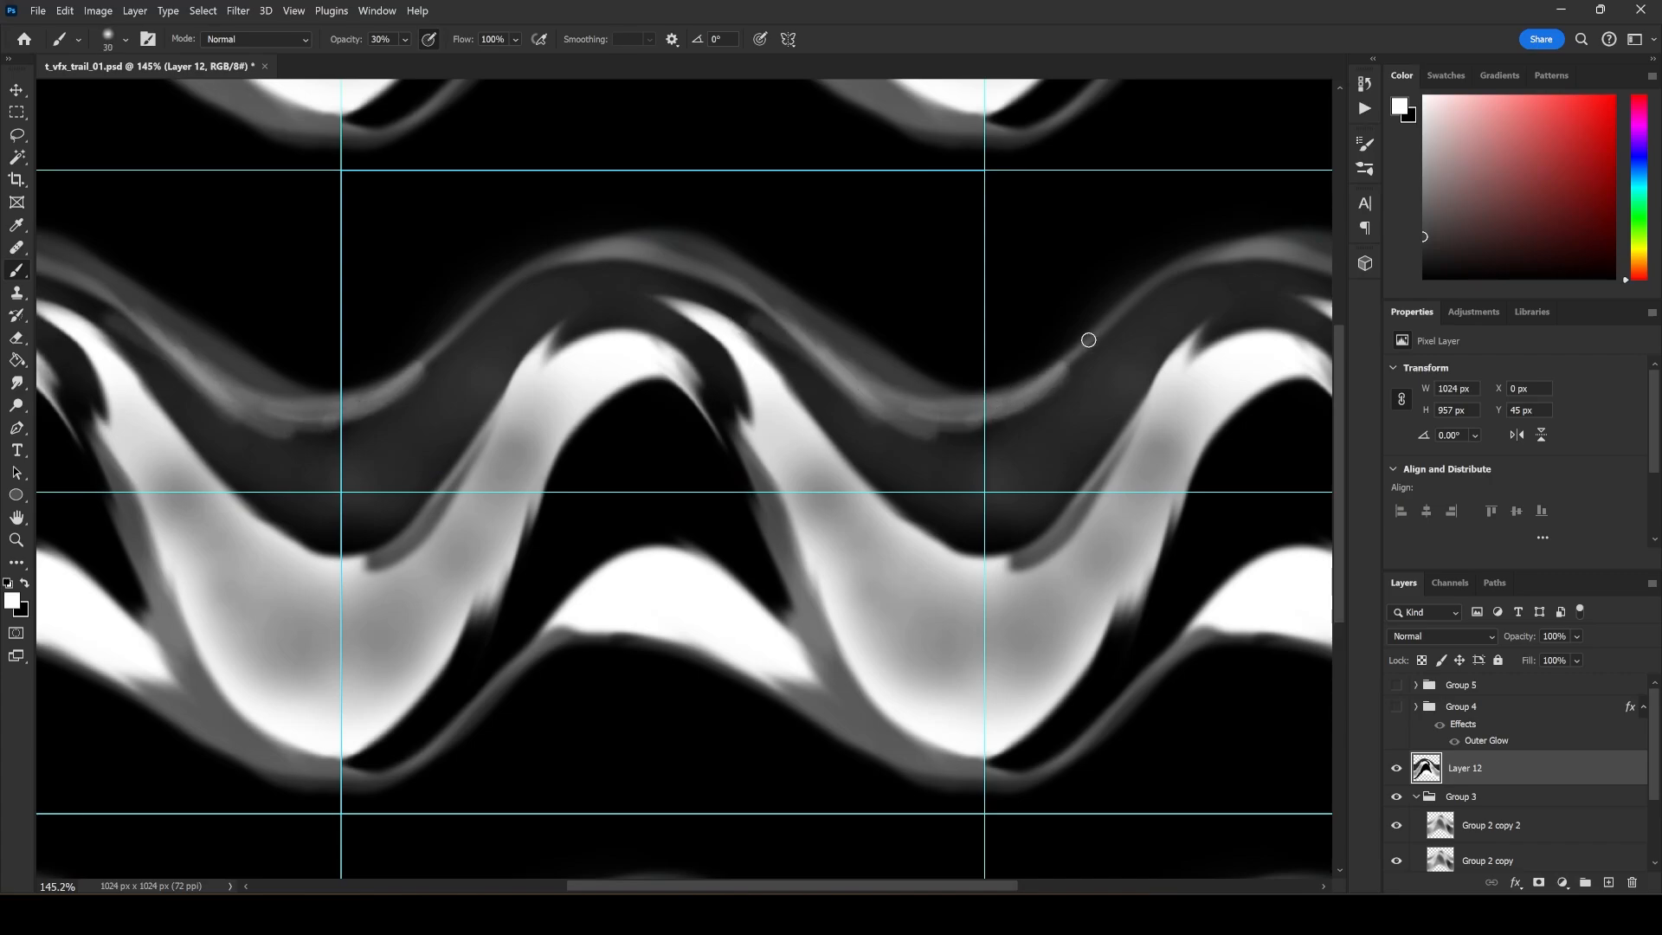
# Add broader white streaks following the upper strand through its trough and up over the crest with a 45 px brush.
pyautogui.press(']')
pyautogui.press(']')
pyautogui.press(']')
pyautogui.moveTo(984, 413); pyautogui.dragTo(816, 345)
pyautogui.moveTo(866, 406)
pyautogui.mouseDown()
pyautogui.moveTo(630, 268)
pyautogui.moveTo(383, 419)
pyautogui.mouseUp()
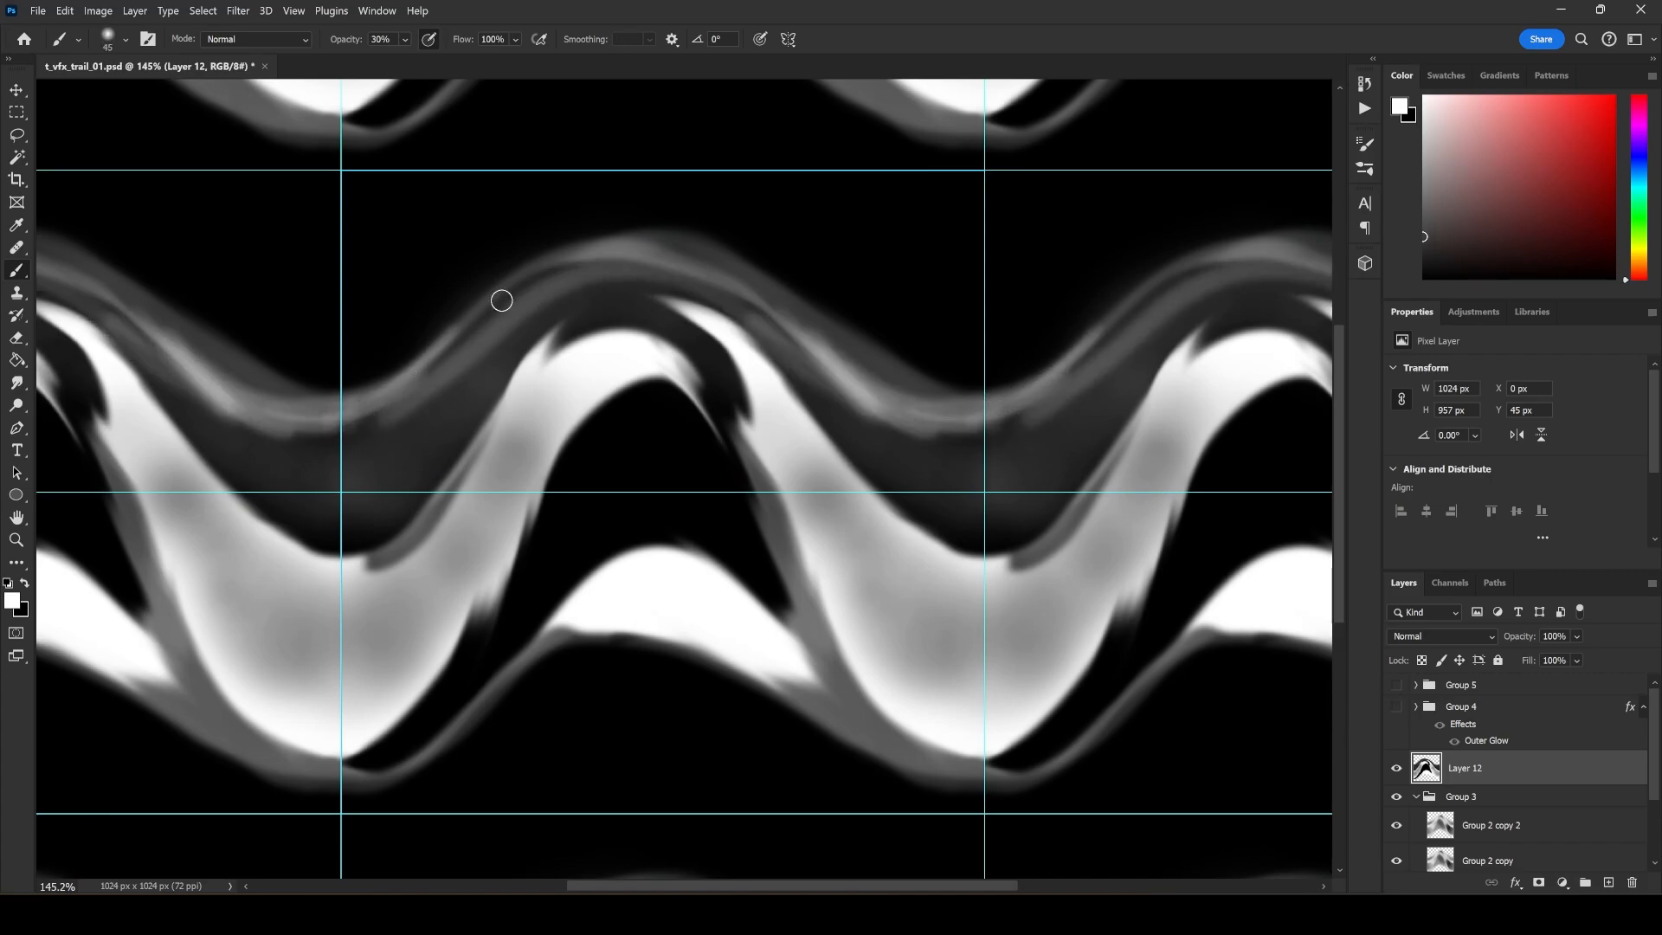
# Brush soft 45 px white streaks along the edges of the main wave's slopes and inside the dark arch.
pyautogui.moveTo(501, 301)
pyautogui.mouseDown()
pyautogui.moveTo(325, 428)
pyautogui.moveTo(466, 419)
pyautogui.mouseUp()
pyautogui.moveTo(369, 596); pyautogui.dragTo(528, 415)
pyautogui.moveTo(450, 660)
pyautogui.mouseDown()
pyautogui.moveTo(638, 378)
pyautogui.moveTo(700, 422)
pyautogui.mouseUp()
pyautogui.moveTo(526, 562)
pyautogui.mouseDown()
pyautogui.moveTo(571, 438)
pyautogui.moveTo(821, 512)
pyautogui.mouseUp()
pyautogui.moveTo(680, 367); pyautogui.dragTo(814, 608)
pyautogui.moveTo(743, 423); pyautogui.dragTo(684, 362)
# Enlarge the brush up to 150 px and fill the dark hollow under the wave's arch with soft grey.
pyautogui.press(']')
pyautogui.press(']')
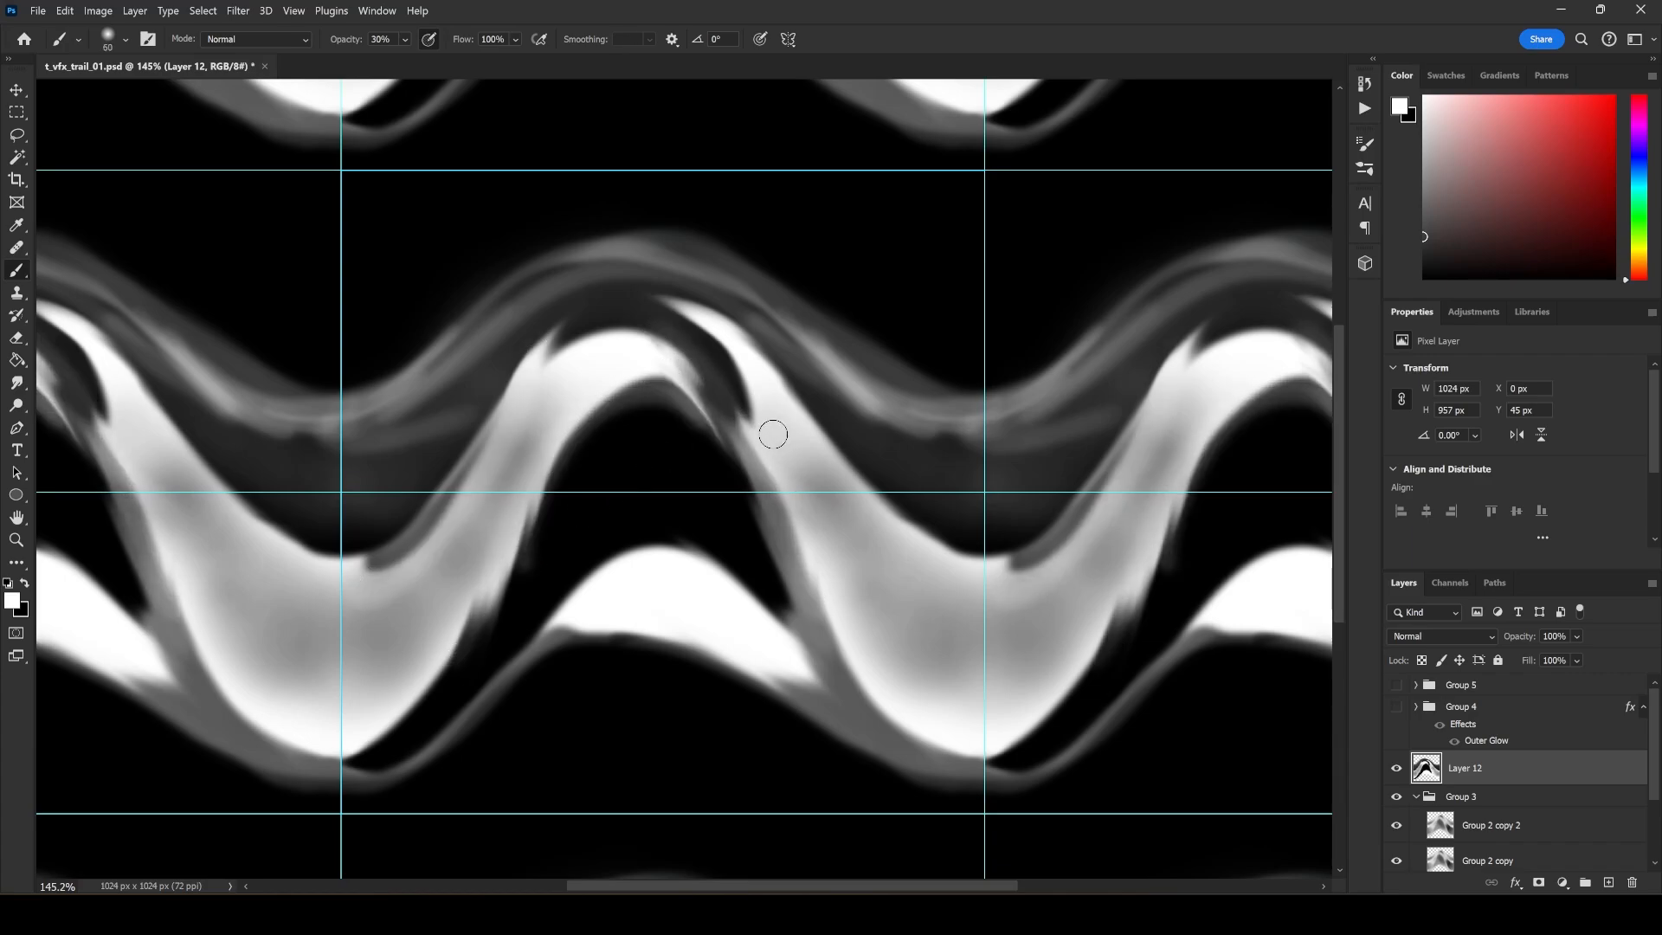
pyautogui.press(']')
pyautogui.press(']')
pyautogui.press(']')
pyautogui.moveTo(806, 578)
pyautogui.mouseDown()
pyautogui.moveTo(746, 456)
pyautogui.moveTo(599, 465)
pyautogui.mouseUp()
pyautogui.press(']')
pyautogui.moveTo(772, 531)
pyautogui.mouseDown()
pyautogui.moveTo(501, 567)
pyautogui.moveTo(483, 631)
pyautogui.mouseUp()
pyautogui.moveTo(602, 499)
pyautogui.mouseDown()
pyautogui.moveTo(605, 425)
pyautogui.moveTo(456, 653)
pyautogui.moveTo(819, 594)
pyautogui.moveTo(730, 505)
pyautogui.moveTo(828, 493)
pyautogui.moveTo(693, 282)
pyautogui.moveTo(605, 346)
pyautogui.moveTo(297, 430)
pyautogui.moveTo(310, 473)
pyautogui.moveTo(768, 360)
pyautogui.moveTo(549, 600)
pyautogui.moveTo(742, 464)
pyautogui.moveTo(684, 503)
pyautogui.moveTo(727, 526)
pyautogui.moveTo(541, 599)
pyautogui.mouseUp()
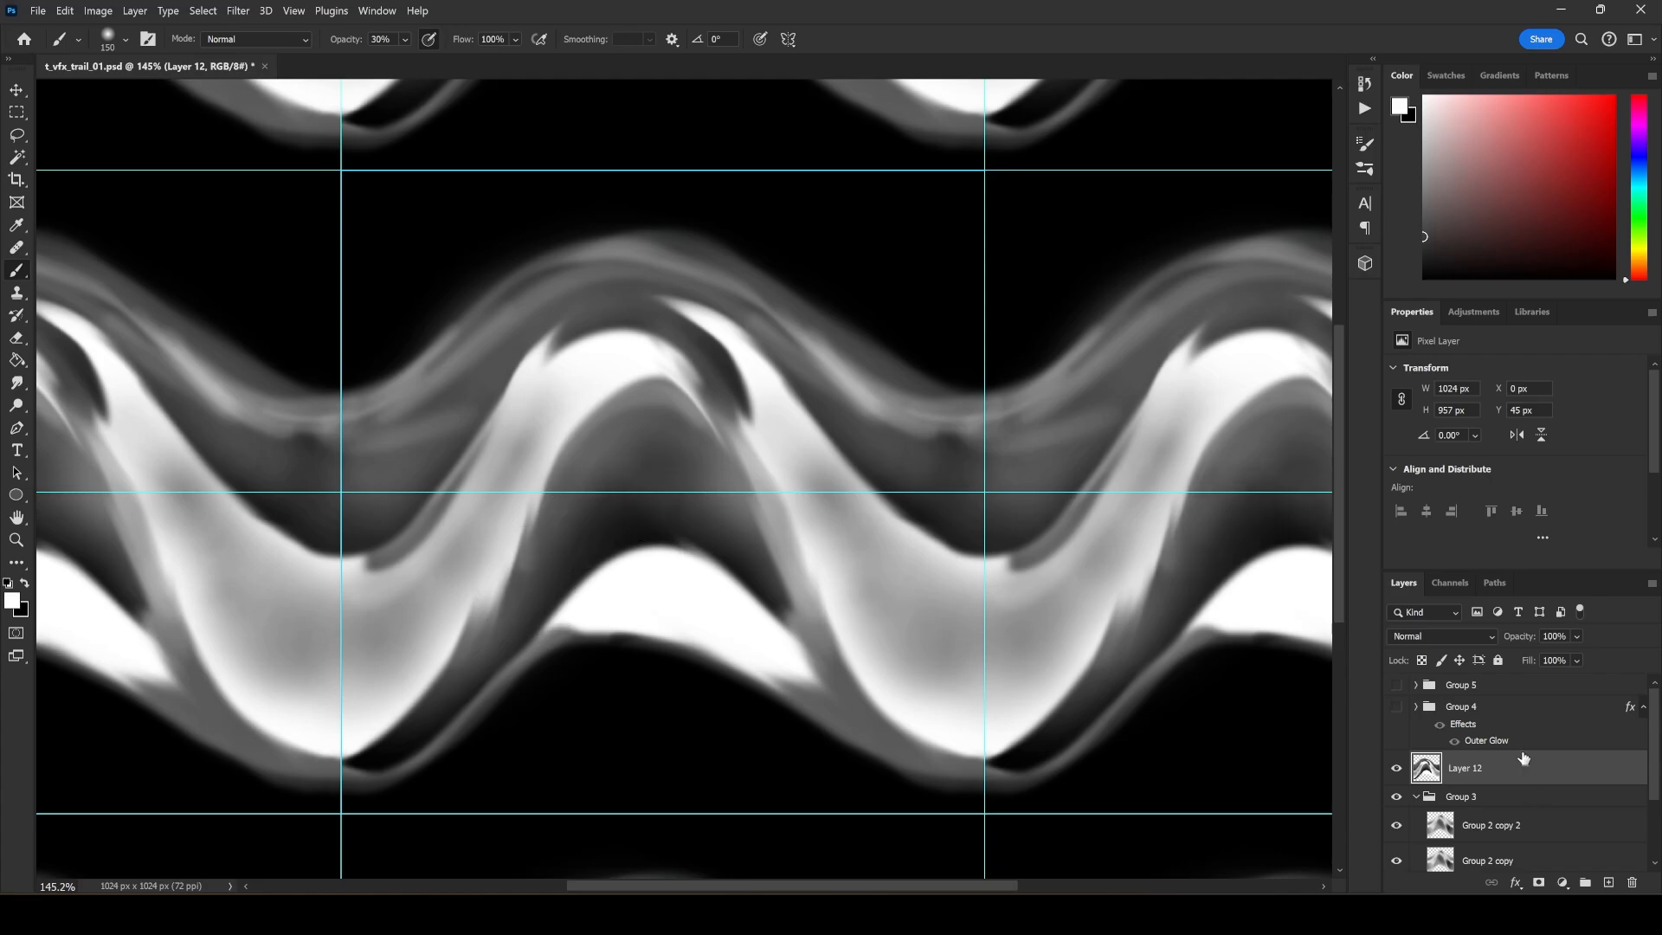
# Add a Levels adjustment above Layer 12 with the black input at 3 and the midtone at 1.49.
pyautogui.click(1564, 882)
pyautogui.click(1532, 638)
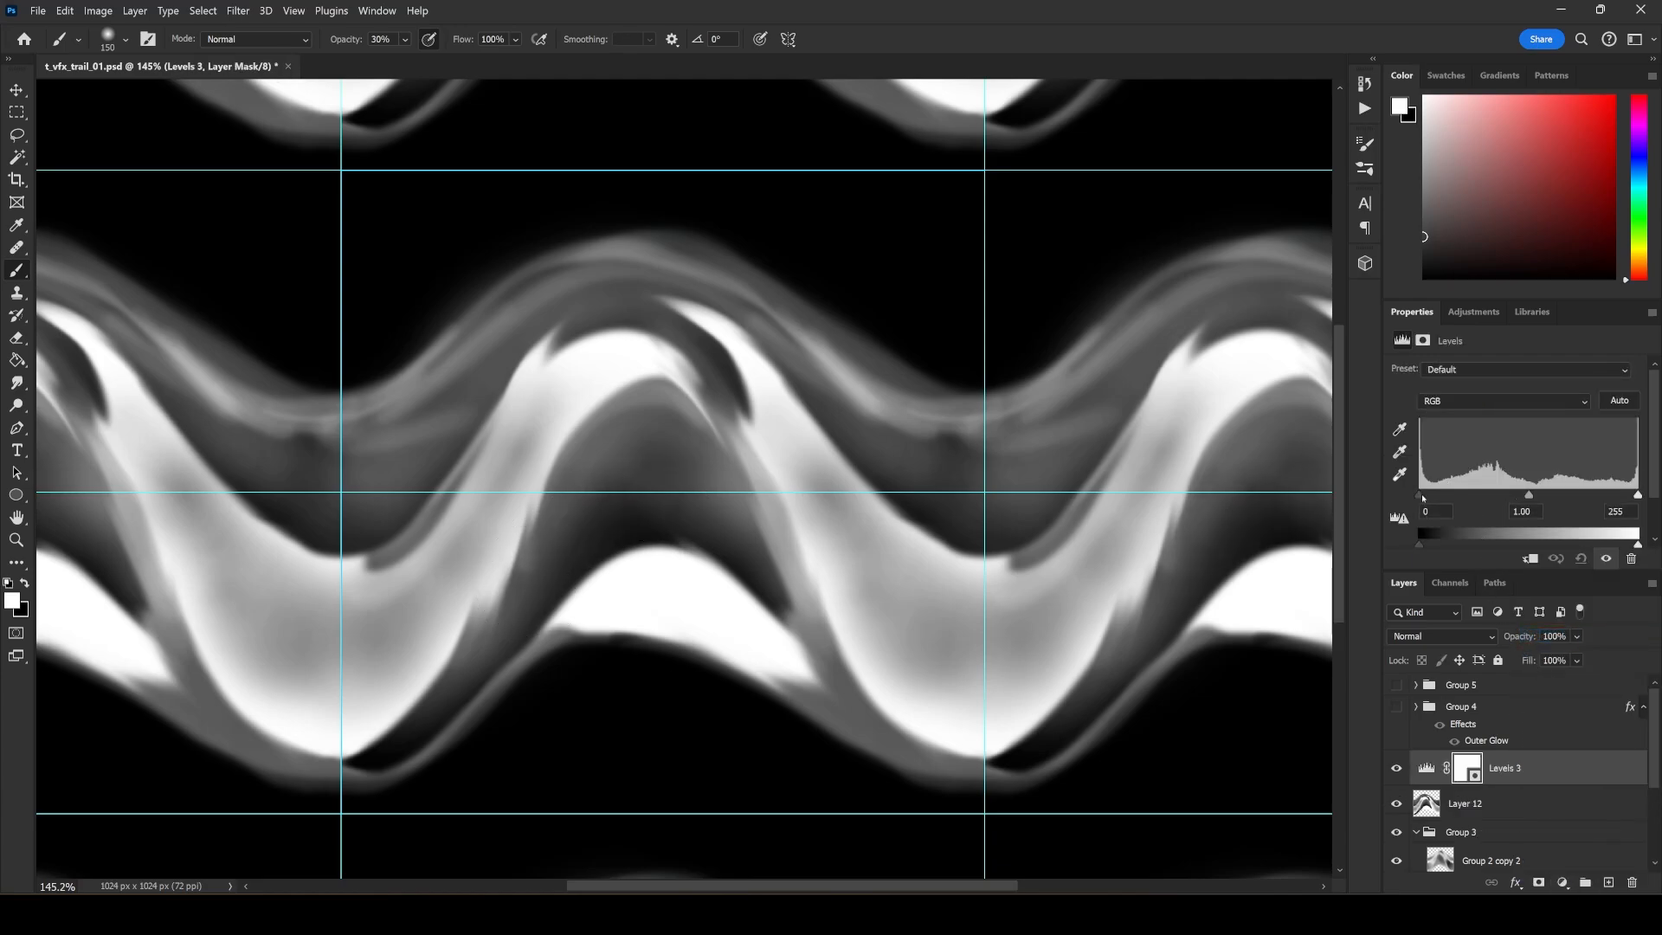
pyautogui.moveTo(1423, 498); pyautogui.dragTo(1425, 498)
pyautogui.moveTo(1529, 497)
pyautogui.mouseDown()
pyautogui.moveTo(1444, 502)
pyautogui.moveTo(1516, 500)
pyautogui.moveTo(1460, 499)
pyautogui.moveTo(1498, 499)
pyautogui.mouseUp()
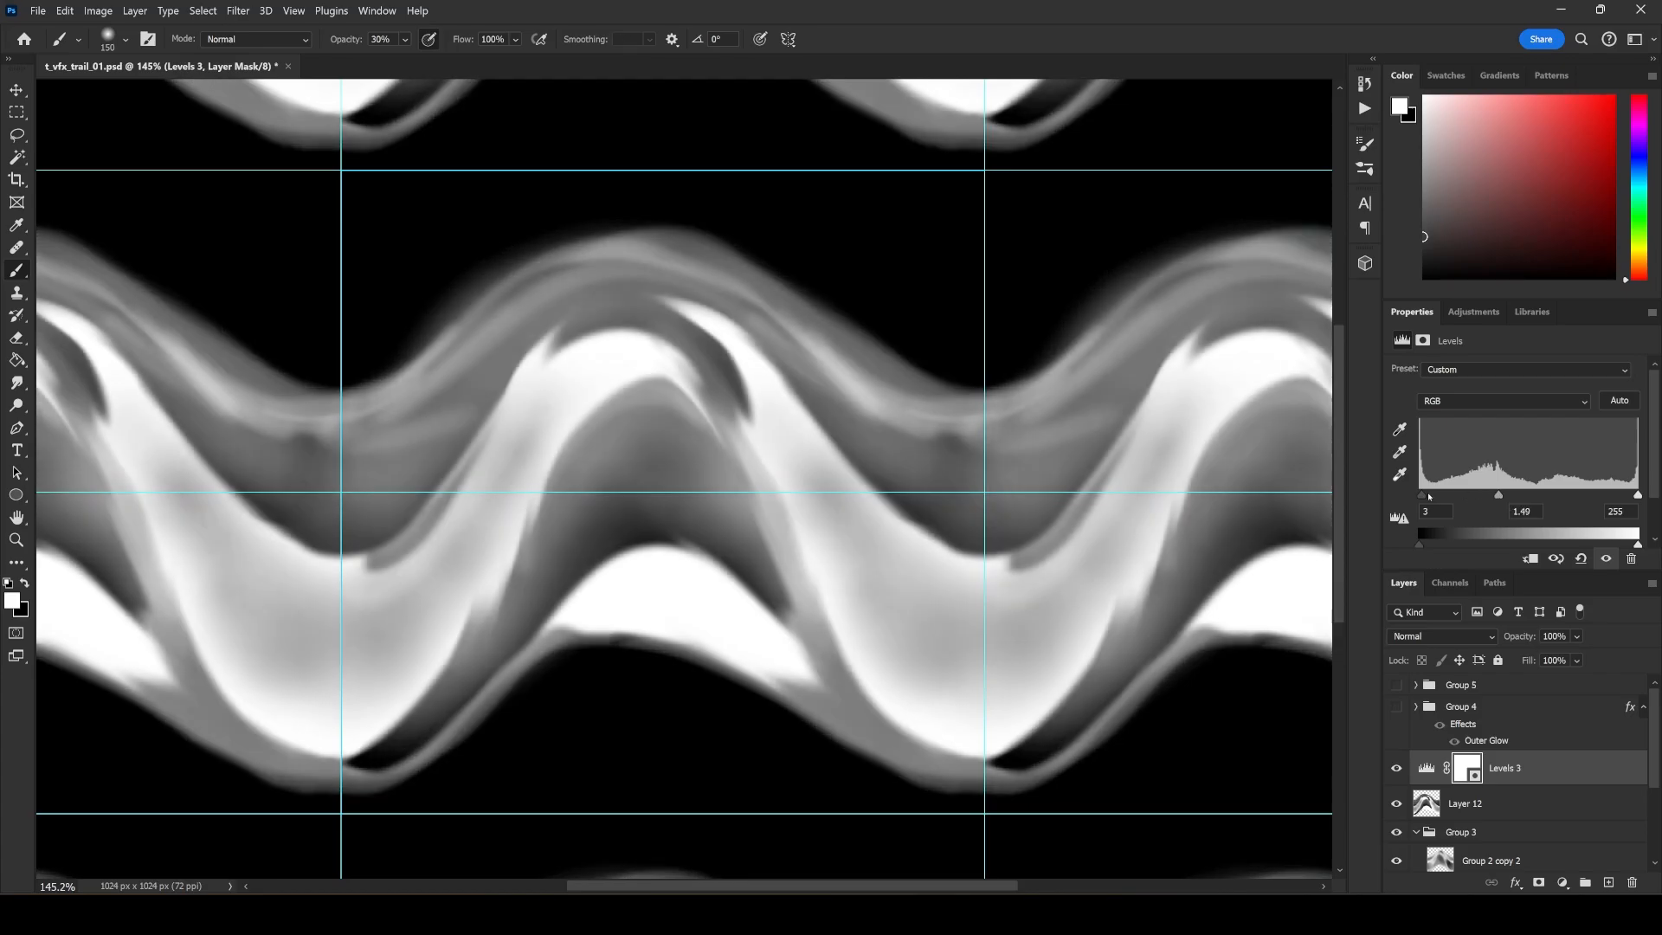
# Raise the Levels black input to 253 and brush black over the lower crest on the adjustment's mask.
pyautogui.moveTo(1418, 544); pyautogui.dragTo(1635, 495)
pyautogui.hotkey('ctrl', 'z')
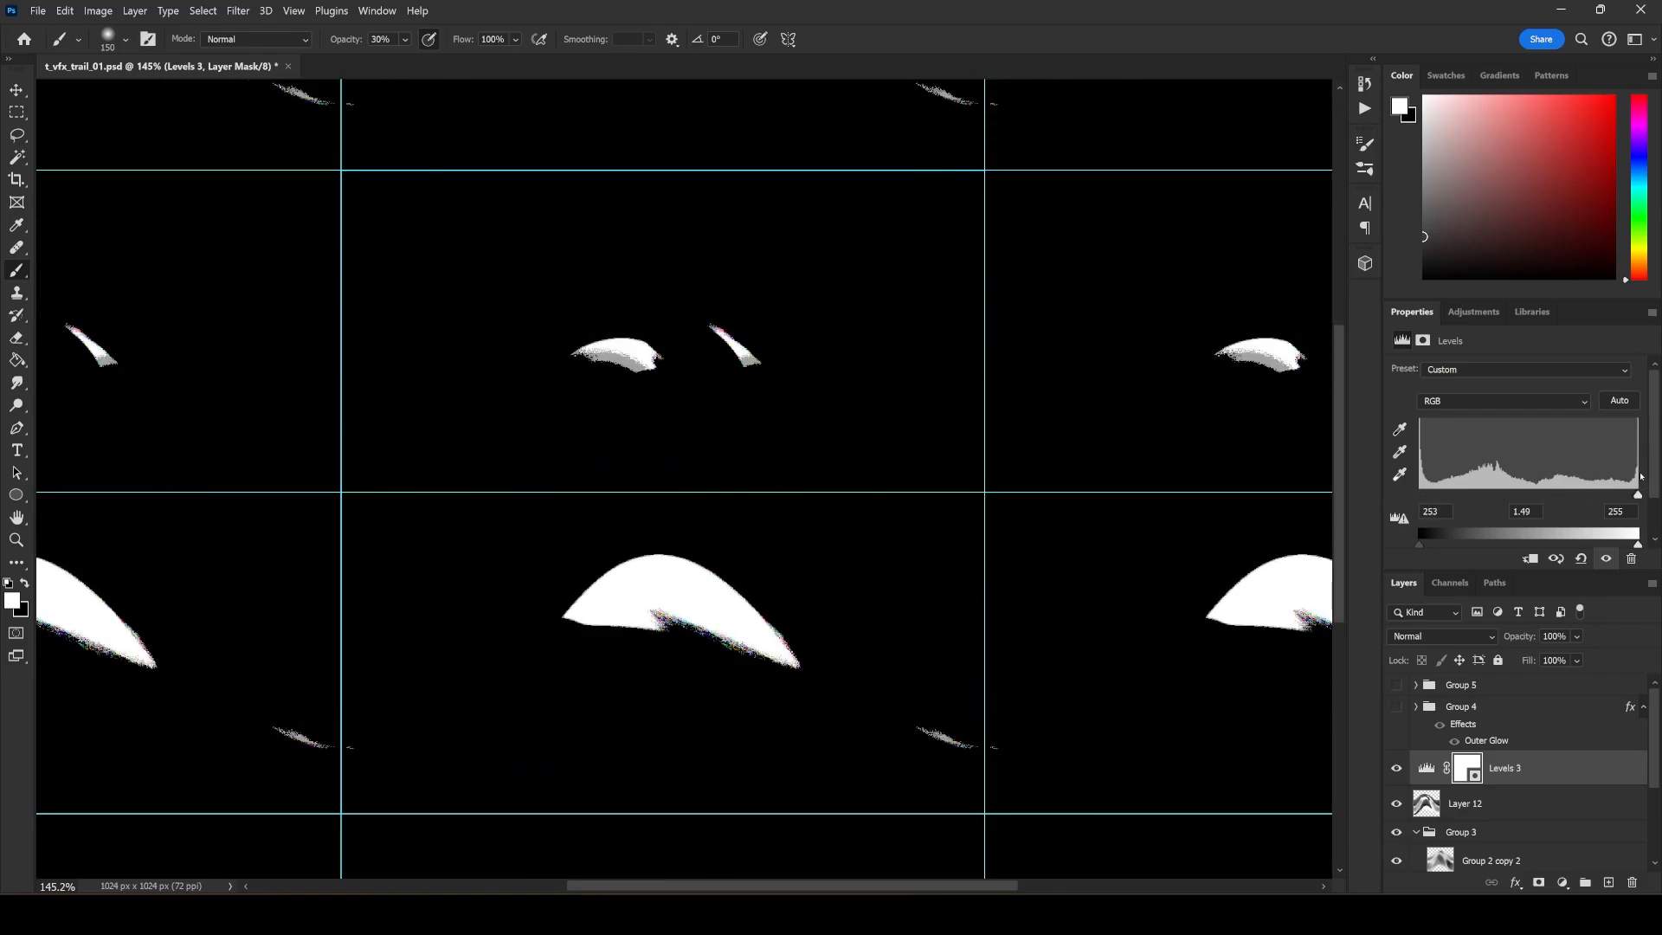
pyautogui.press('x')
pyautogui.moveTo(728, 641)
pyautogui.mouseDown()
pyautogui.moveTo(675, 619)
pyautogui.moveTo(606, 637)
pyautogui.mouseUp()
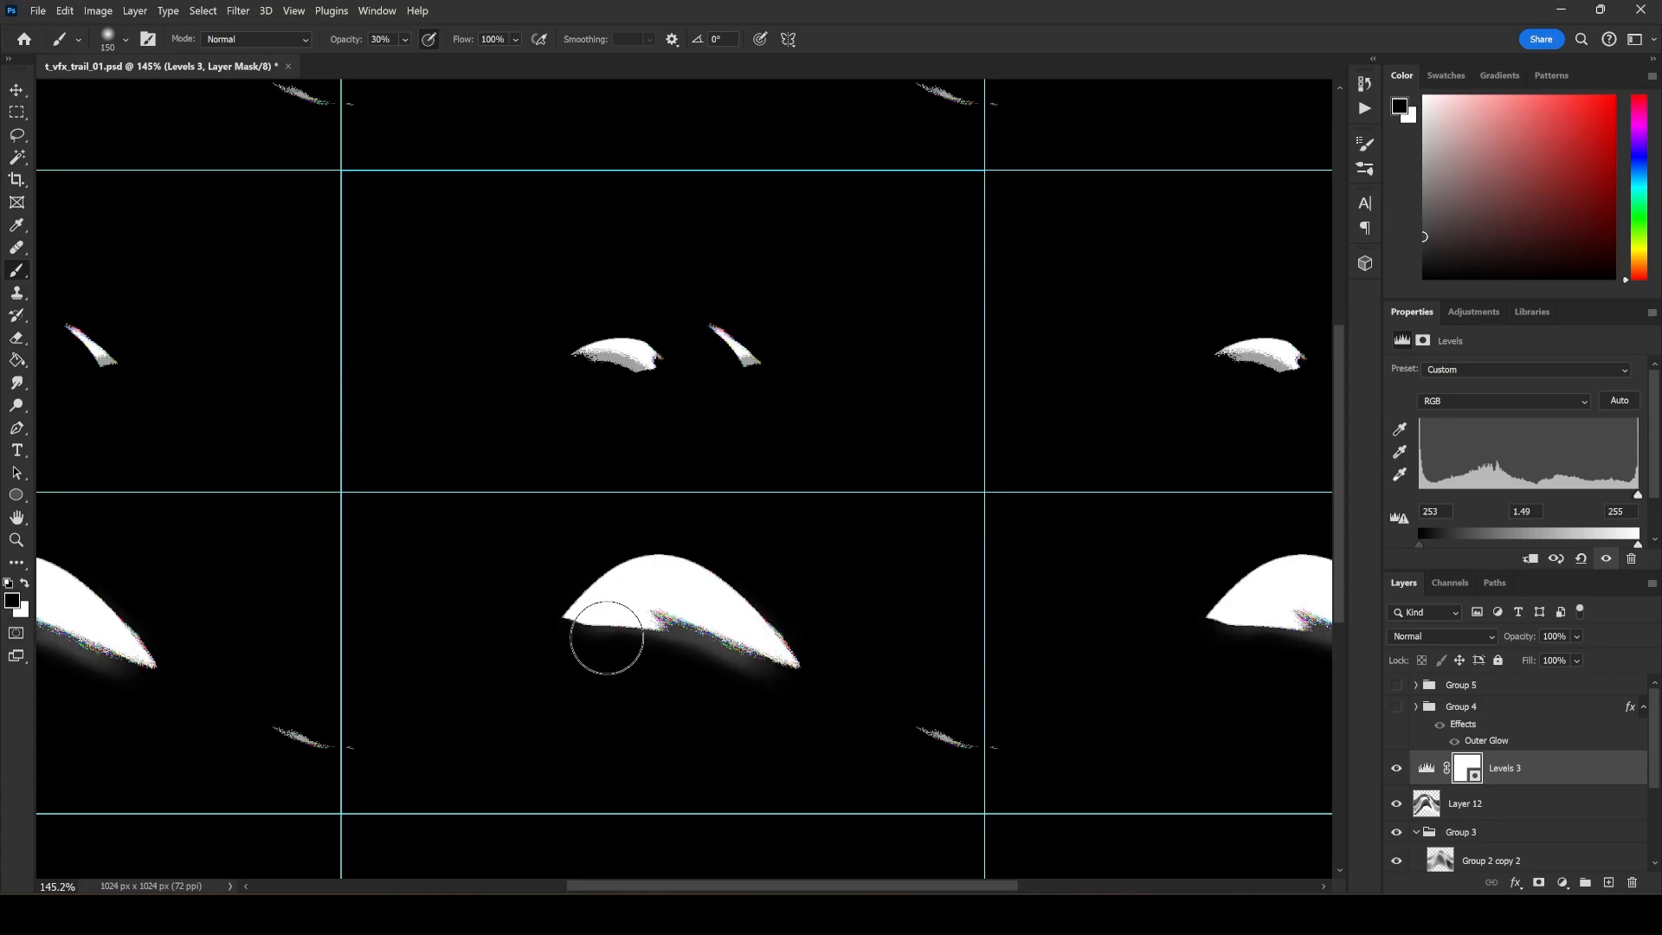
# On Layer 12, darken the lower white crest with black 150 px strokes at 30% opacity, redoing the first stroke.
pyautogui.click(1472, 802)
pyautogui.moveTo(753, 661); pyautogui.dragTo(641, 610)
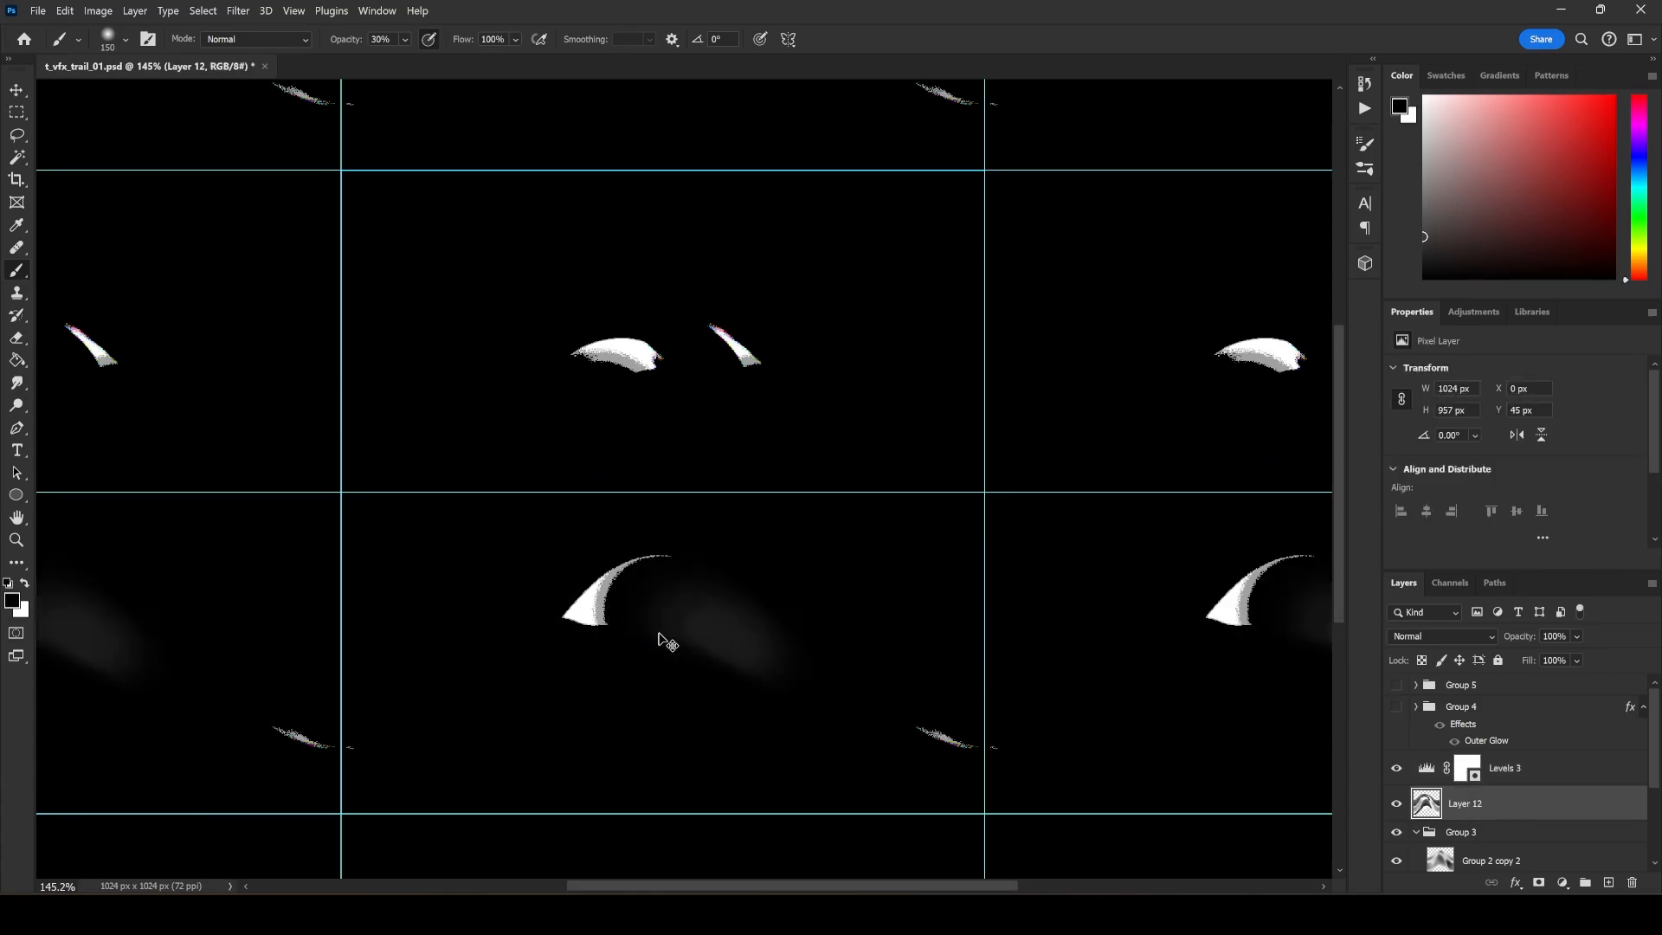
pyautogui.hotkey('ctrl', 'z')
pyautogui.moveTo(743, 670)
pyautogui.mouseDown()
pyautogui.moveTo(688, 642)
pyautogui.moveTo(605, 649)
pyautogui.mouseUp()
pyautogui.moveTo(694, 623); pyautogui.dragTo(839, 674)
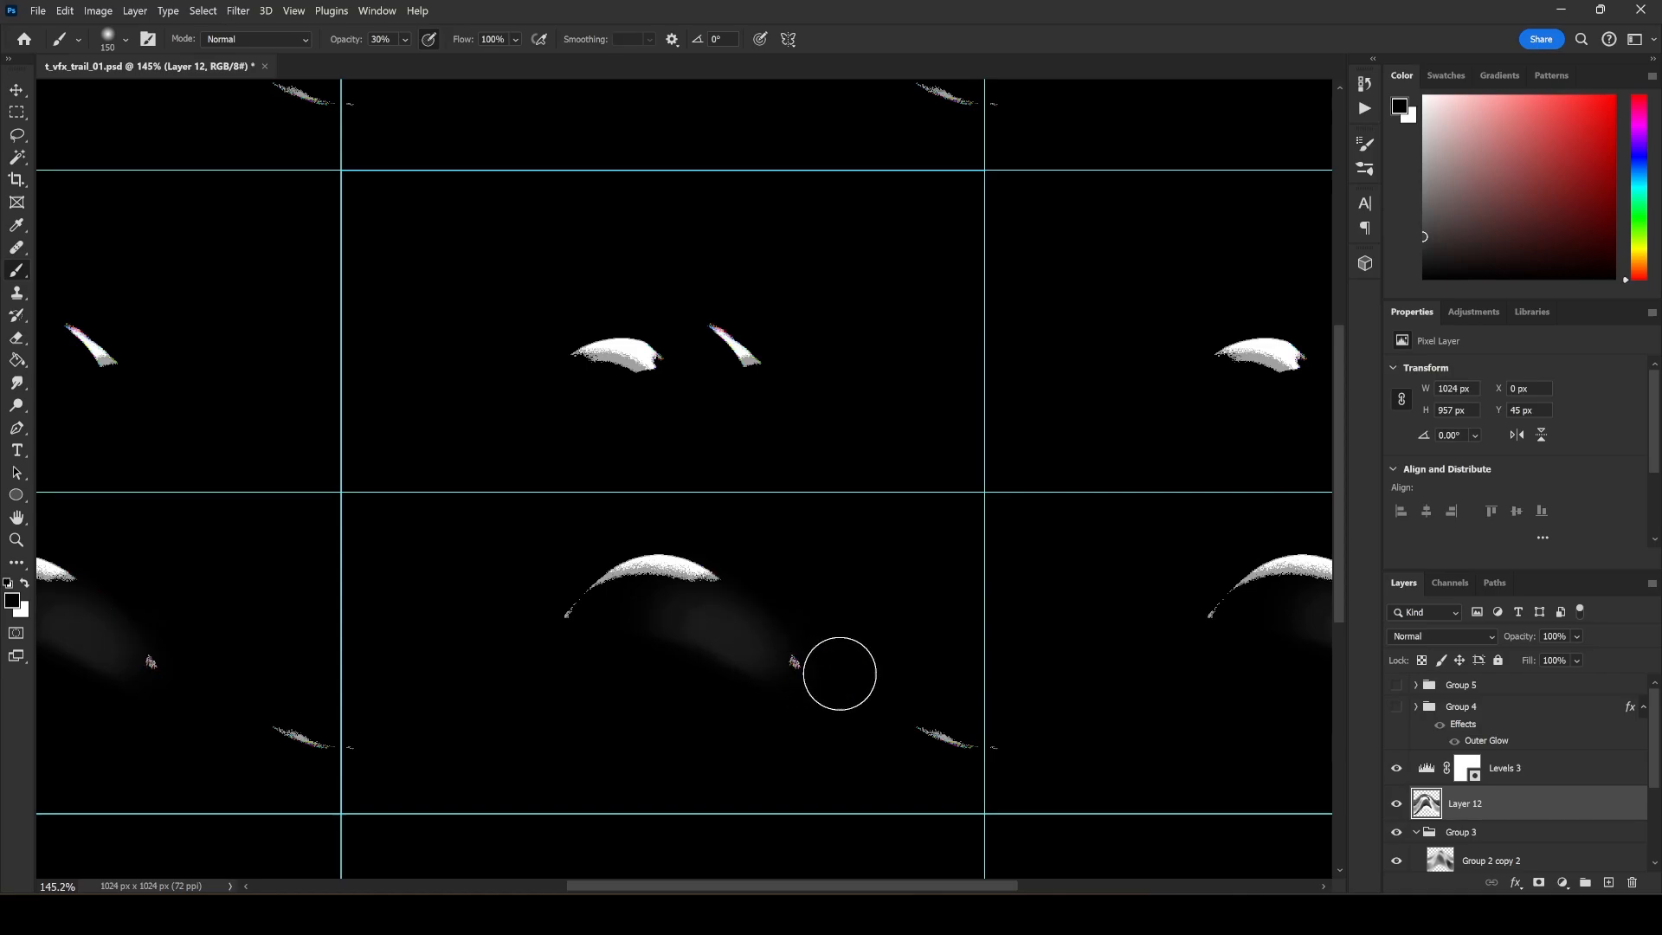
# Set the Levels 3 black input to 0 and reselect Layer 12.
pyautogui.click(1514, 776)
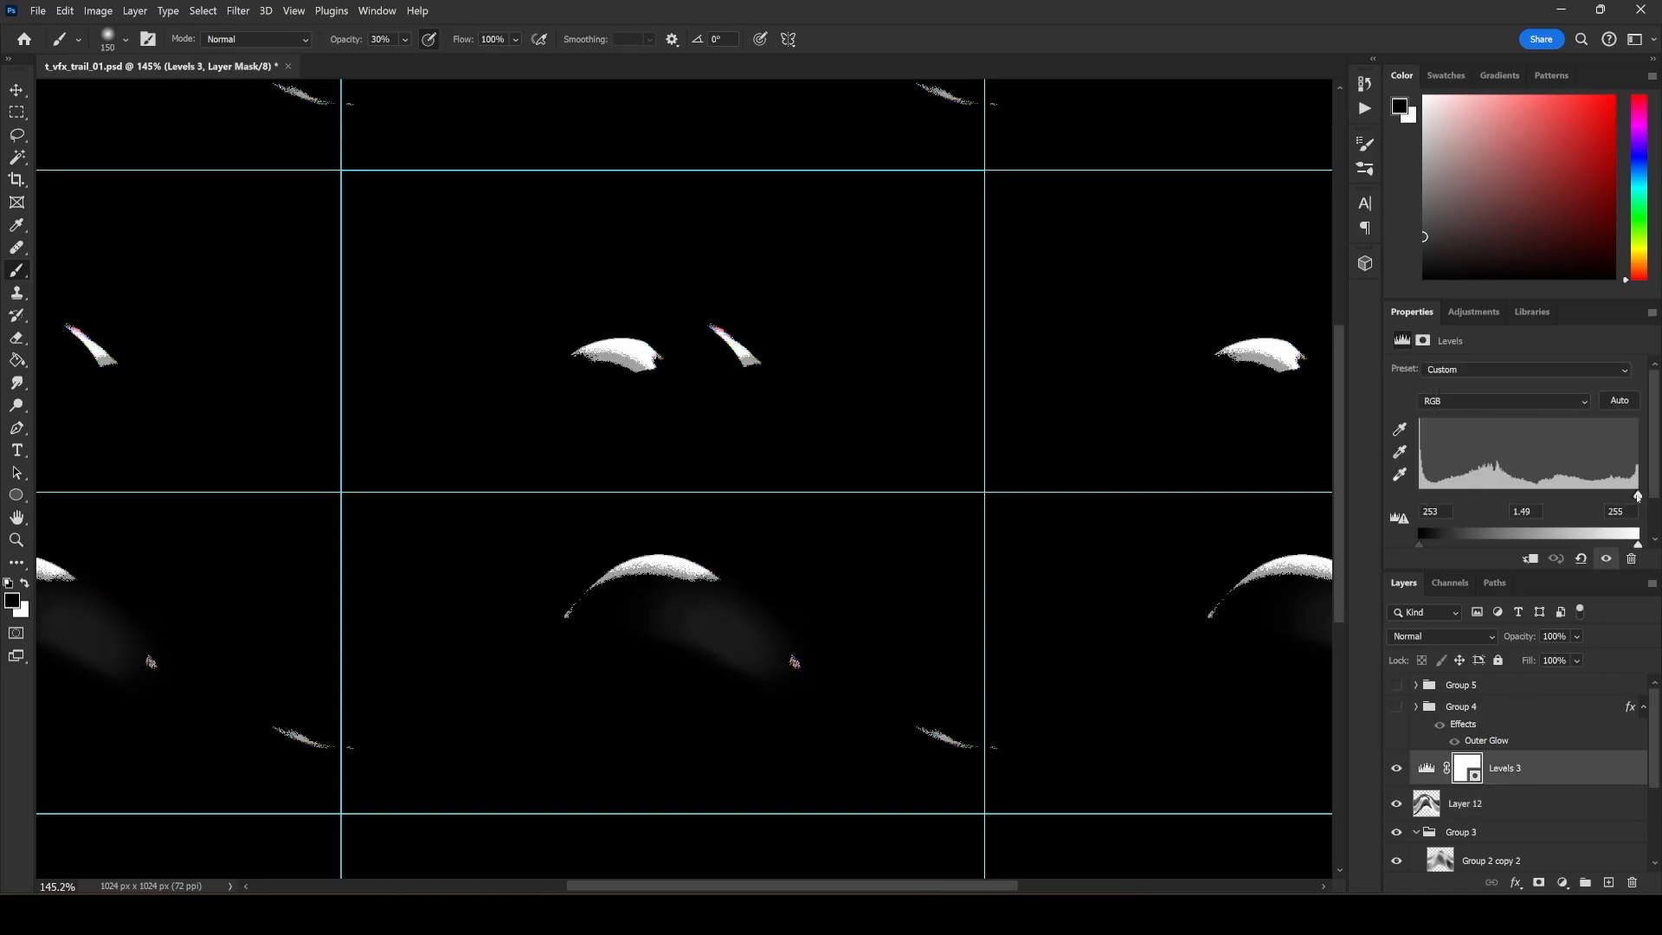
pyautogui.moveTo(1637, 495); pyautogui.dragTo(1300, 540)
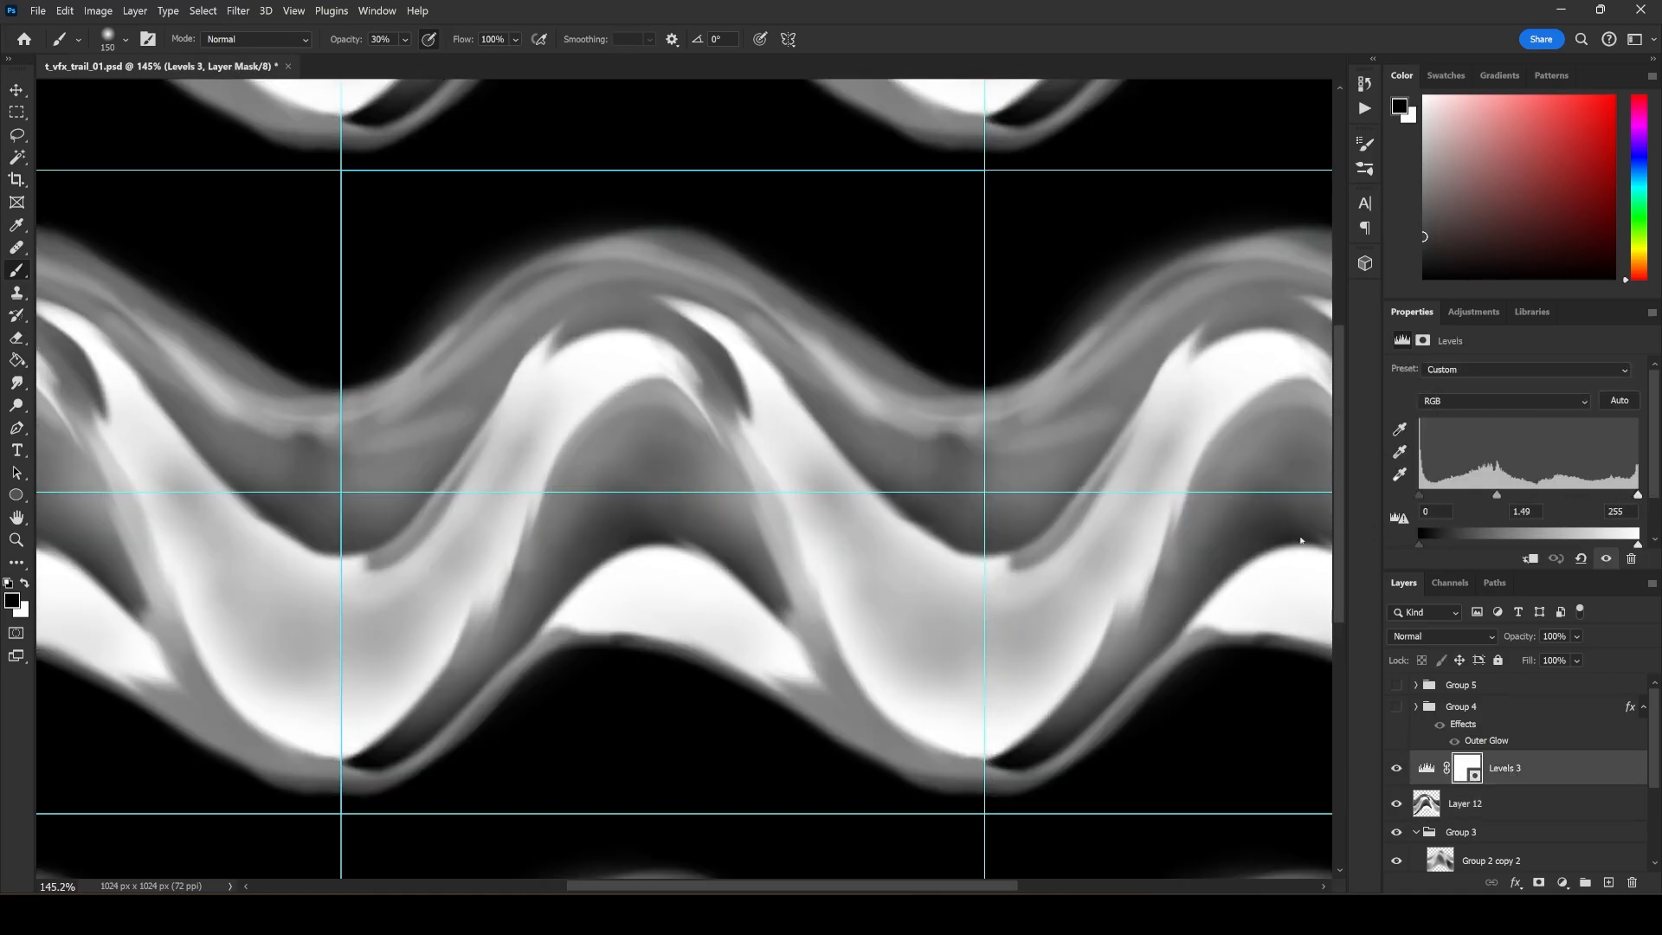
pyautogui.click(1437, 803)
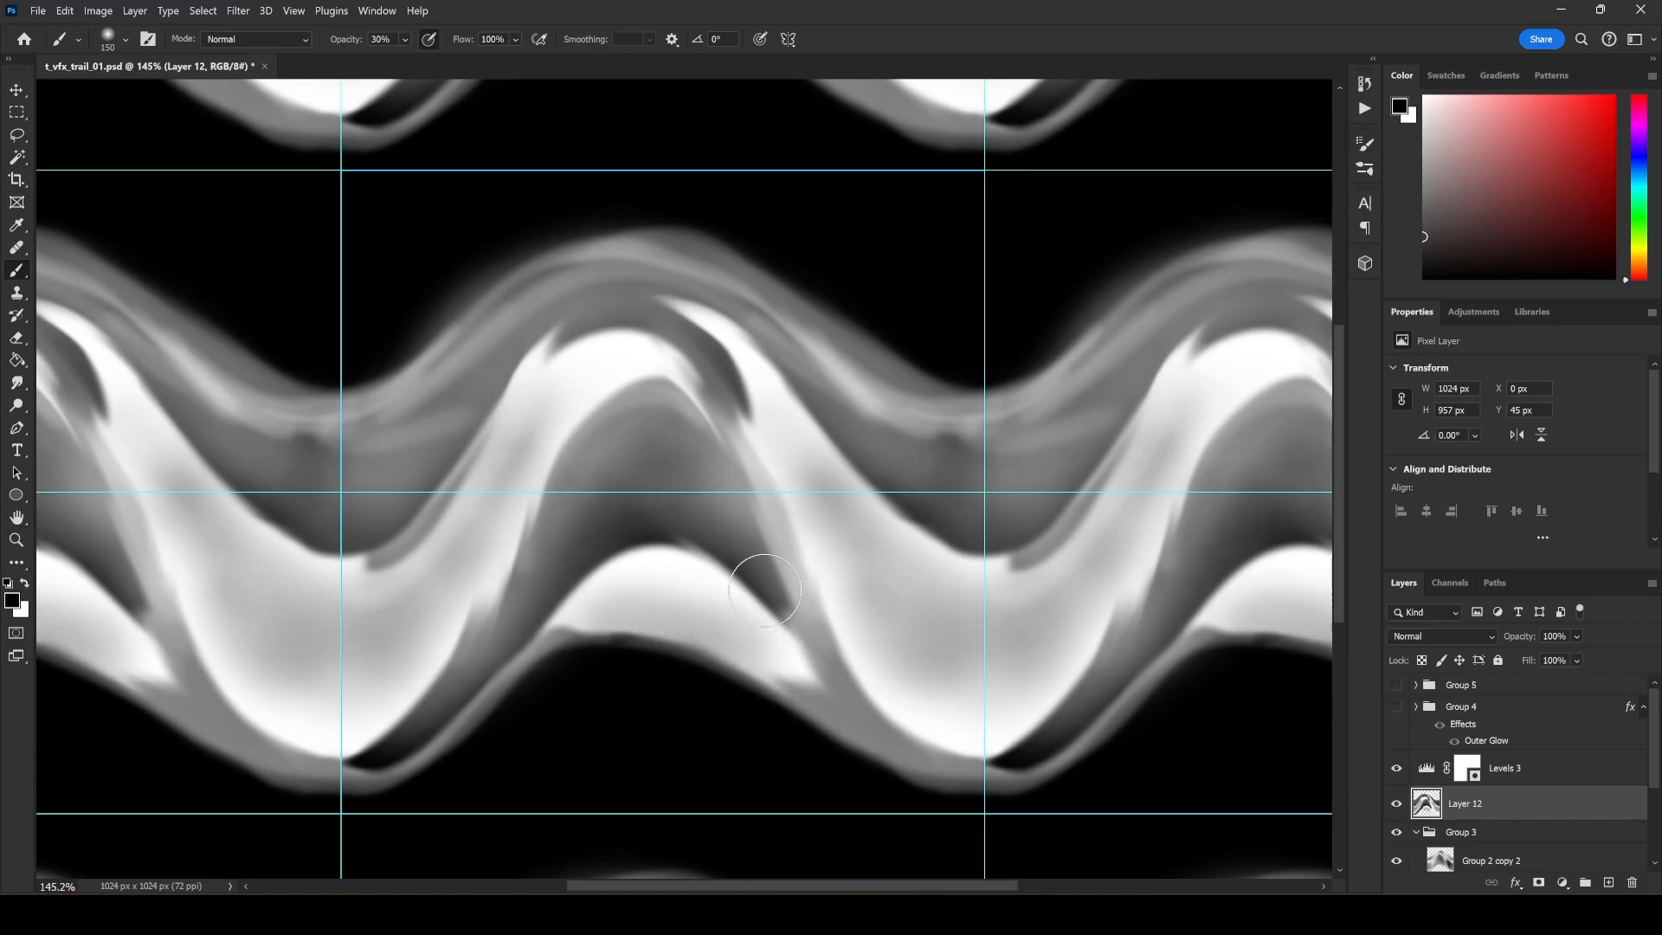
# Hide Layer 12, its Levels adjustment and Group 3, show Group 1, and collapse Group 3.
pyautogui.click(1396, 803)
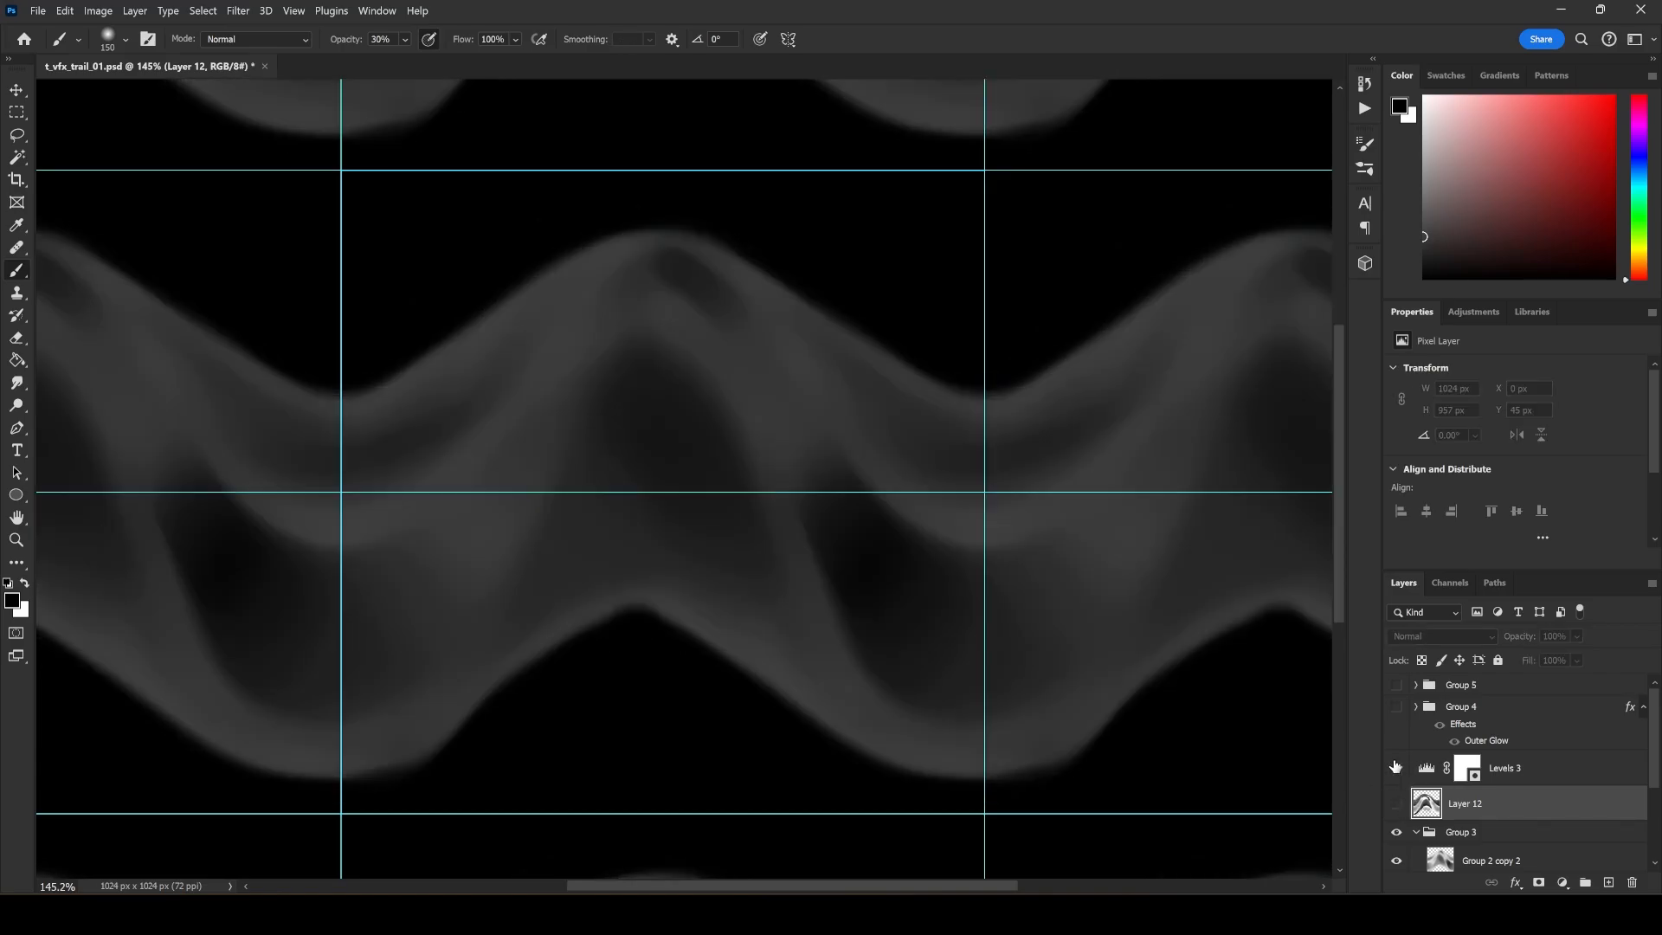
pyautogui.click(1398, 831)
pyautogui.scroll(-3, 1410, 812)
pyautogui.click(1398, 826)
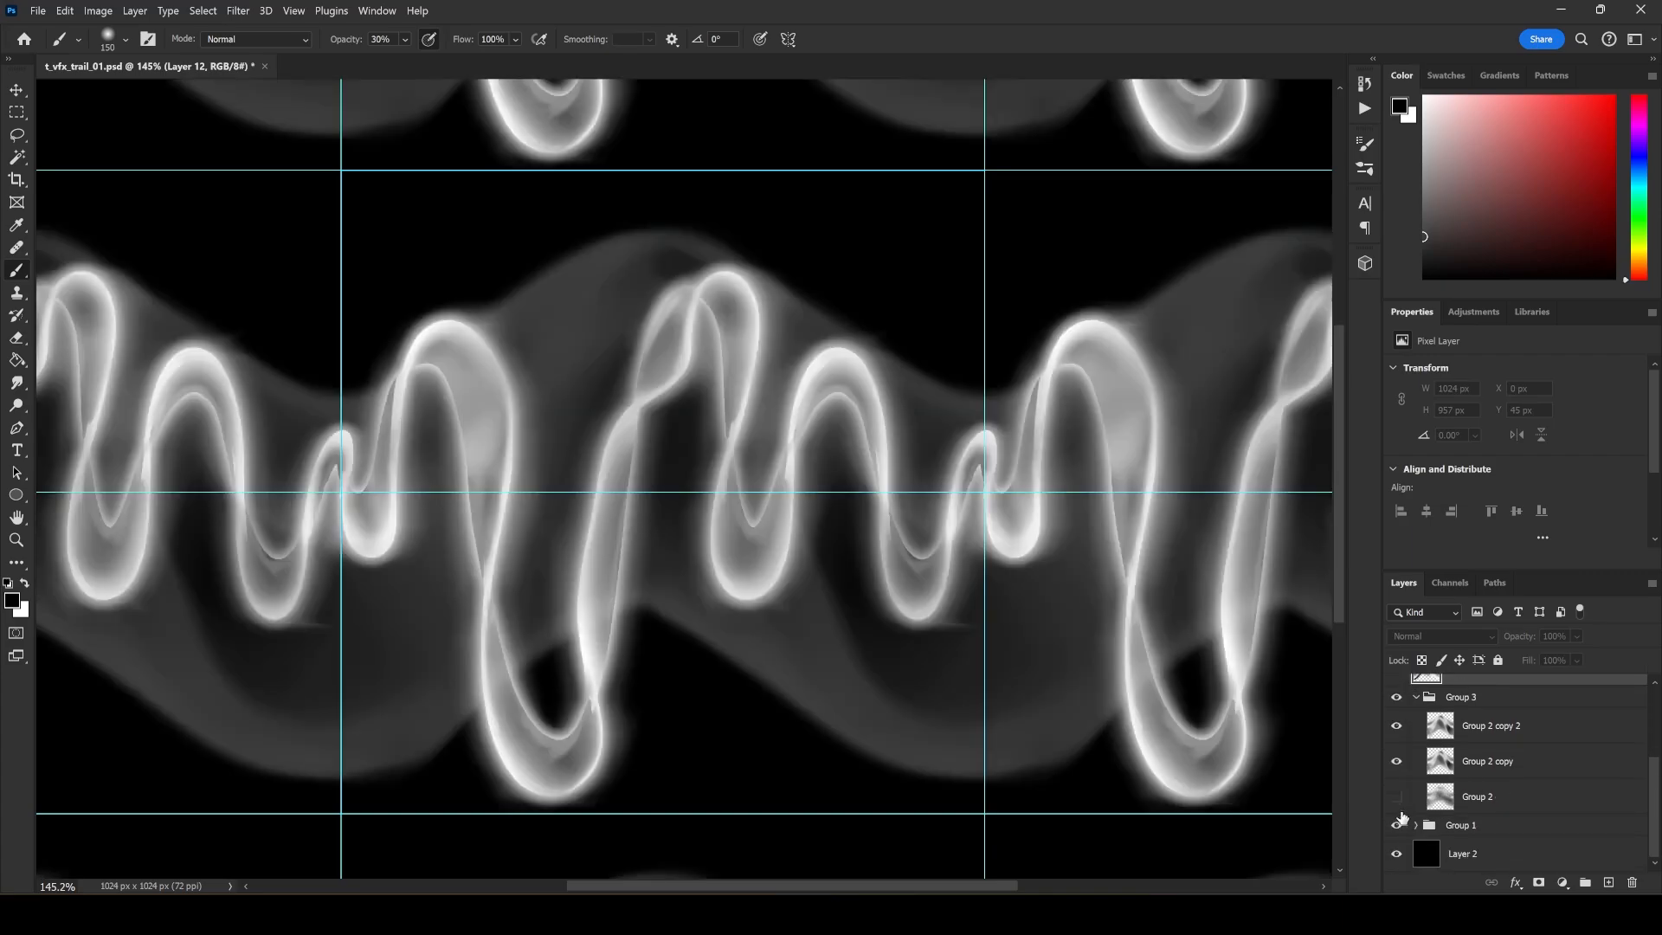
pyautogui.click(1396, 697)
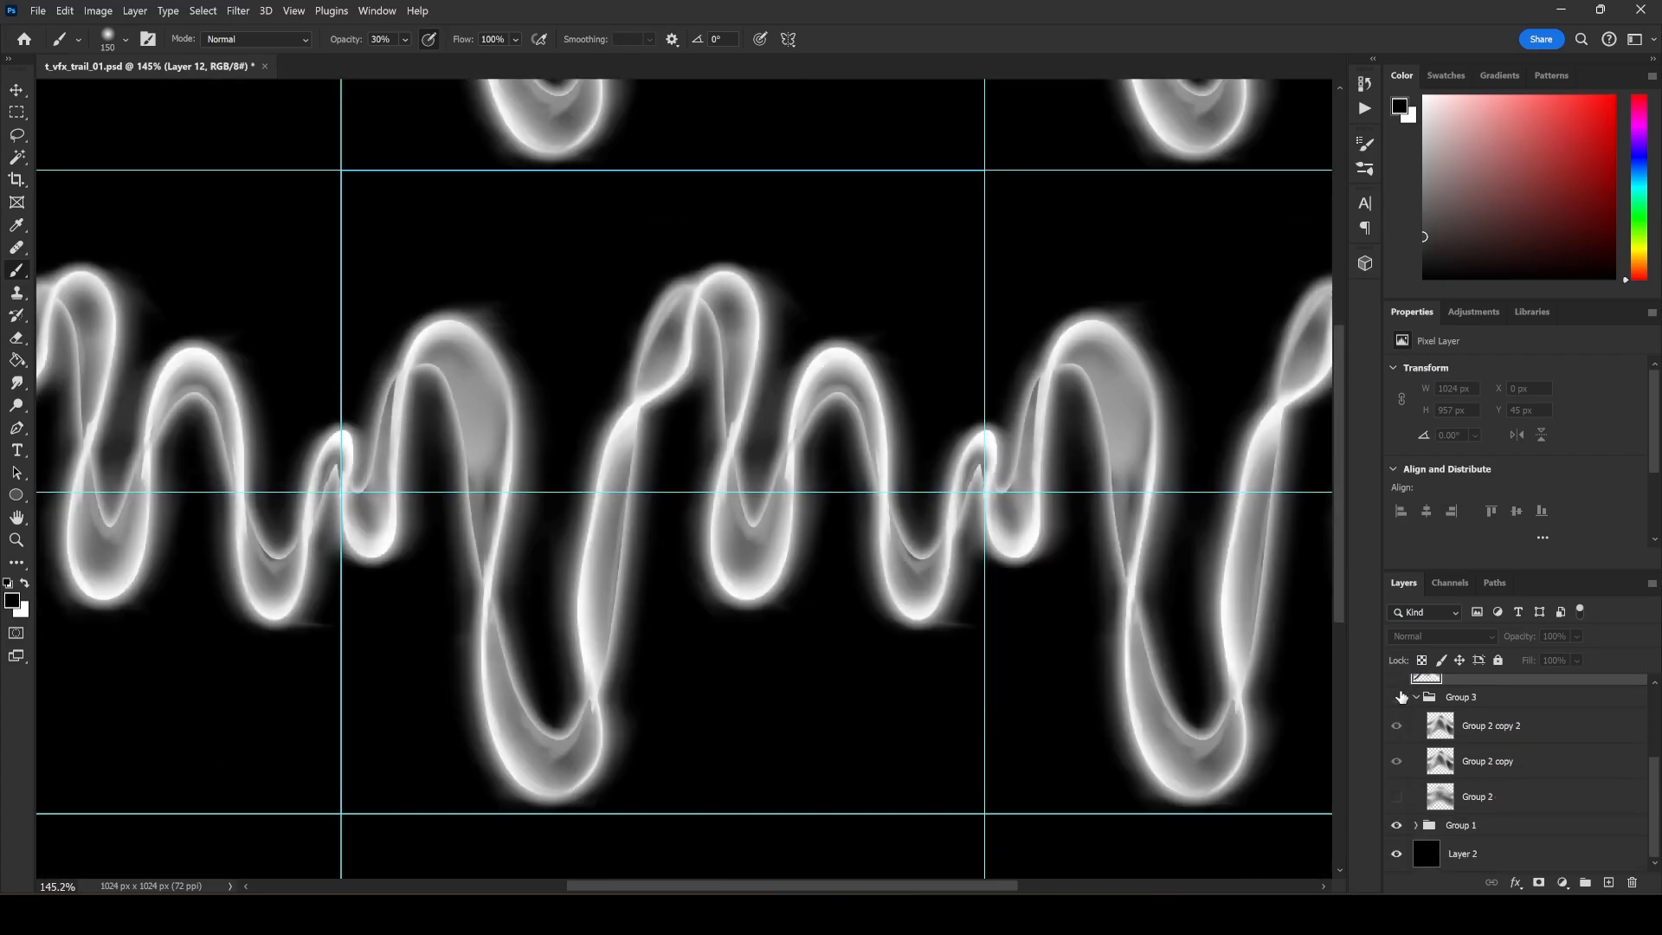
pyautogui.click(1417, 696)
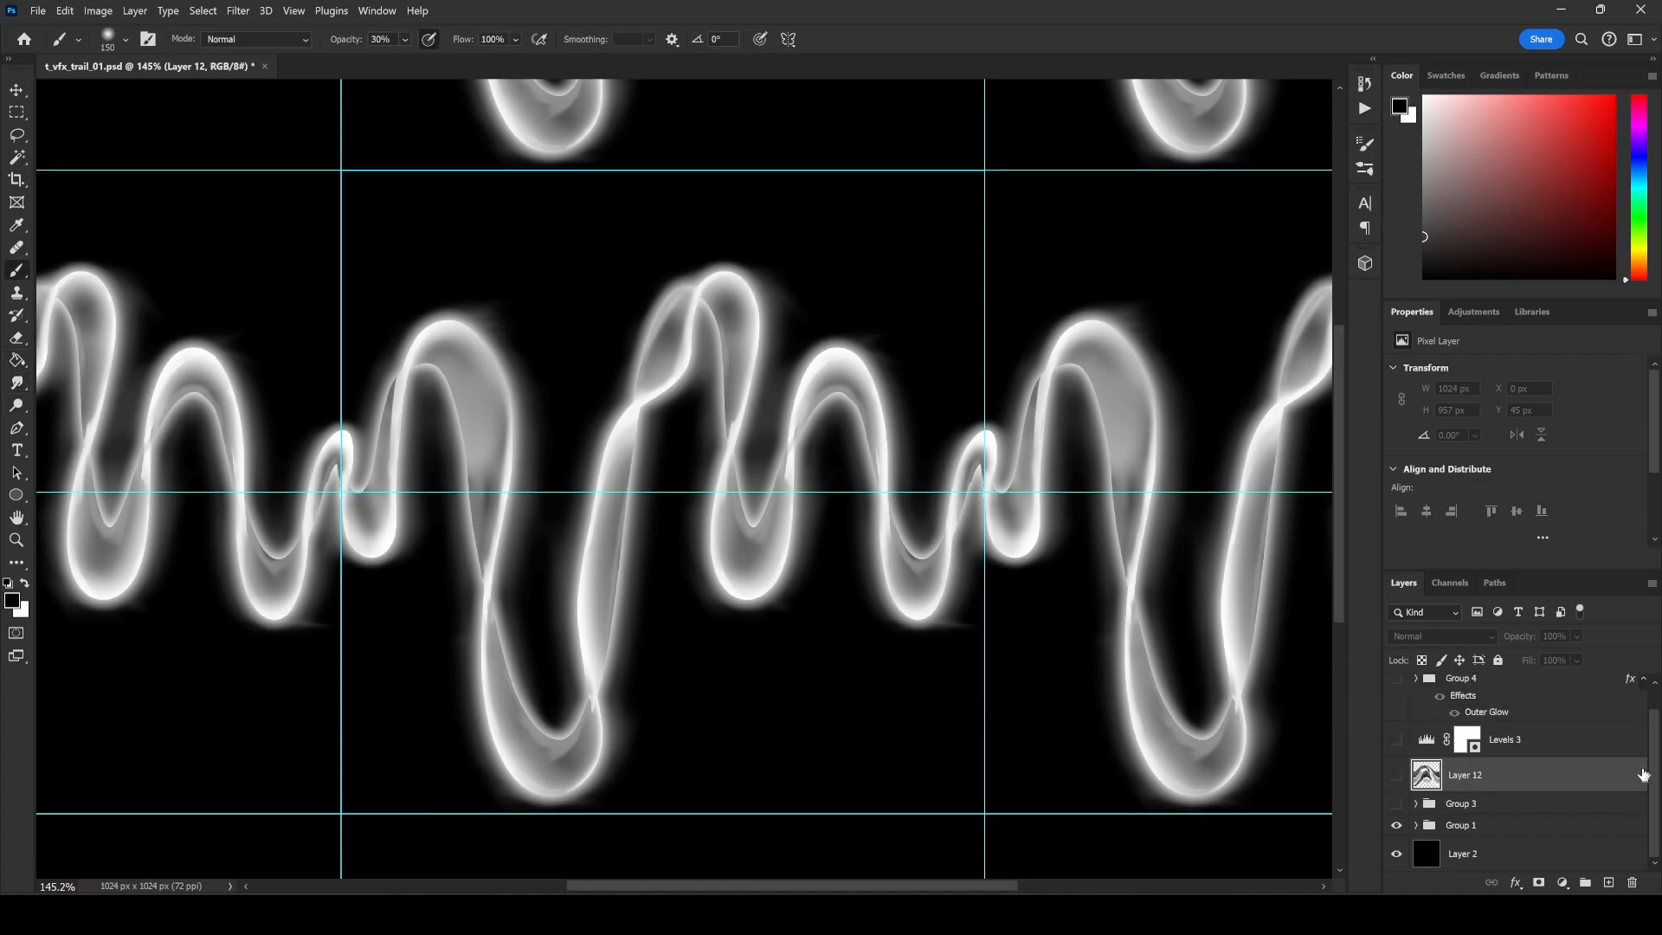
pyautogui.scroll(2, 1498, 706)
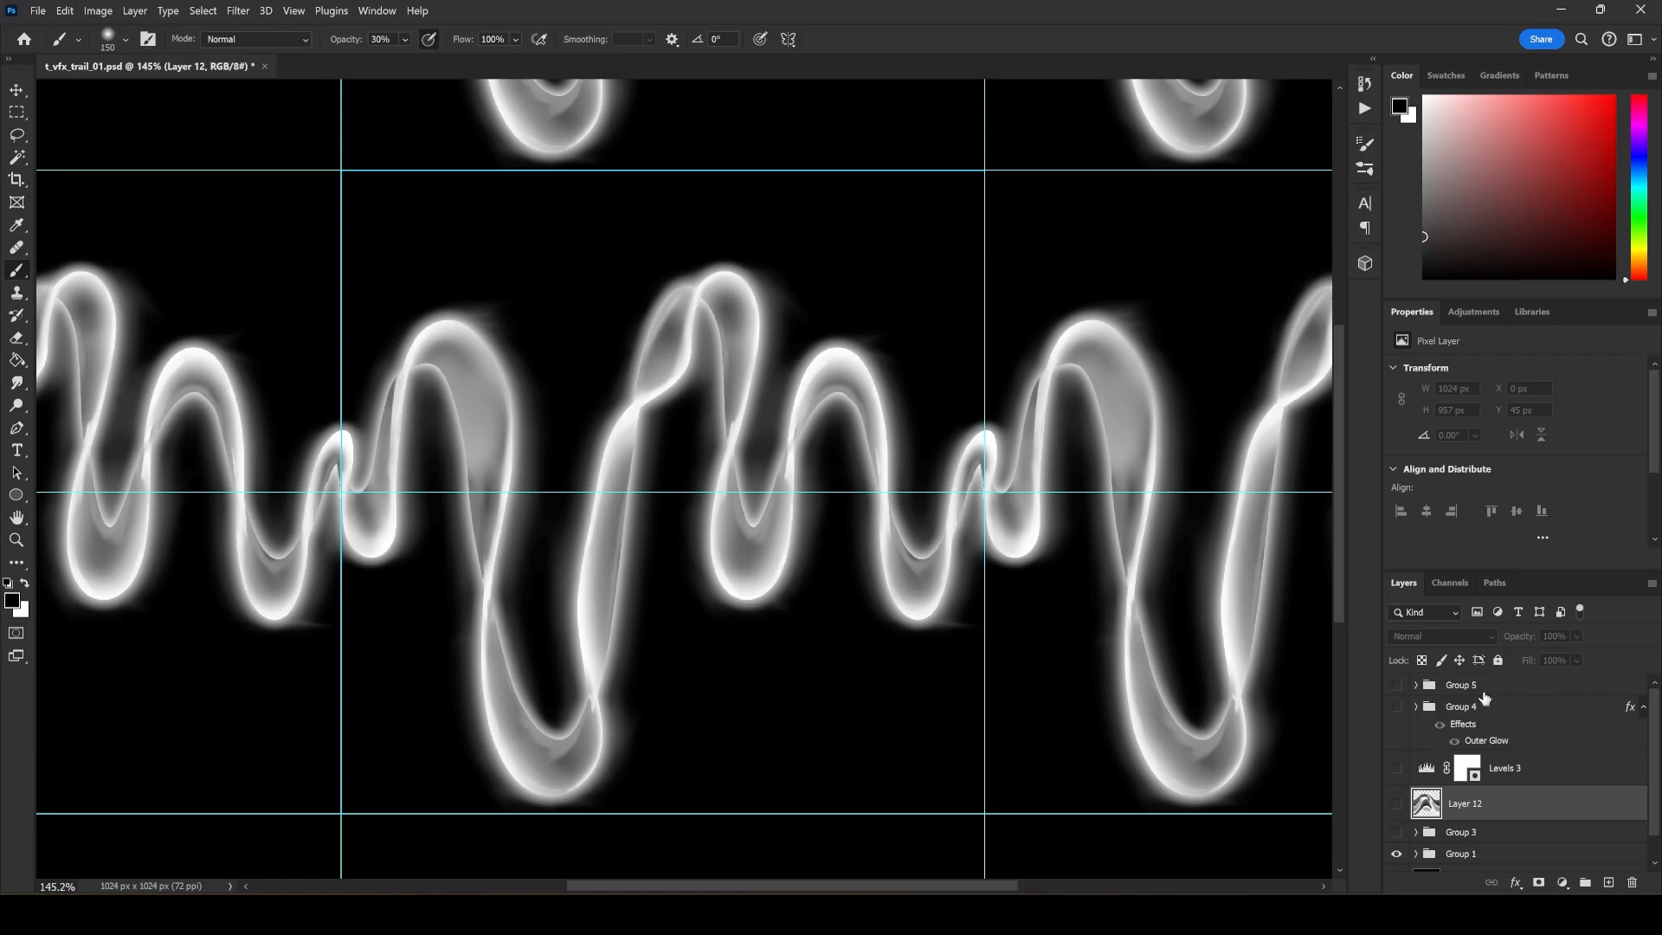
# Add a new layer above Group 5 and make a test stroke with the Soft Round brush at 25 px.
pyautogui.click(1493, 685)
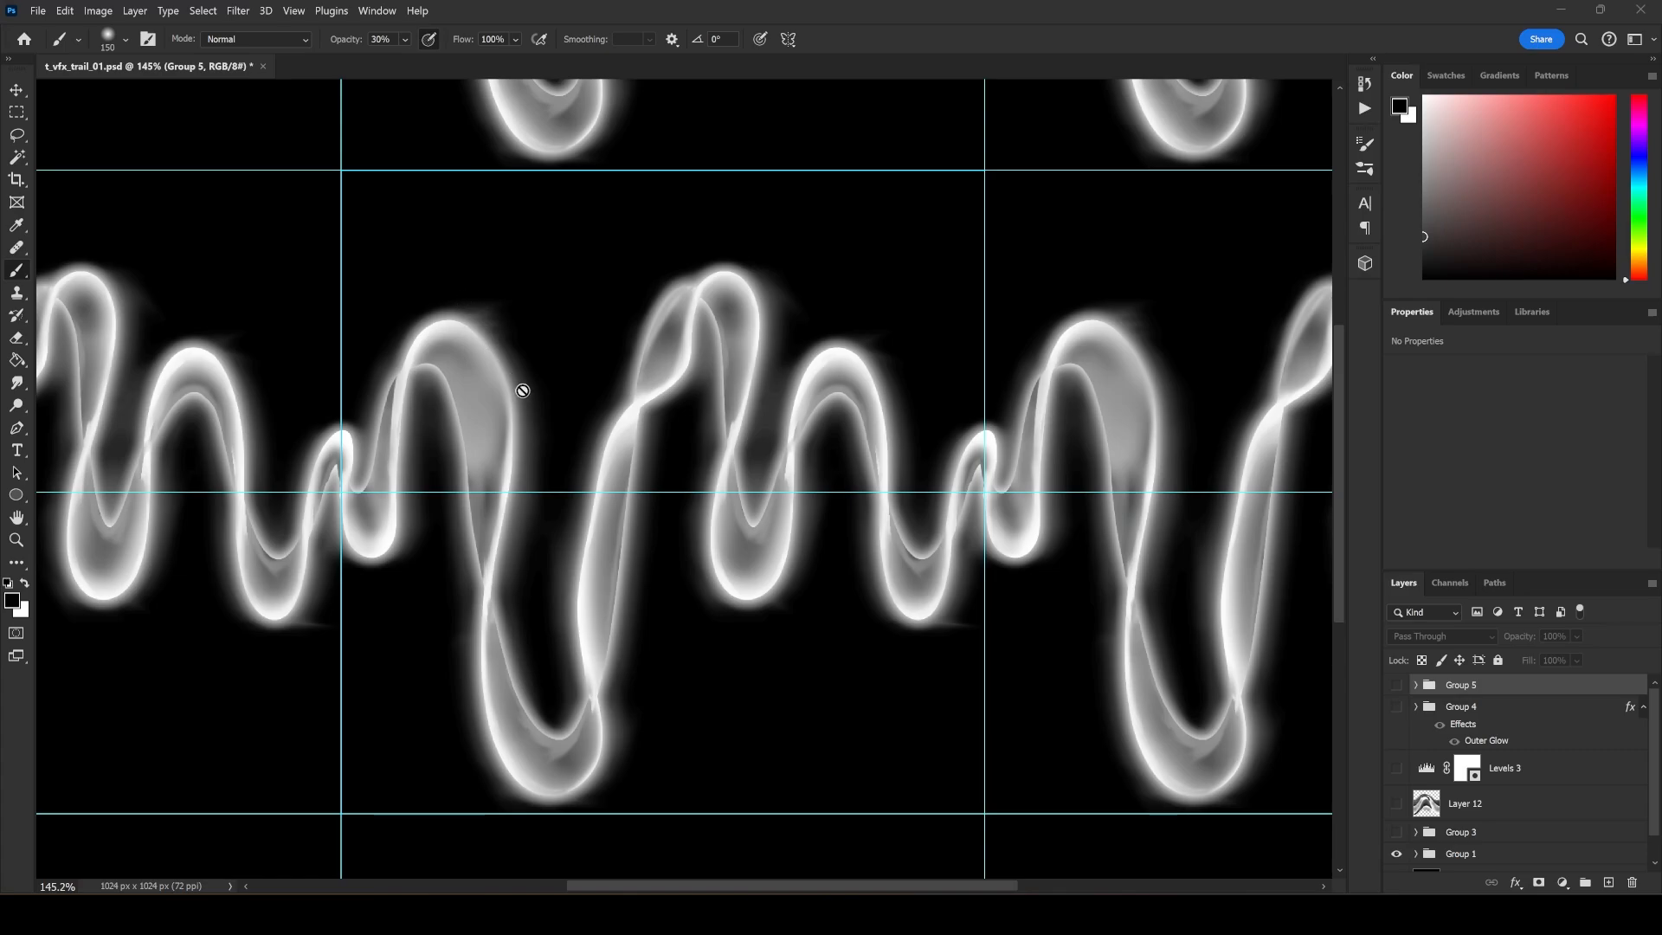
pyautogui.click(1608, 882)
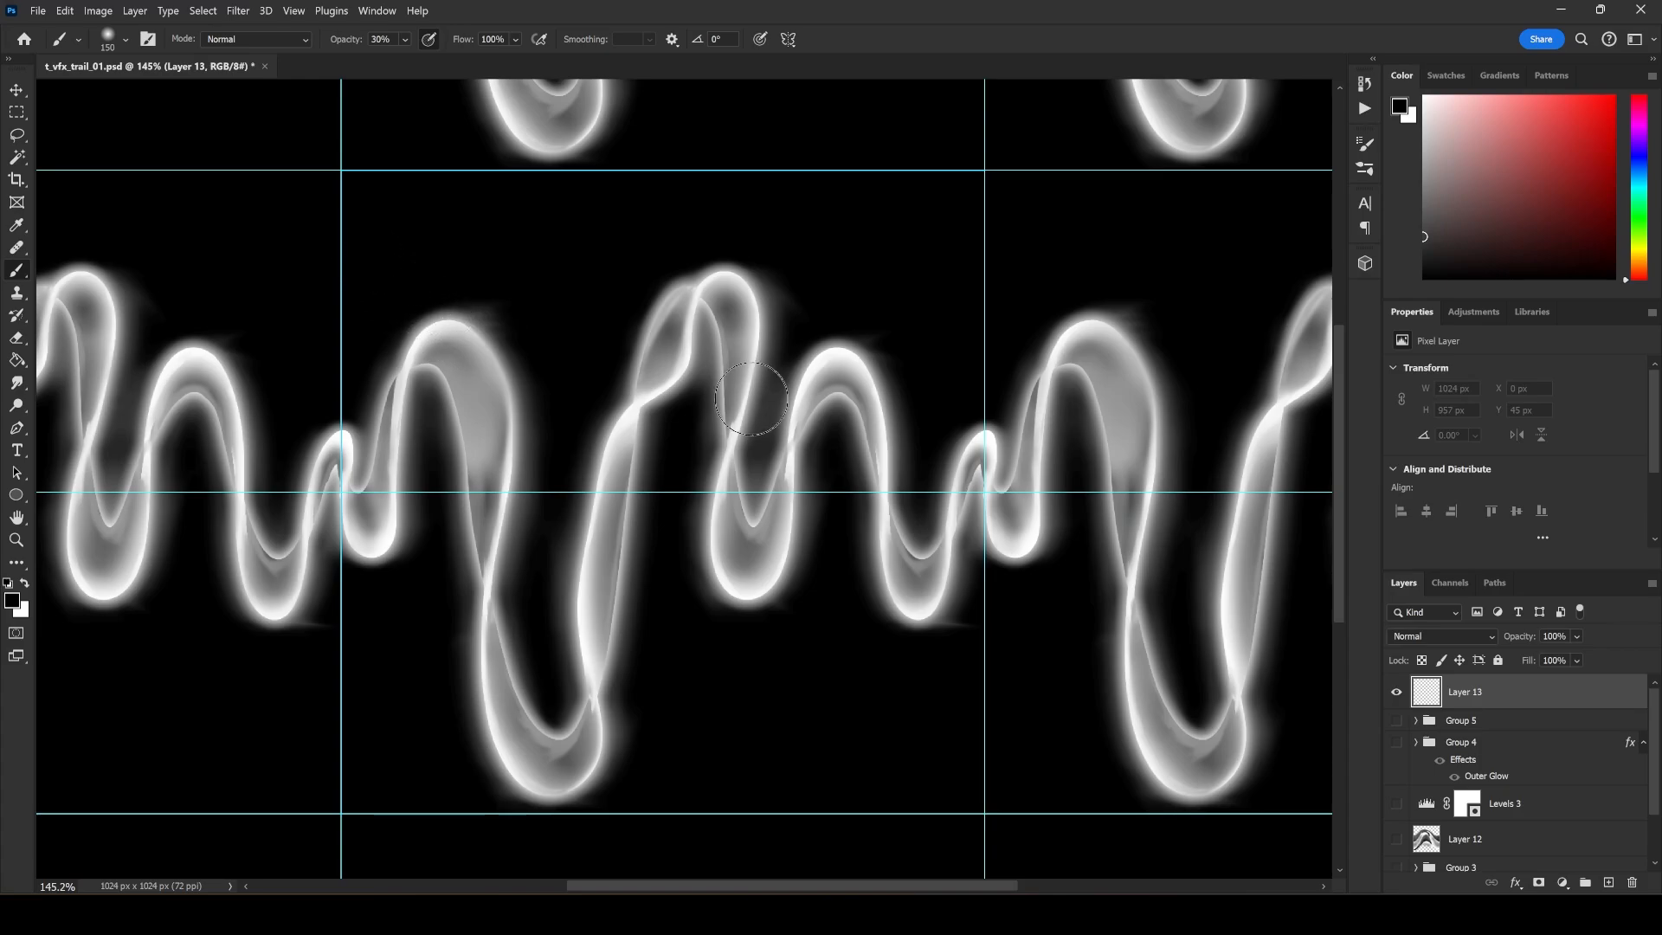
pyautogui.rightClick(993, 506)
pyautogui.moveTo(1146, 525); pyautogui.dragTo(1093, 525)
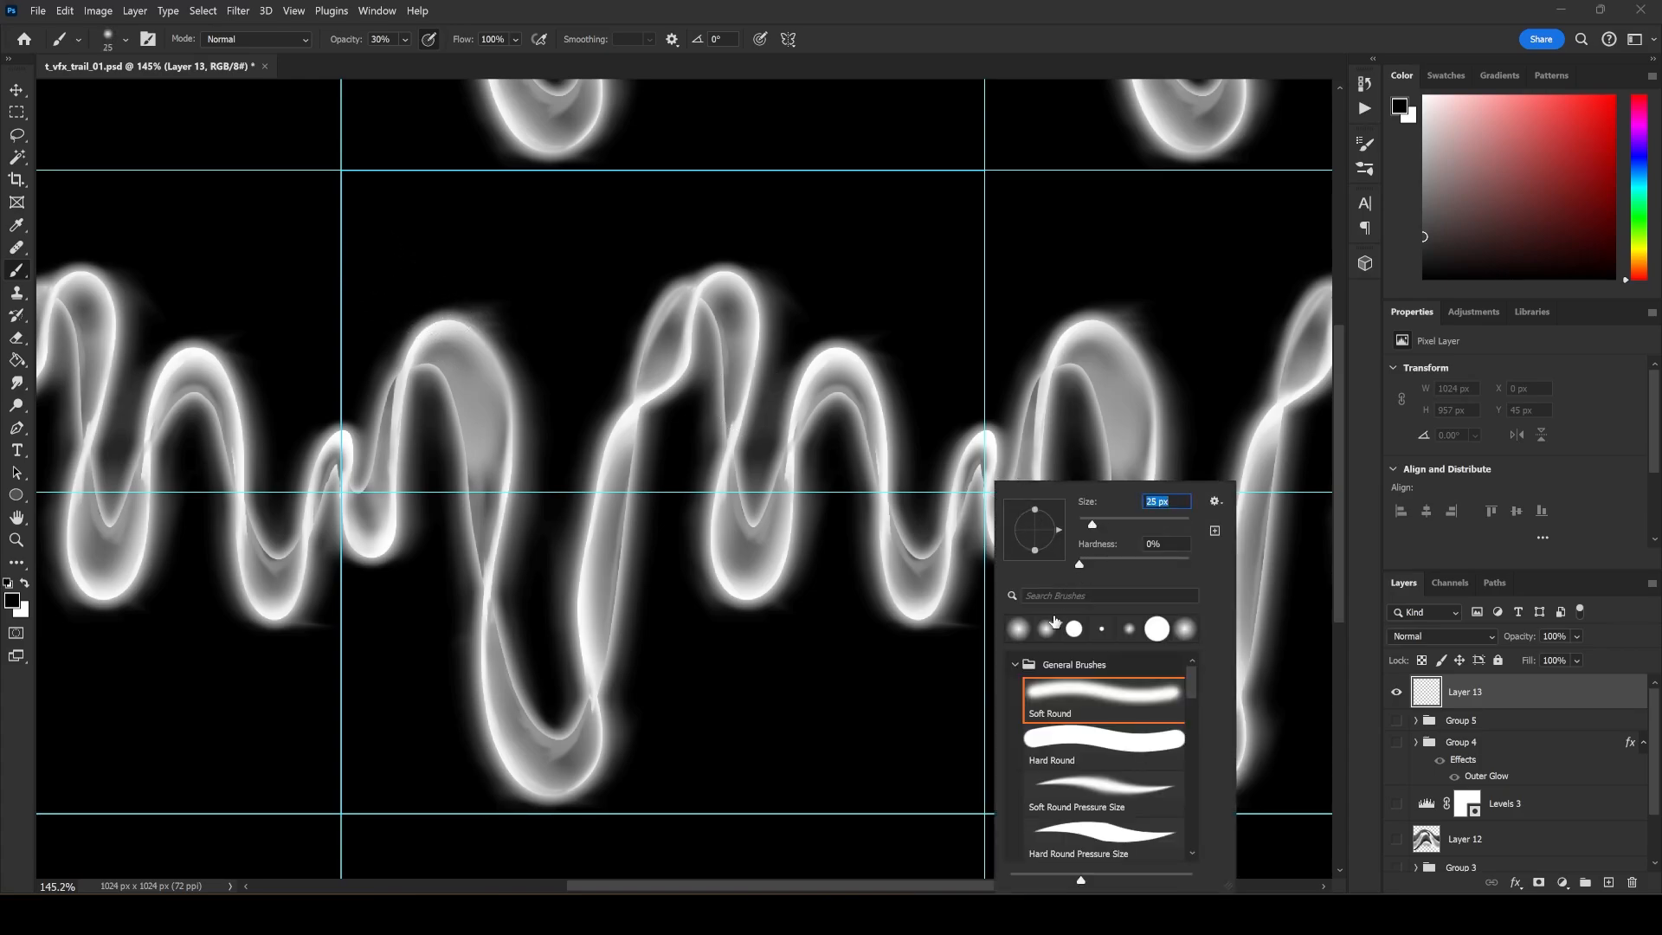
pyautogui.moveTo(423, 312)
pyautogui.mouseDown()
pyautogui.moveTo(470, 313)
pyautogui.moveTo(615, 481)
pyautogui.mouseUp()
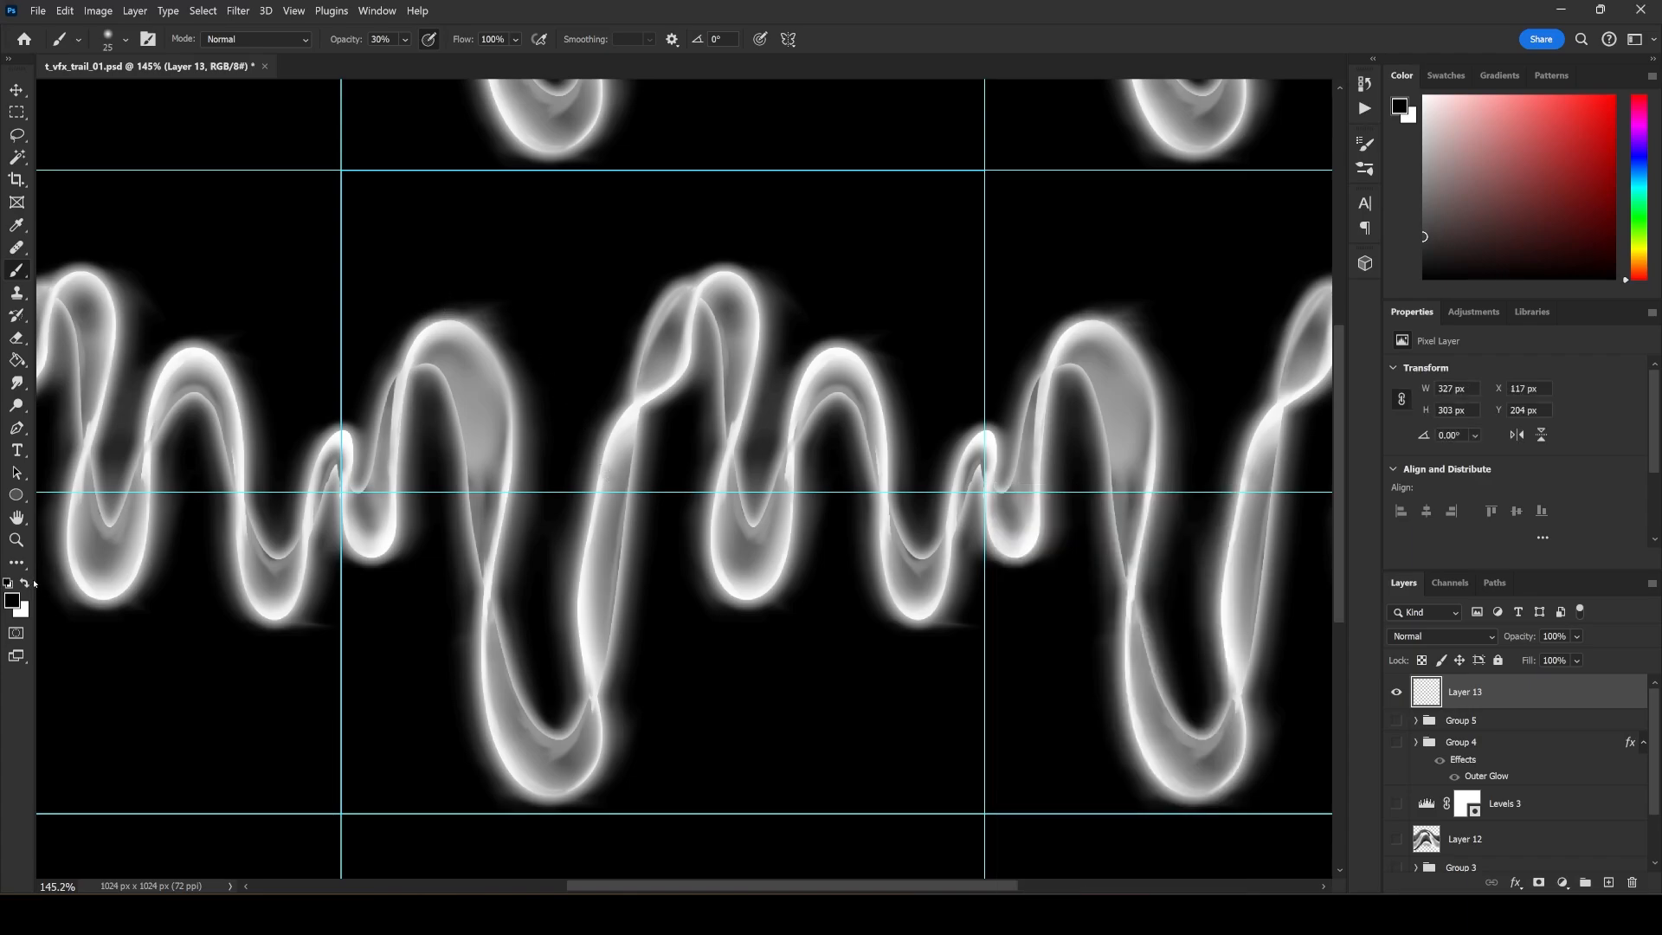
# Mark the two tall crests and the deepest trough of the trail with short white strokes.
pyautogui.click(24, 583)
pyautogui.moveTo(429, 302)
pyautogui.mouseDown()
pyautogui.moveTo(501, 311)
pyautogui.moveTo(415, 305)
pyautogui.mouseUp()
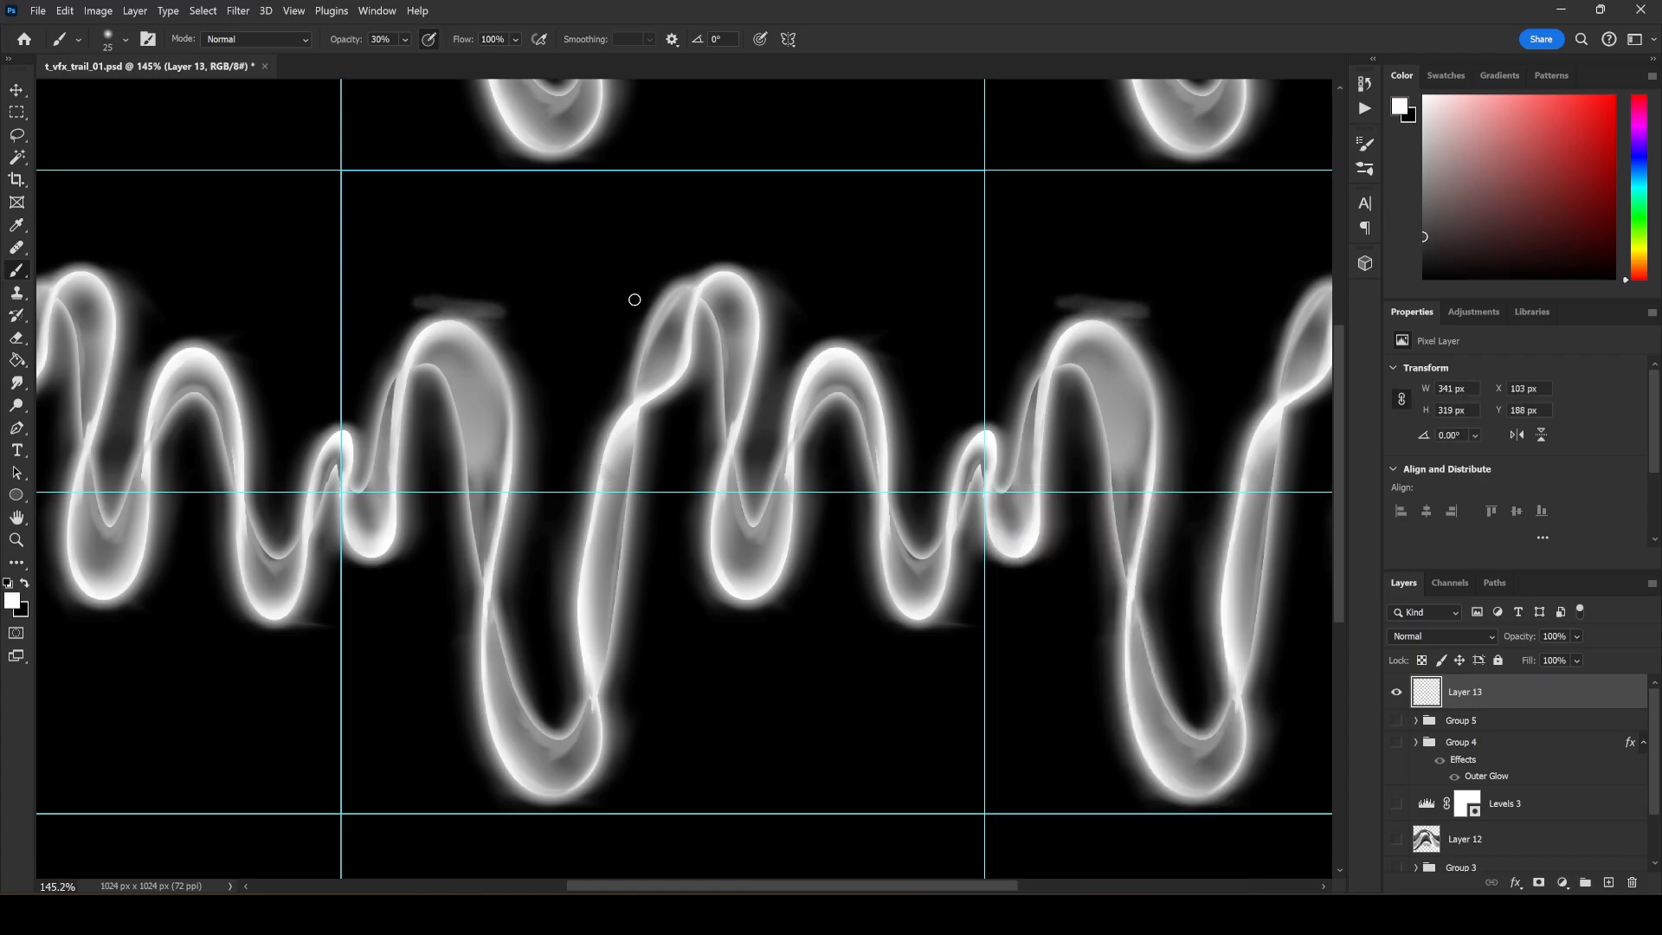
pyautogui.moveTo(697, 263); pyautogui.dragTo(682, 263)
pyautogui.moveTo(519, 800); pyautogui.dragTo(566, 797)
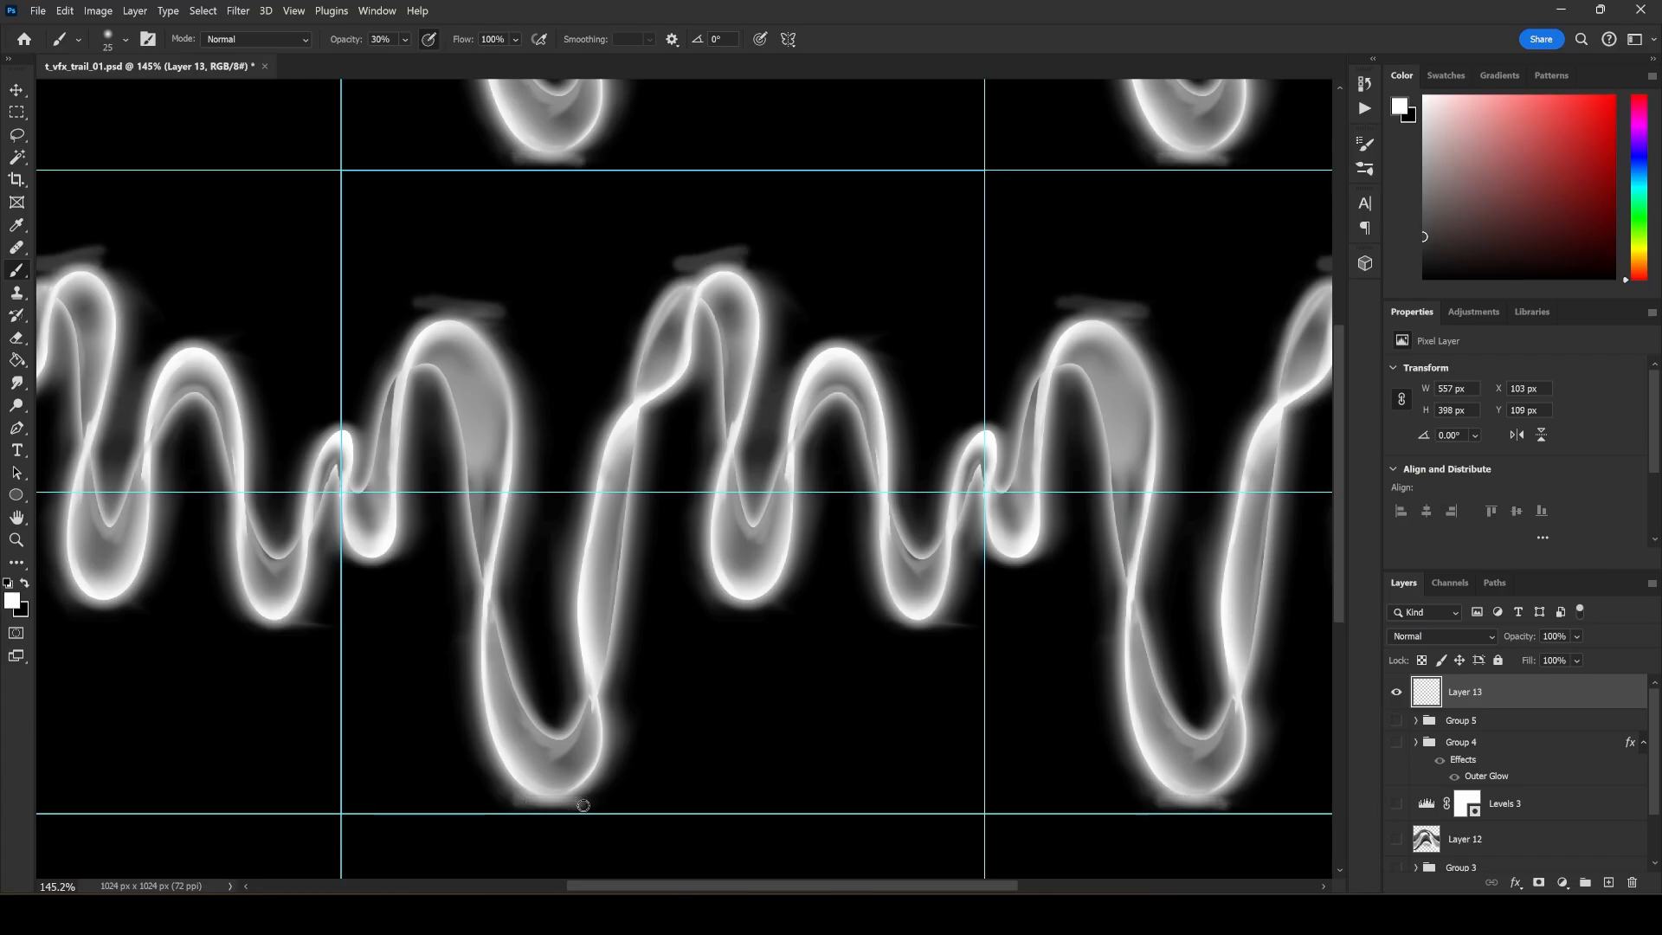
# Hide the marking layer and Group 1, and show Group 5.
pyautogui.click(1396, 692)
pyautogui.click(1396, 720)
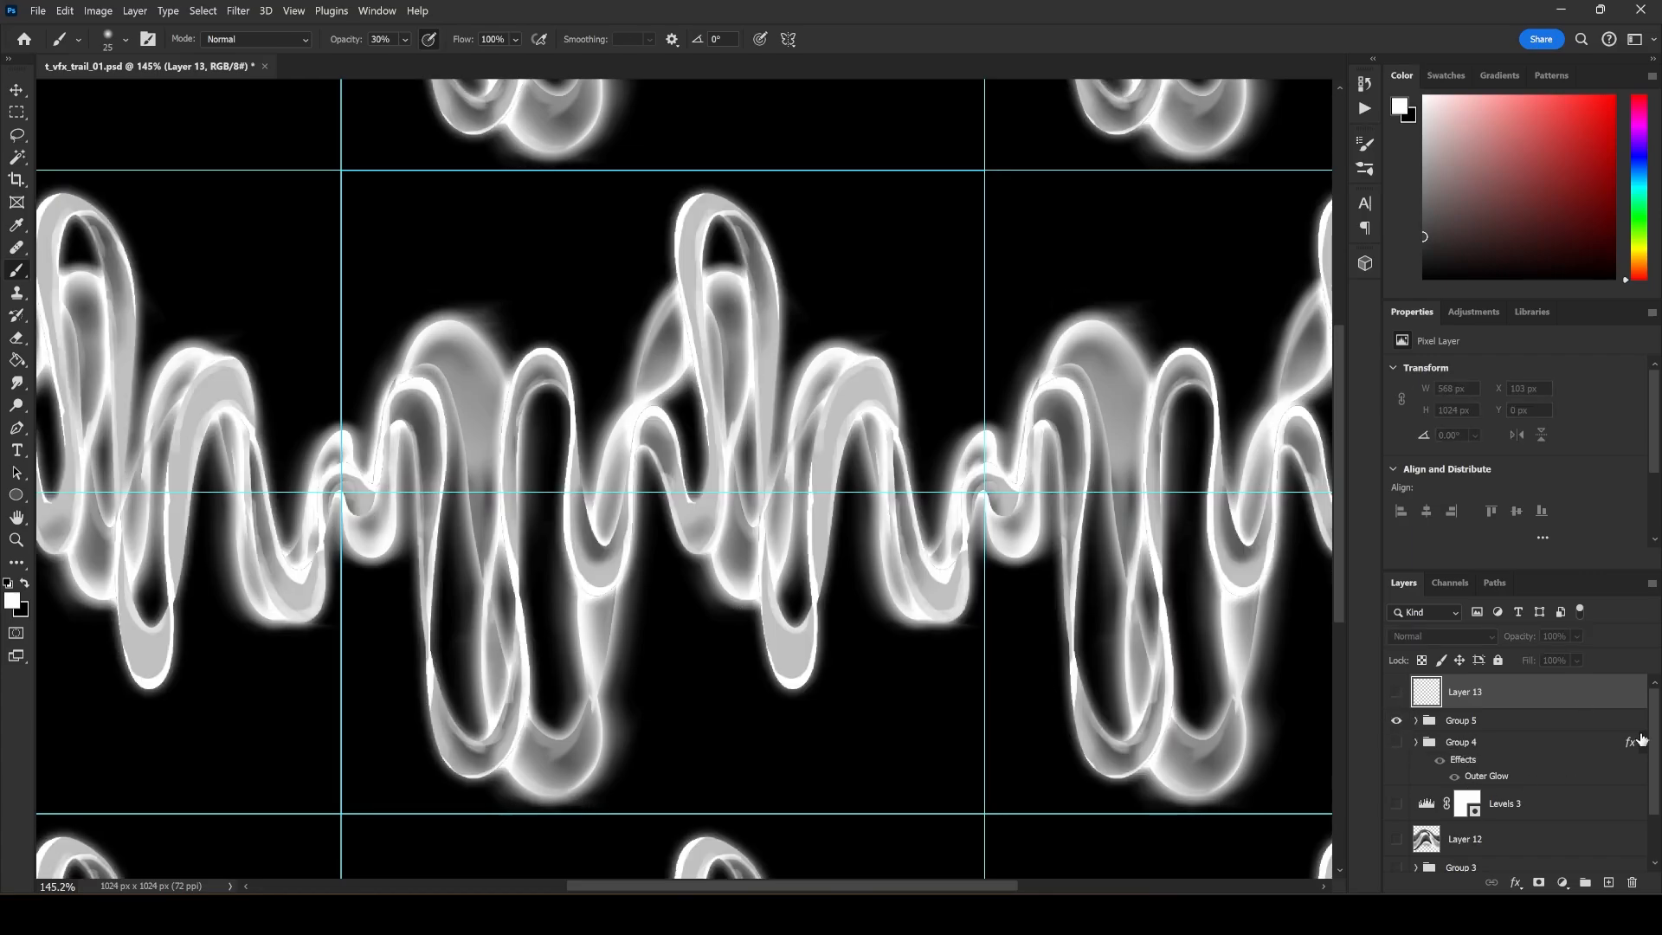
pyautogui.scroll(-3, 1601, 770)
pyautogui.click(1396, 826)
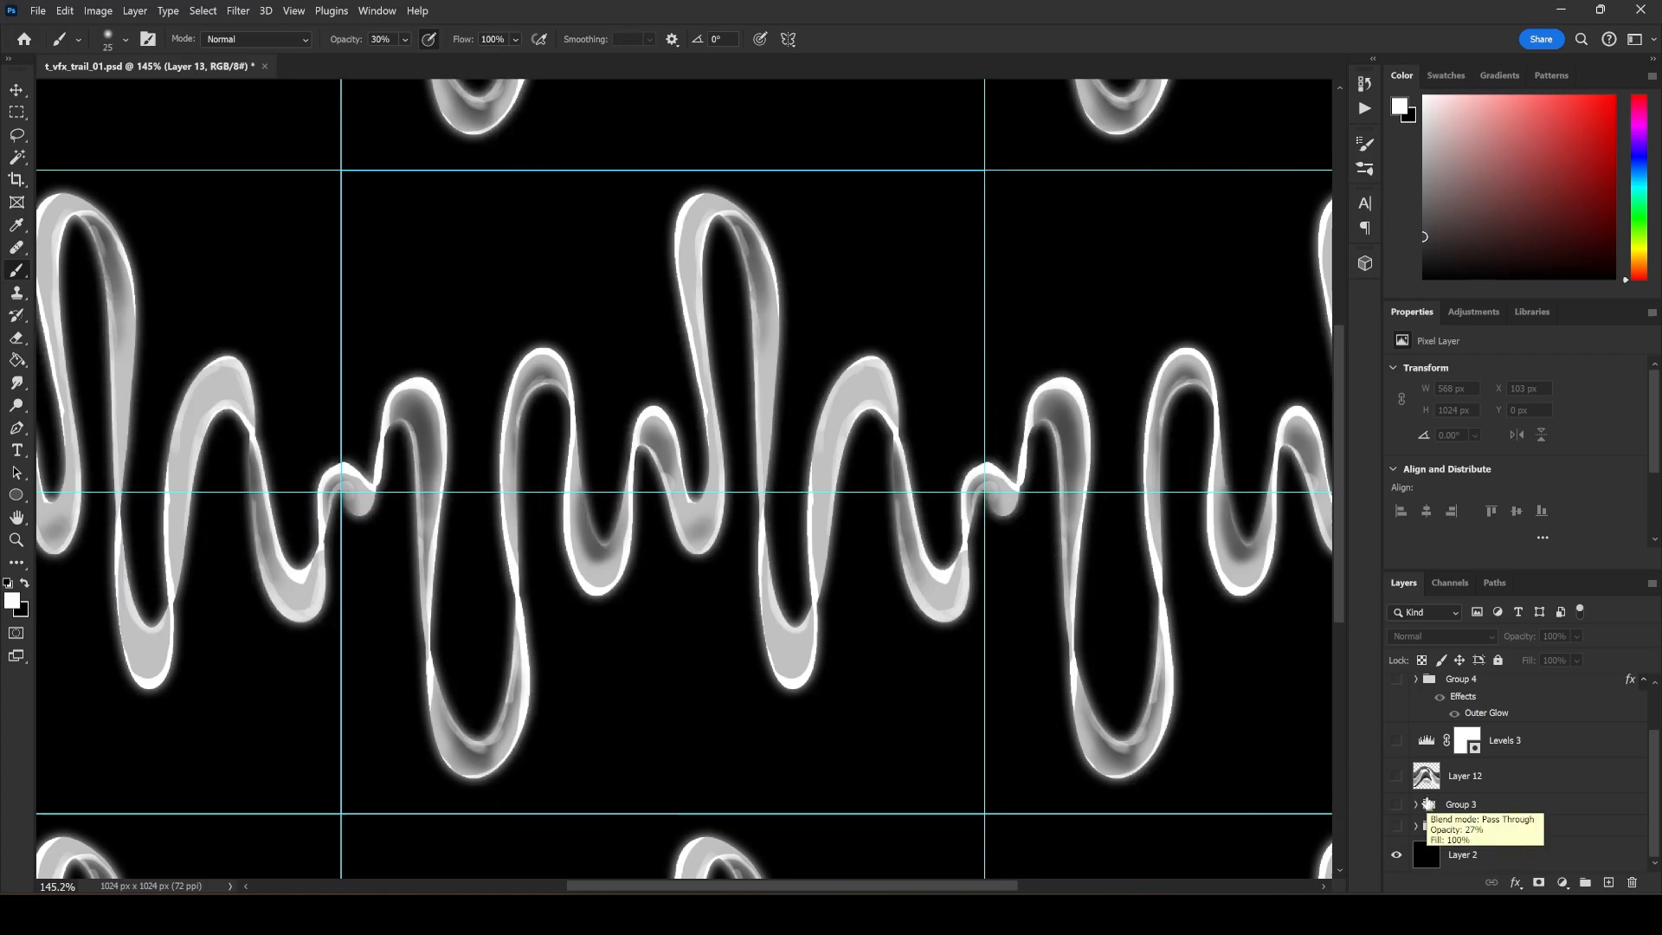
pyautogui.moveTo(1655, 755); pyautogui.dragTo(1659, 746)
pyautogui.scroll(2, 1546, 696)
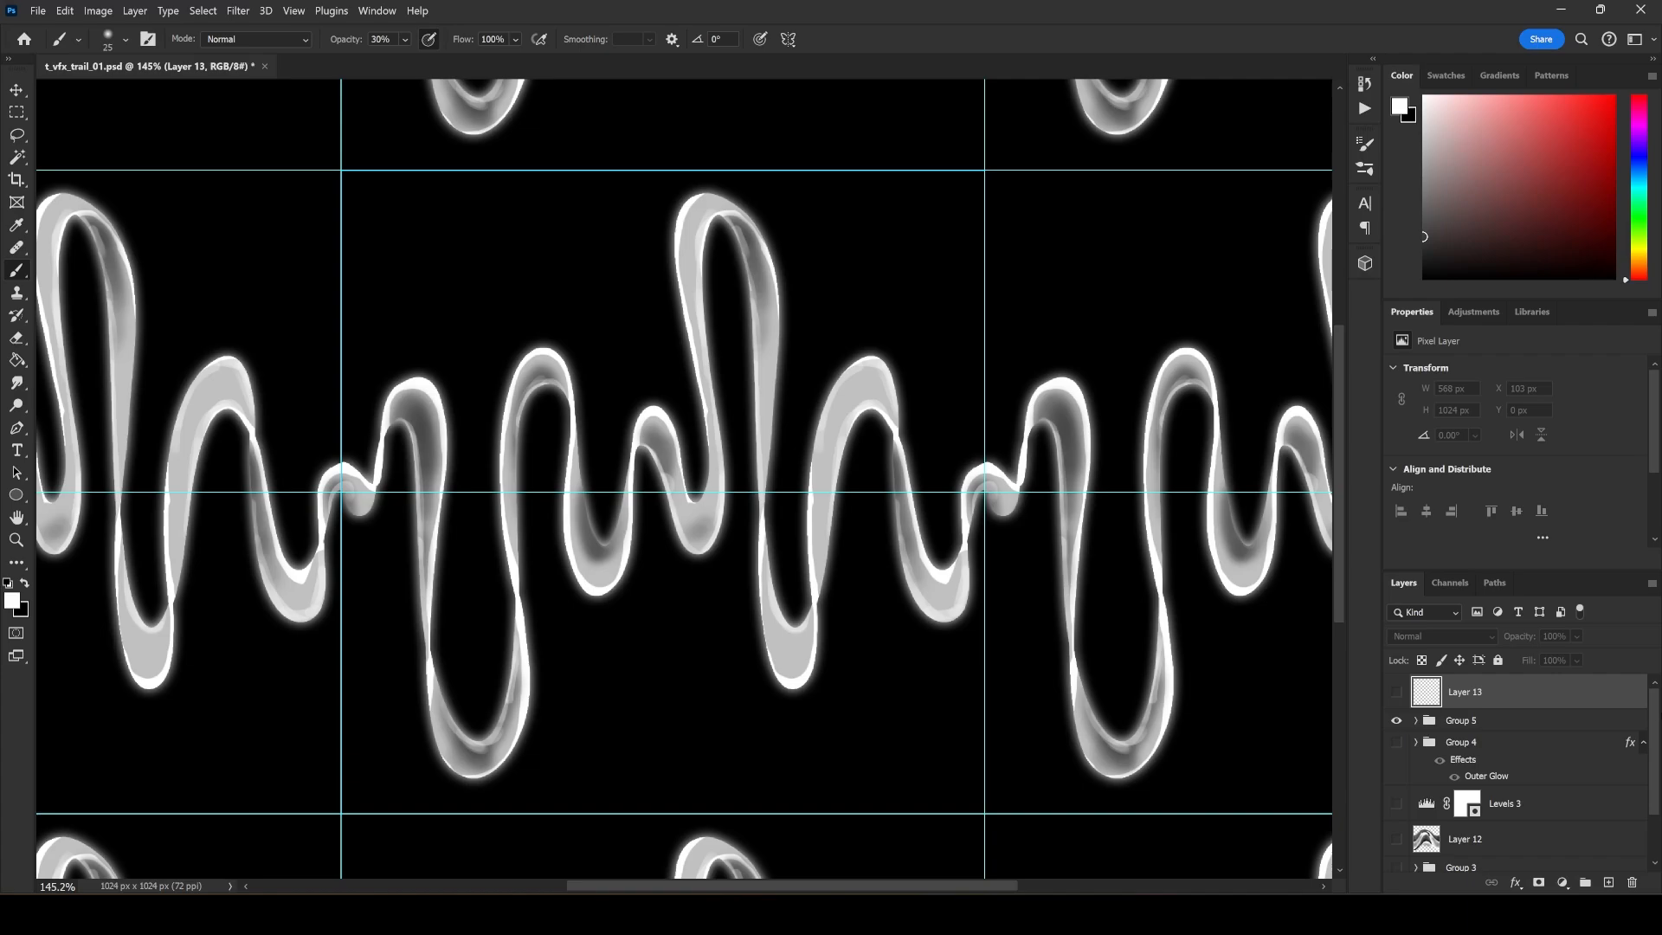
pyautogui.moveTo(1651, 707)
pyautogui.mouseDown()
pyautogui.moveTo(1649, 730)
pyautogui.moveTo(1643, 708)
pyautogui.mouseUp()
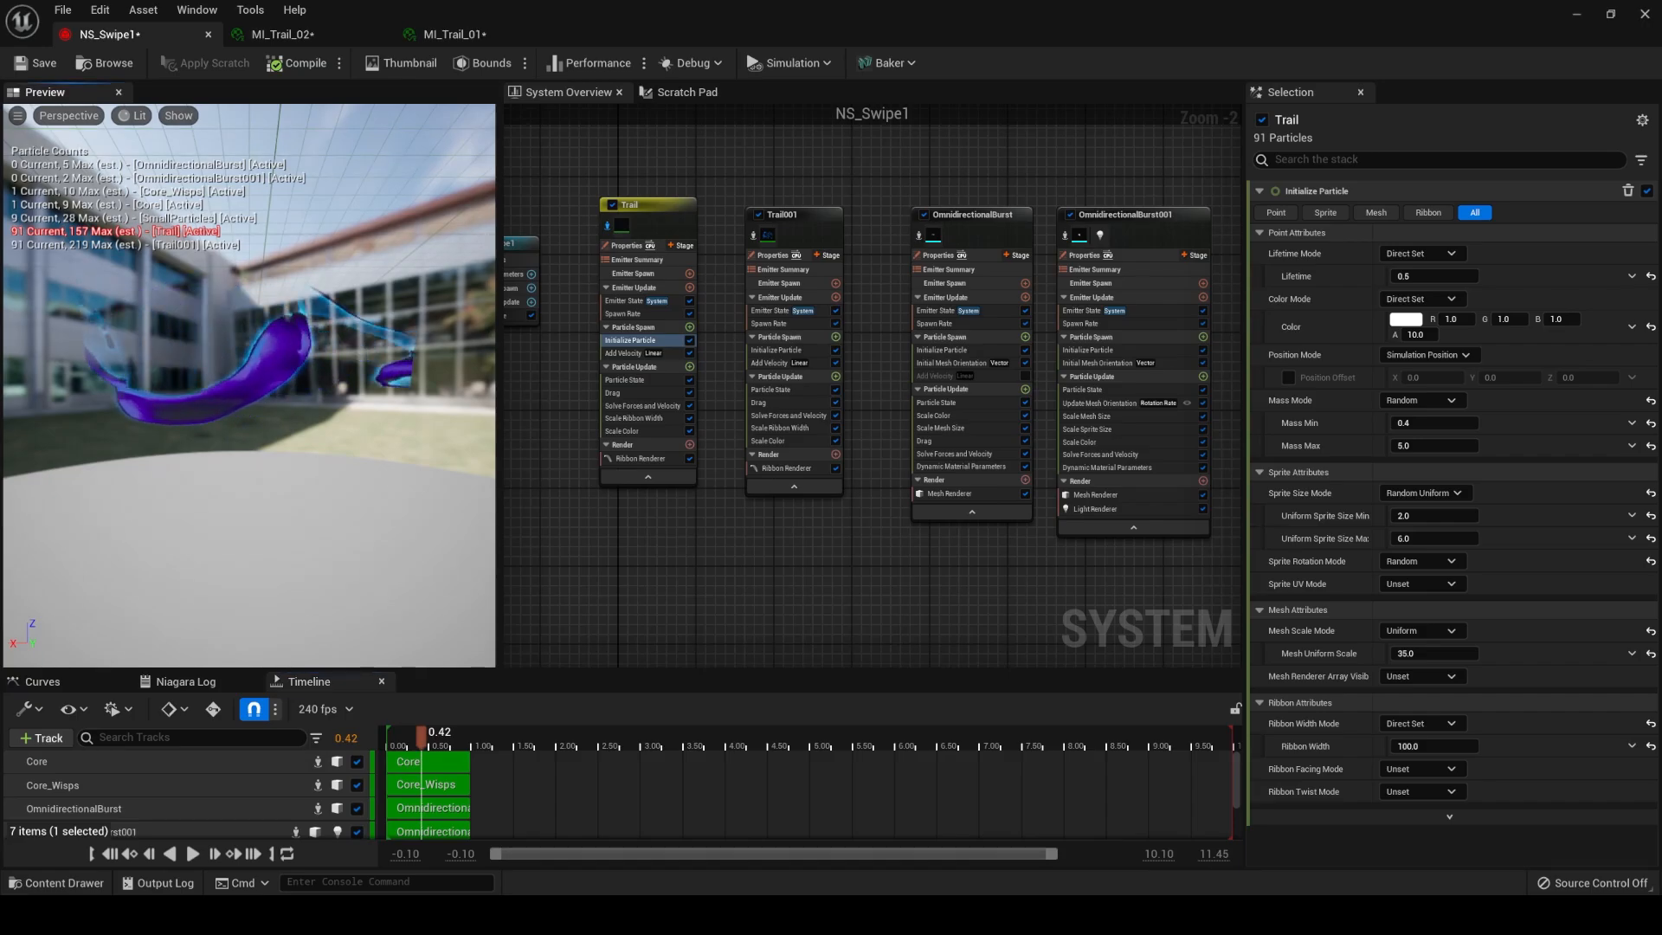
# In Unreal's NS_Swipe1 system, examine the Trail emitter's Ribbon Renderer and compare the ribbon with Add Velocity disabled and re-enabled.
pyautogui.click(655, 462)
pyautogui.click(655, 459)
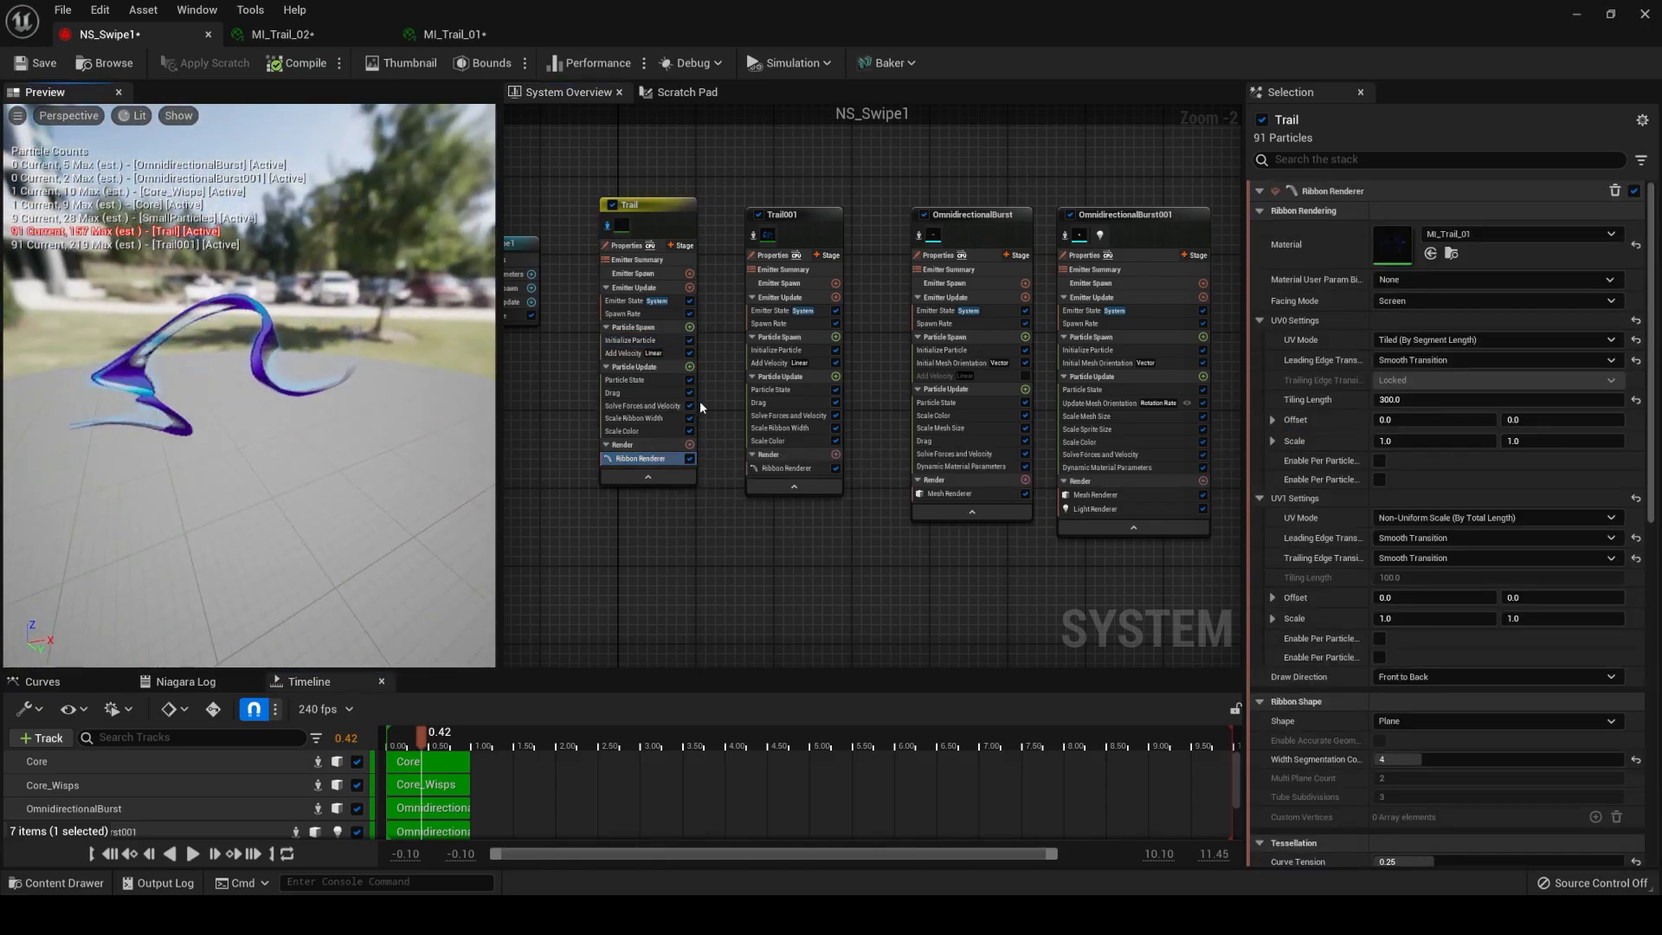
pyautogui.click(662, 353)
pyautogui.click(690, 353)
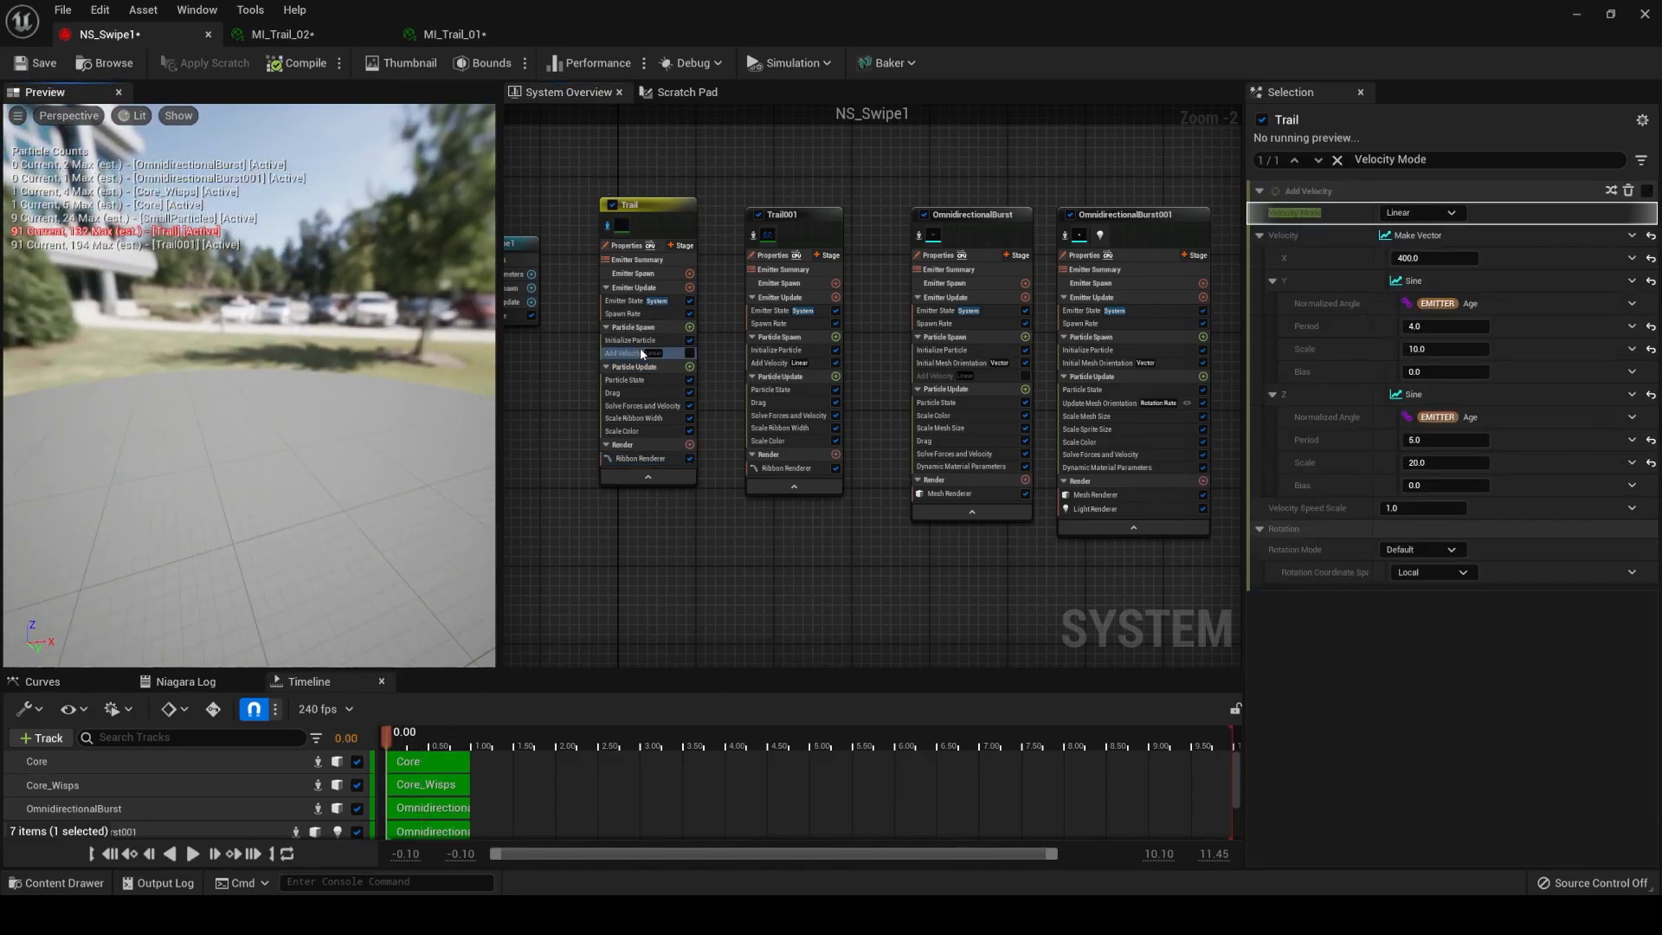
pyautogui.click(690, 354)
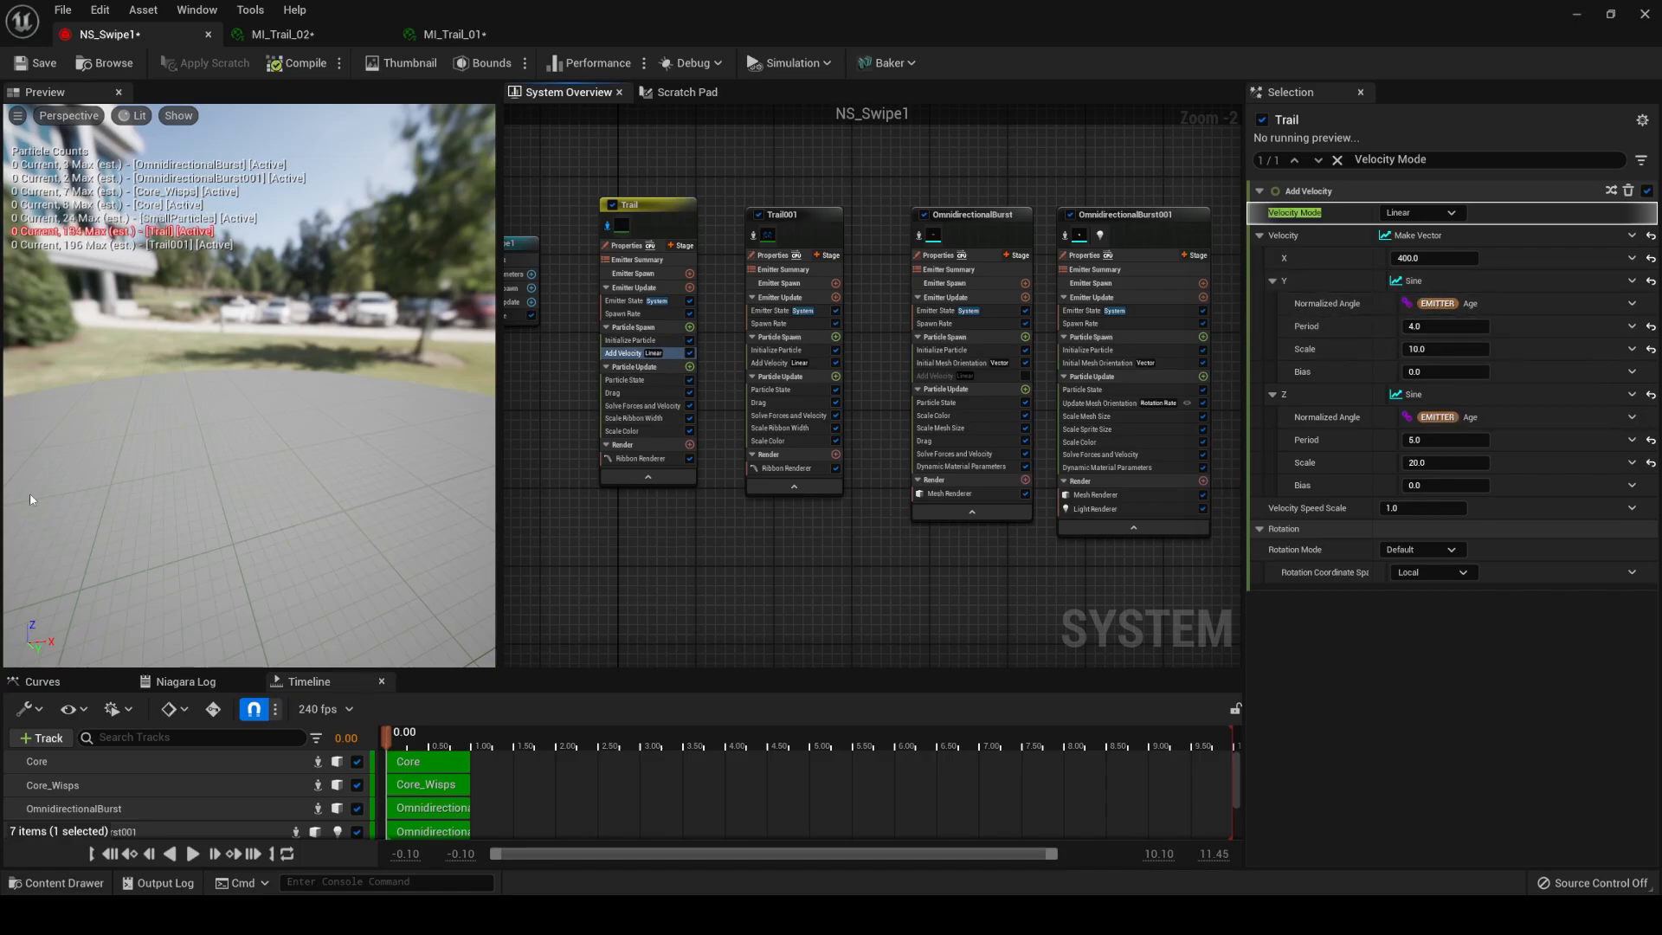
pyautogui.moveTo(32, 504); pyautogui.dragTo(205, 507)
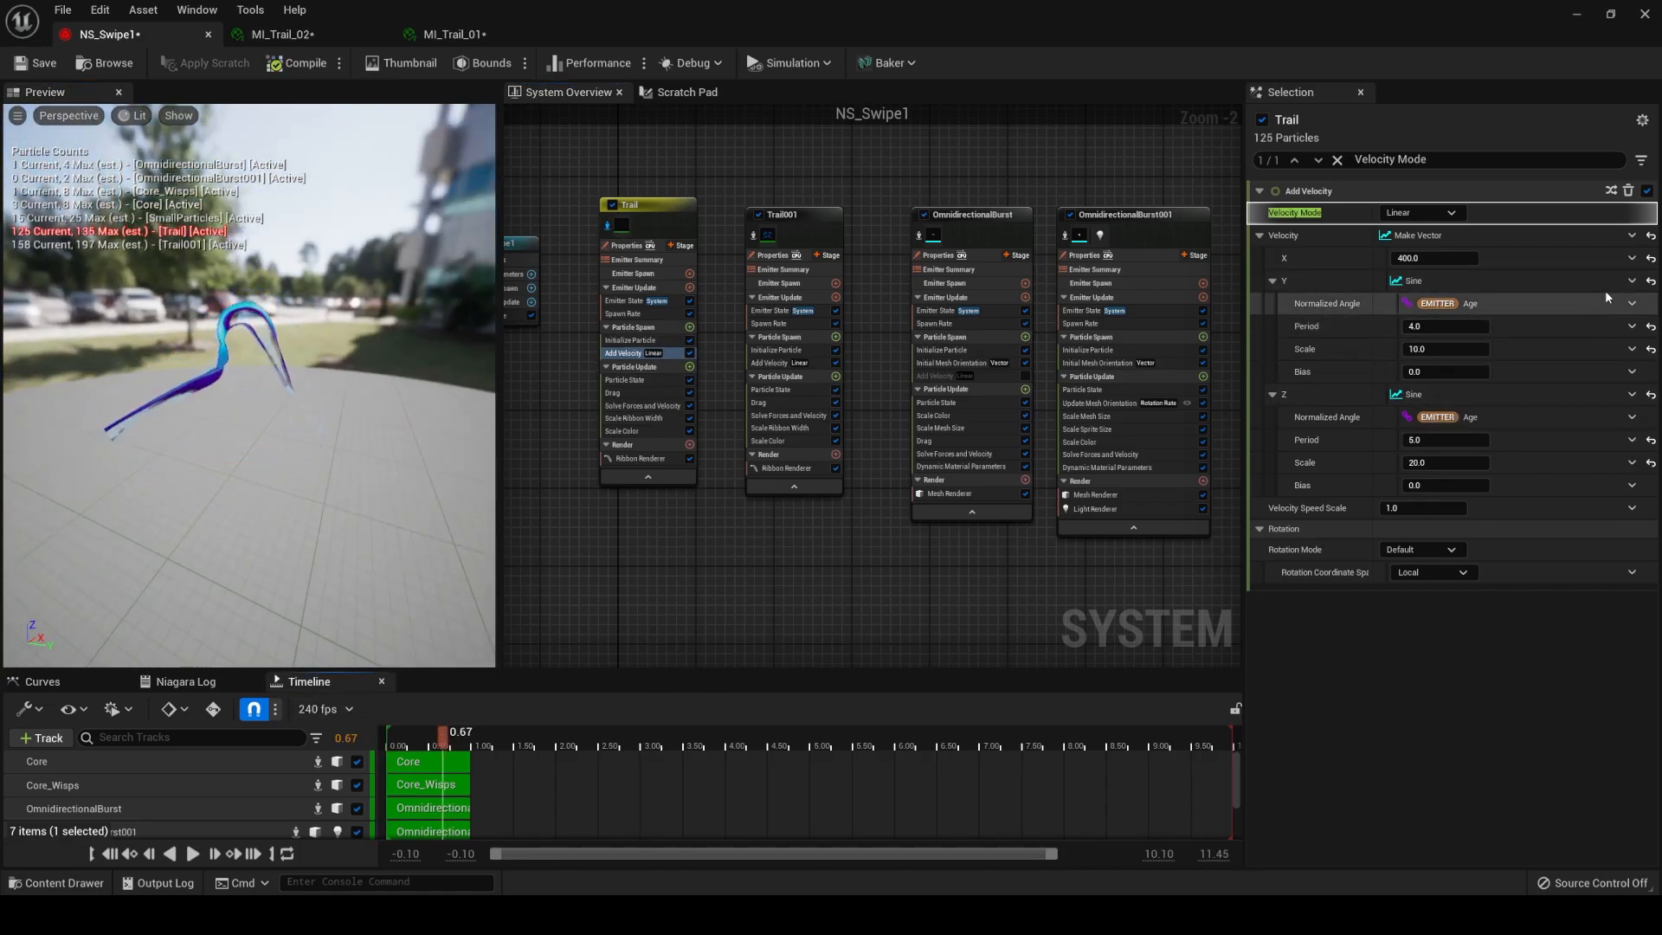
# Reset the Y and Z components of the Trail emitter's Add Velocity to 0.0 and preview the ribbon.
pyautogui.click(1650, 282)
pyautogui.click(1651, 304)
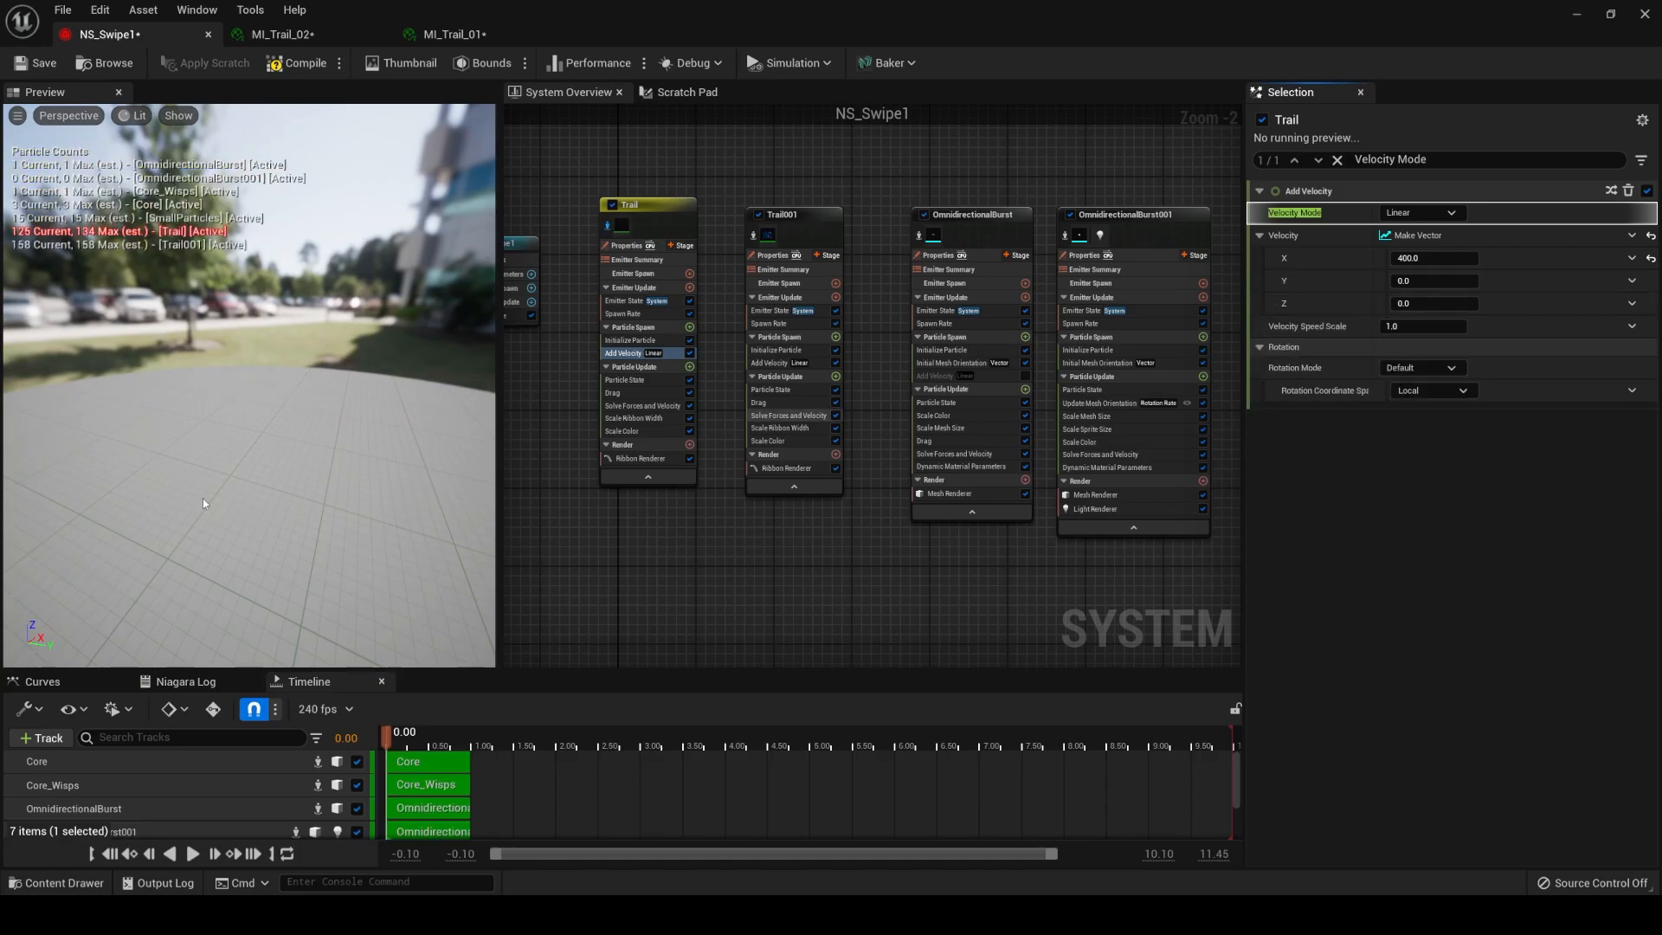
pyautogui.moveTo(326, 448); pyautogui.dragTo(178, 449)
# Disable the Trail emitter's Scale Ribbon Width module and check the swipe effect in the preview and the ThirdPersonMap level.
pyautogui.click(667, 418)
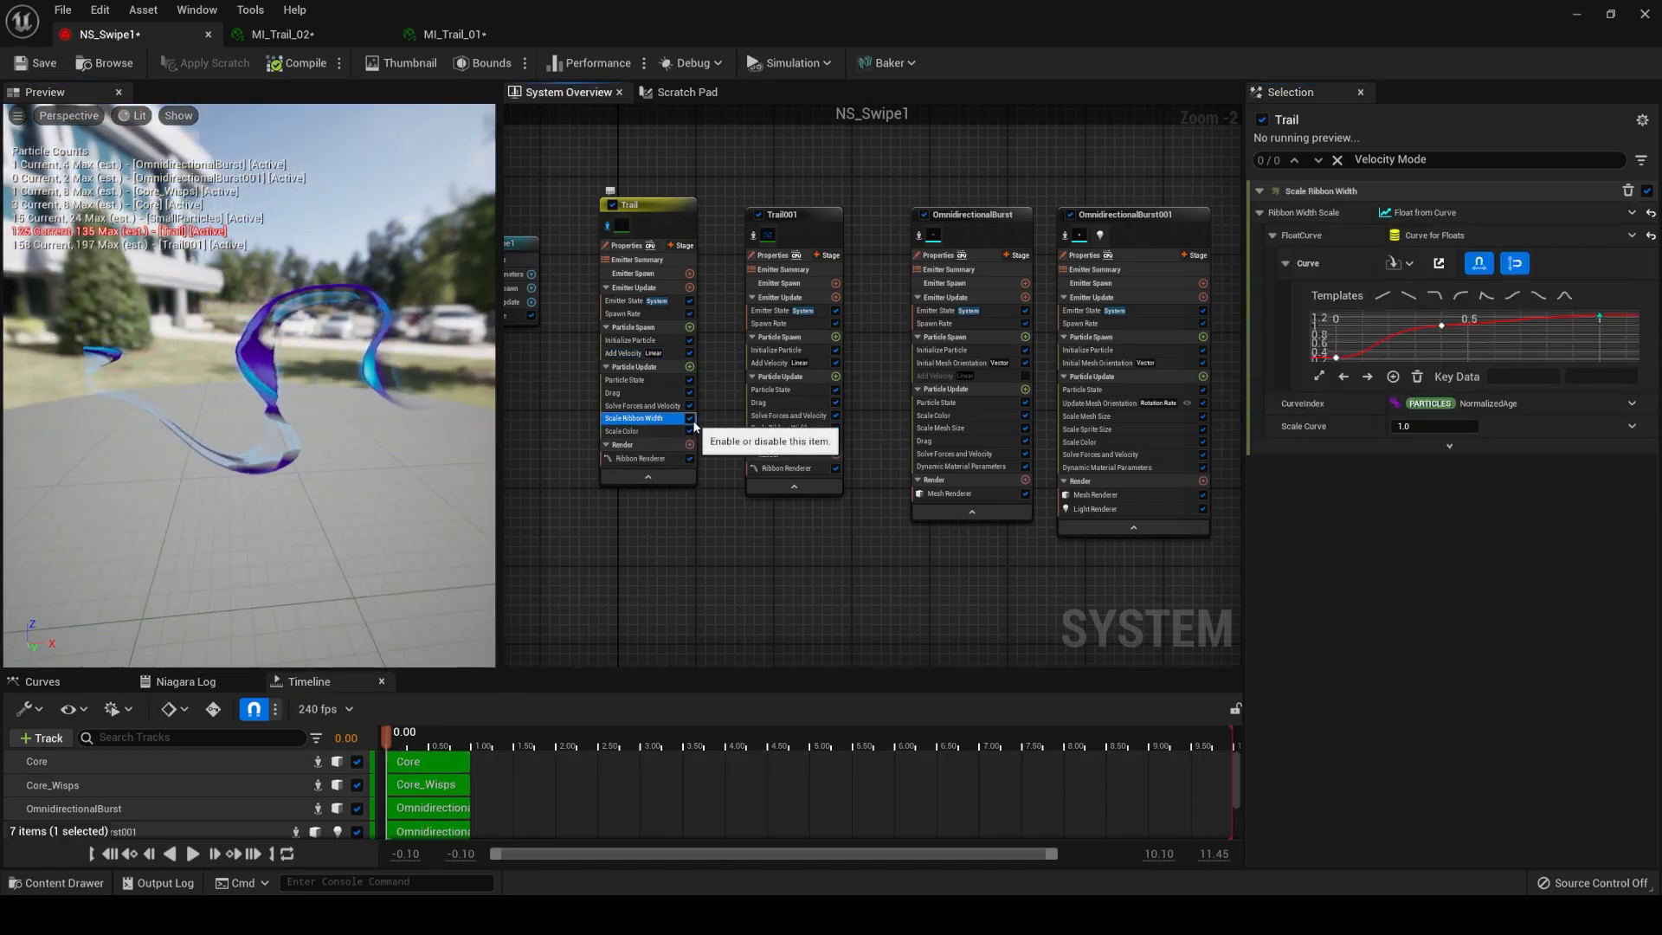
pyautogui.click(689, 418)
pyautogui.moveTo(346, 424); pyautogui.dragTo(308, 400)
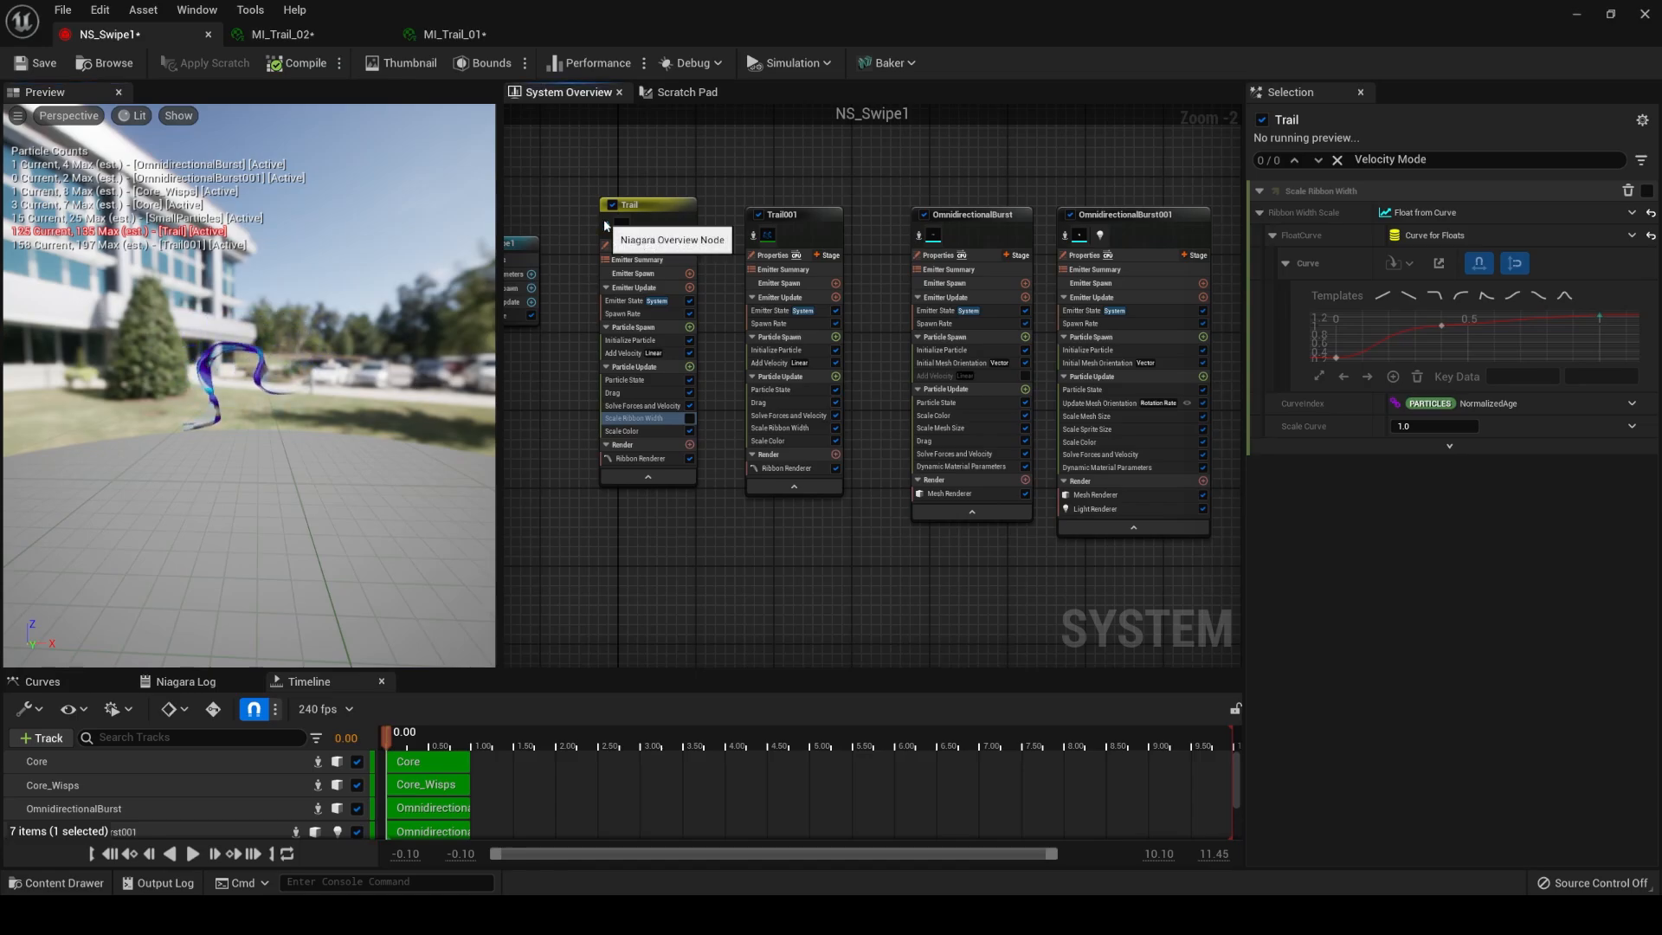
pyautogui.click(641, 216)
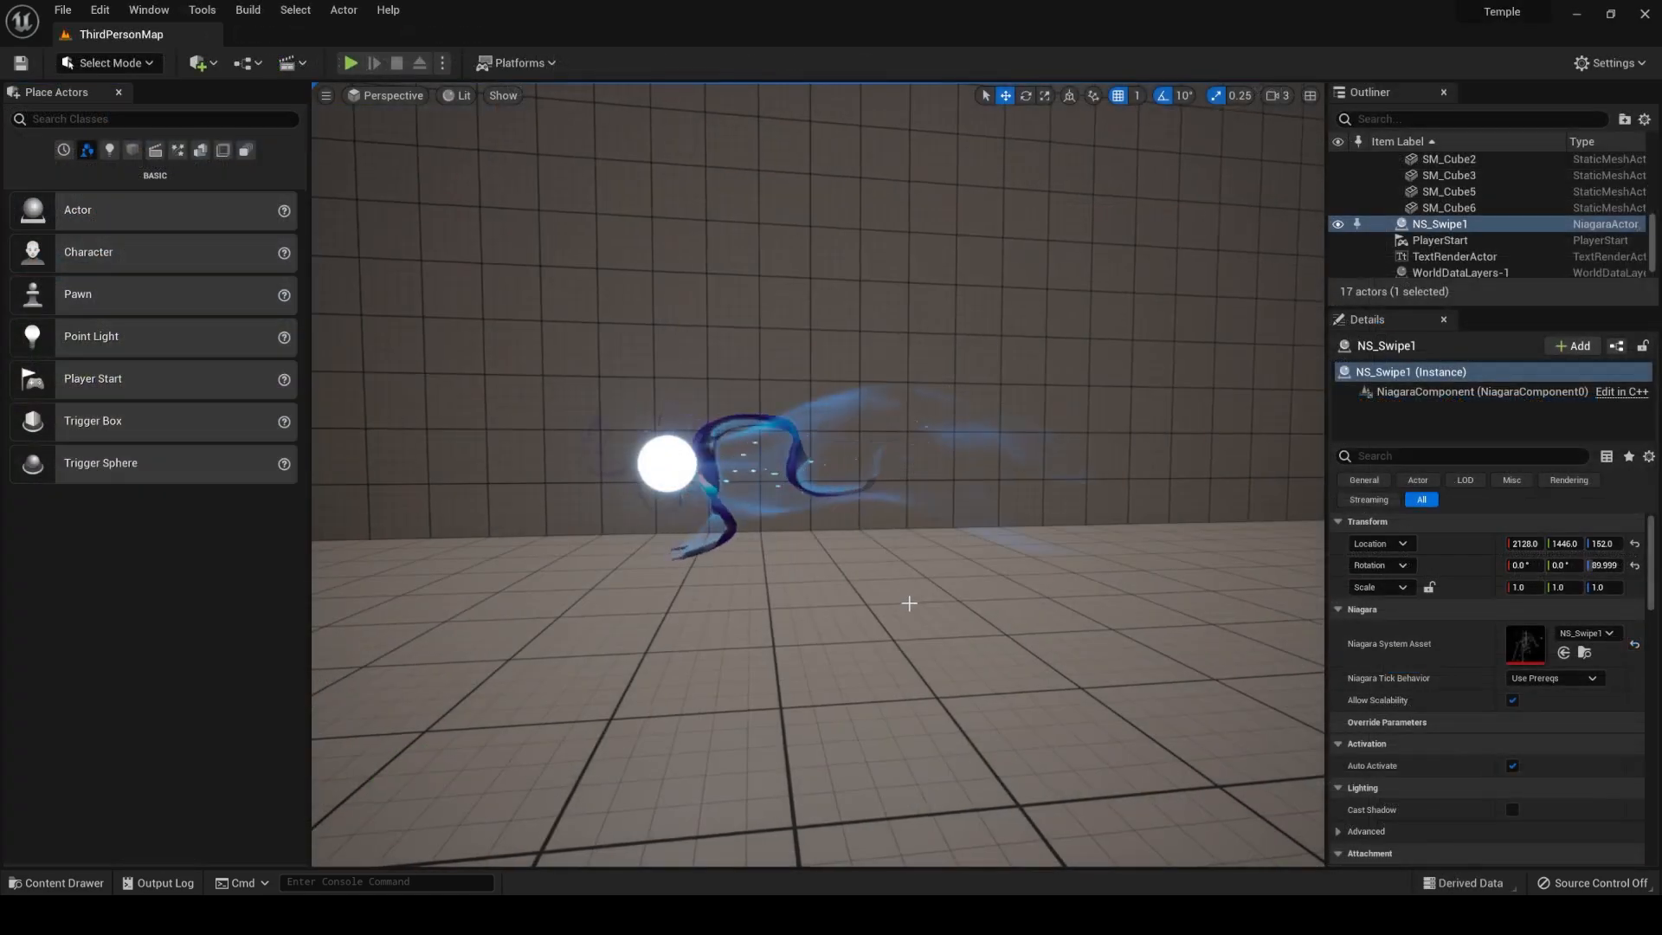
pyautogui.moveTo(909, 603); pyautogui.dragTo(883, 593)
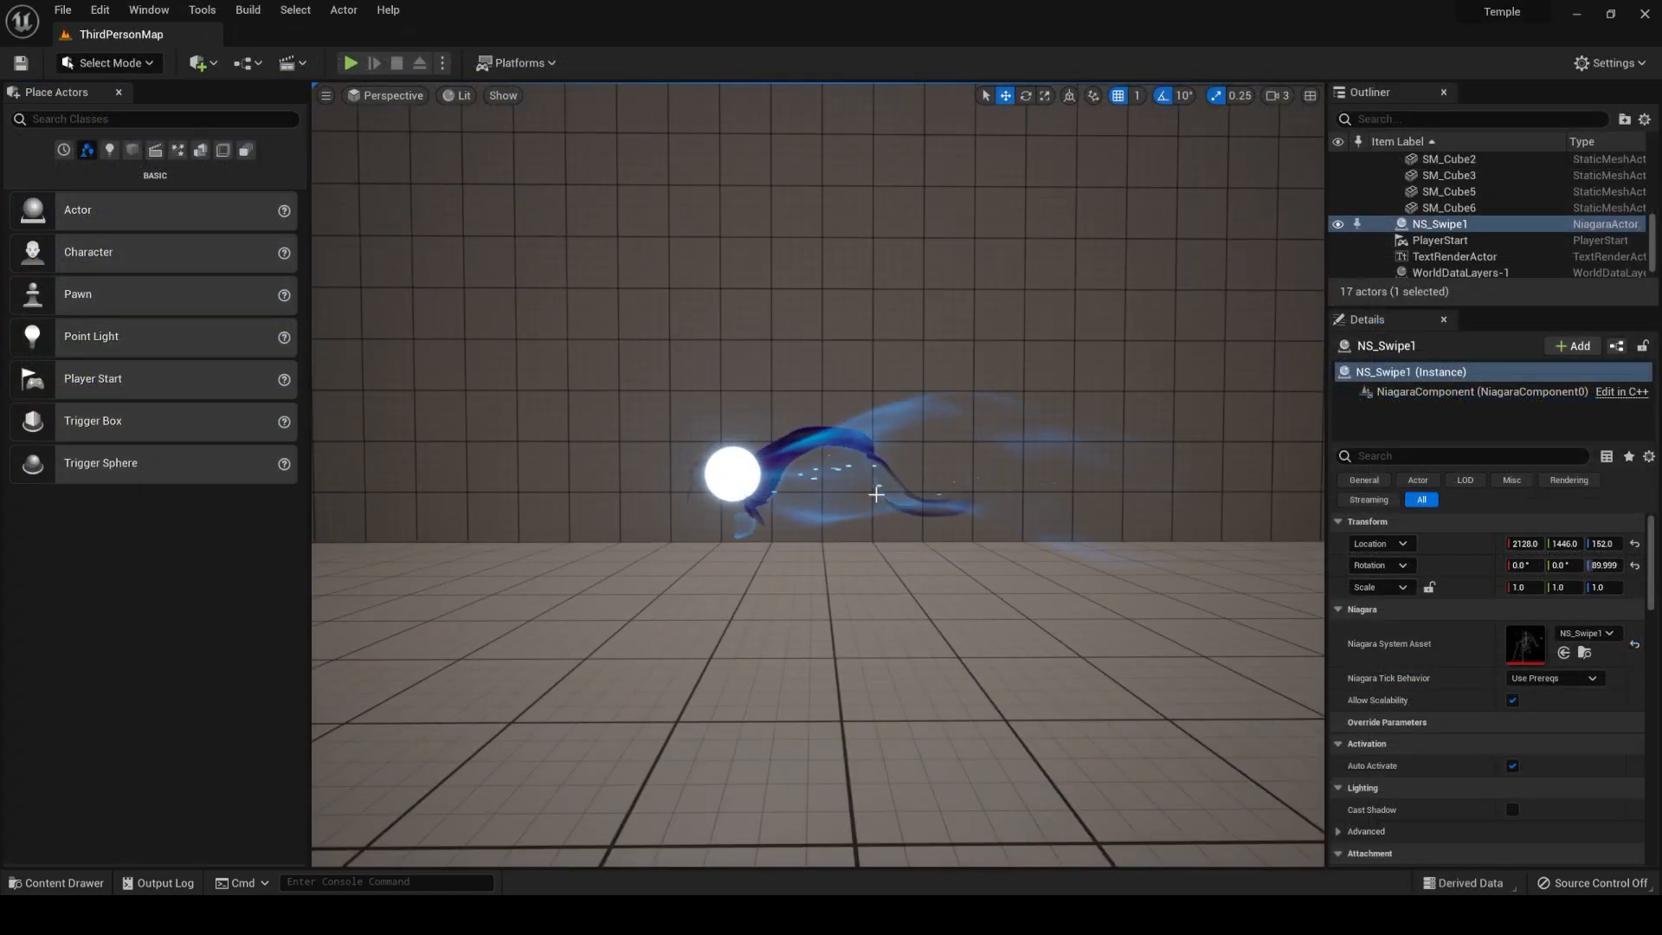